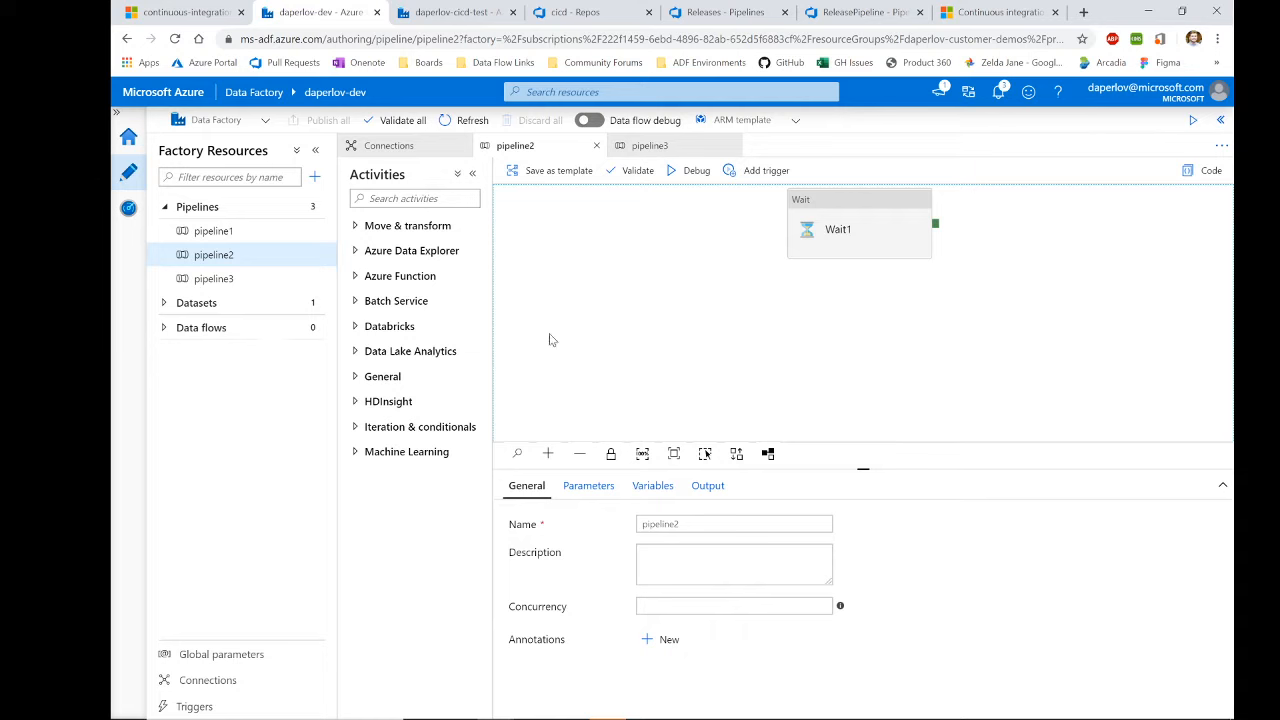
# Step: Add a Web activity to pipeline2 and link Wait1's success output to Web1
pyautogui.click(381, 228)
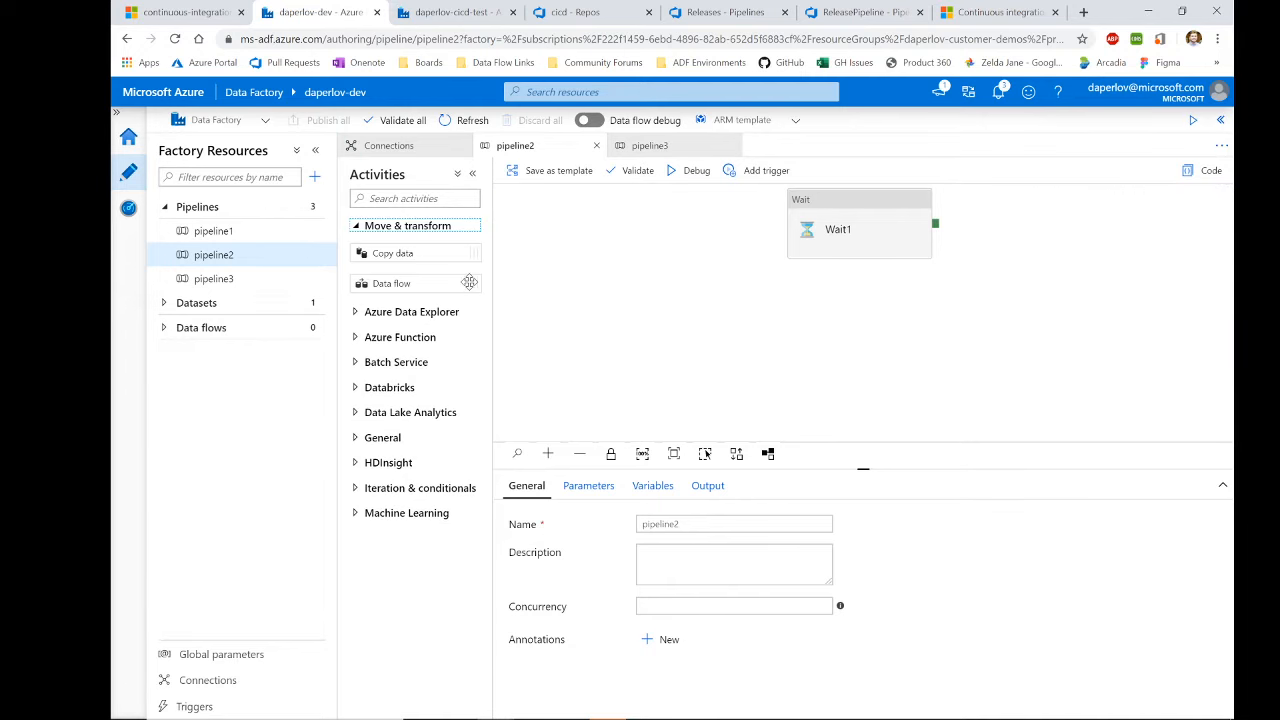
pyautogui.click(386, 438)
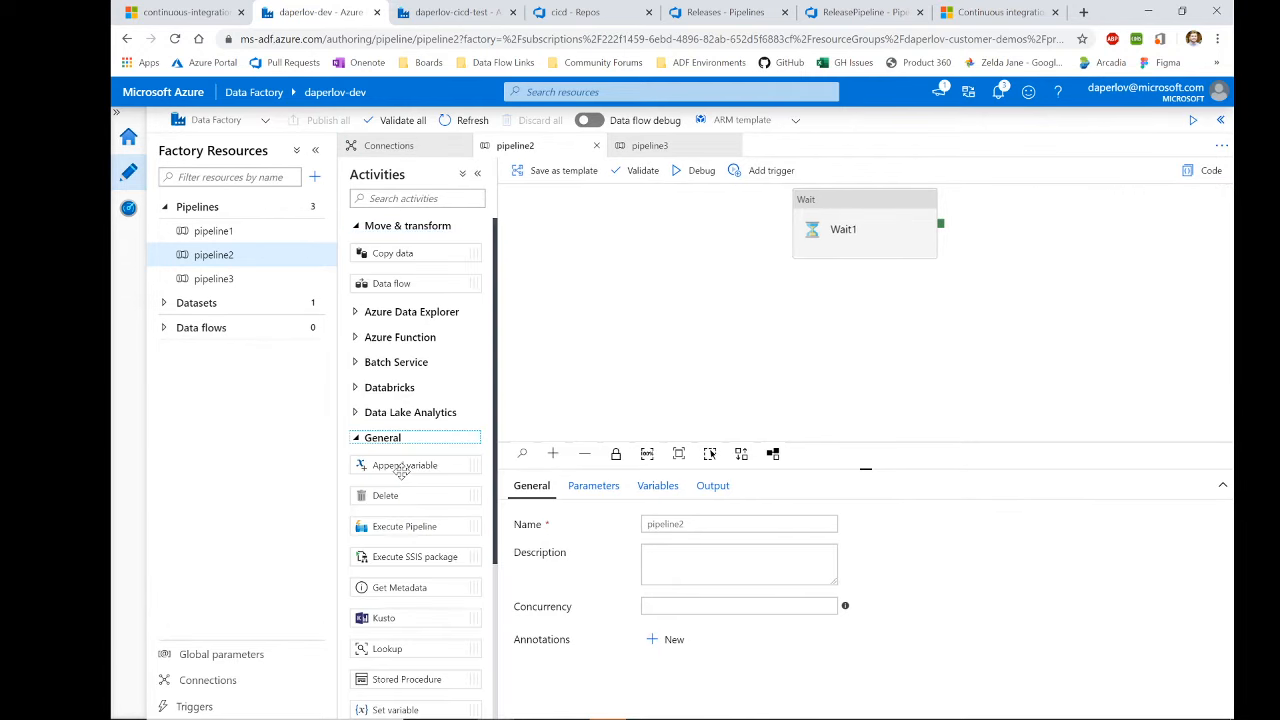
pyautogui.scroll(-2, 392, 522)
pyautogui.scroll(-1, 424, 617)
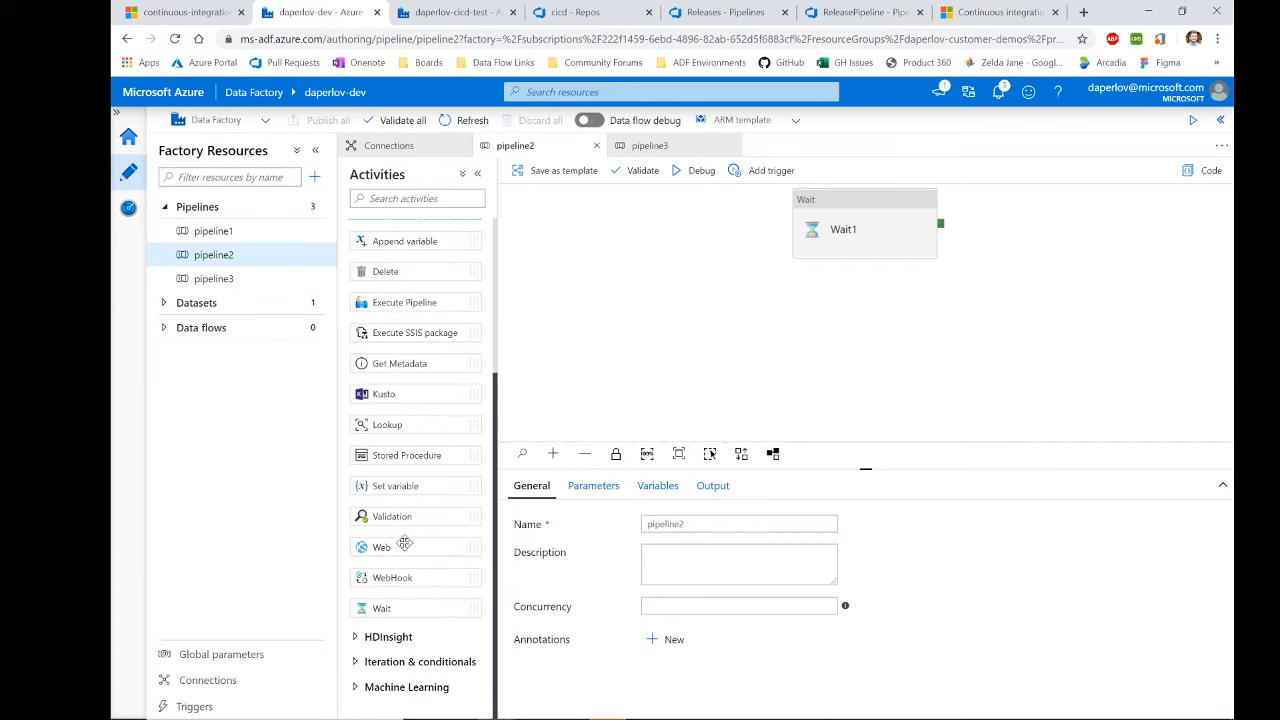
pyautogui.moveTo(381, 547); pyautogui.dragTo(894, 317)
pyautogui.moveTo(836, 230); pyautogui.dragTo(618, 323)
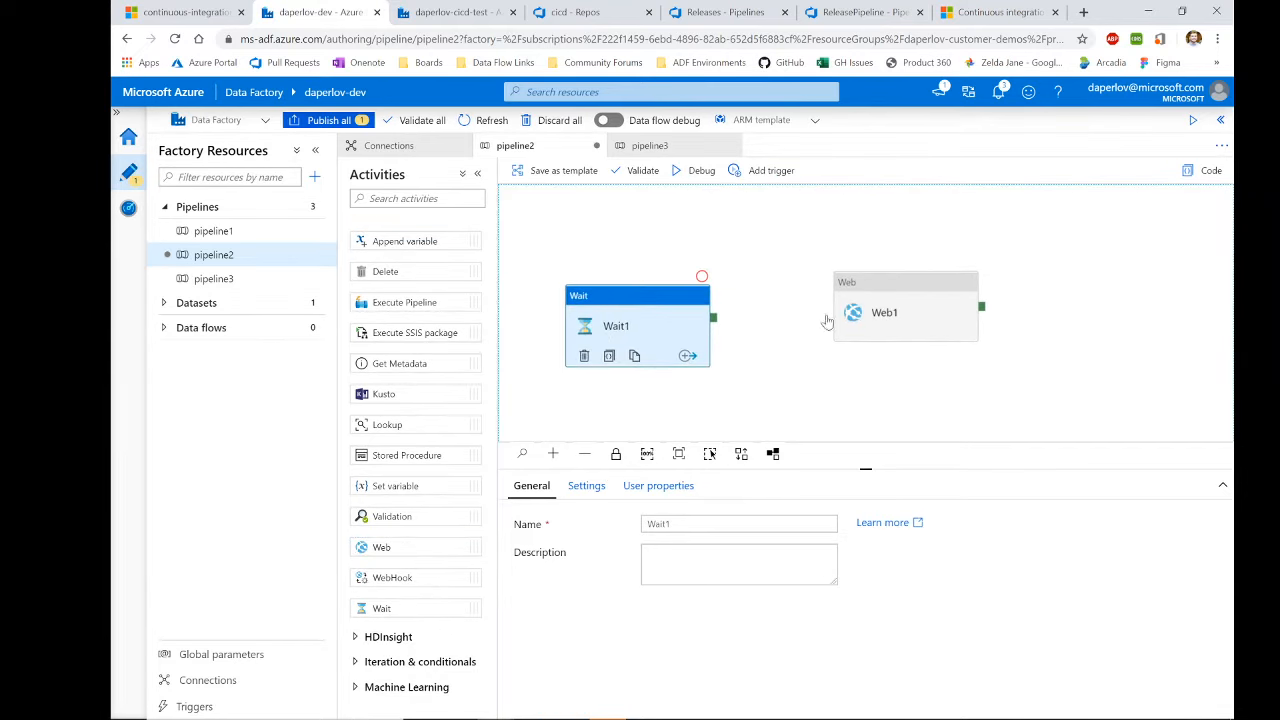
pyautogui.moveTo(717, 321); pyautogui.dragTo(900, 306)
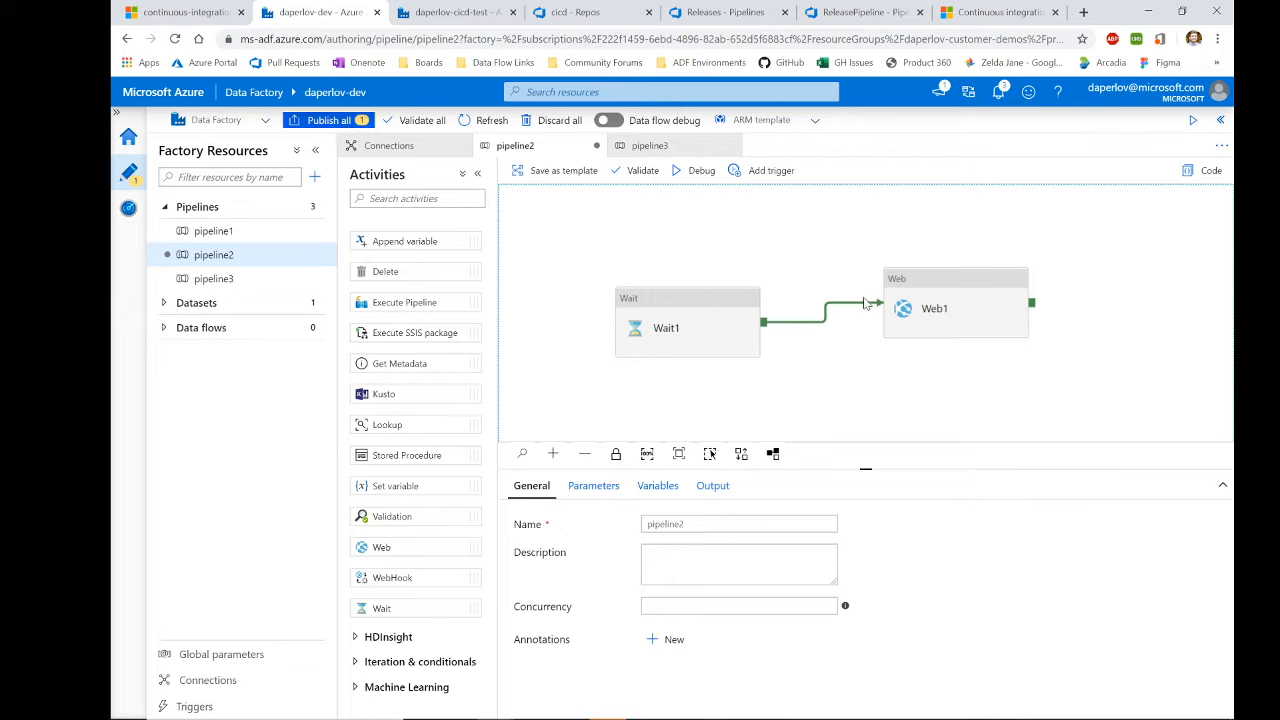
# Step: Check Web1's URL and method settings, then validate pipeline2
pyautogui.click(908, 310)
pyautogui.click(586, 486)
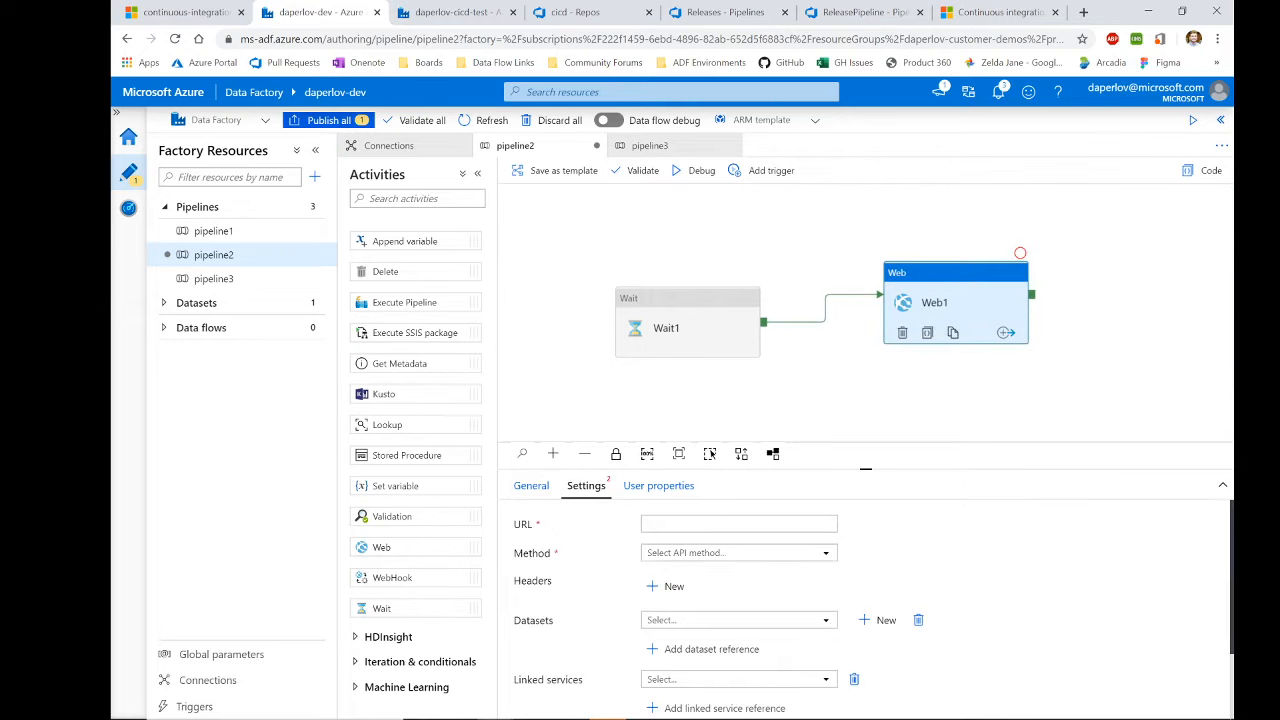
pyautogui.scroll(-5, 586, 557)
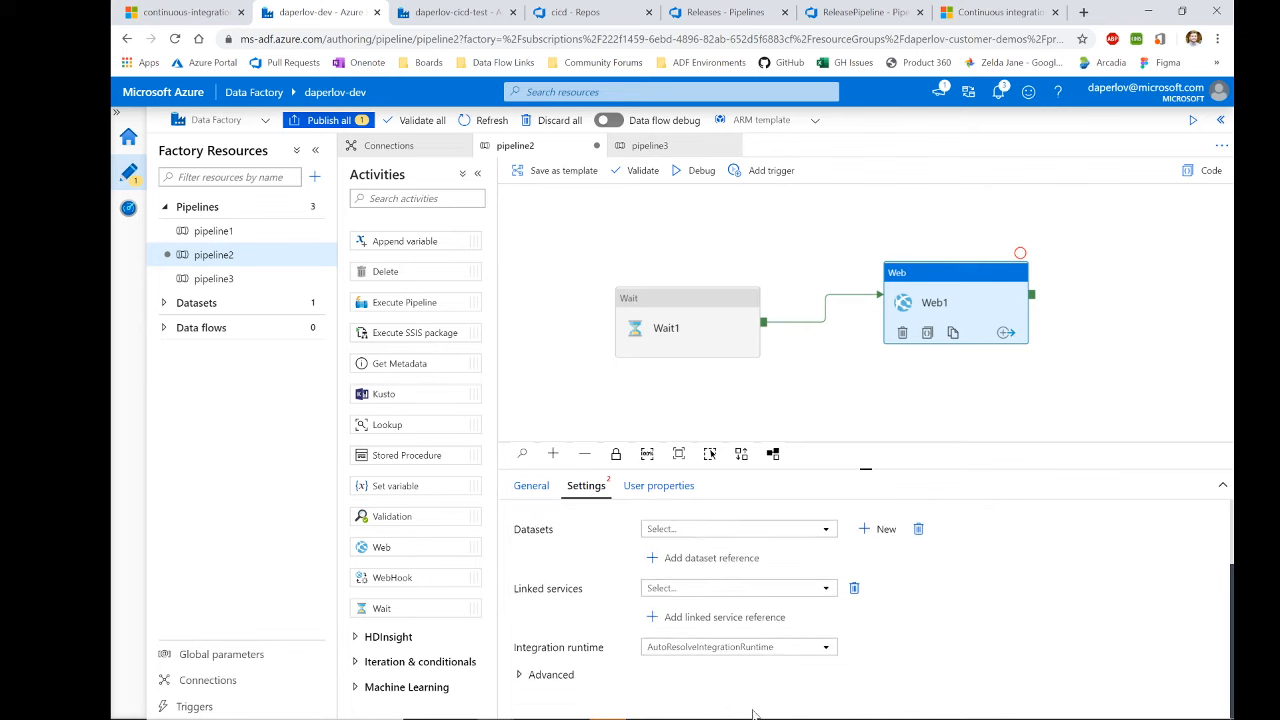
pyautogui.scroll(5, 620, 555)
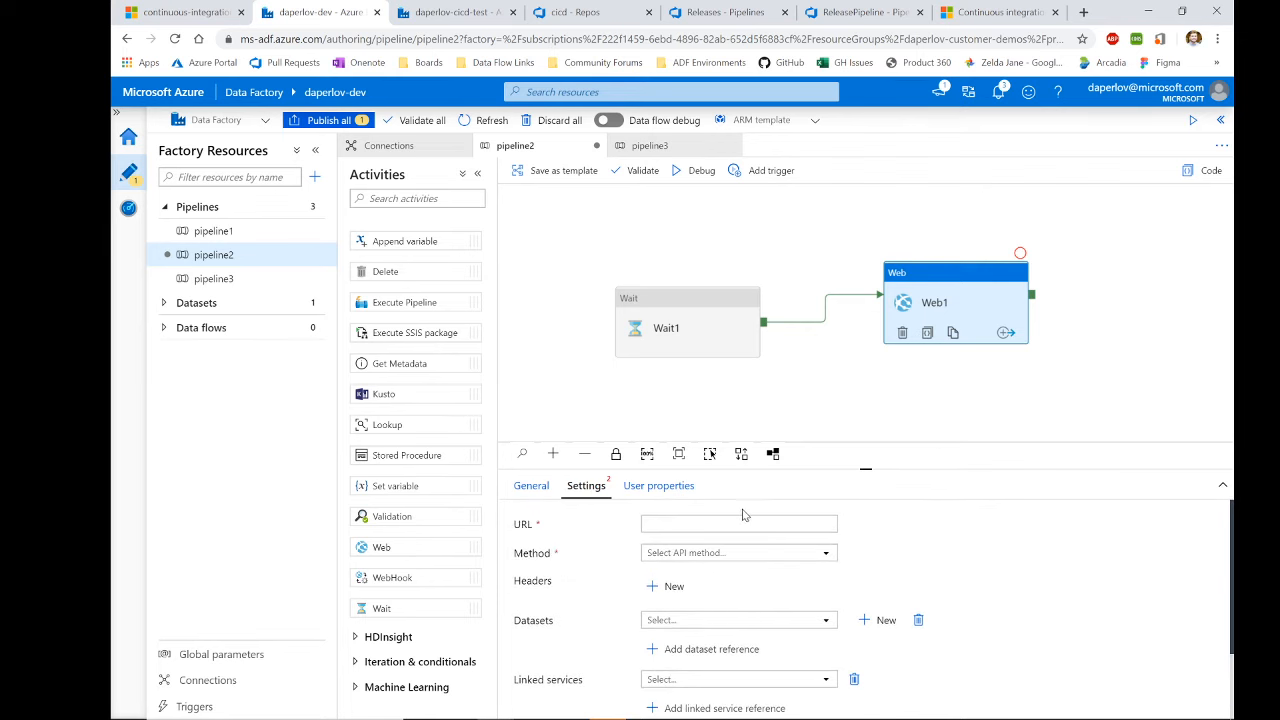
pyautogui.click(634, 170)
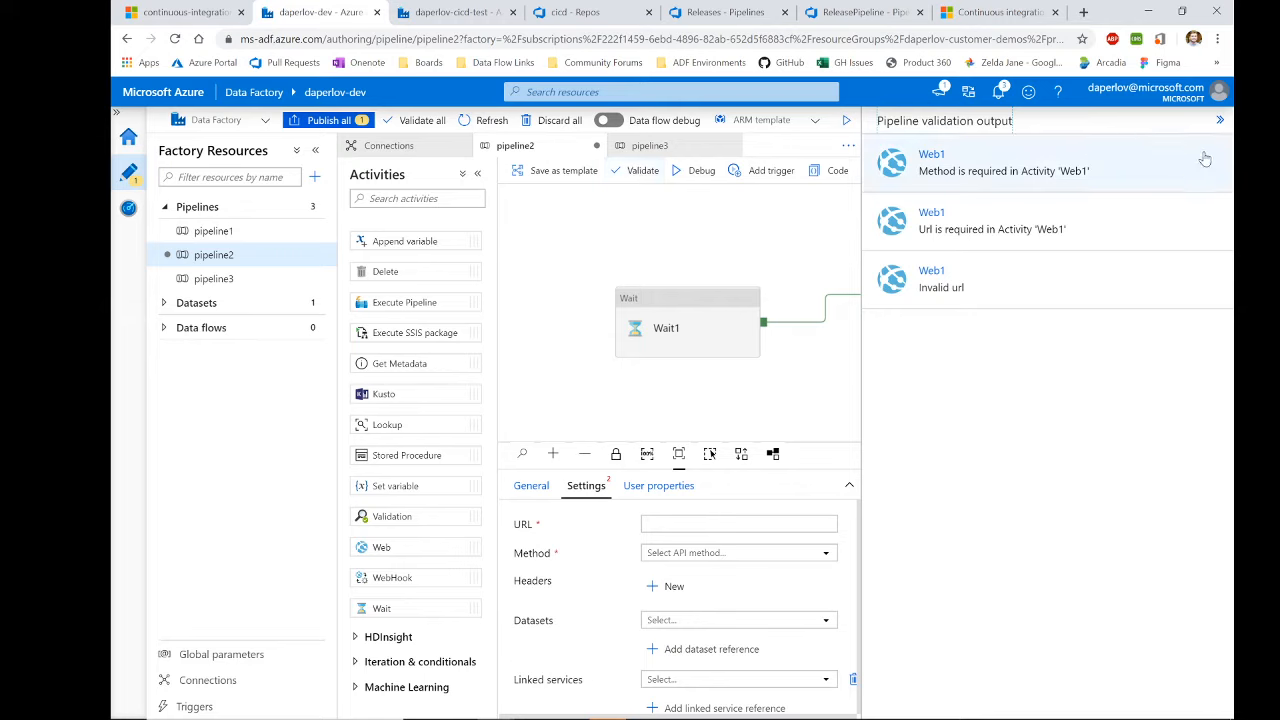
pyautogui.click(1220, 120)
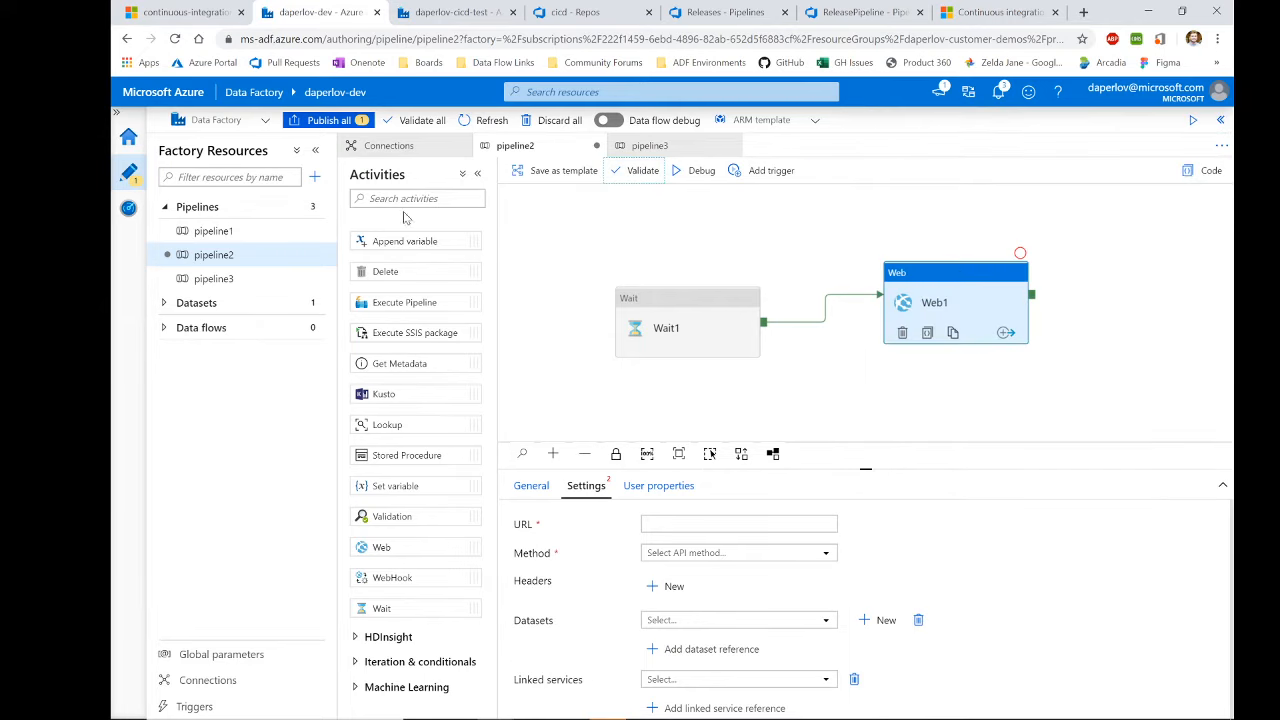
# Step: Try Publish all, which is blocked by validation errors, and dismiss the errors panel
pyautogui.click(332, 122)
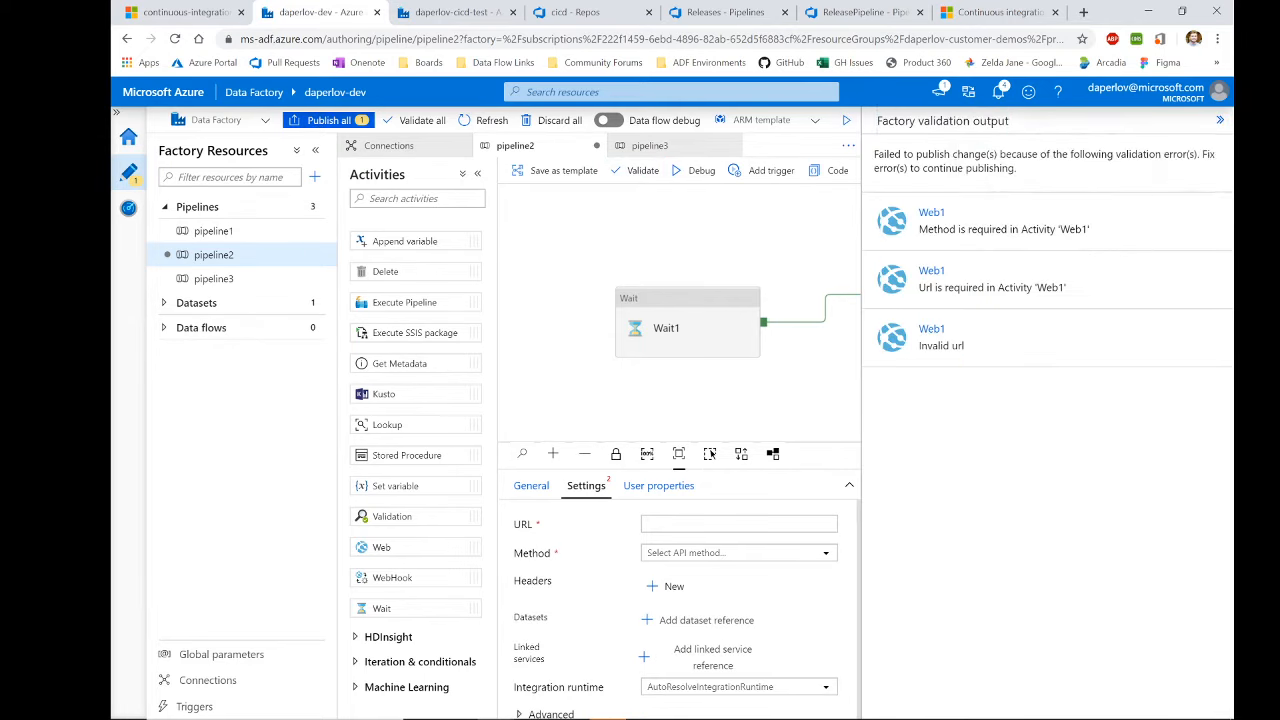
pyautogui.click(1220, 120)
pyautogui.click(981, 300)
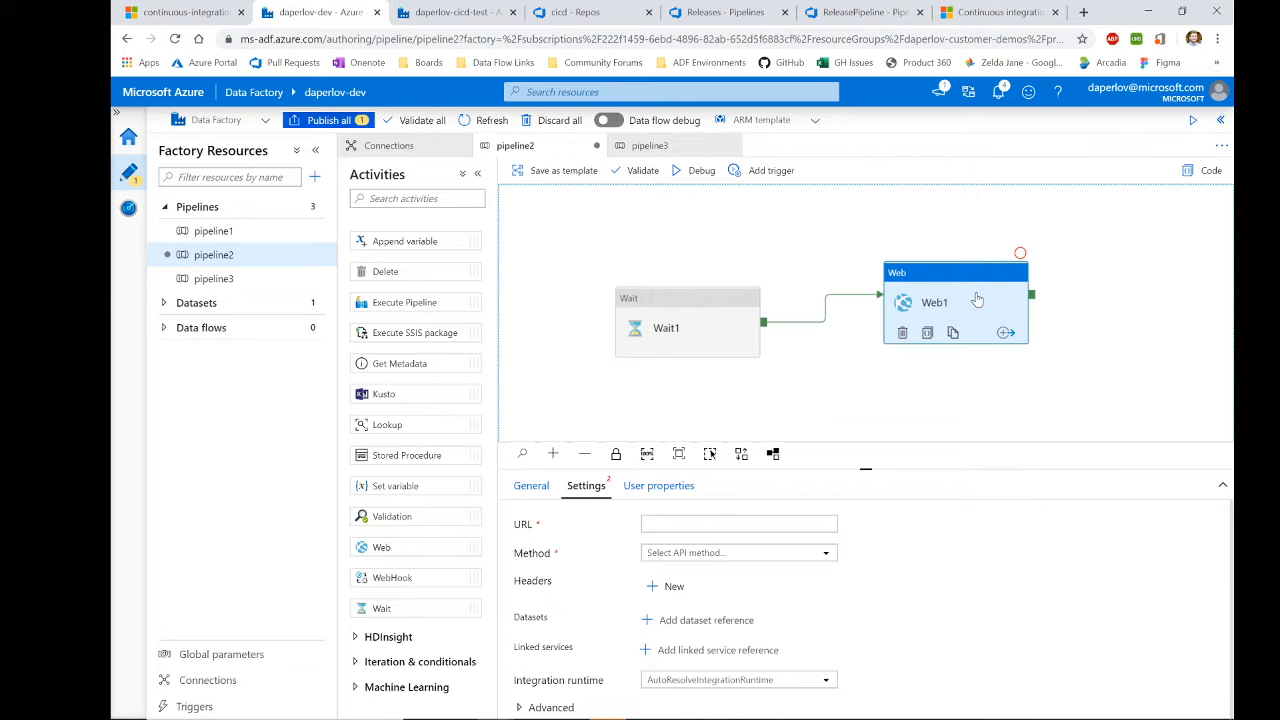
# Step: Discard all unpublished changes, removing Web1 from pipeline2
pyautogui.click(560, 120)
pyautogui.click(594, 437)
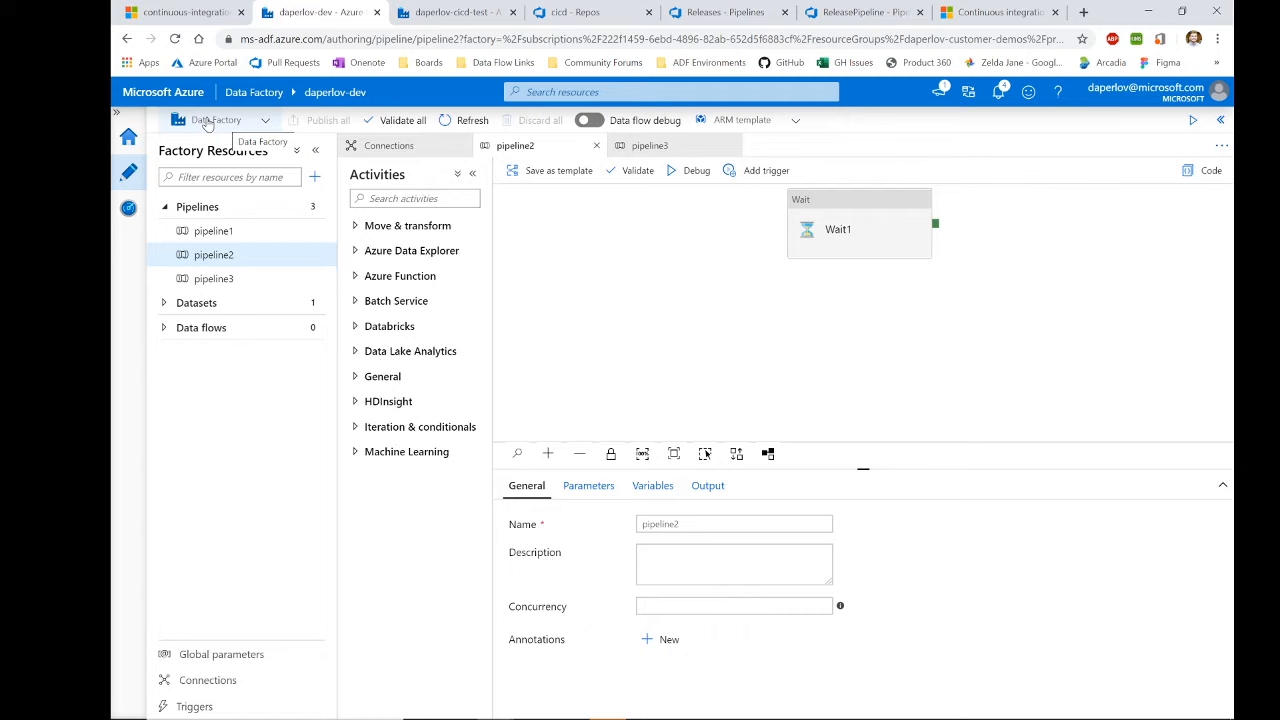
# Step: Start Set up code repository for daperlov-dev, then switch to the cicd repo in Azure DevOps
pyautogui.click(205, 121)
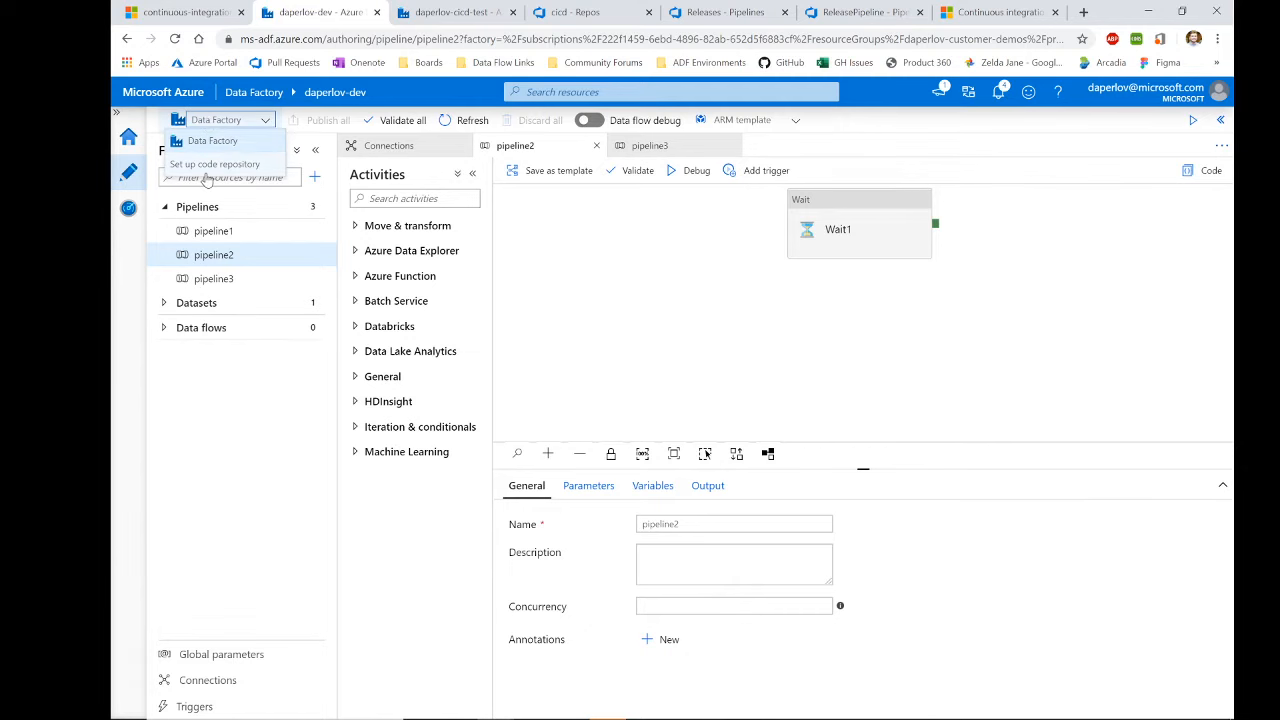
pyautogui.click(210, 166)
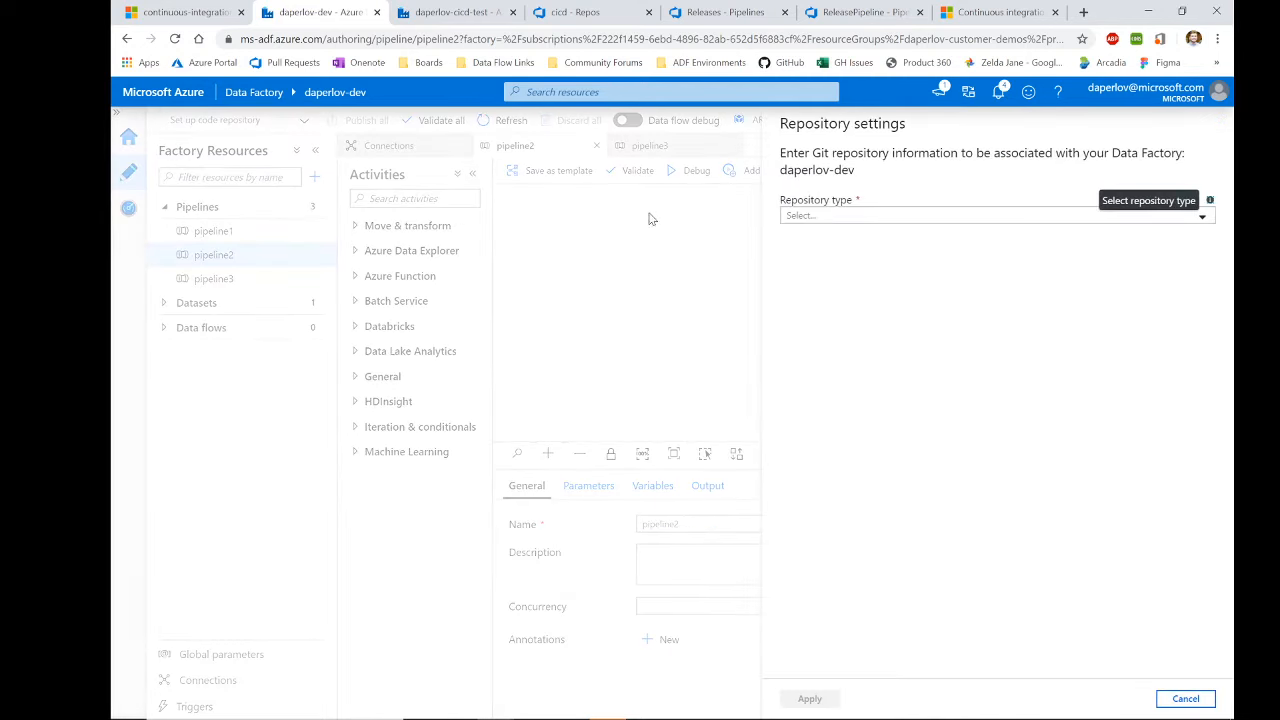
pyautogui.click(913, 216)
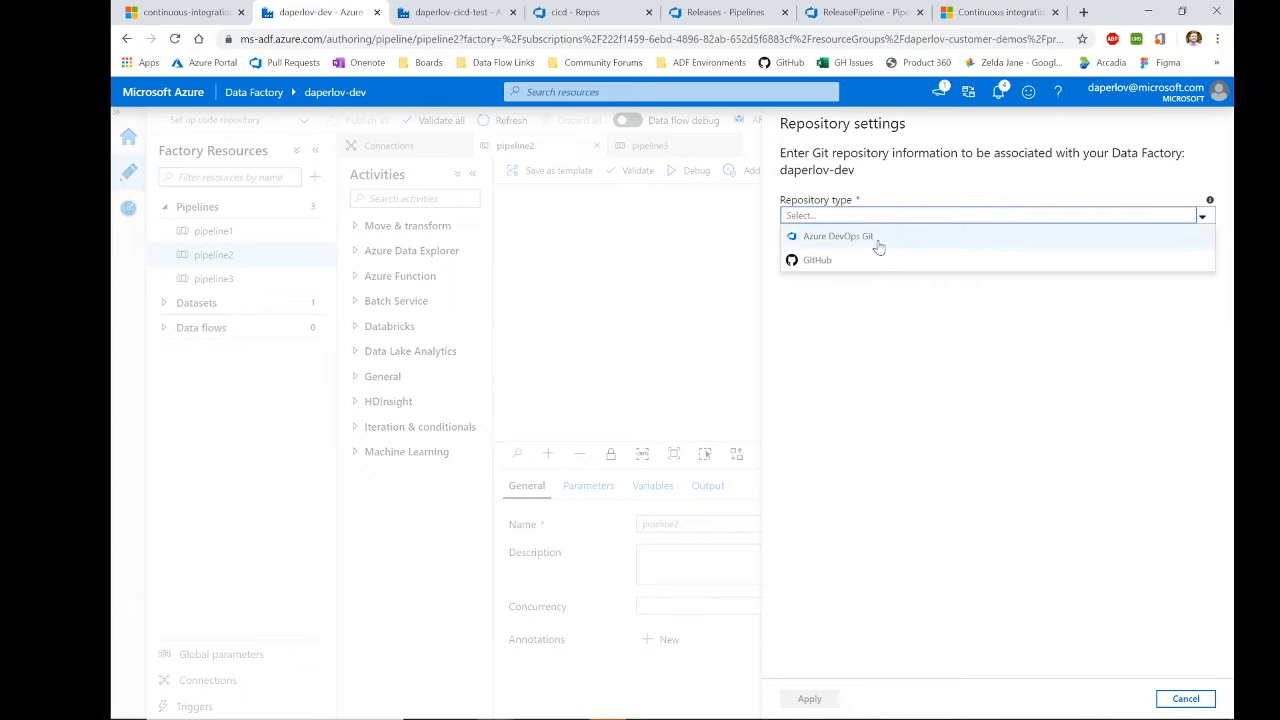
pyautogui.click(575, 12)
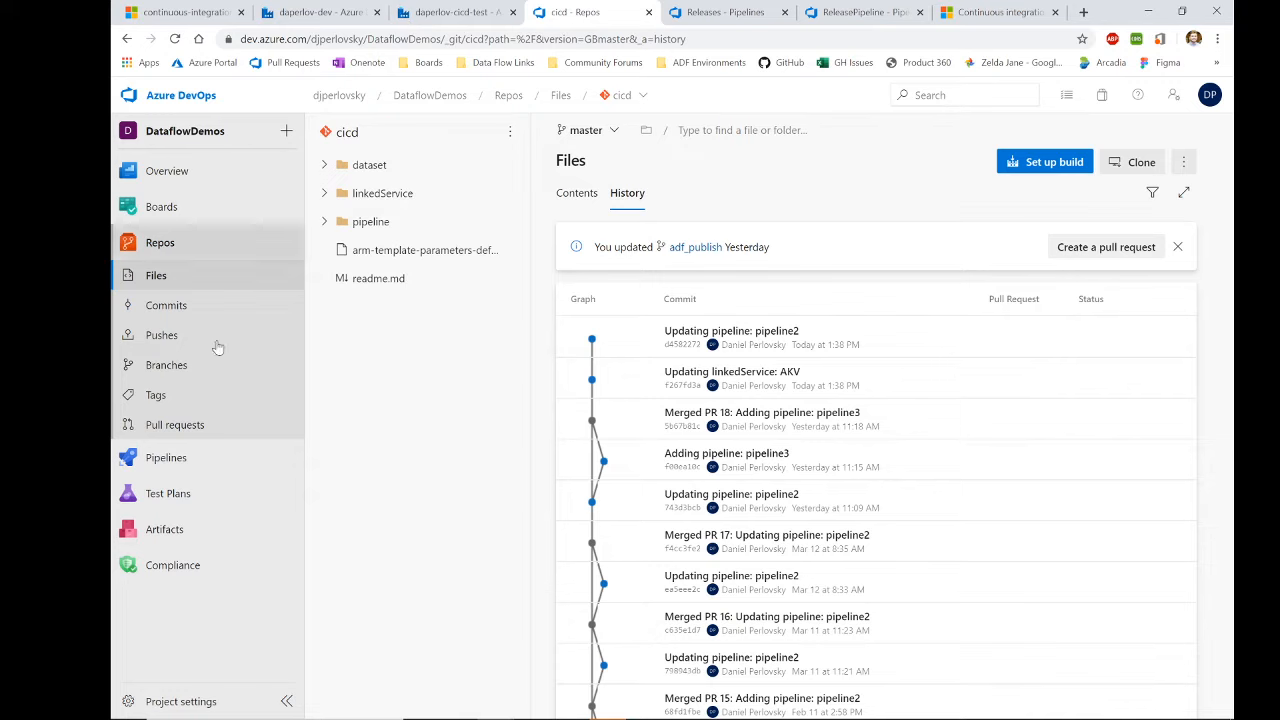
# Step: Browse the cicd repo's pipeline, dataset and linkedService folders and open MoviesDBCSV.json
pyautogui.click(372, 216)
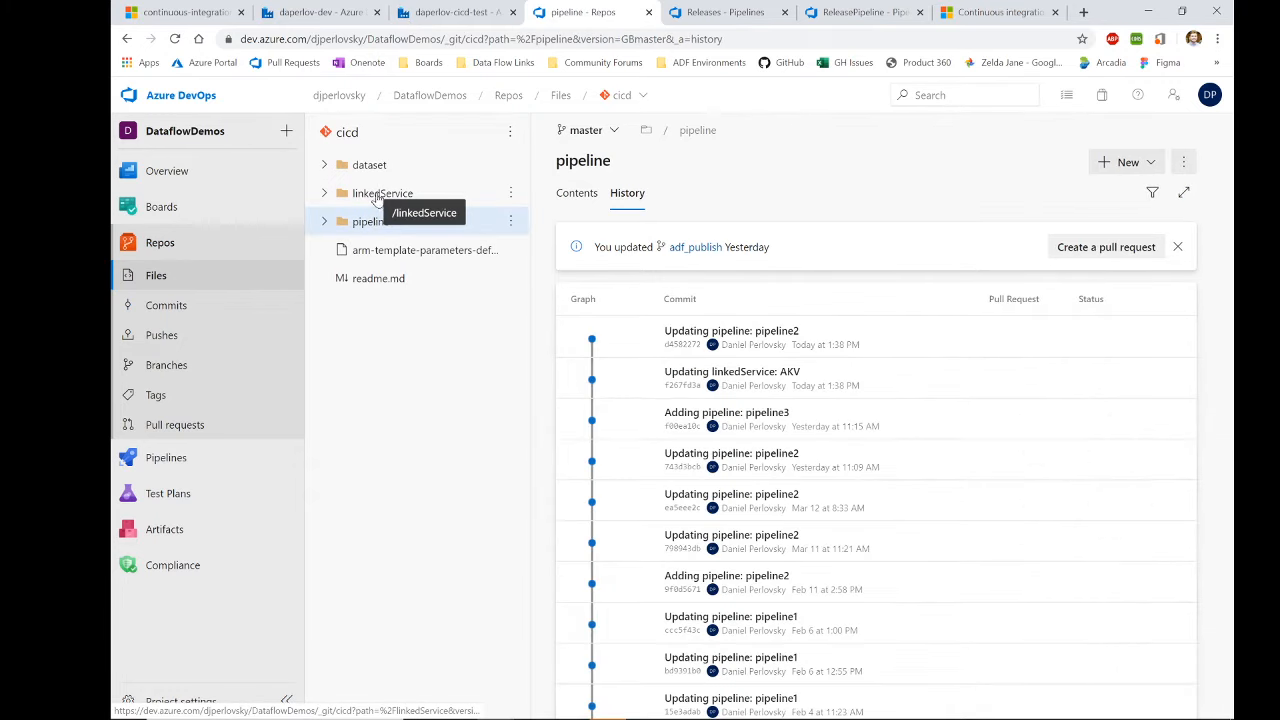
pyautogui.click(362, 172)
pyautogui.click(324, 165)
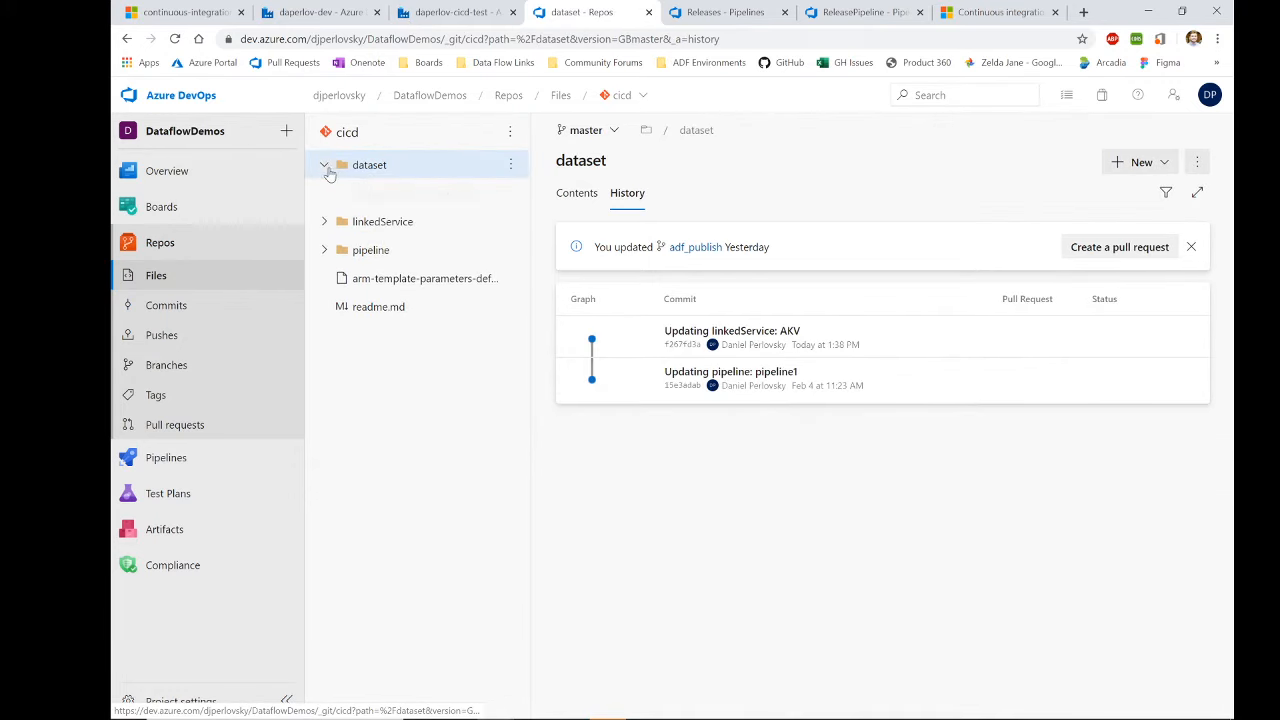
pyautogui.click(323, 221)
pyautogui.click(407, 193)
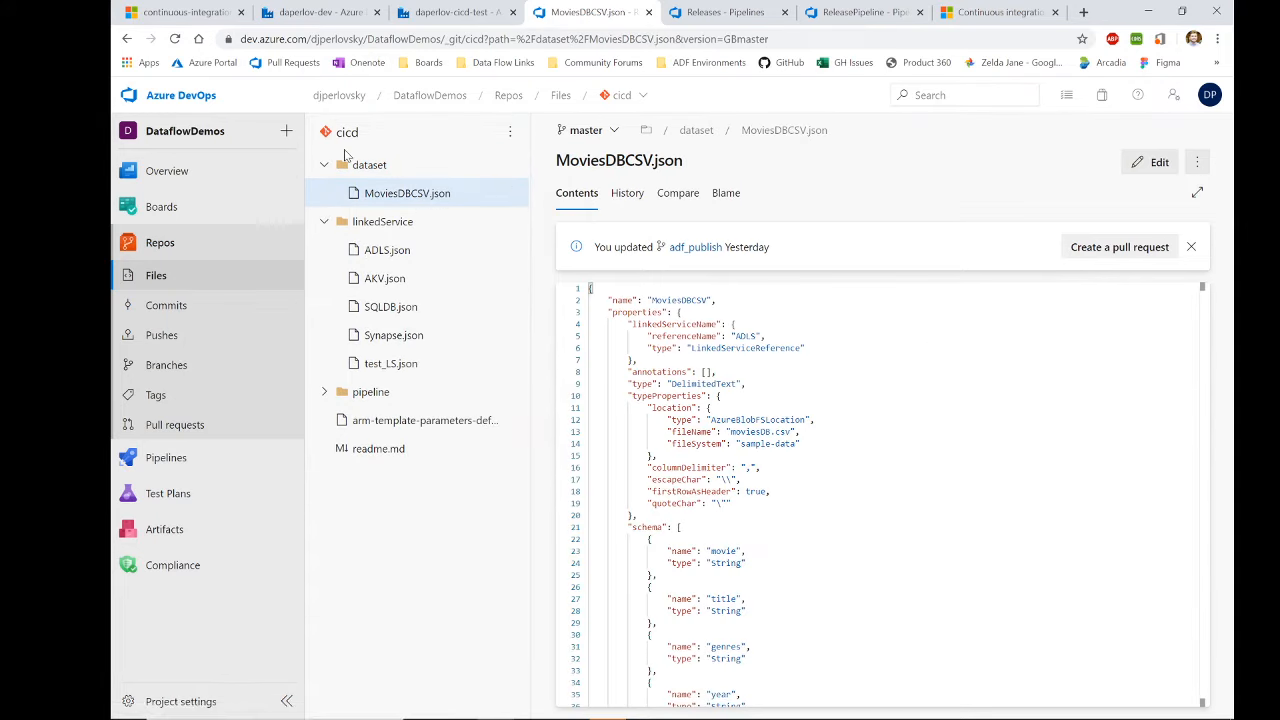
pyautogui.click(338, 18)
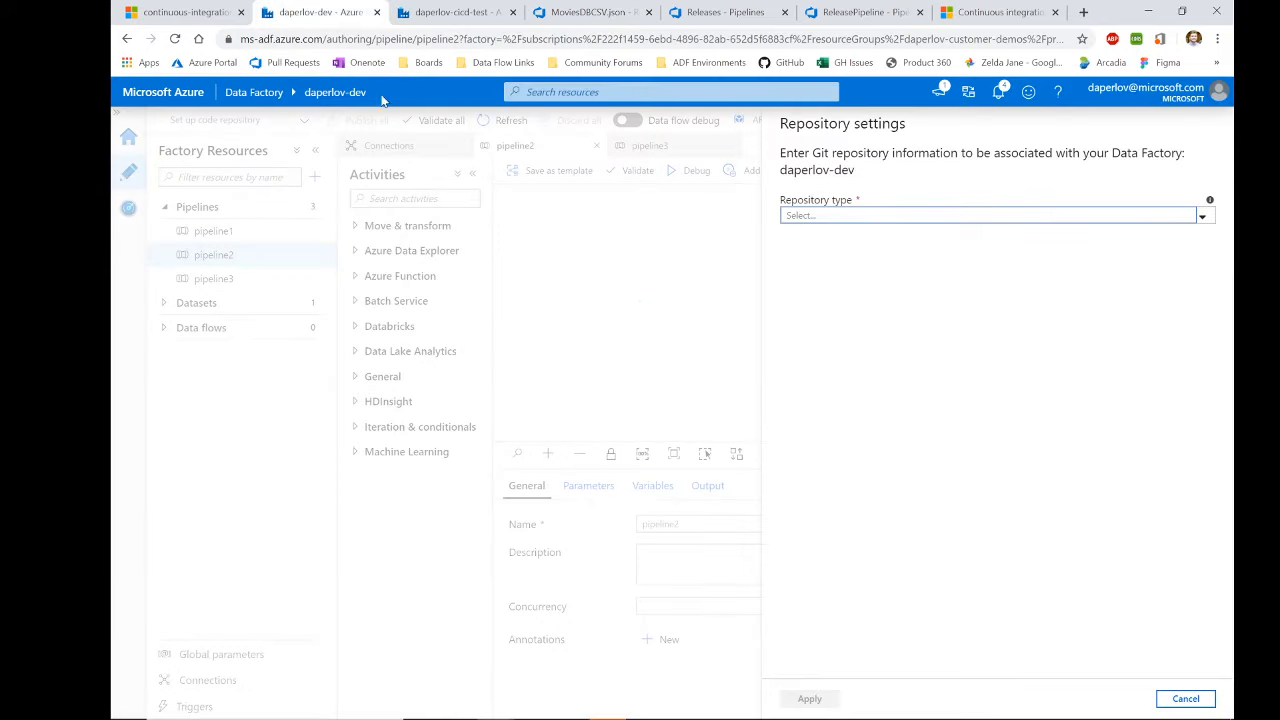
# Step: Choose Azure DevOps Git, the DataflowDemos project and the existing cicd repository
pyautogui.click(866, 220)
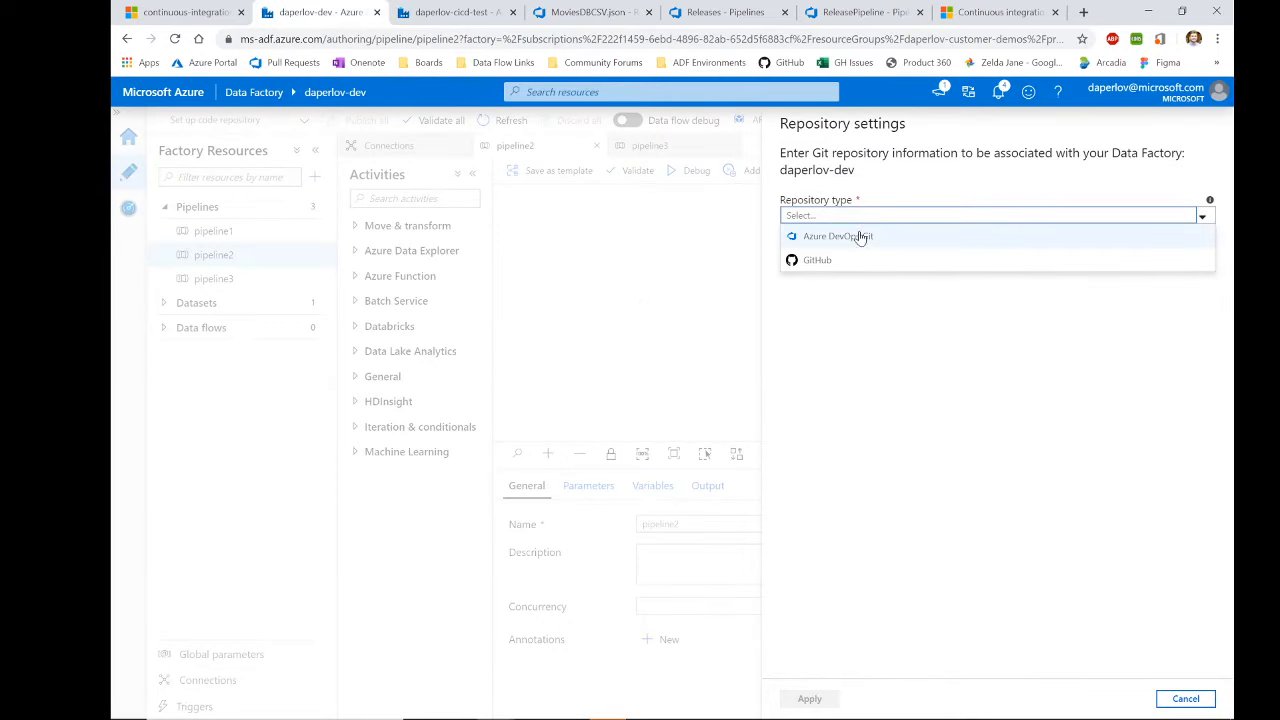
pyautogui.click(860, 237)
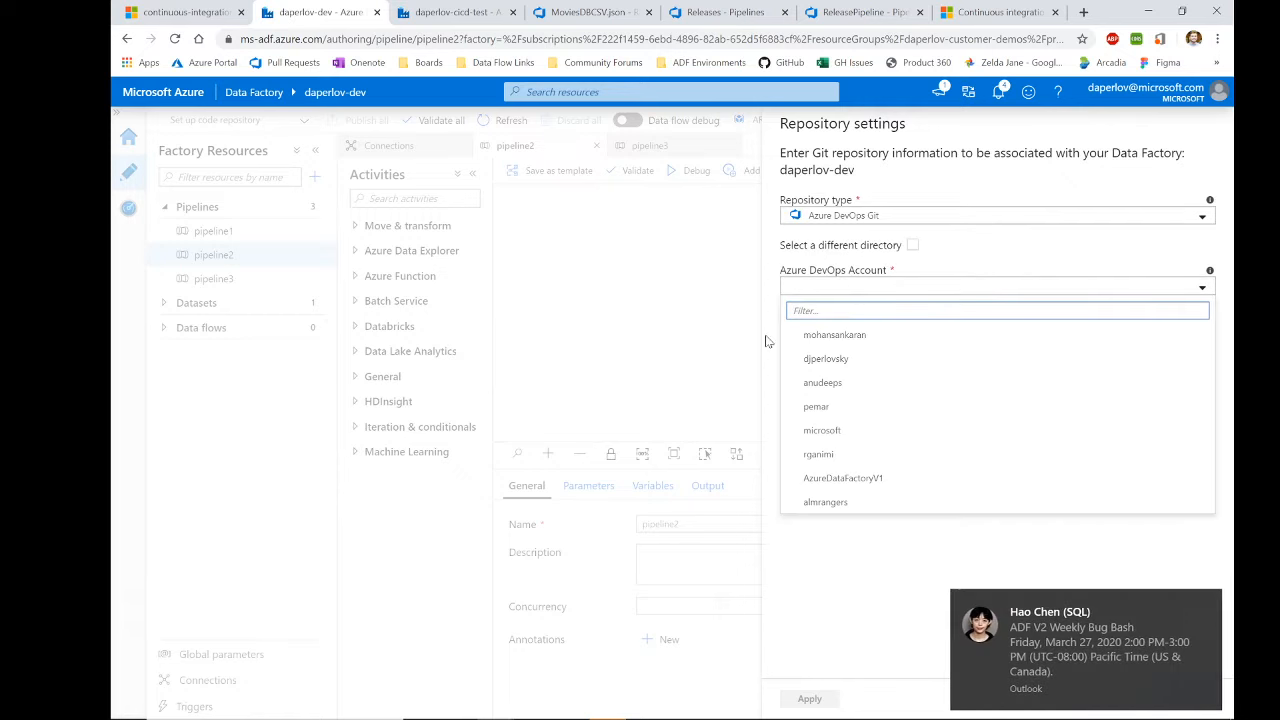
pyautogui.click(805, 360)
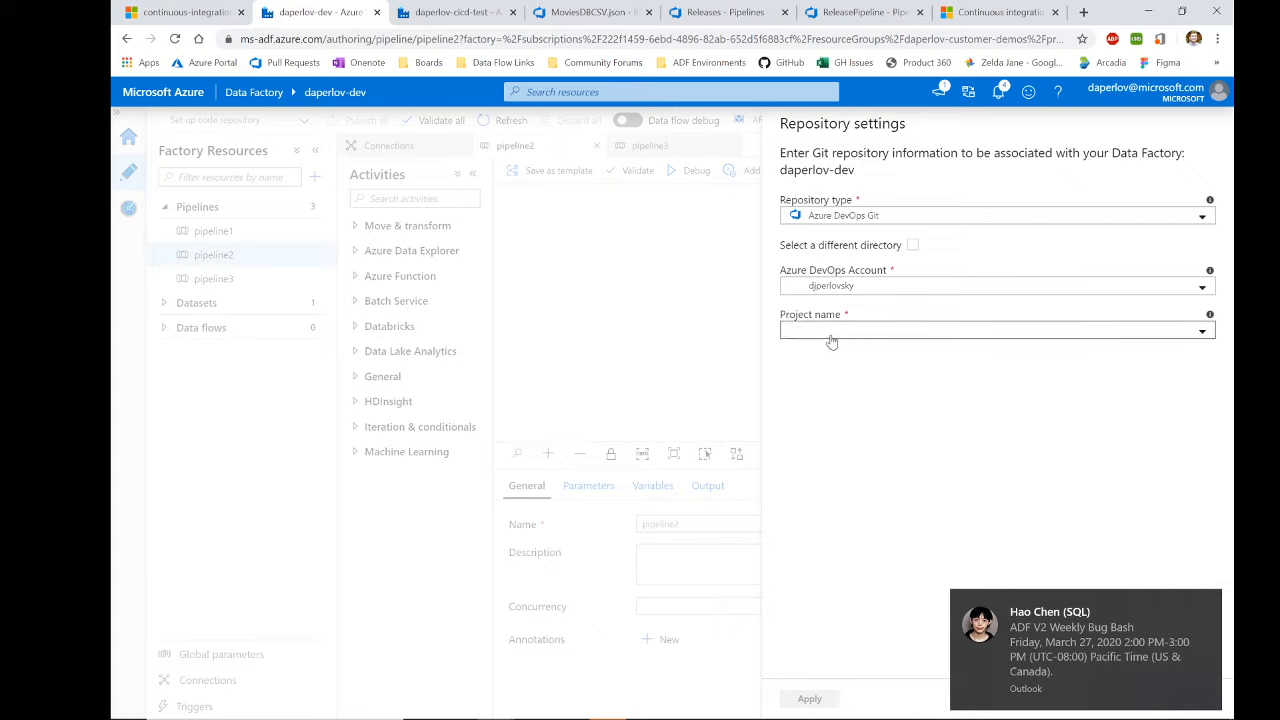
pyautogui.click(831, 335)
pyautogui.click(831, 455)
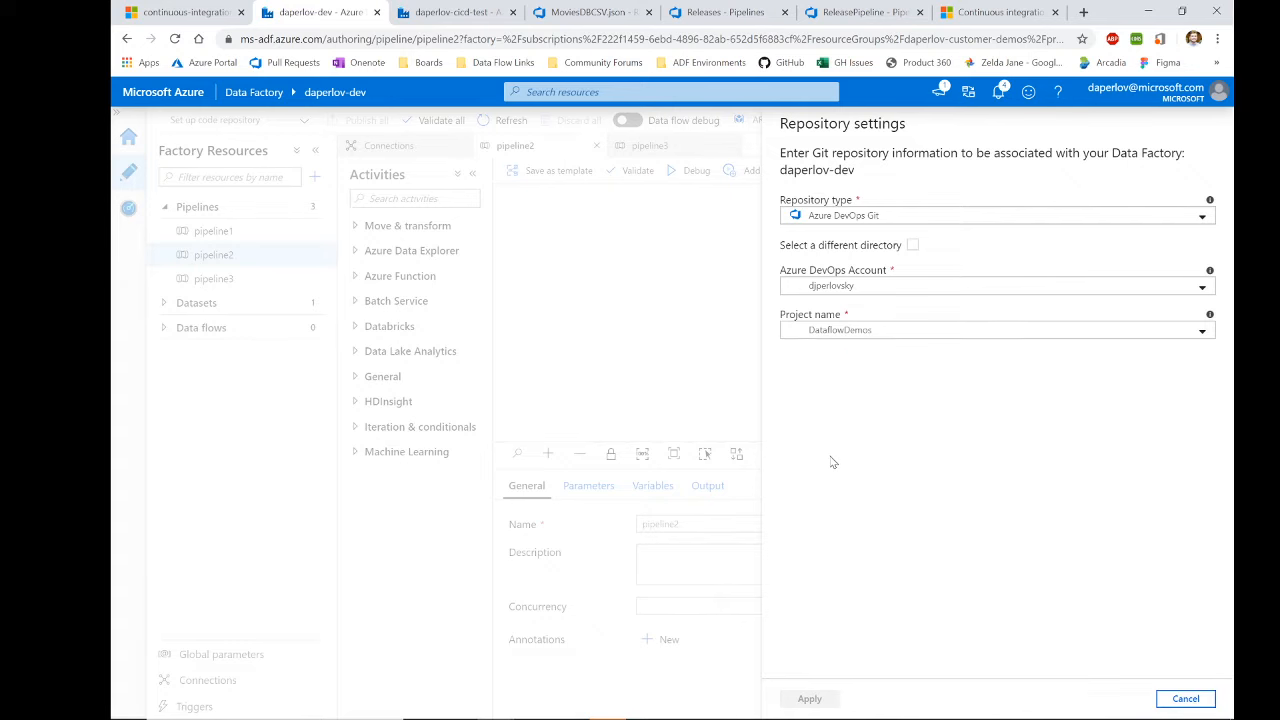
pyautogui.click(965, 361)
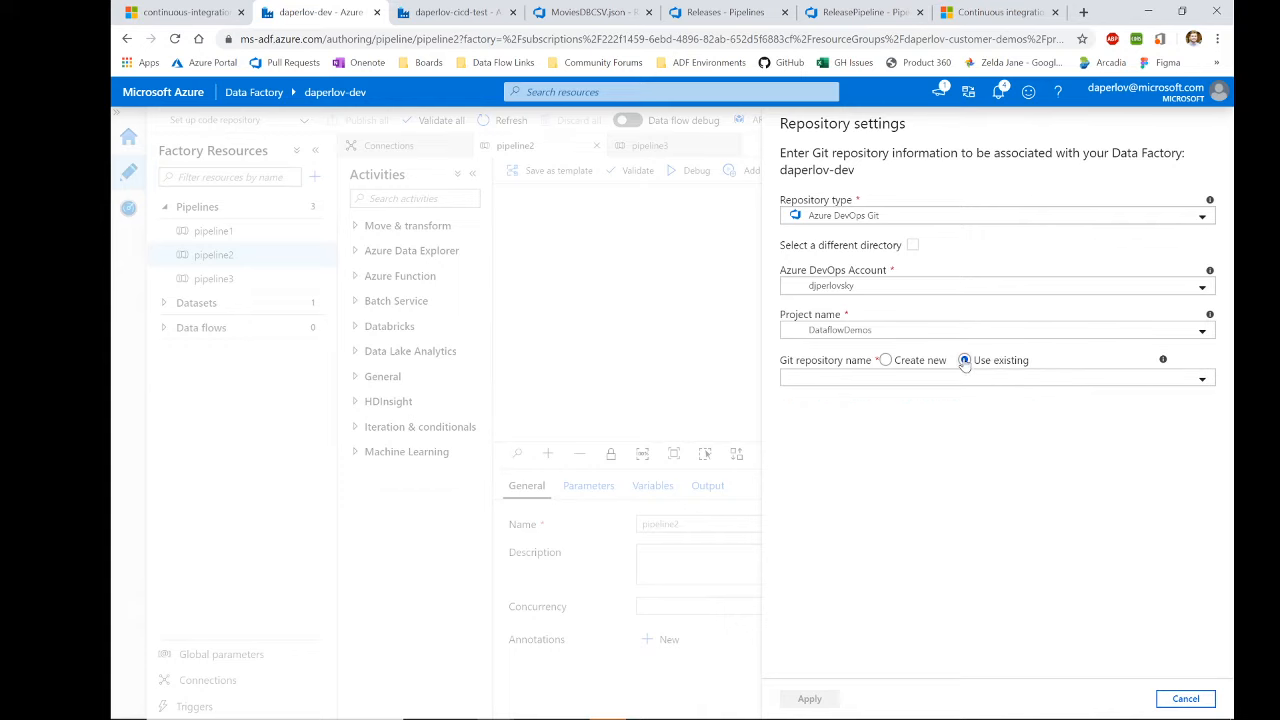
pyautogui.click(969, 381)
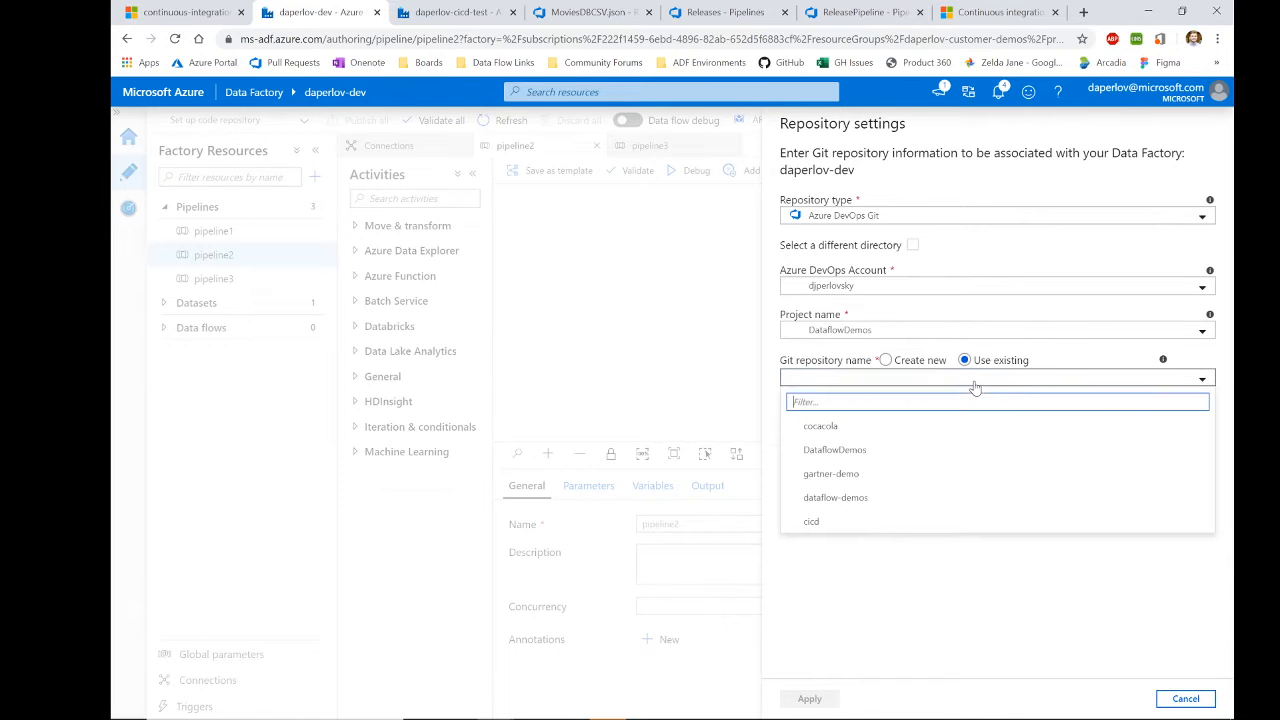
pyautogui.click(803, 522)
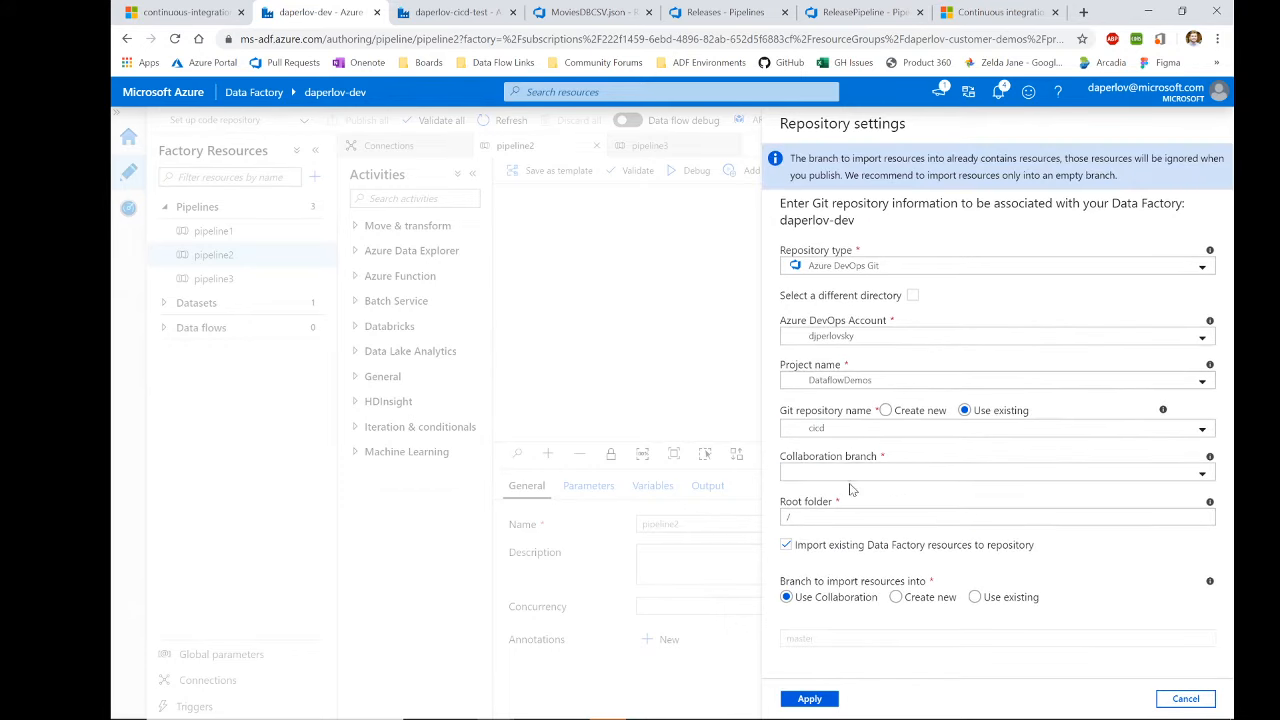
pyautogui.click(850, 474)
# Step: Set master as collaboration branch, keep import existing resources on, and apply the Git settings
pyautogui.click(848, 503)
pyautogui.moveTo(1030, 543); pyautogui.dragTo(801, 556)
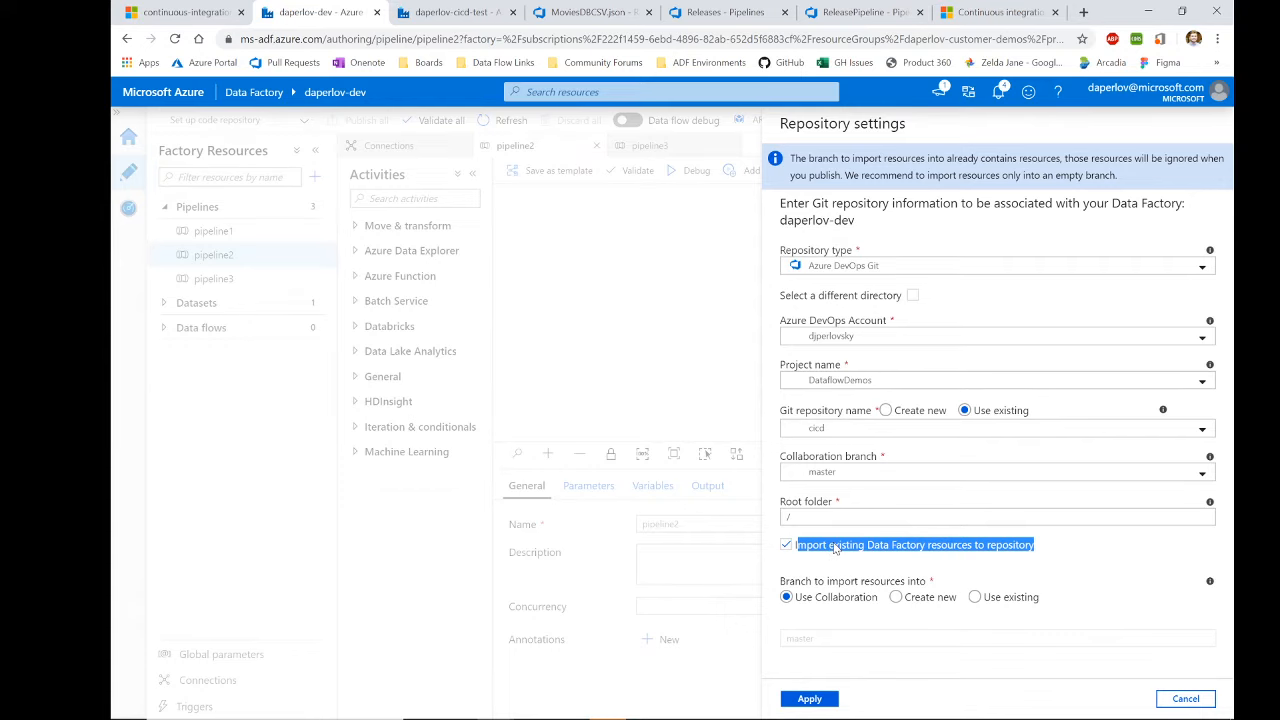
pyautogui.click(829, 548)
pyautogui.click(834, 503)
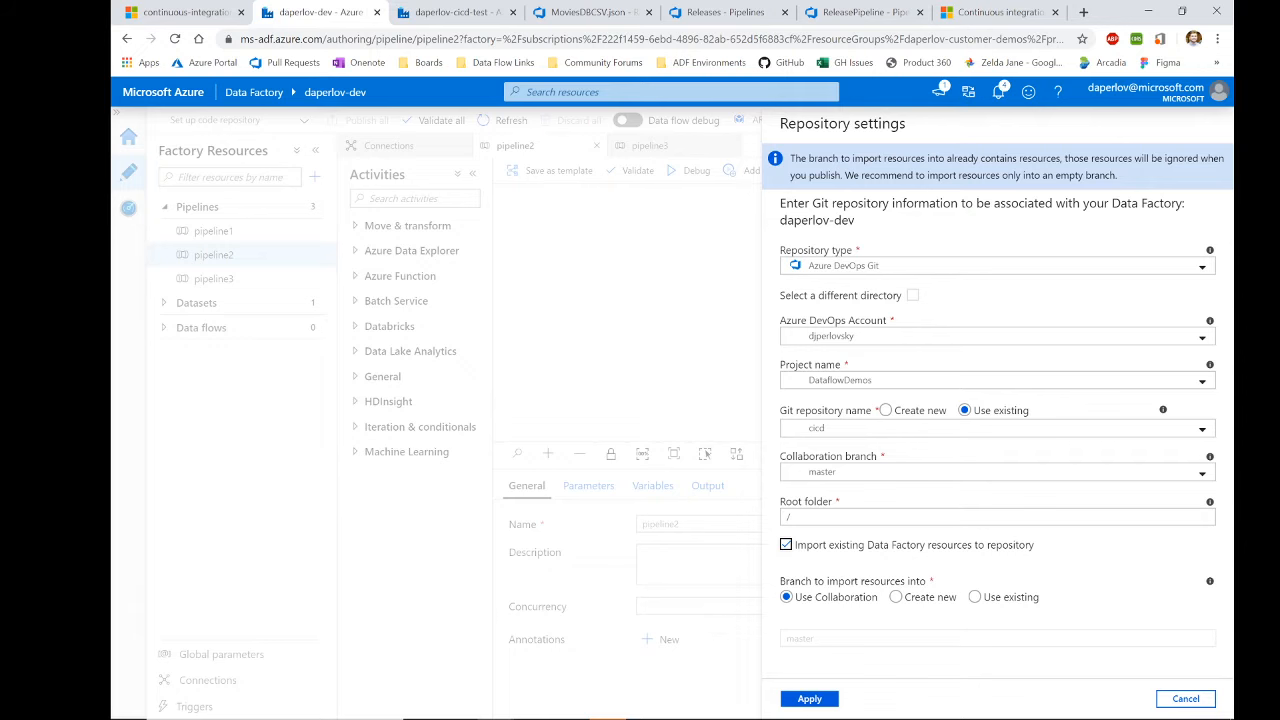
pyautogui.click(822, 703)
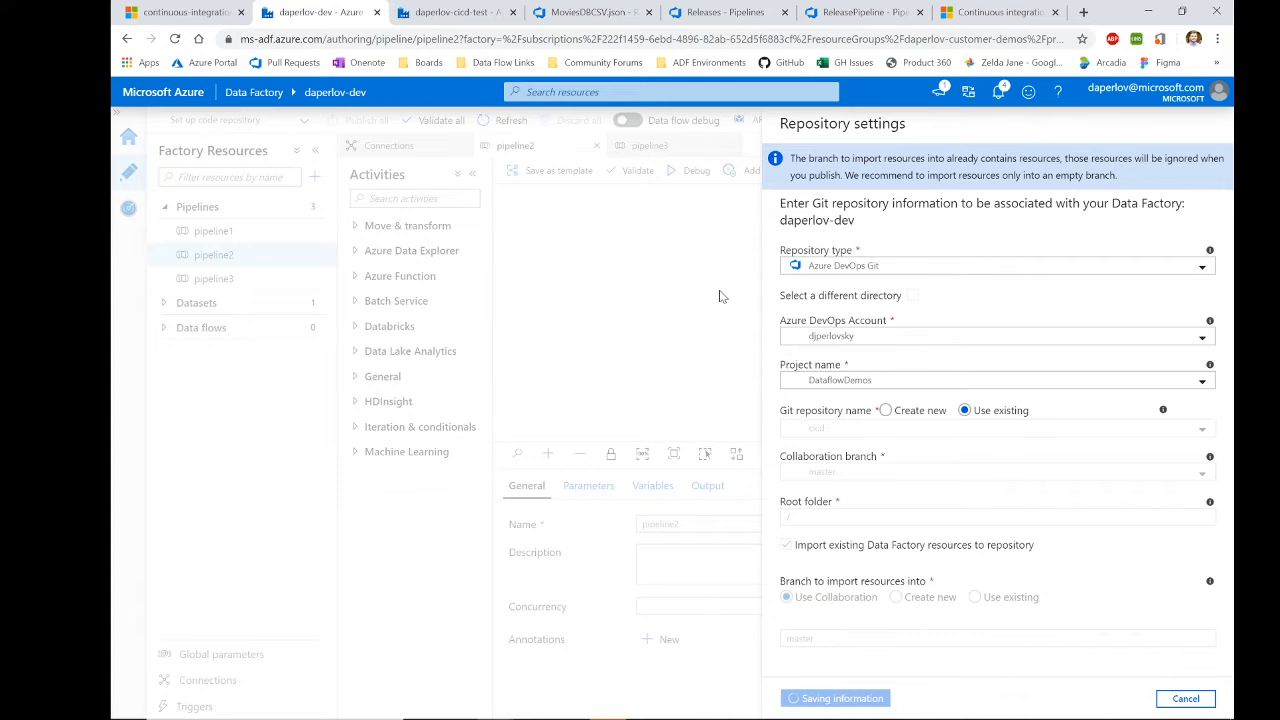
pyautogui.click(556, 20)
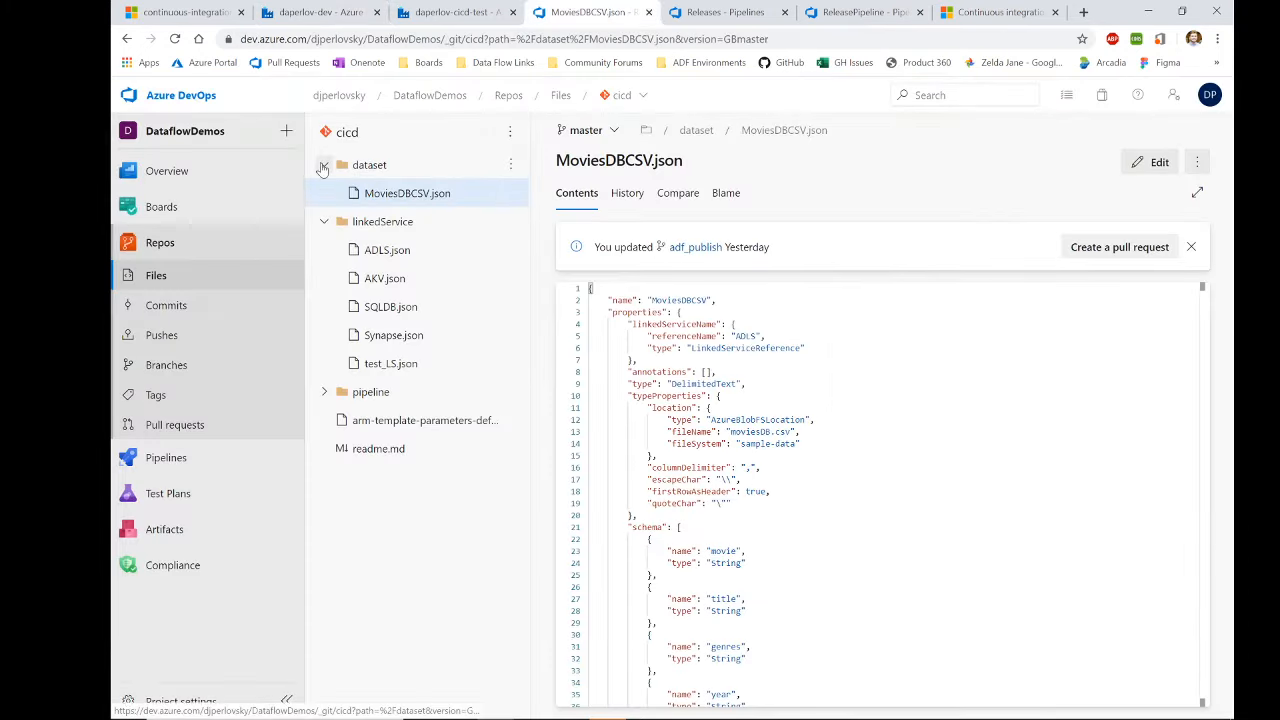
# Step: Open pipeline2.json in the cicd repo and view its six-commit history
pyautogui.click(324, 165)
pyautogui.click(324, 195)
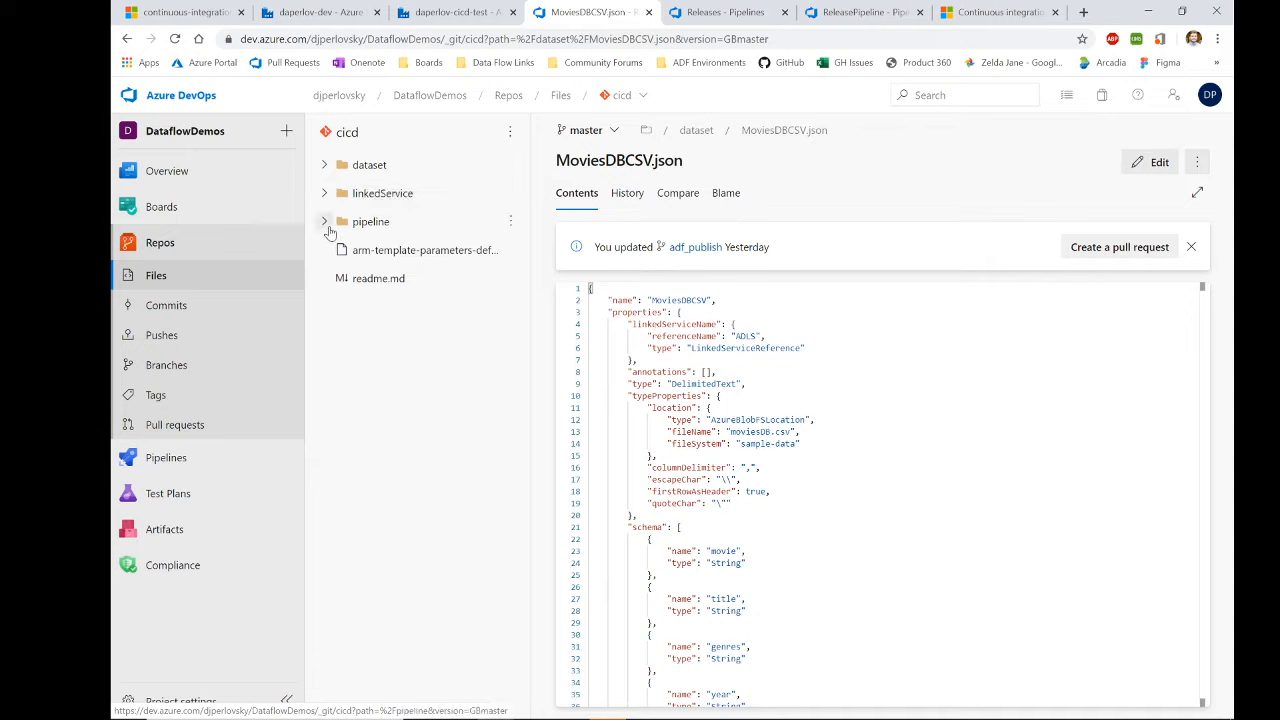
pyautogui.click(325, 222)
pyautogui.click(325, 193)
pyautogui.click(325, 165)
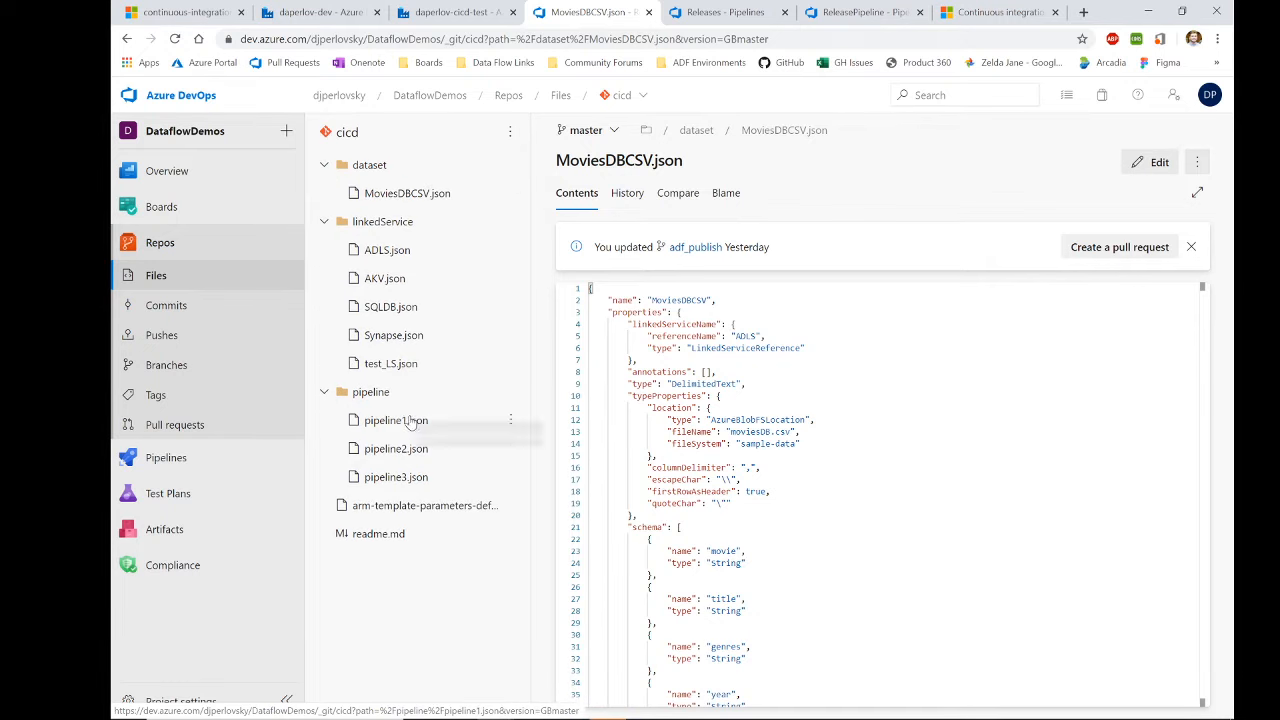
pyautogui.click(403, 451)
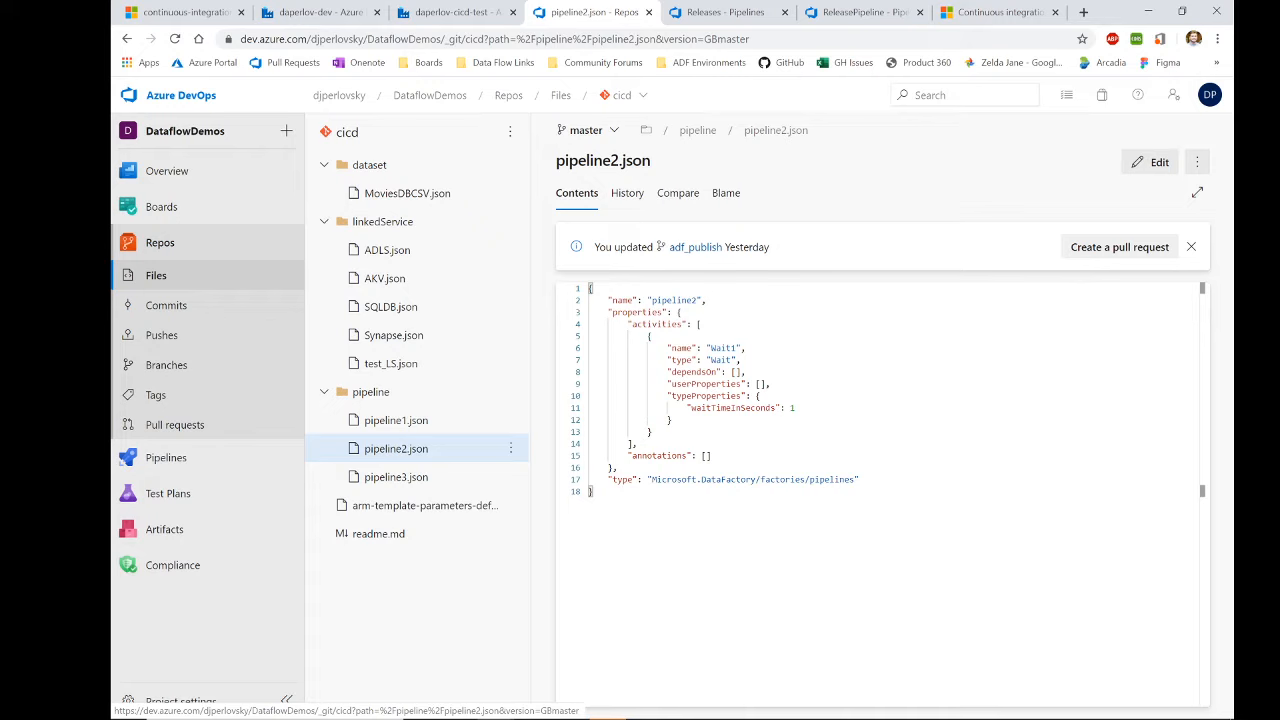
pyautogui.click(627, 195)
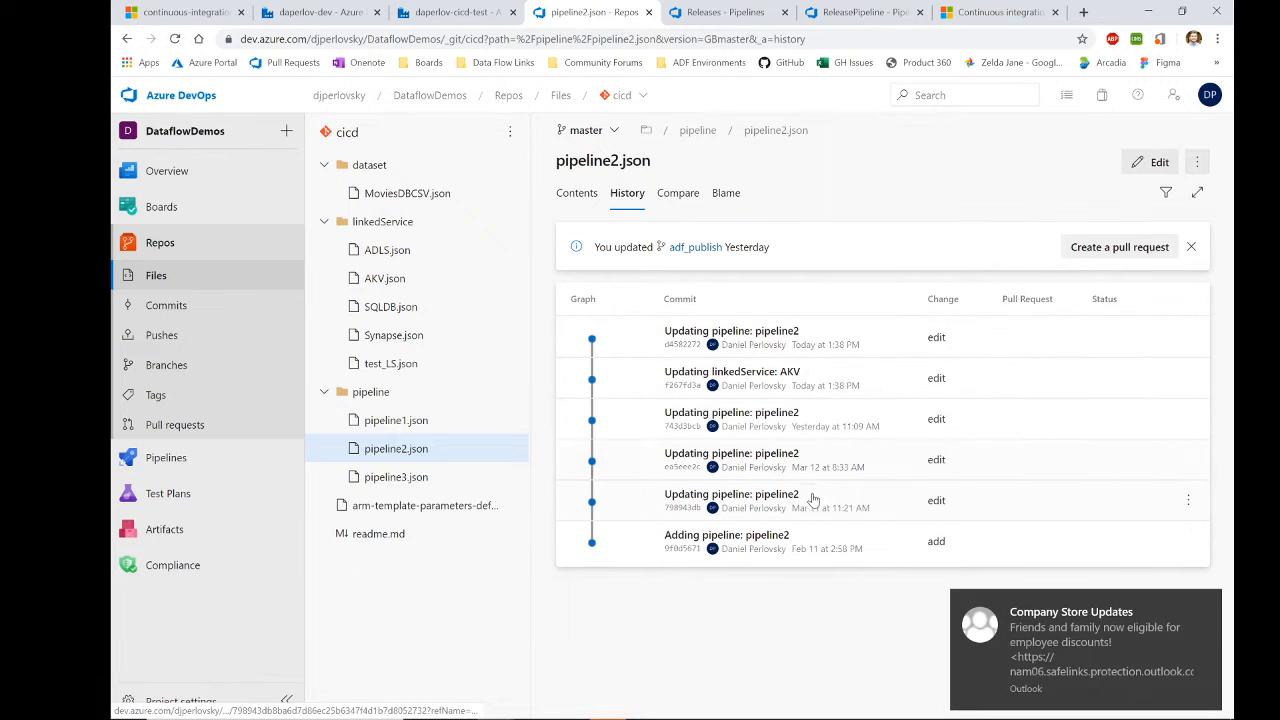
# Step: Use Blame to trace line 11 of pipeline2.json to commit d4582272, then return to Data Factory
pyautogui.click(728, 195)
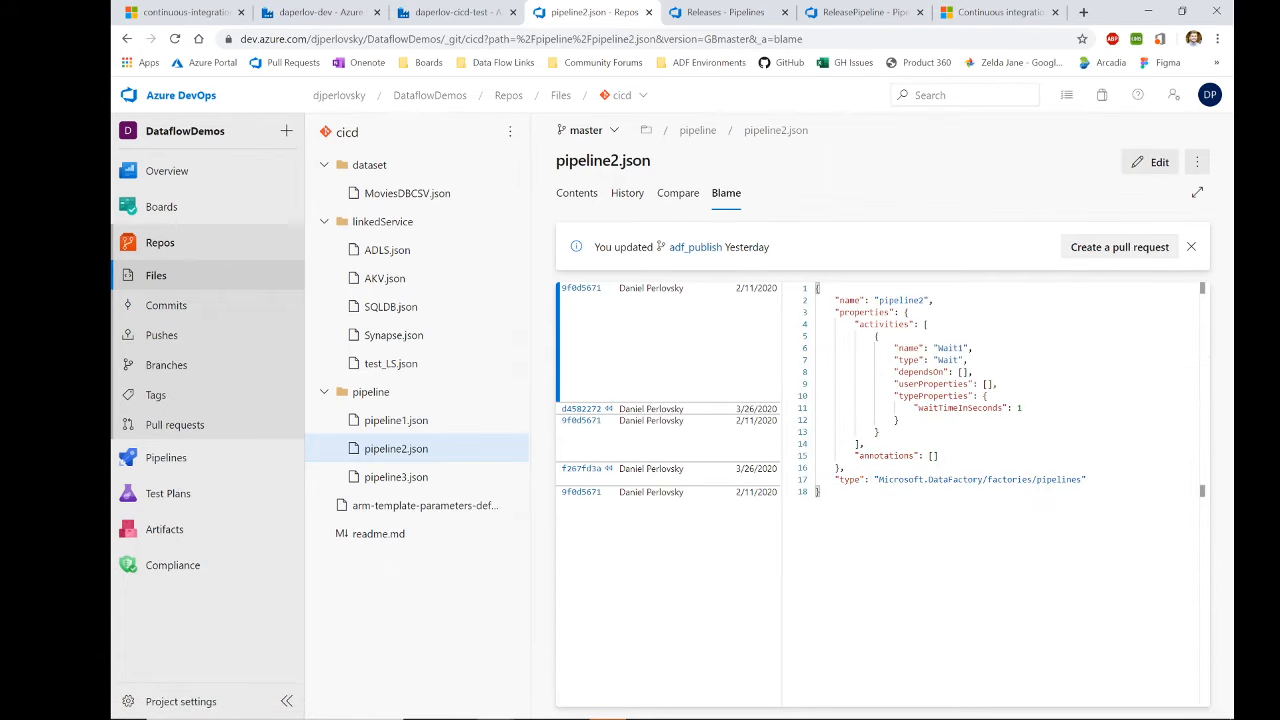
pyautogui.moveTo(899, 421); pyautogui.dragTo(814, 410)
pyautogui.click(874, 408)
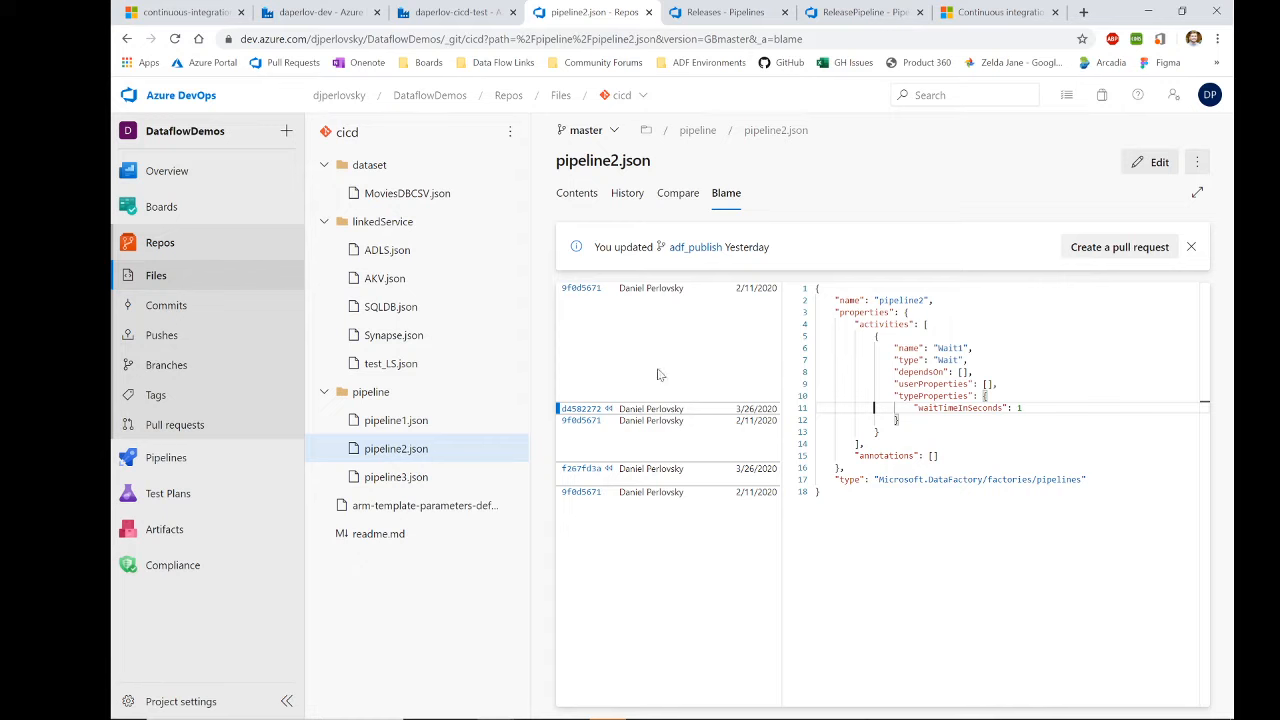
pyautogui.click(585, 410)
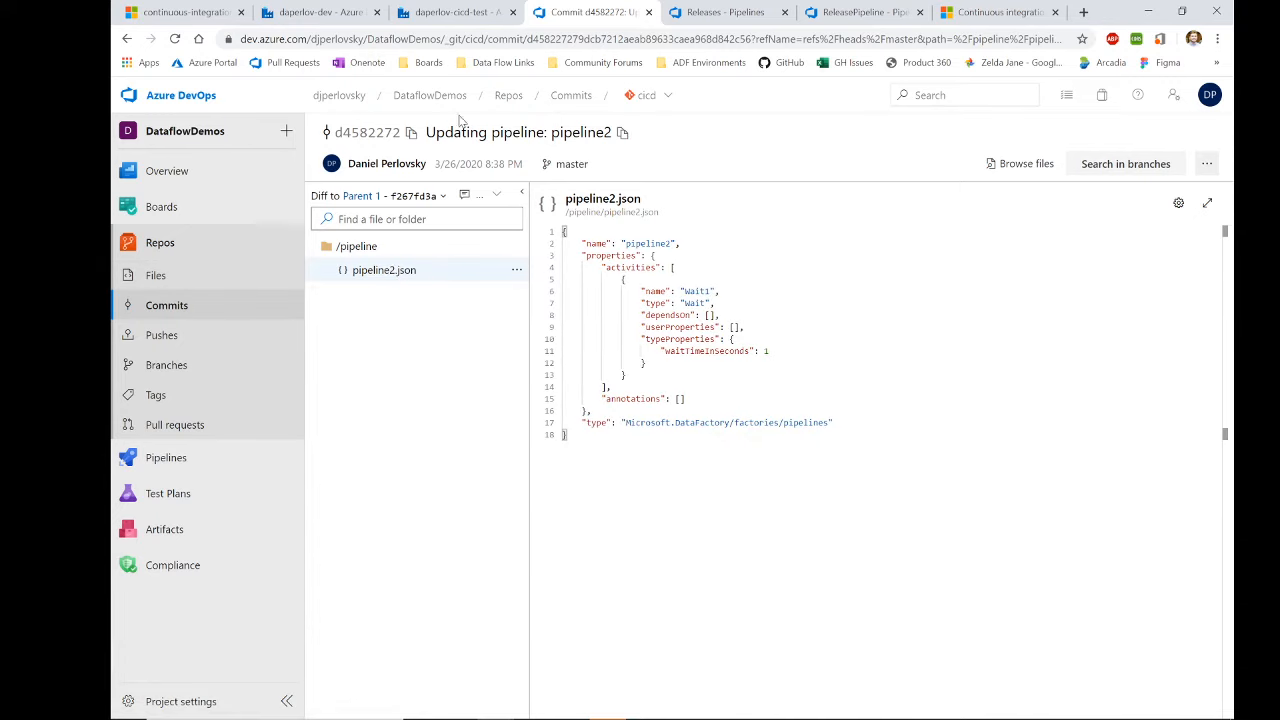
pyautogui.click(157, 274)
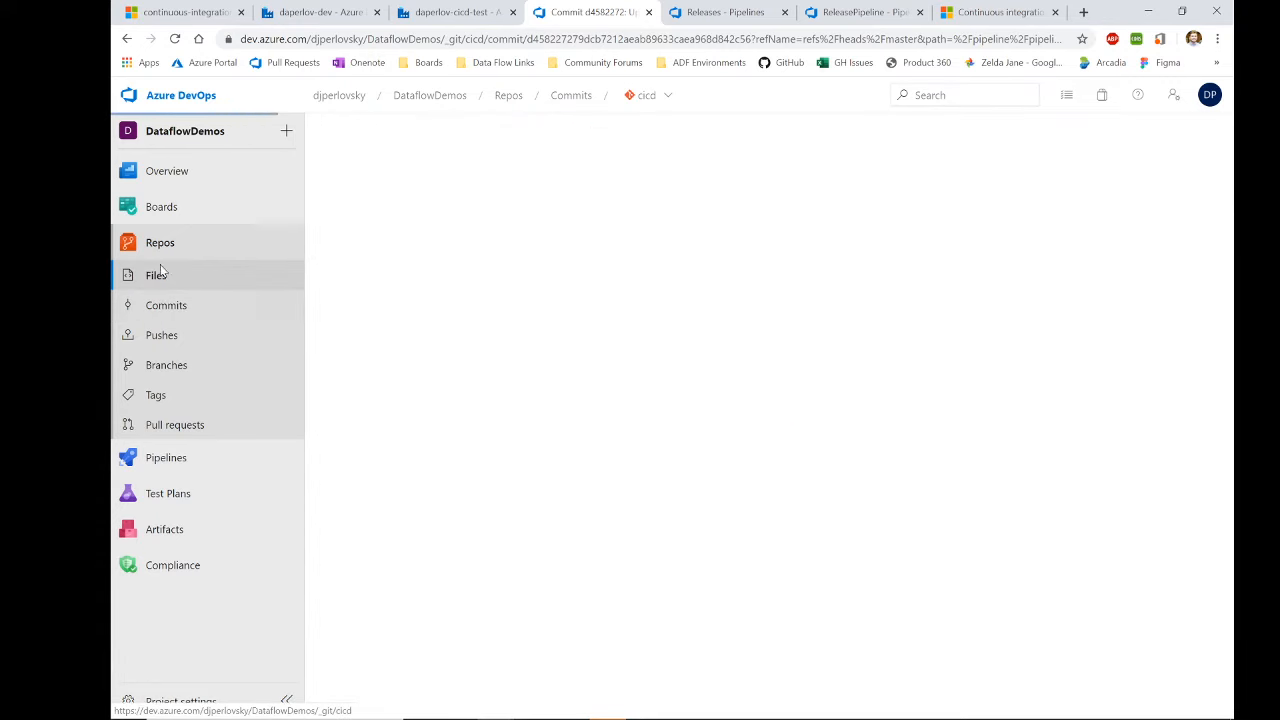
pyautogui.click(318, 12)
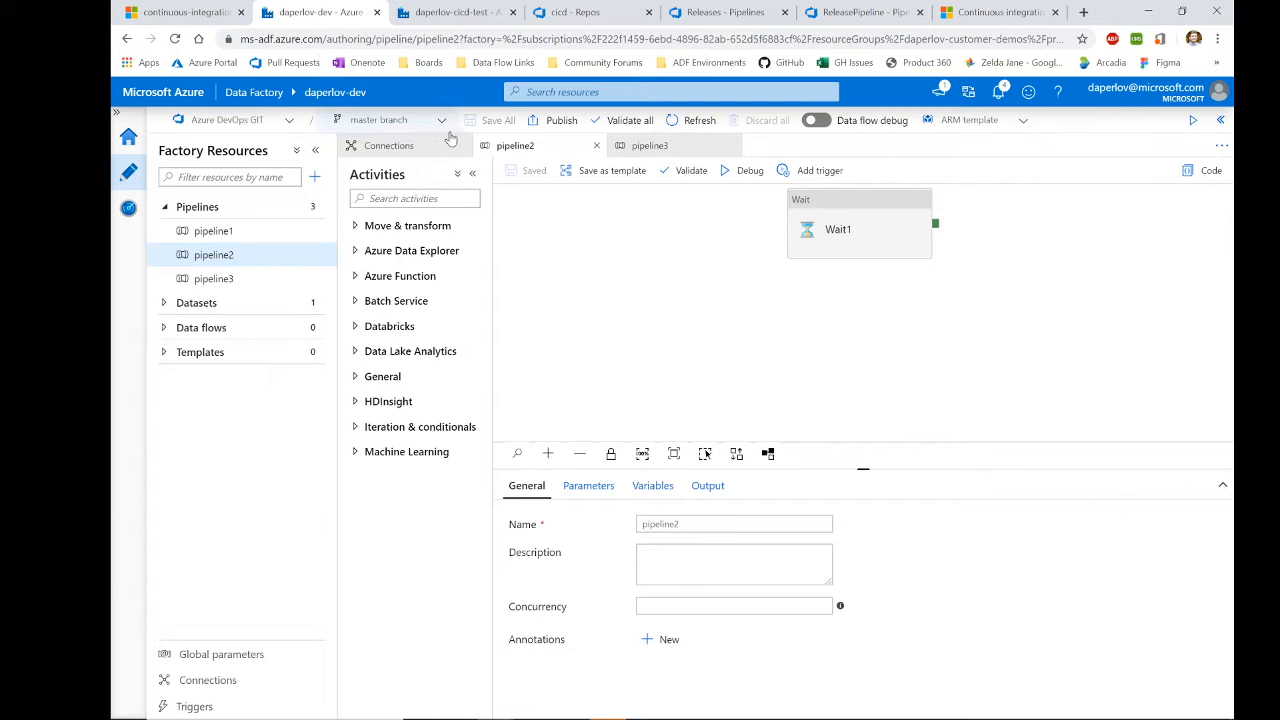
# Step: Pan around Wait1 on the pipeline2 canvas and open the master branch dropdown
pyautogui.moveTo(700, 292); pyautogui.dragTo(634, 309)
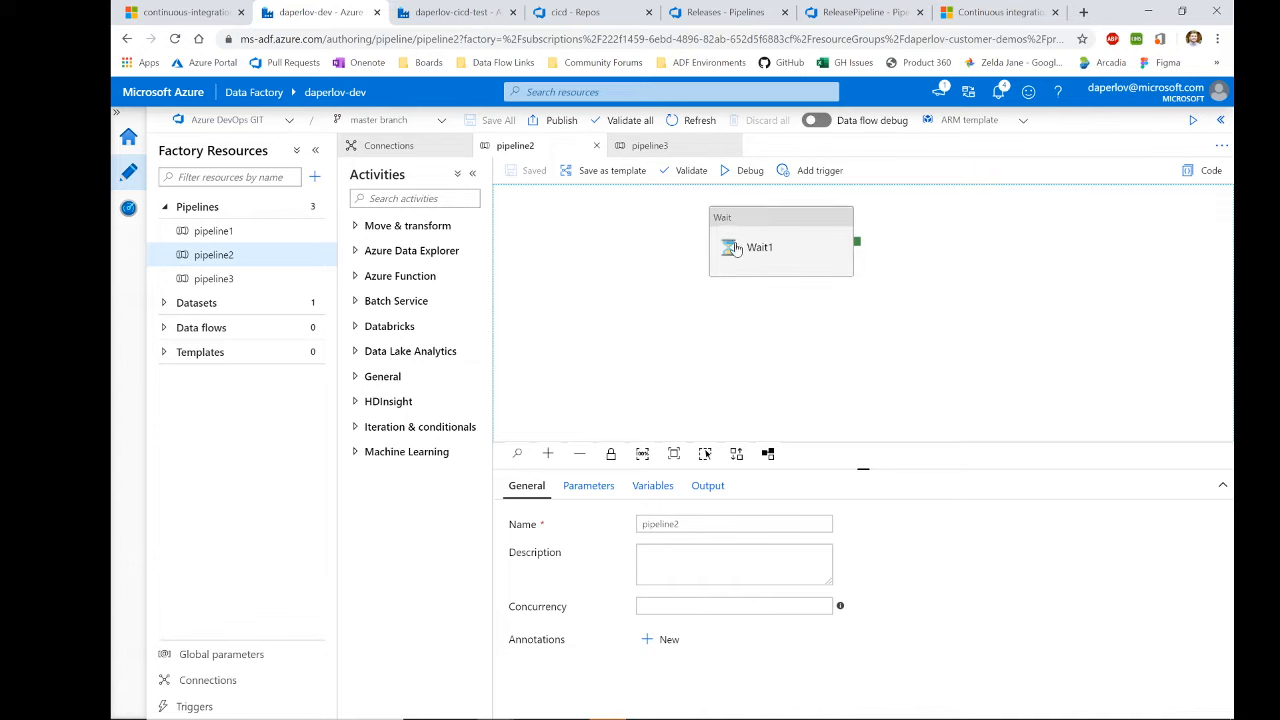
pyautogui.moveTo(658, 217); pyautogui.dragTo(604, 238)
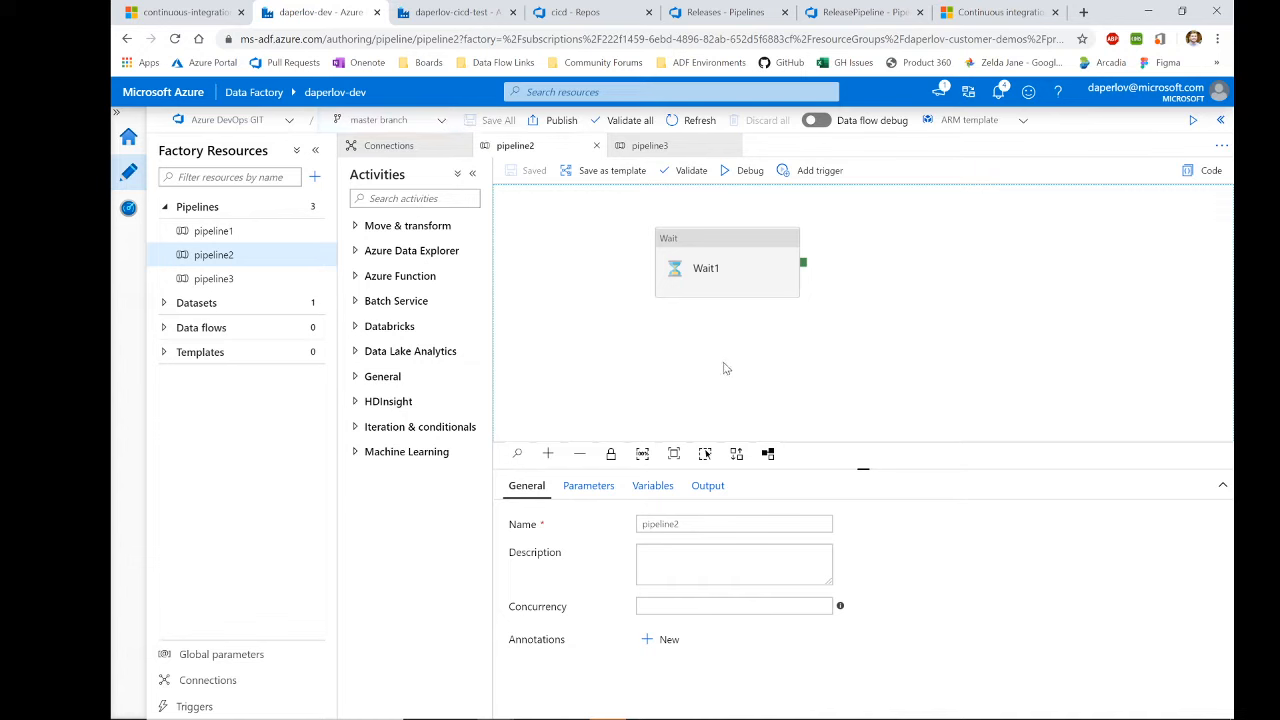
pyautogui.click(404, 120)
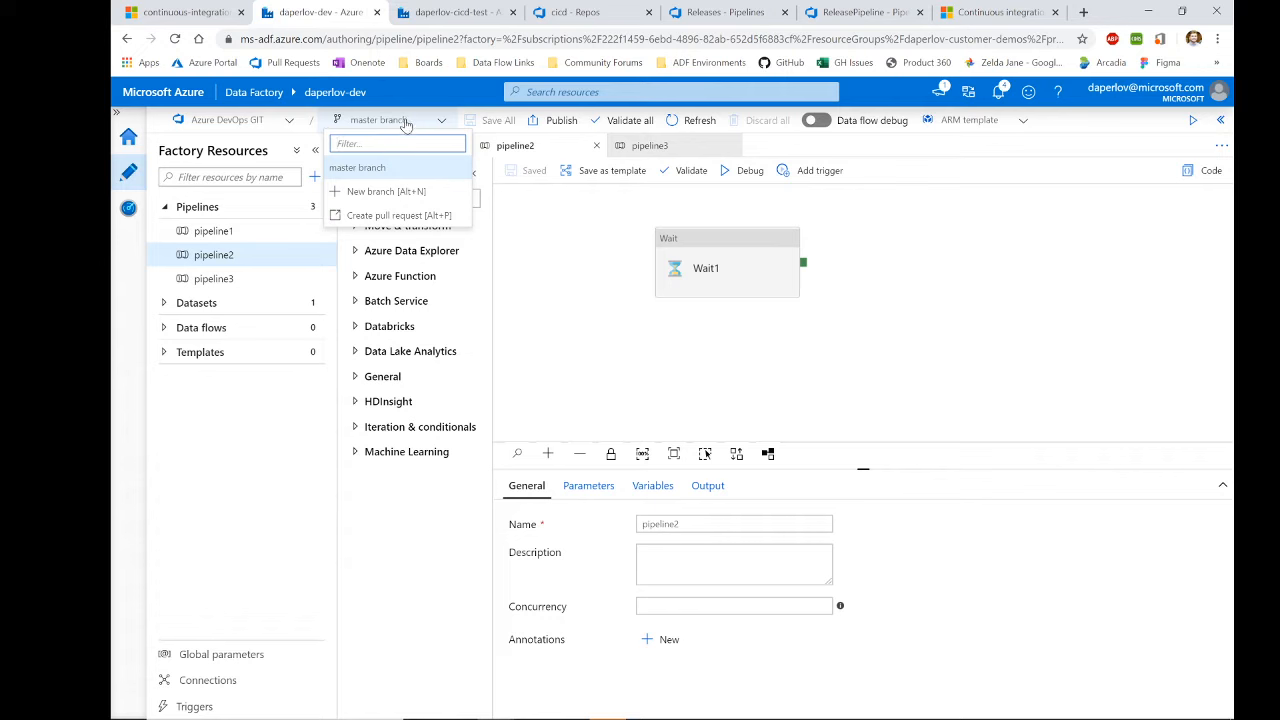
# Step: Create a new demo feature branch in the factory, then go to the cicd repo in Azure DevOps
pyautogui.click(370, 195)
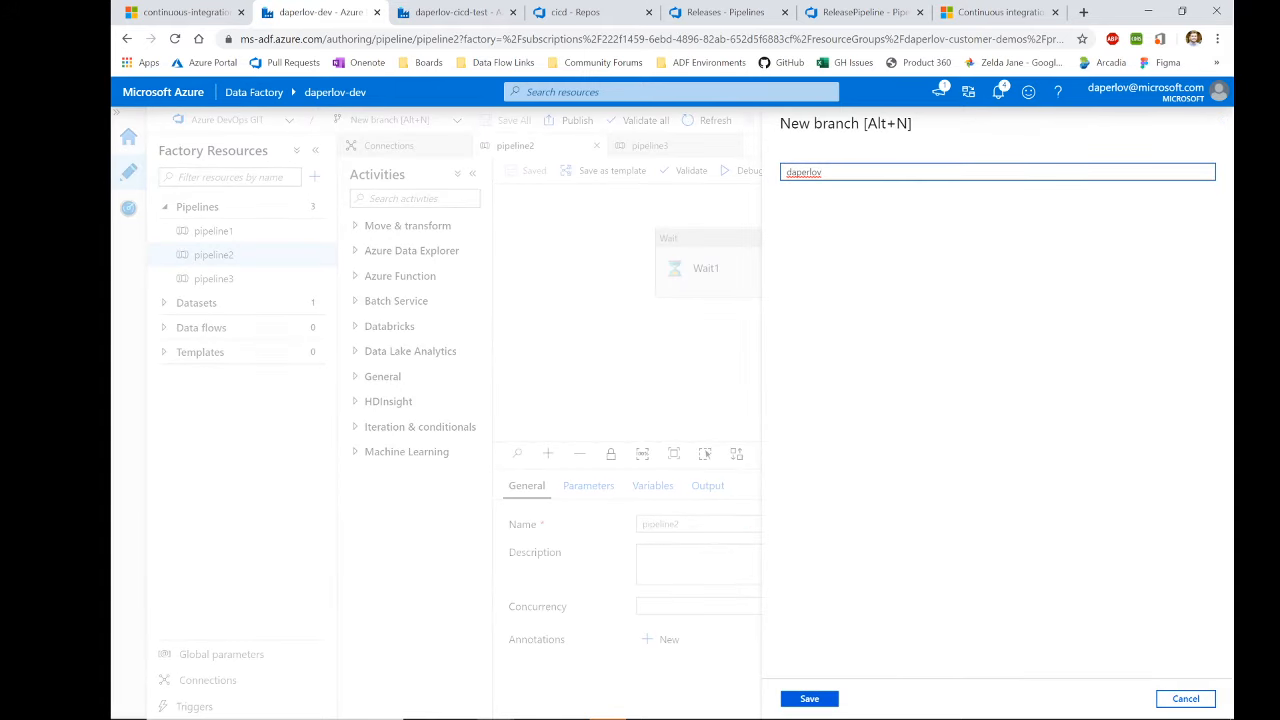
pyautogui.write('_demo_n')
pyautogui.press('BackSpace')
pyautogui.write('feature')
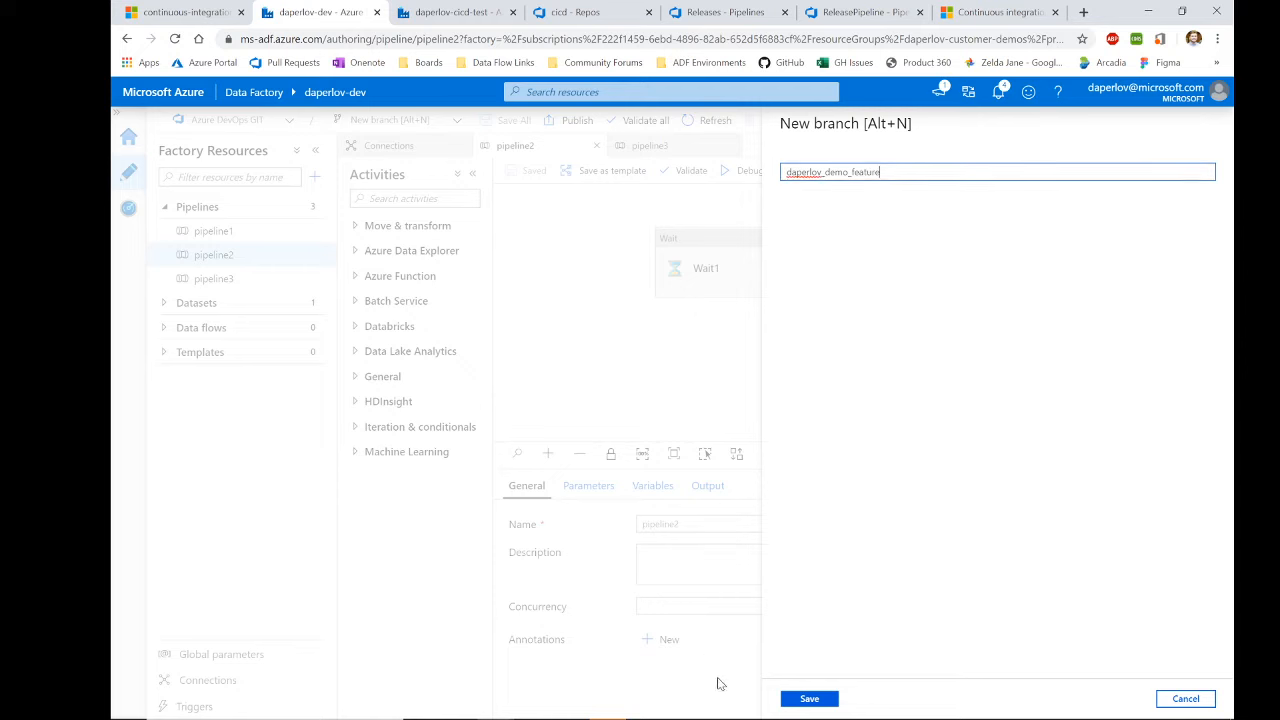
pyautogui.click(814, 698)
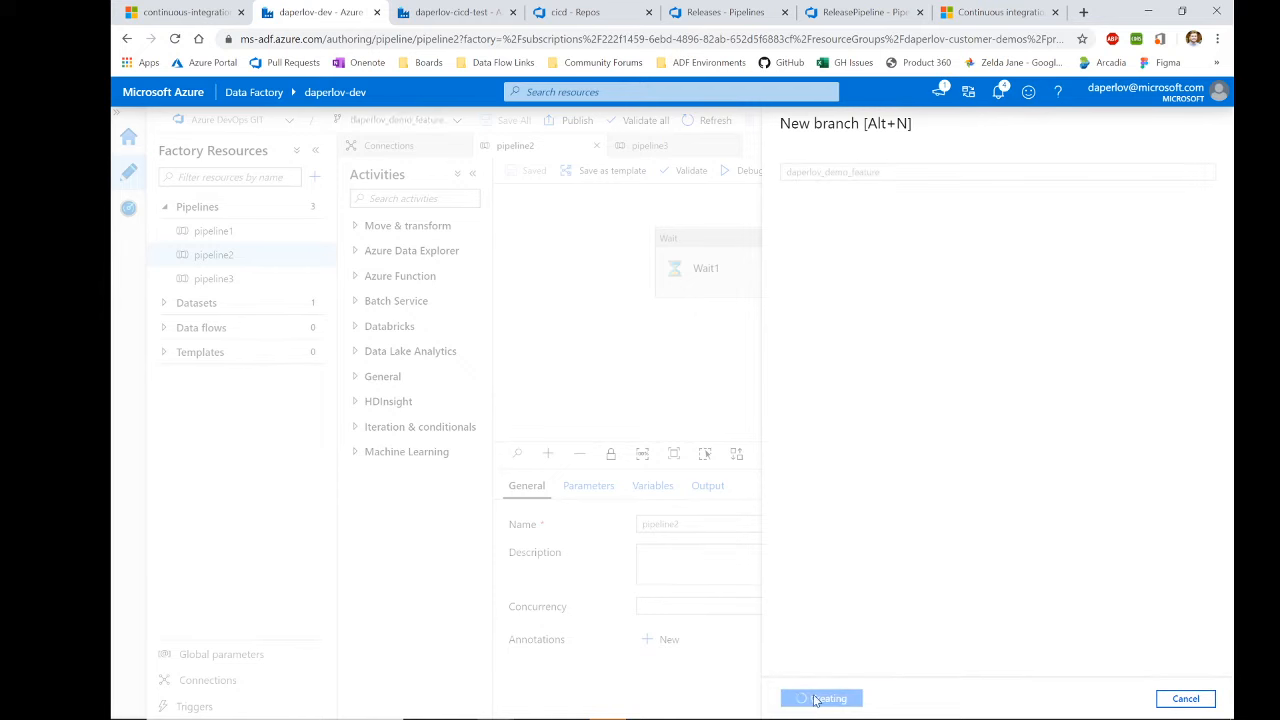
pyautogui.click(562, 14)
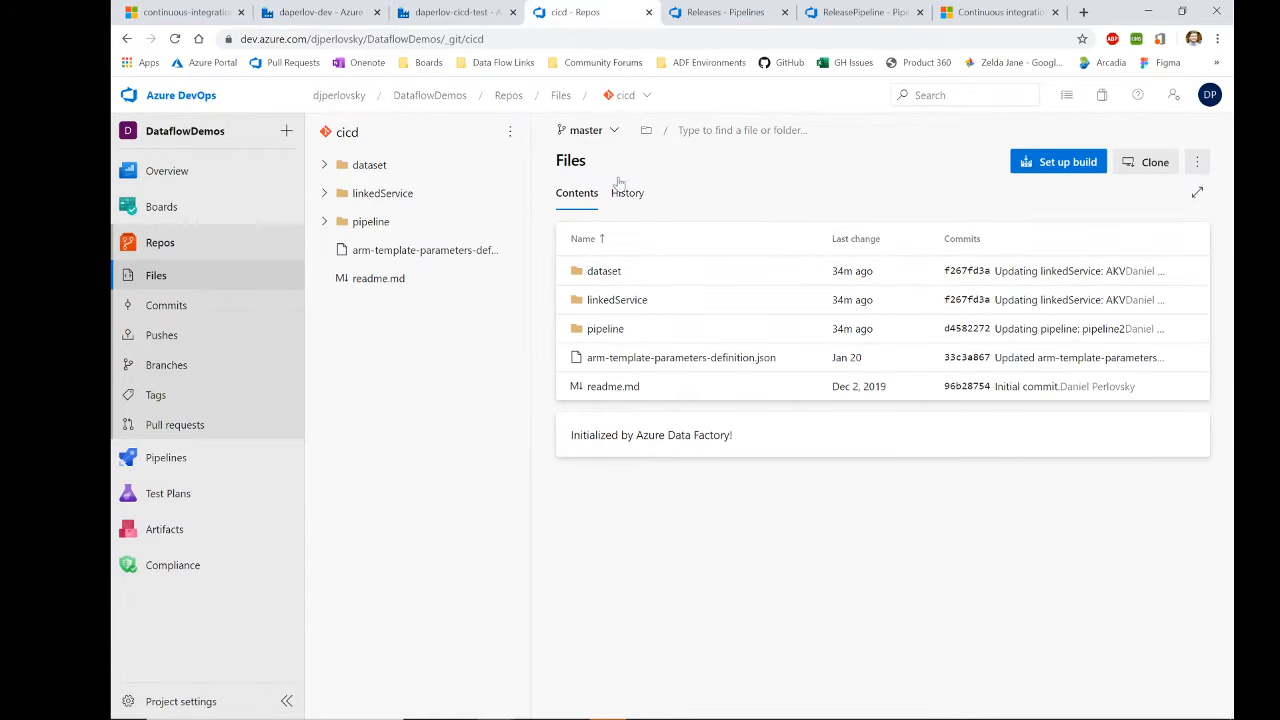
# Step: Browse the pipeline folder on the demo feature branch, then return to Data Factory
pyautogui.click(600, 133)
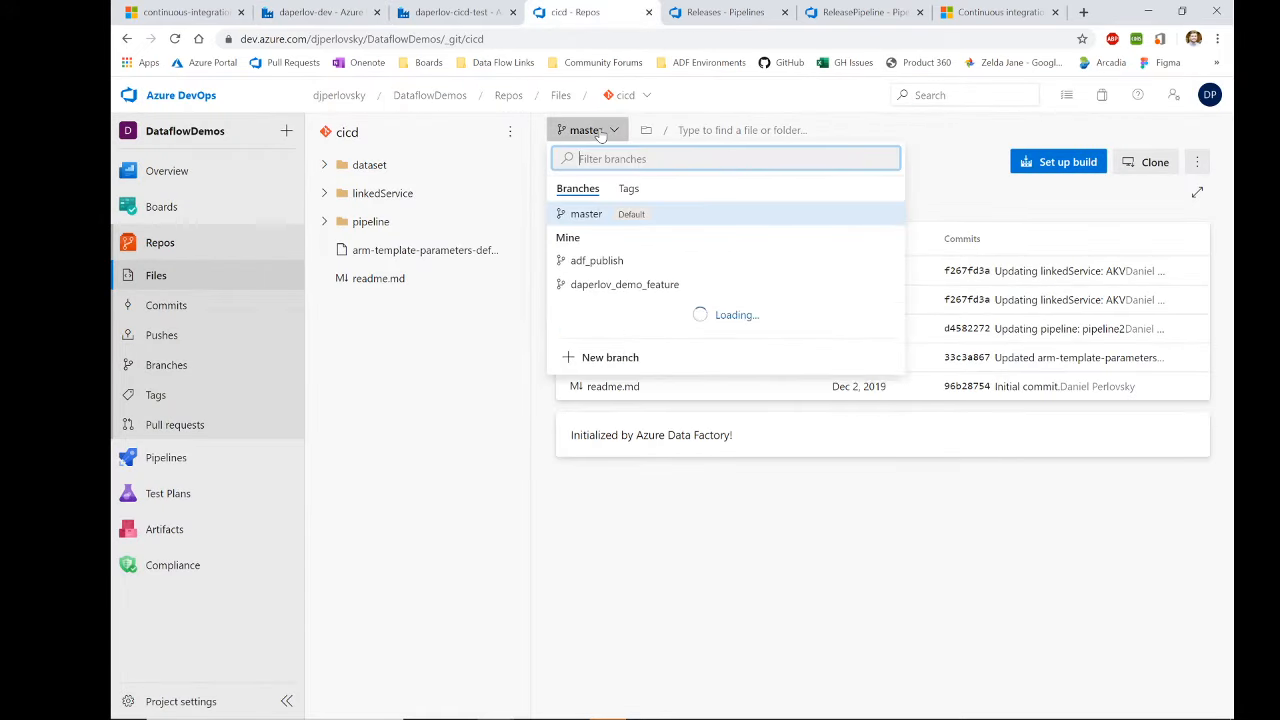
pyautogui.click(604, 288)
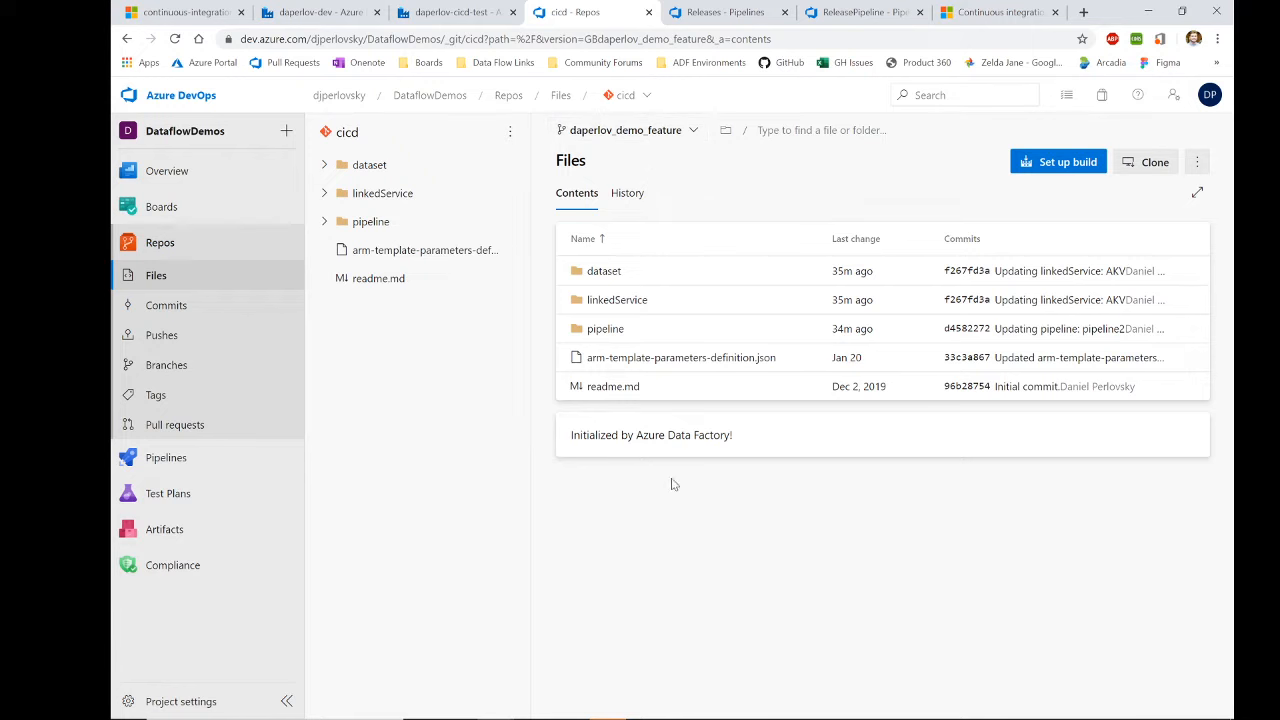
pyautogui.click(592, 331)
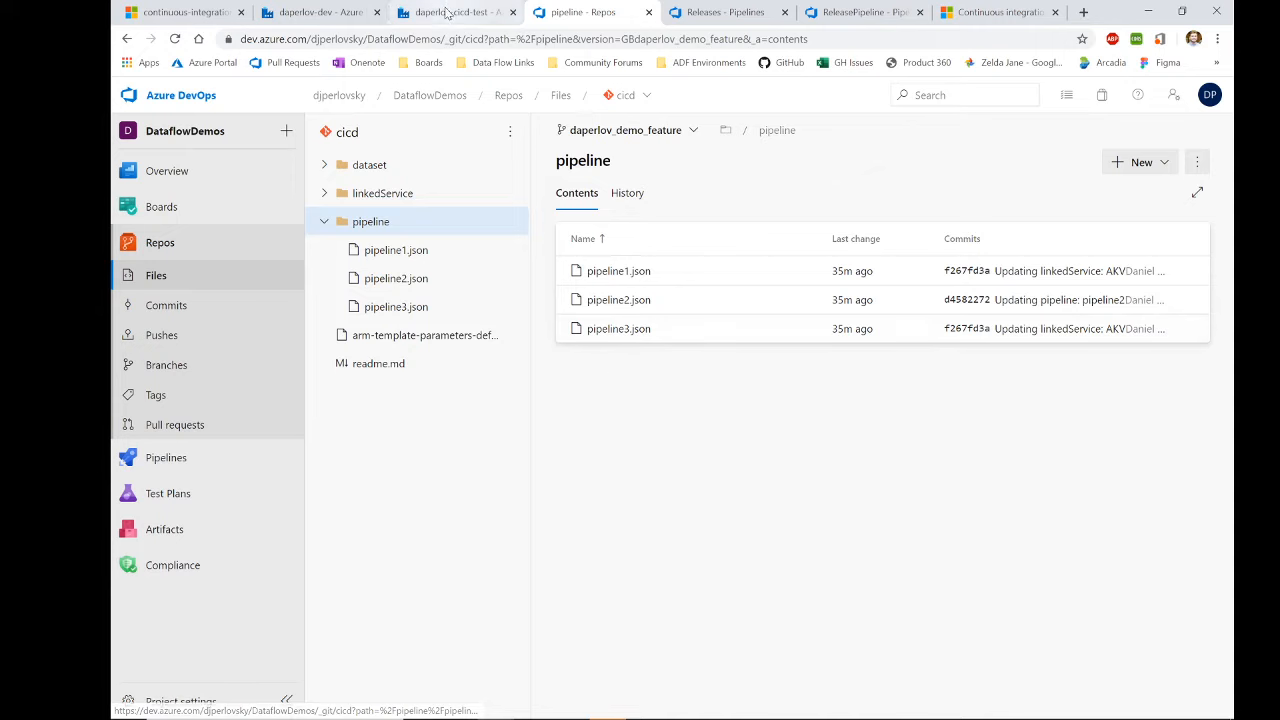
pyautogui.click(338, 16)
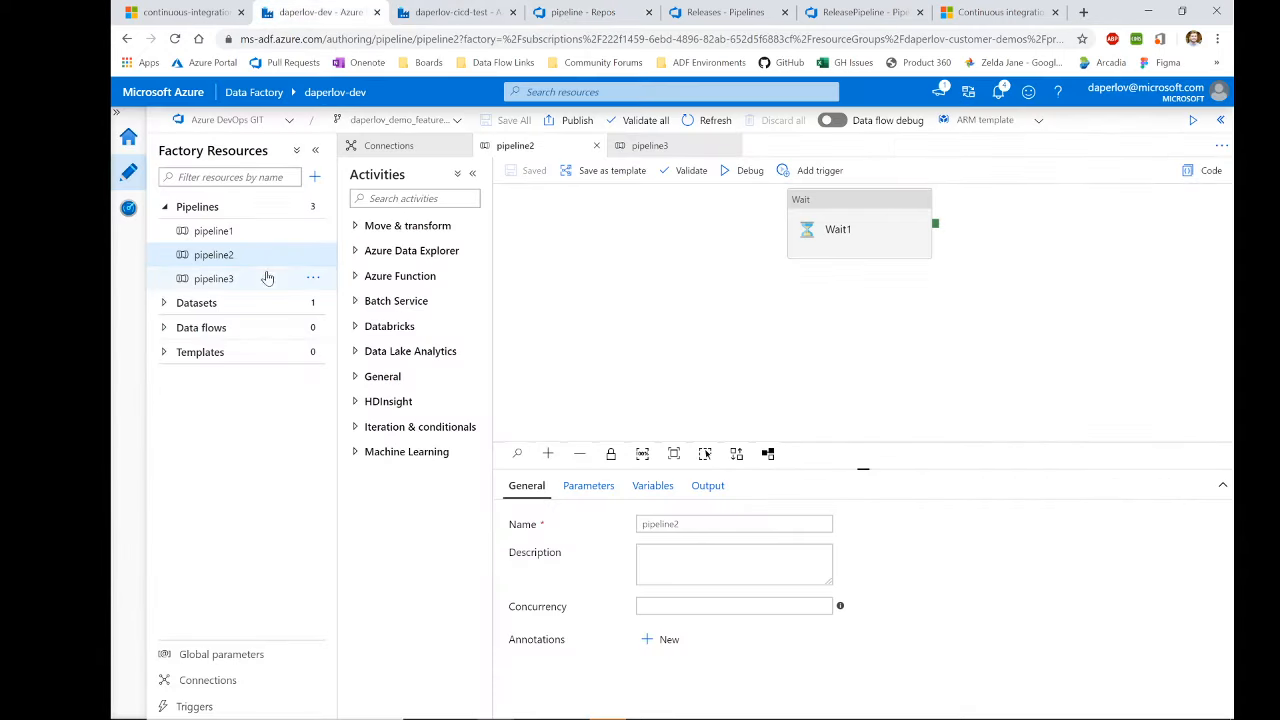
# Step: Create a new pipeline and add a Web activity from General to the canvas
pyautogui.click(315, 177)
pyautogui.click(330, 200)
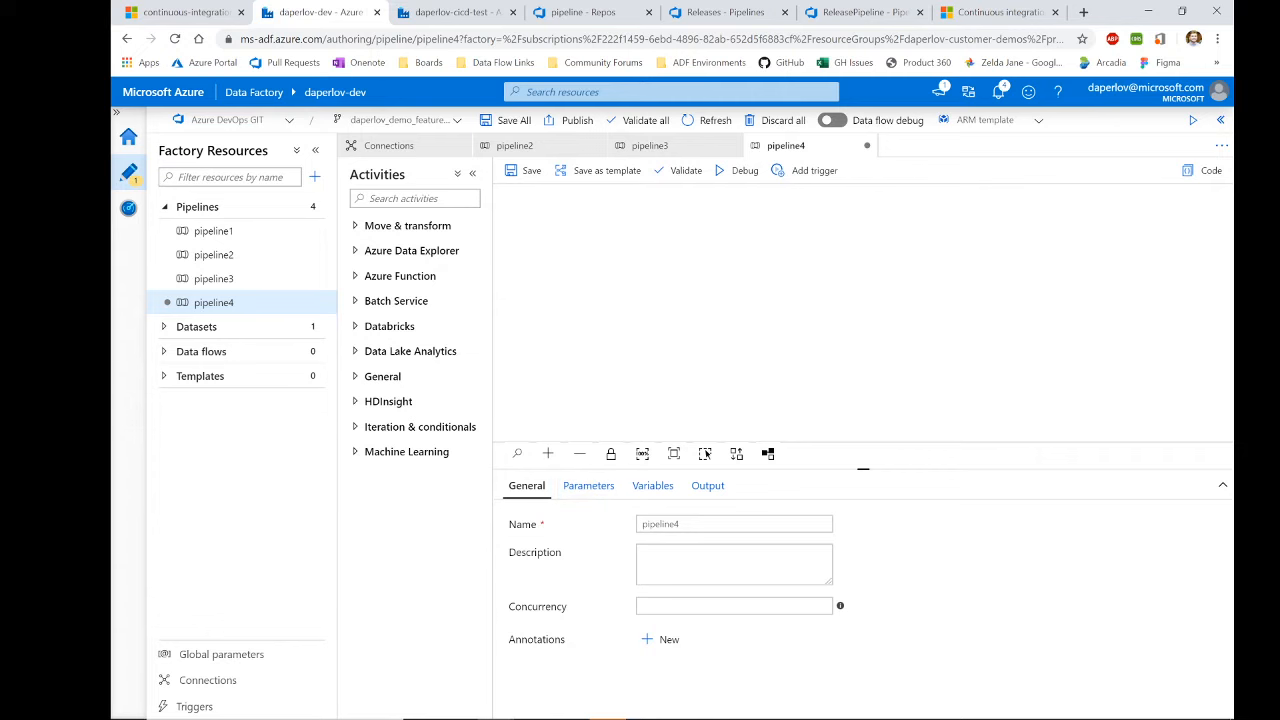
pyautogui.click(368, 384)
pyautogui.scroll(-3, 400, 434)
pyautogui.moveTo(385, 560); pyautogui.dragTo(668, 297)
# Step: Rename the Web activity to CICDWait and save all changes to the feature branch
pyautogui.click(672, 524)
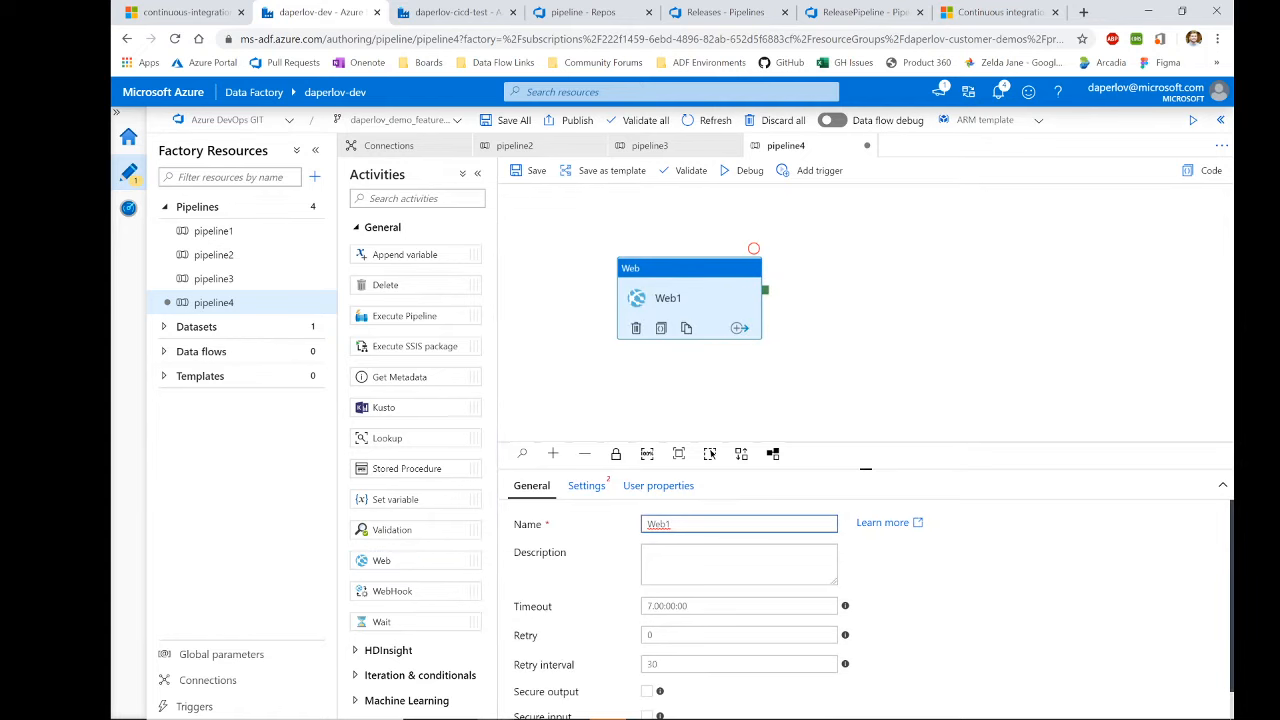
pyautogui.hotkey('ctrl', 'a')
pyautogui.write('CICDWa')
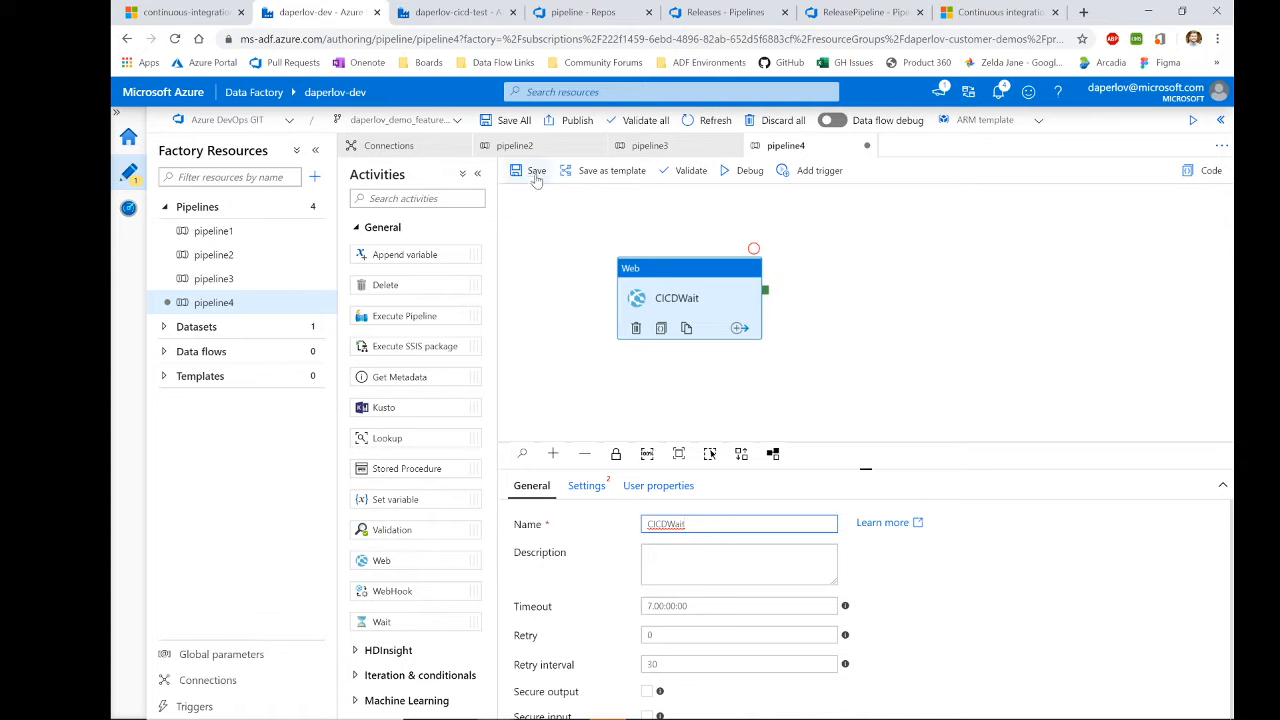
pyautogui.click(512, 120)
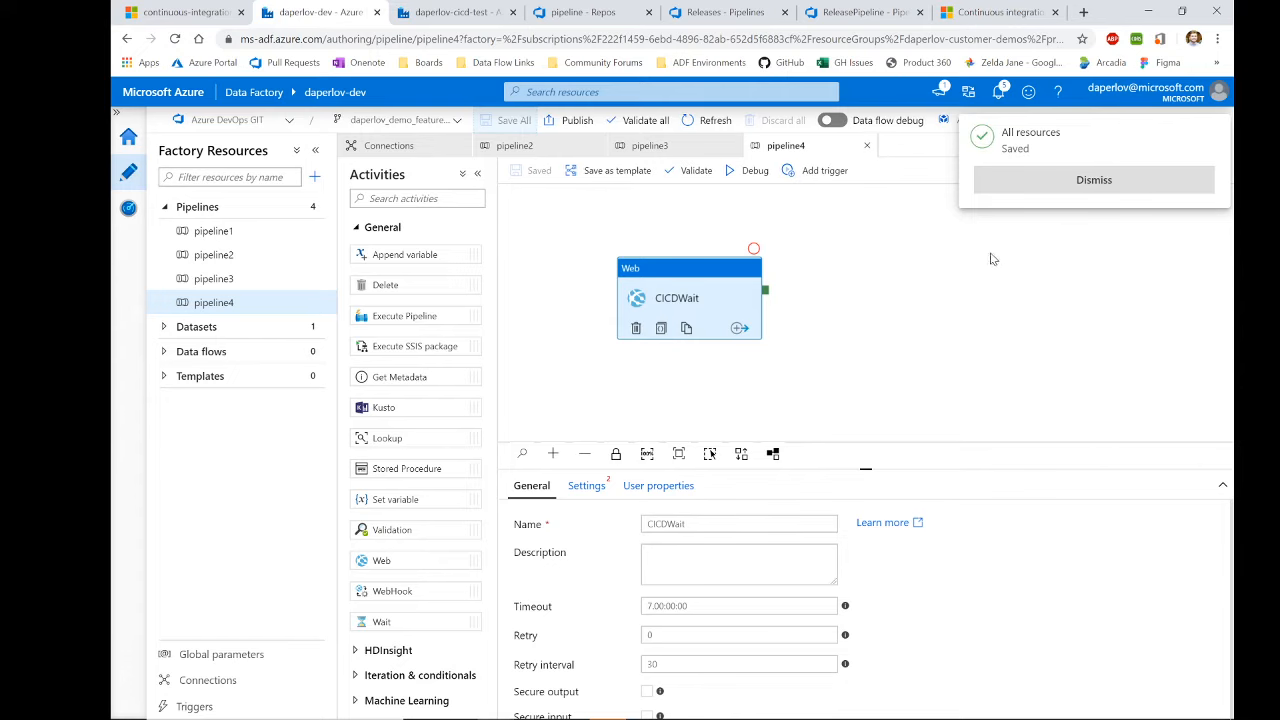
pyautogui.click(1012, 186)
pyautogui.click(575, 12)
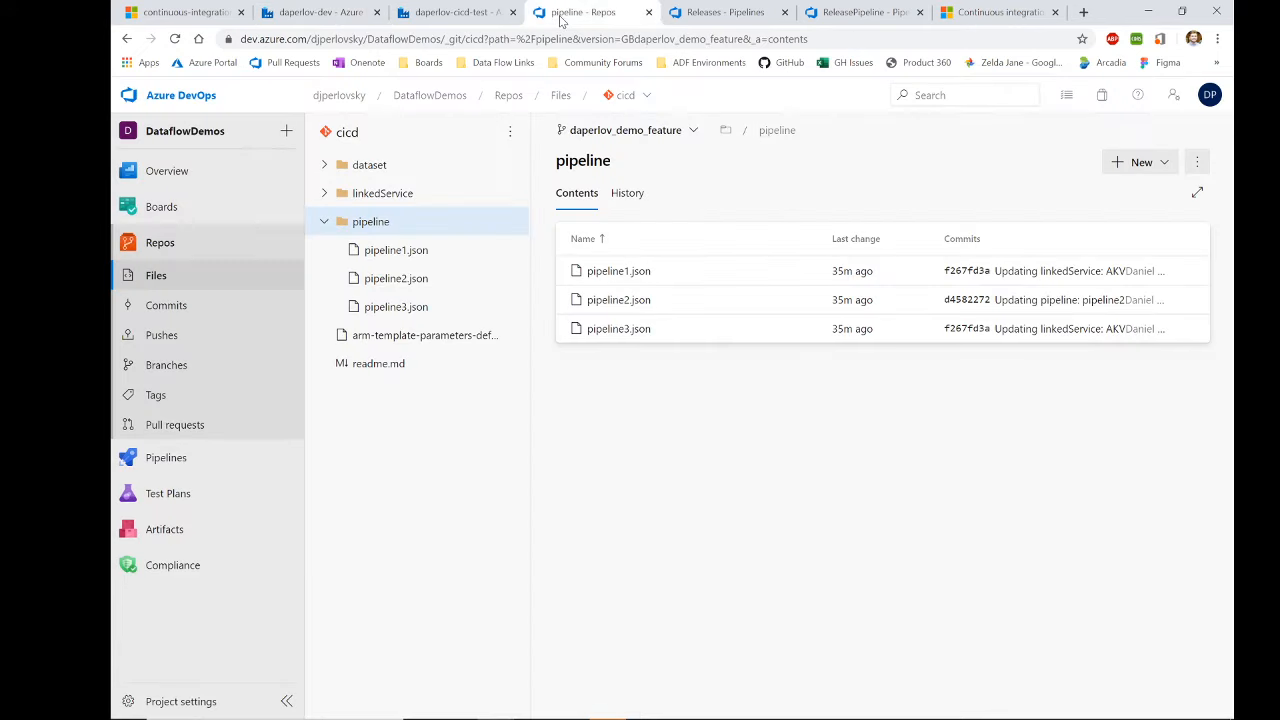
# Step: Reload the repo and view master's files, then return to the dev factory's pipeline4
pyautogui.click(175, 39)
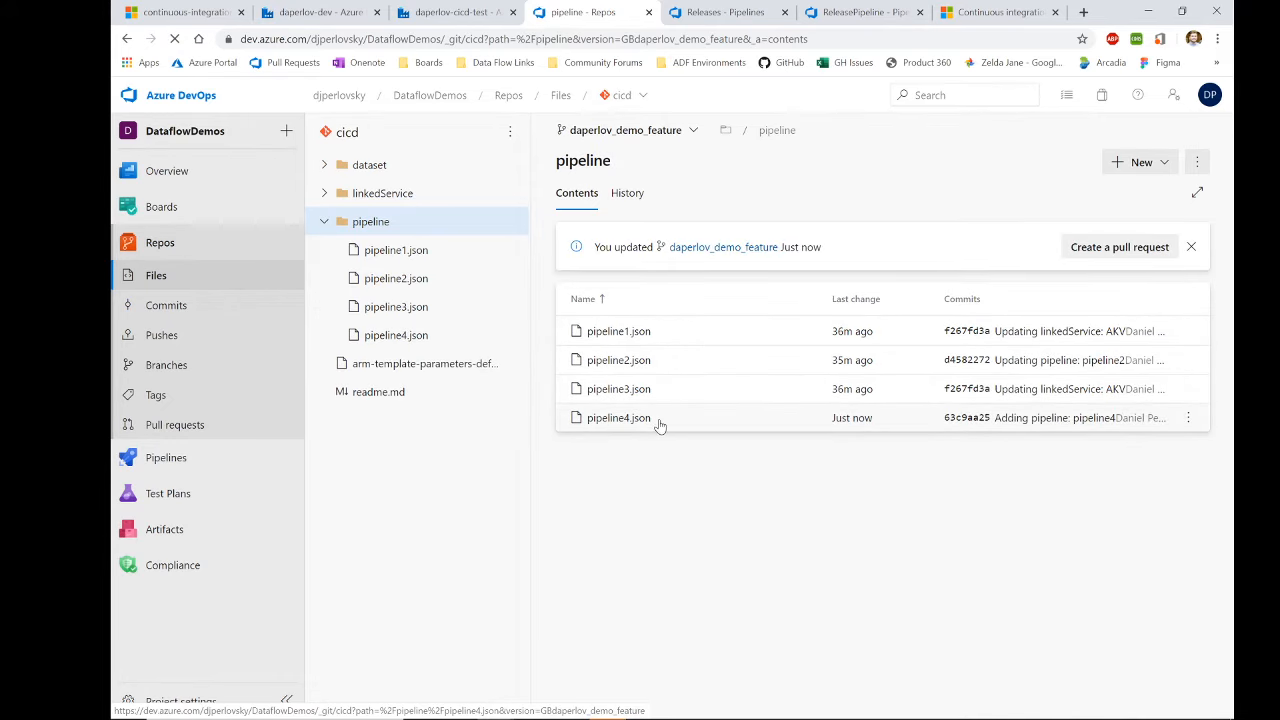
pyautogui.click(660, 130)
pyautogui.click(590, 220)
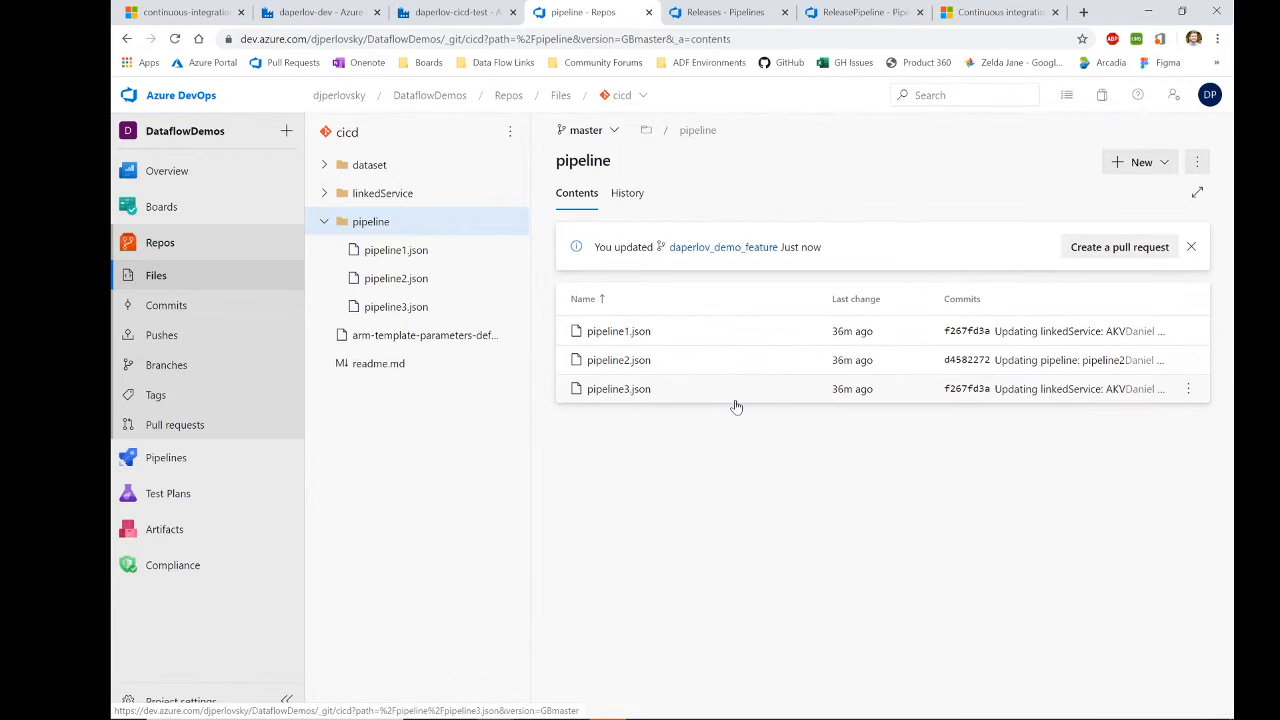
pyautogui.click(455, 12)
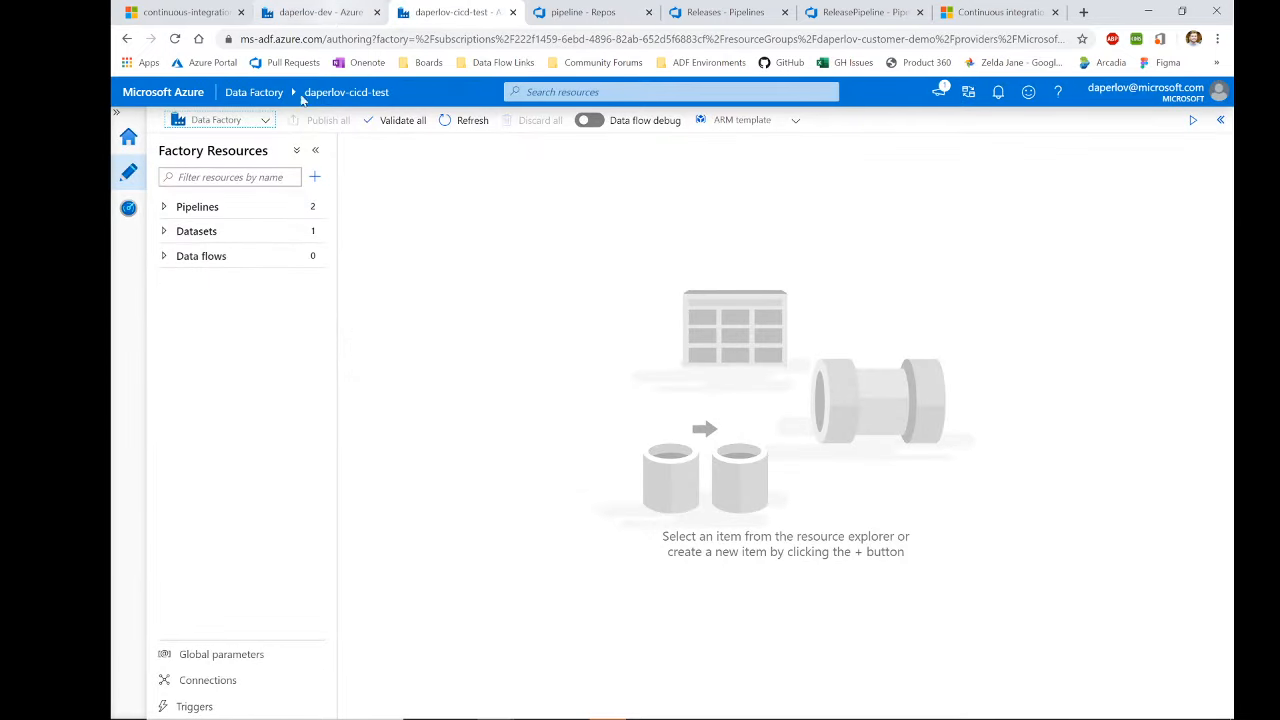
pyautogui.click(312, 14)
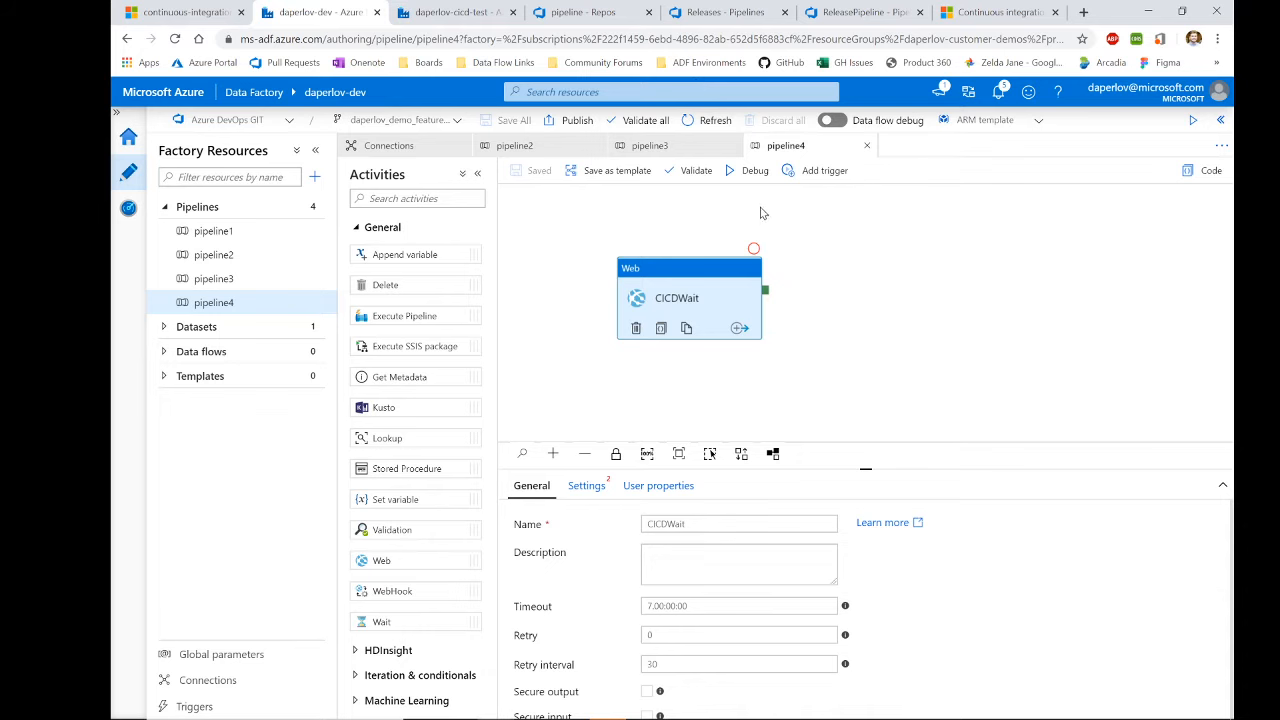
# Step: Replace pipeline4's failing Web activity with a Wait activity named CICDWait
pyautogui.click(745, 172)
pyautogui.click(1220, 120)
pyautogui.press('Delete')
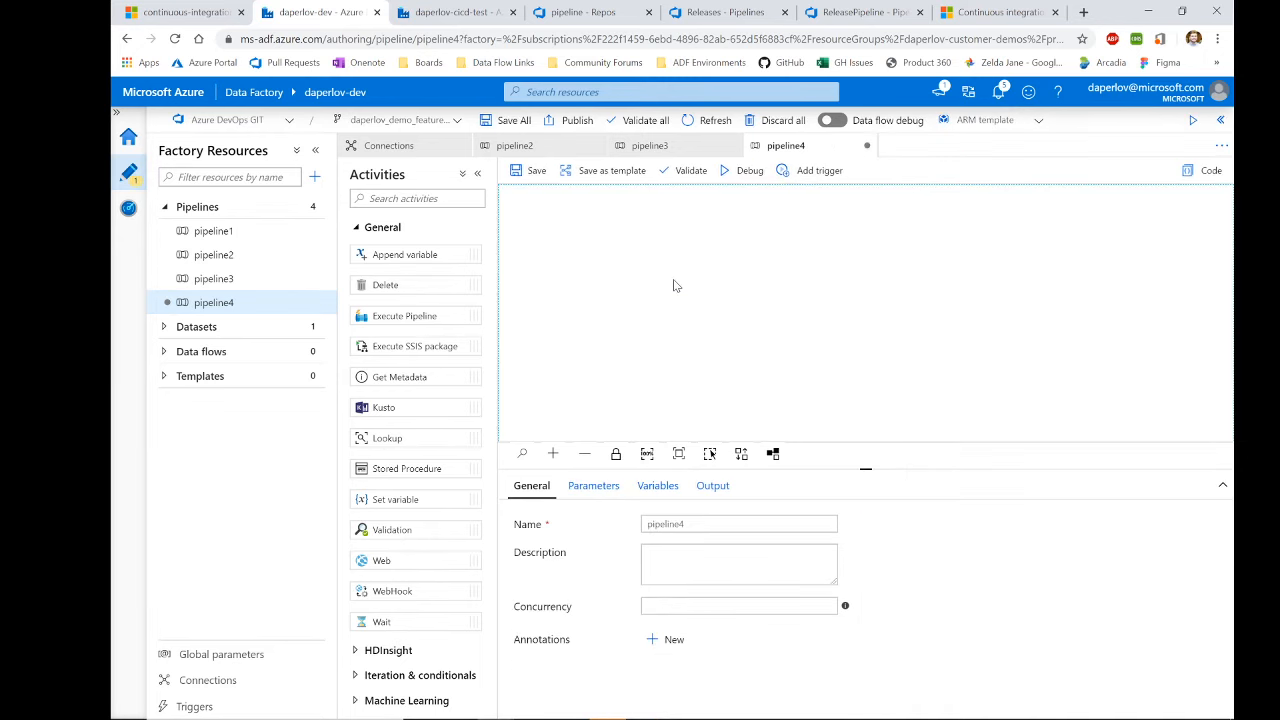
pyautogui.moveTo(383, 621); pyautogui.dragTo(674, 288)
pyautogui.doubleClick(700, 524)
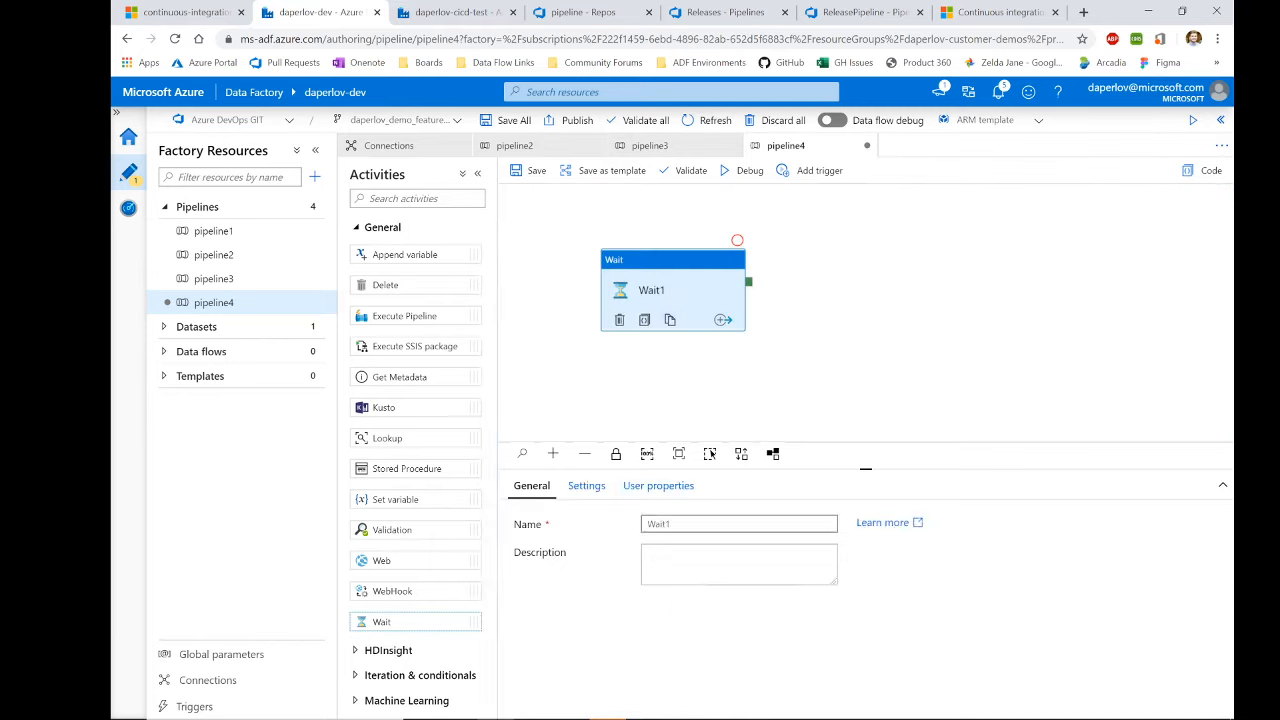
pyautogui.write('CICDWait')
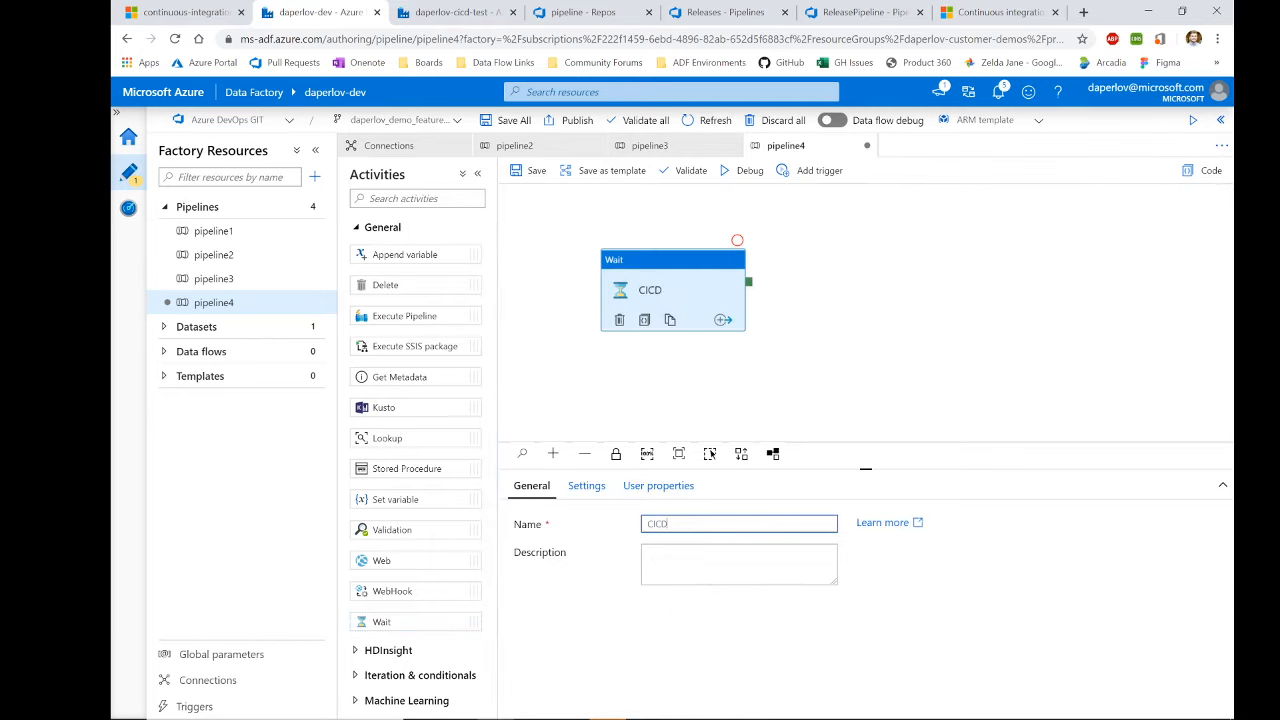
# Step: Validate pipeline4 and start a debug run
pyautogui.click(688, 171)
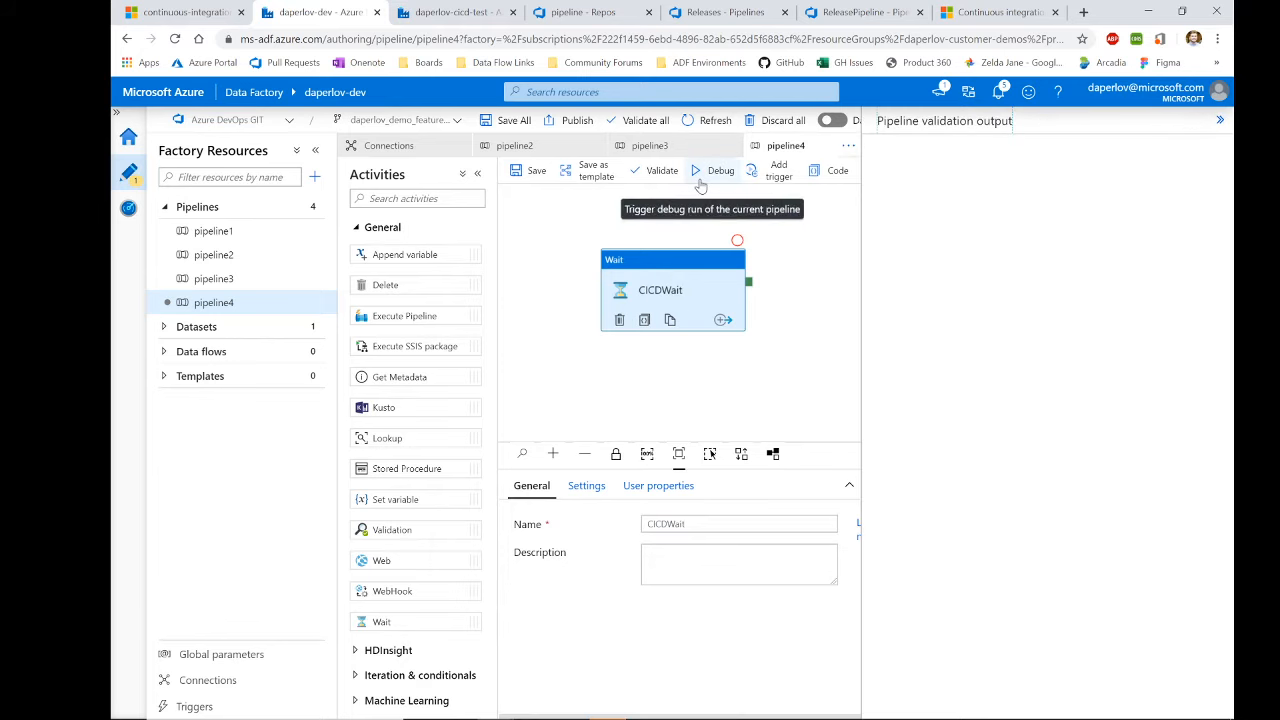
pyautogui.click(1221, 120)
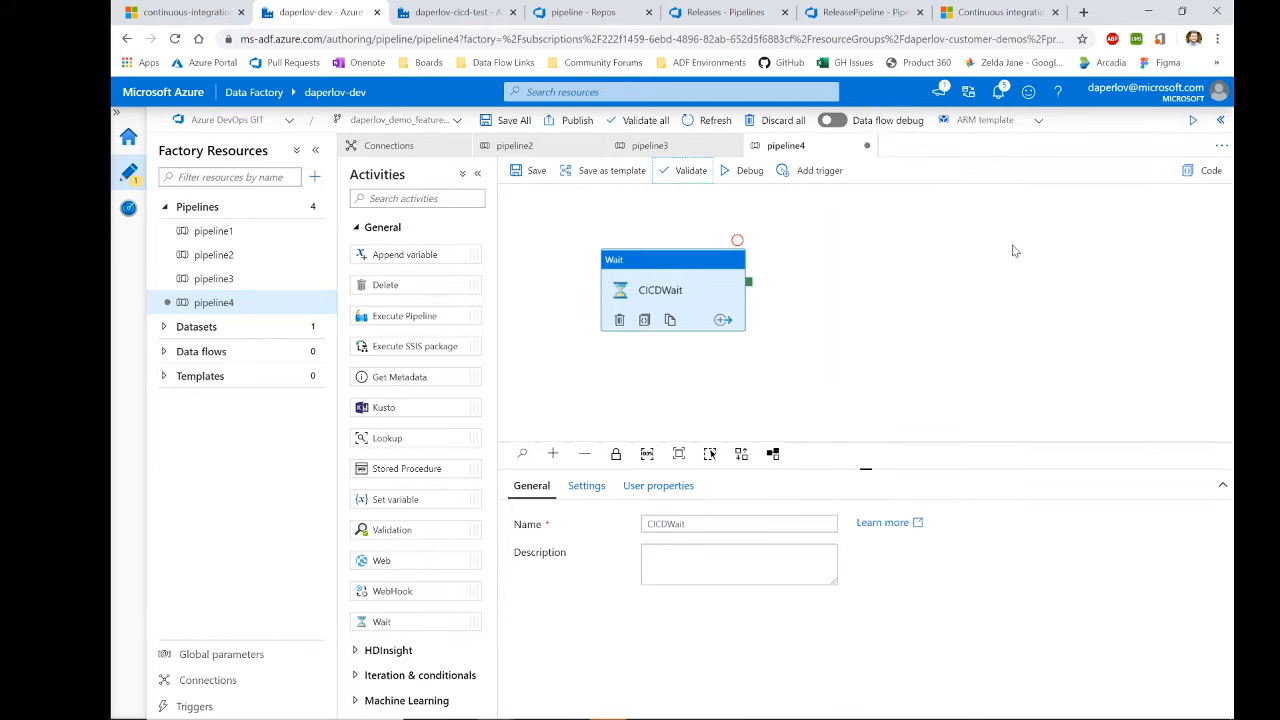
pyautogui.click(749, 172)
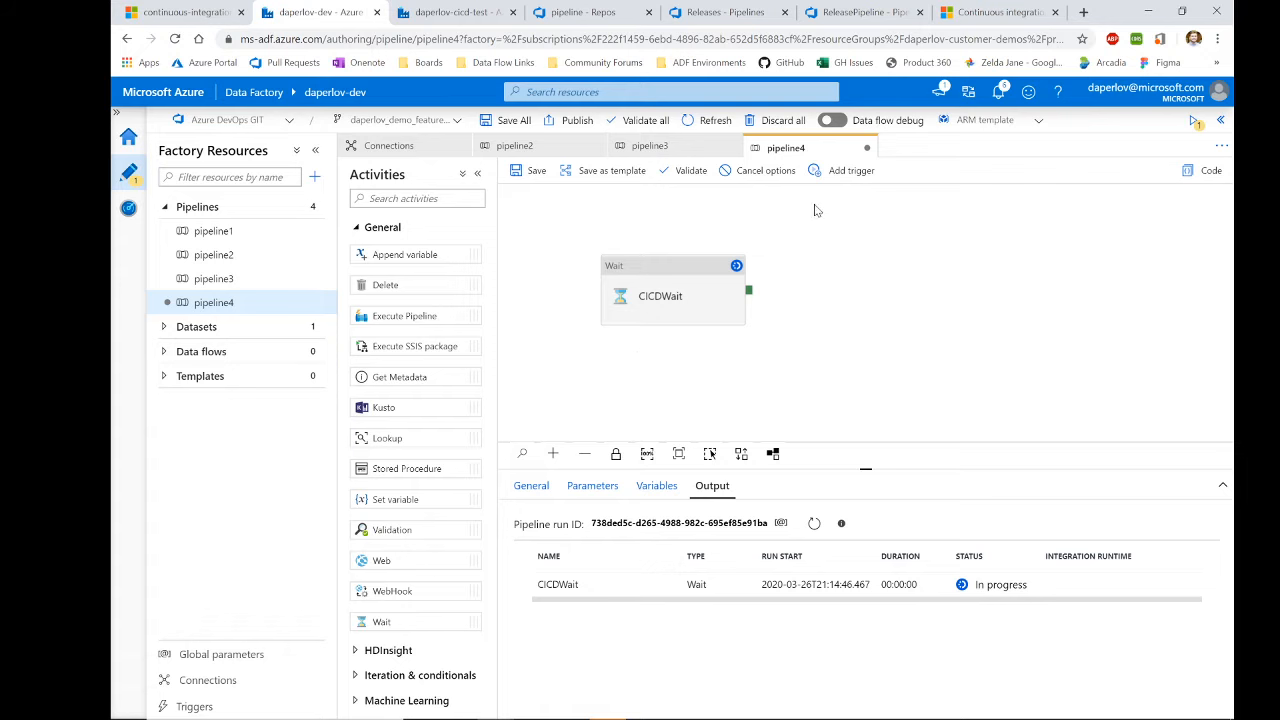
# Step: Rename pipeline4 to DemoPipeline in the pipeline's general settings
pyautogui.click(840, 171)
pyautogui.click(706, 240)
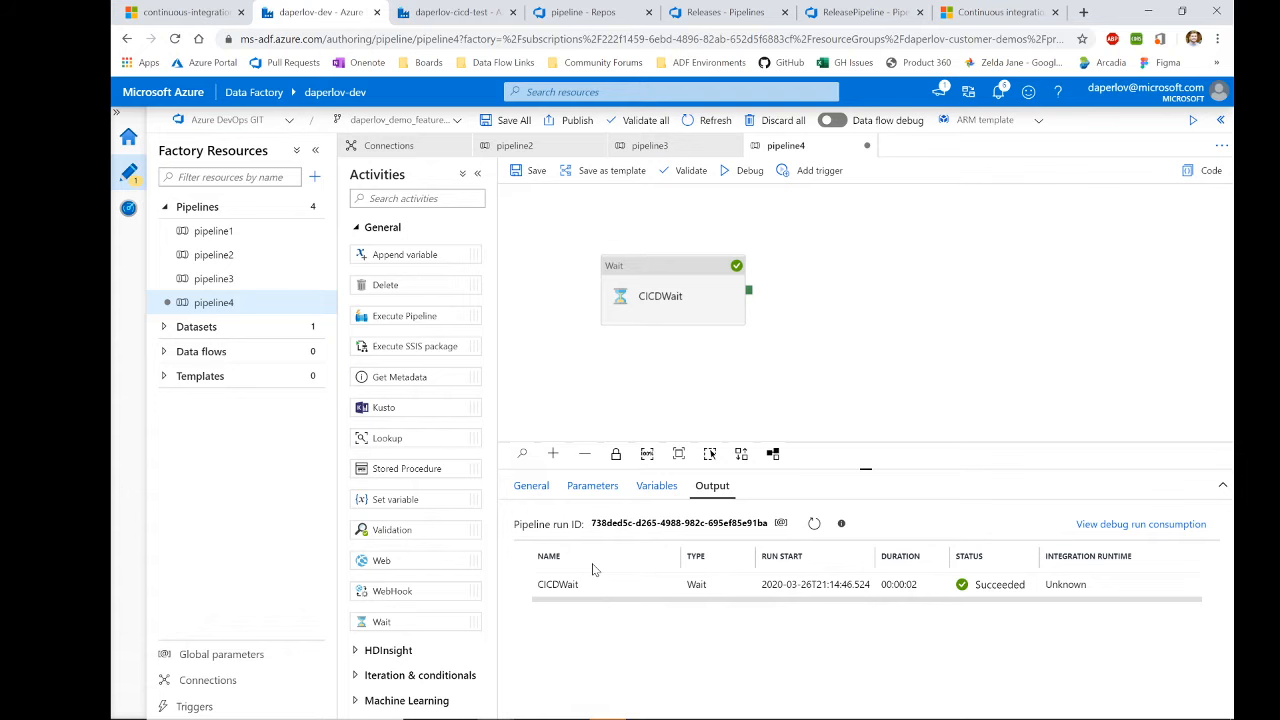
pyautogui.click(633, 423)
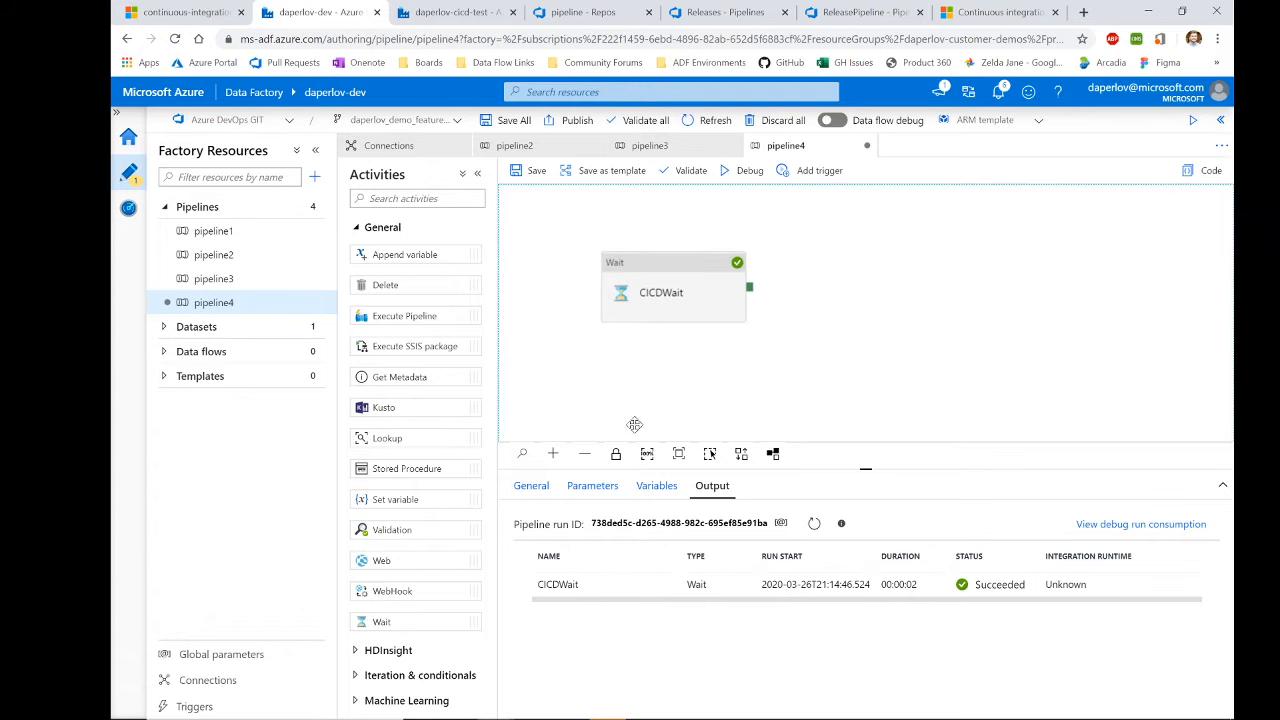
pyautogui.click(533, 487)
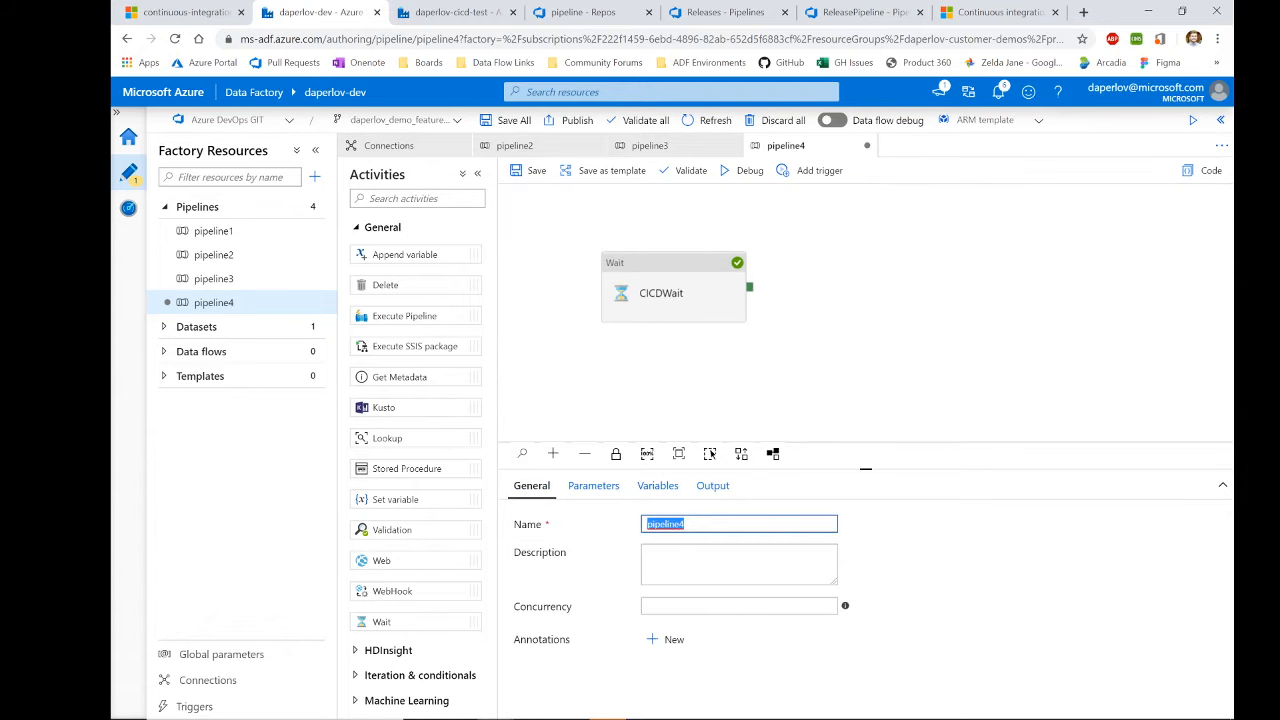
pyautogui.write('DemoPipeline')
pyautogui.click(817, 428)
pyautogui.click(701, 496)
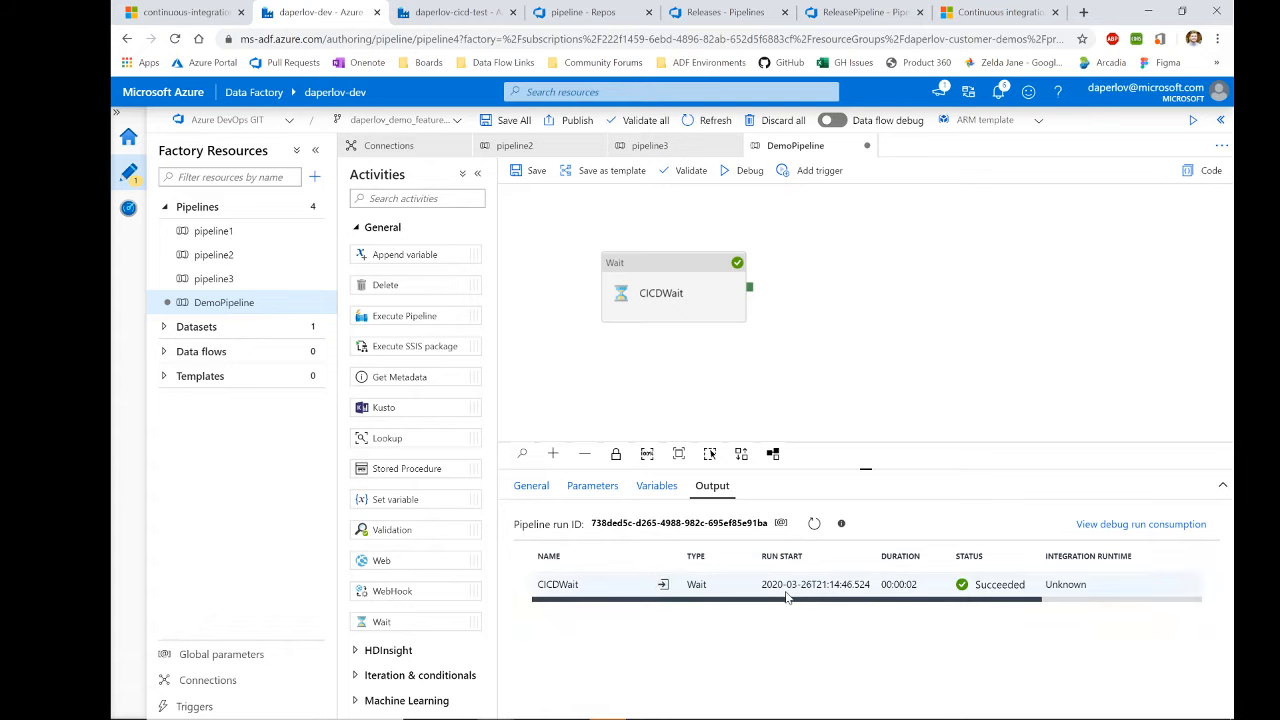
# Step: Save DemoPipeline and dismiss the save notifications
pyautogui.click(530, 170)
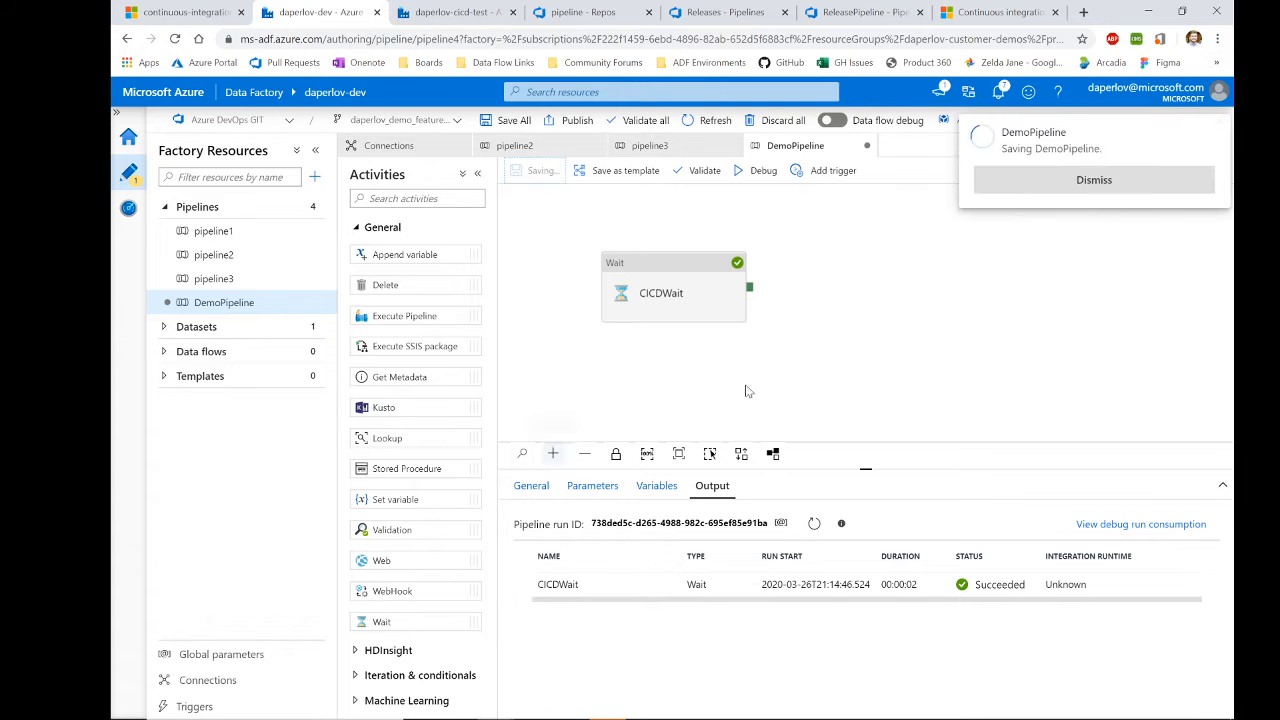
pyautogui.click(1118, 181)
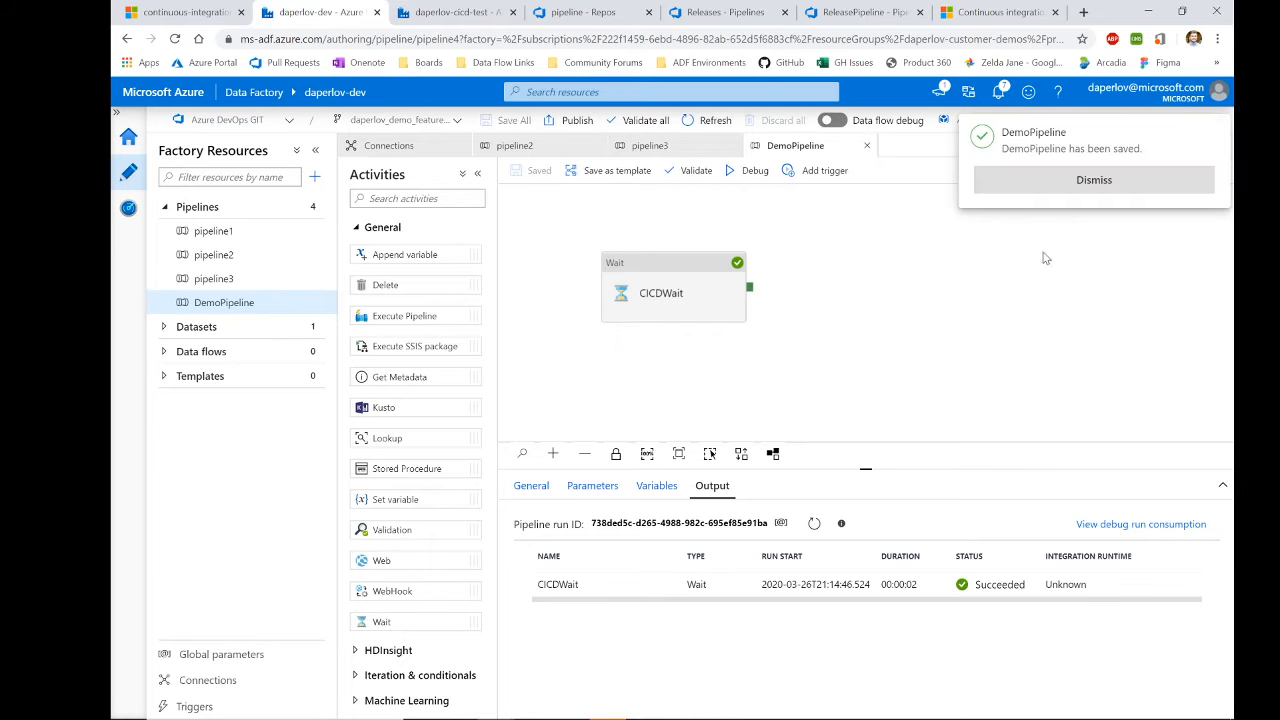
pyautogui.click(1048, 191)
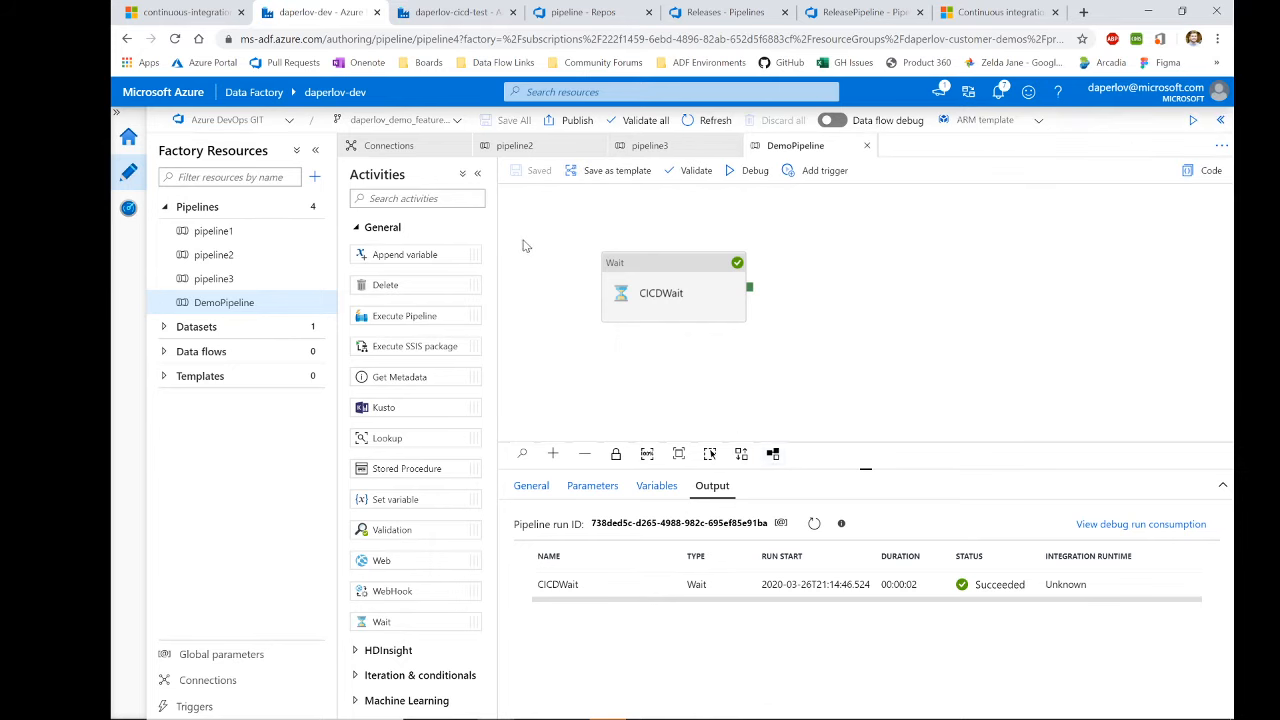
# Step: Choose Create pull request for the demo feature branch from the branch dropdown
pyautogui.click(425, 122)
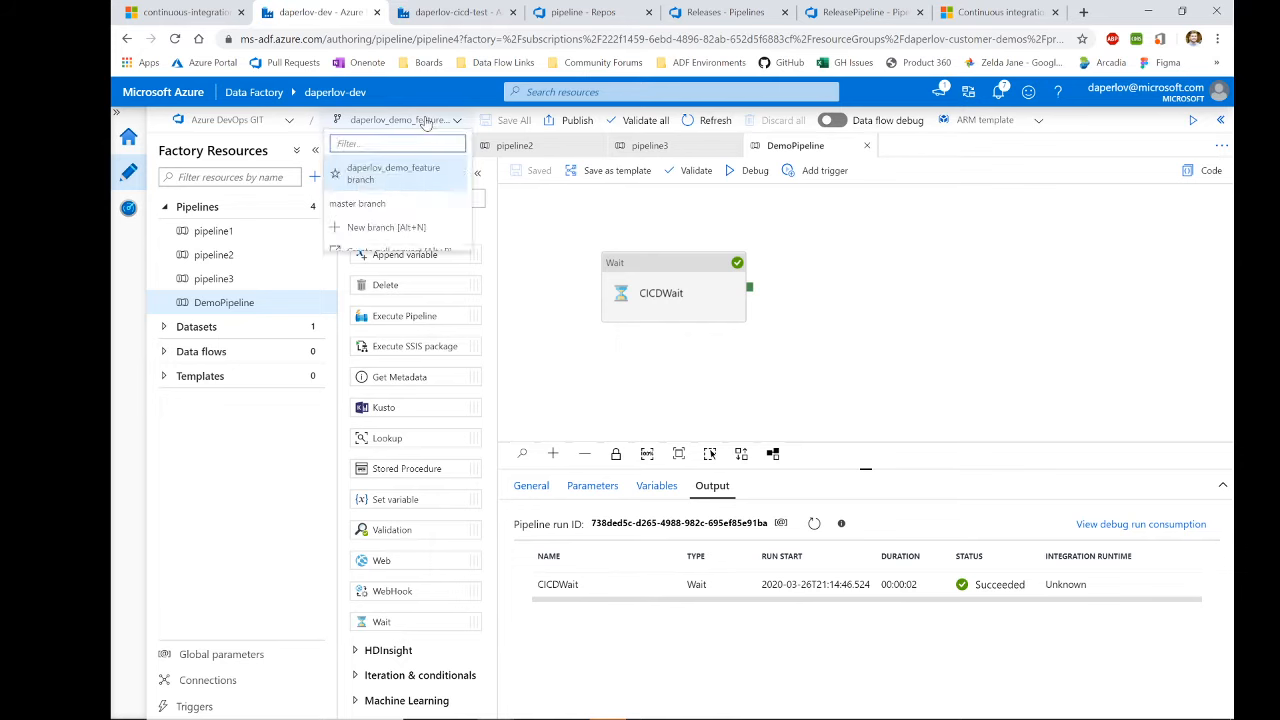
pyautogui.scroll(-1, 415, 215)
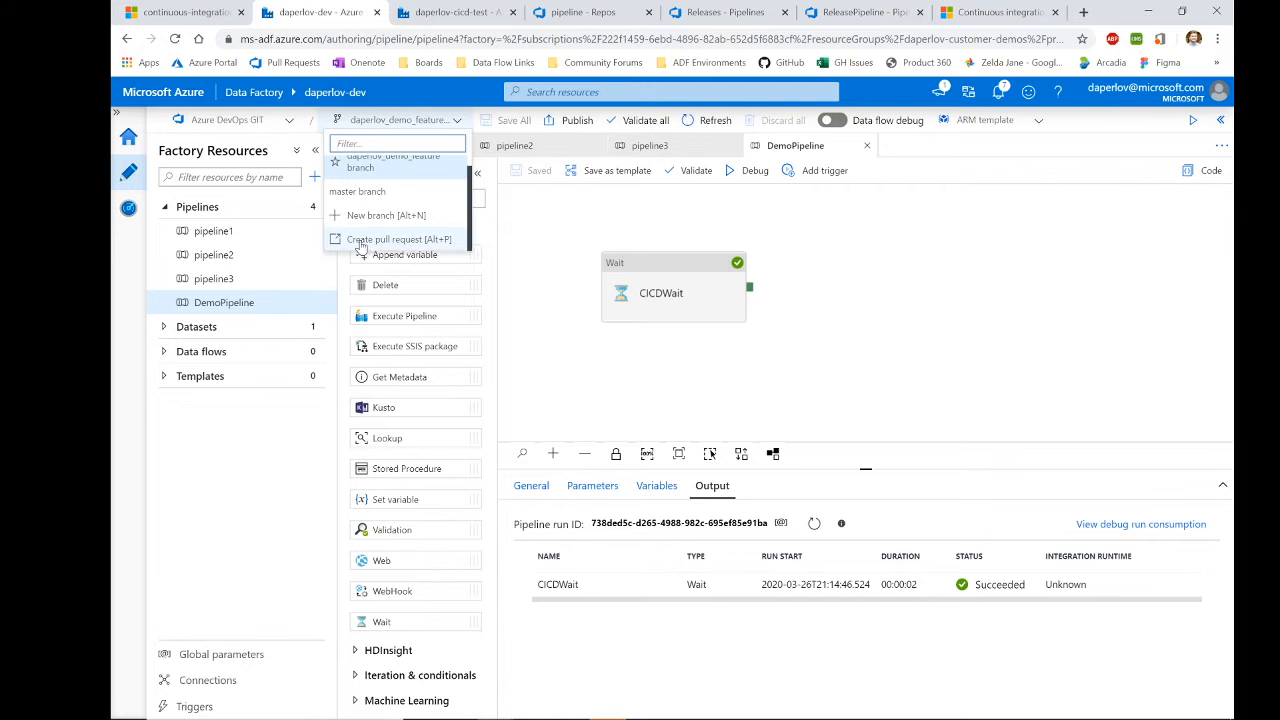
pyautogui.click(361, 242)
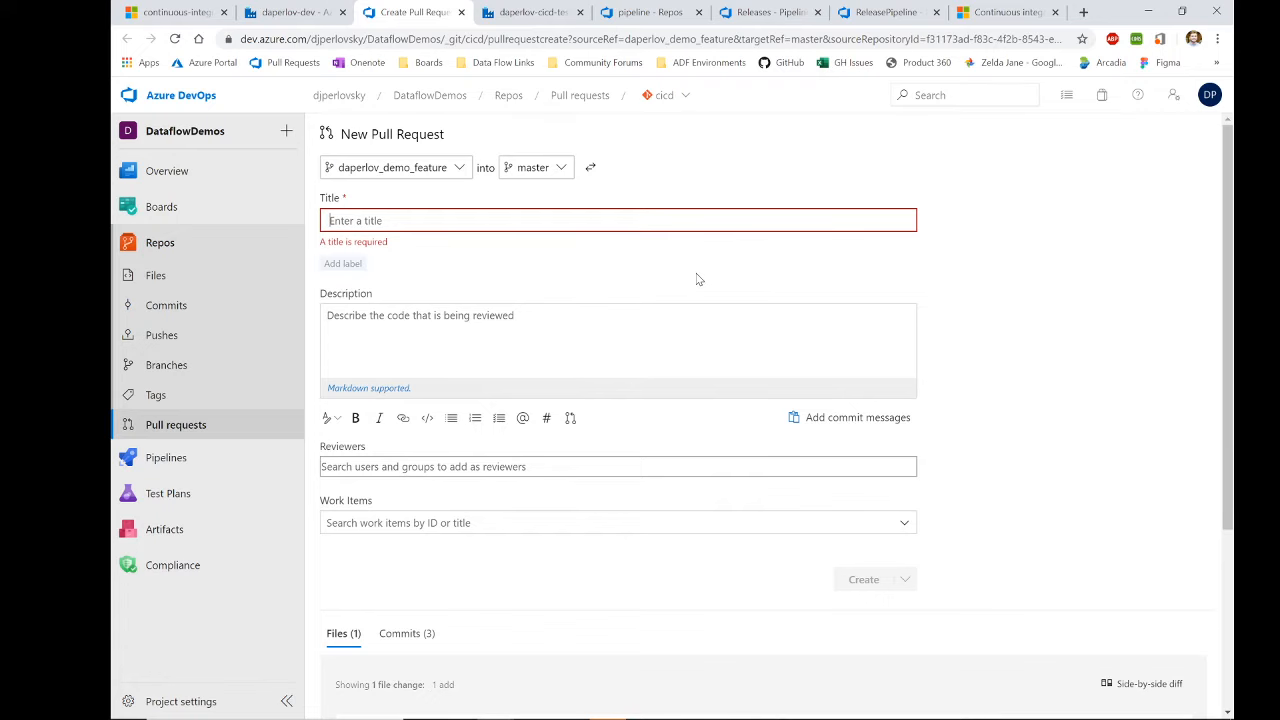
# Step: Review the pull request's commits and changed file
pyautogui.scroll(-2, 671, 414)
pyautogui.click(421, 483)
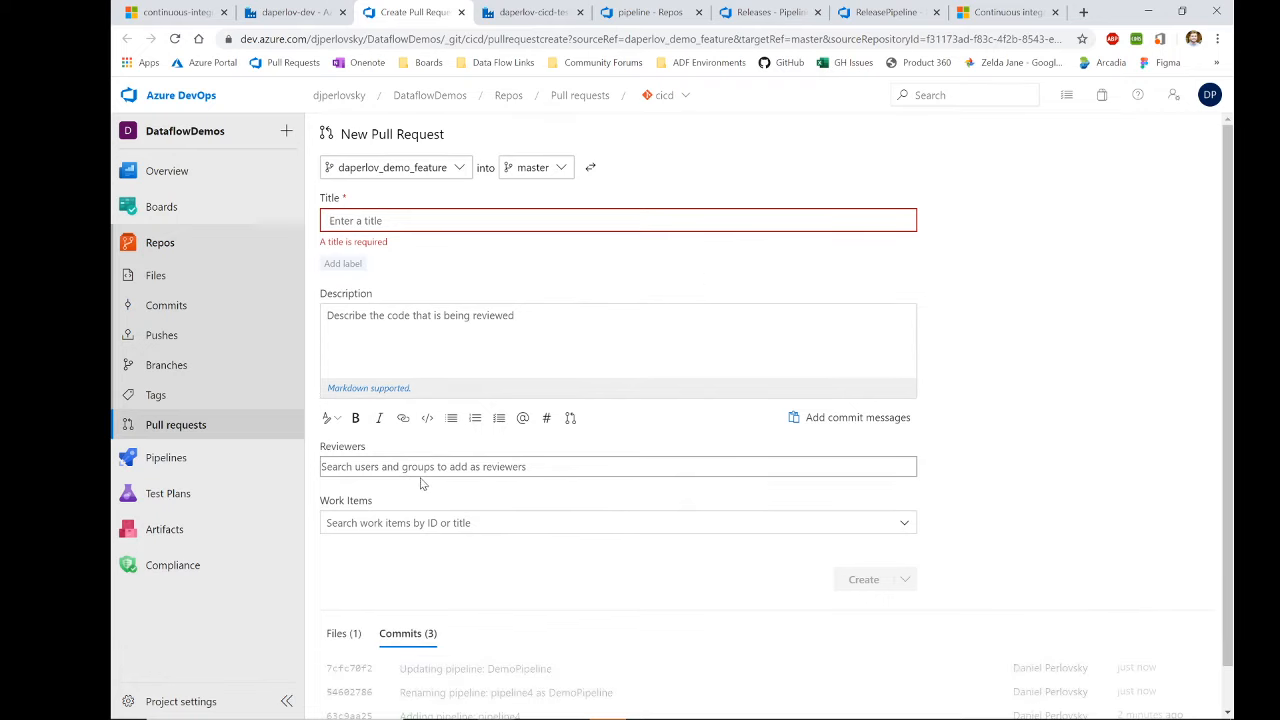
pyautogui.scroll(-1, 421, 483)
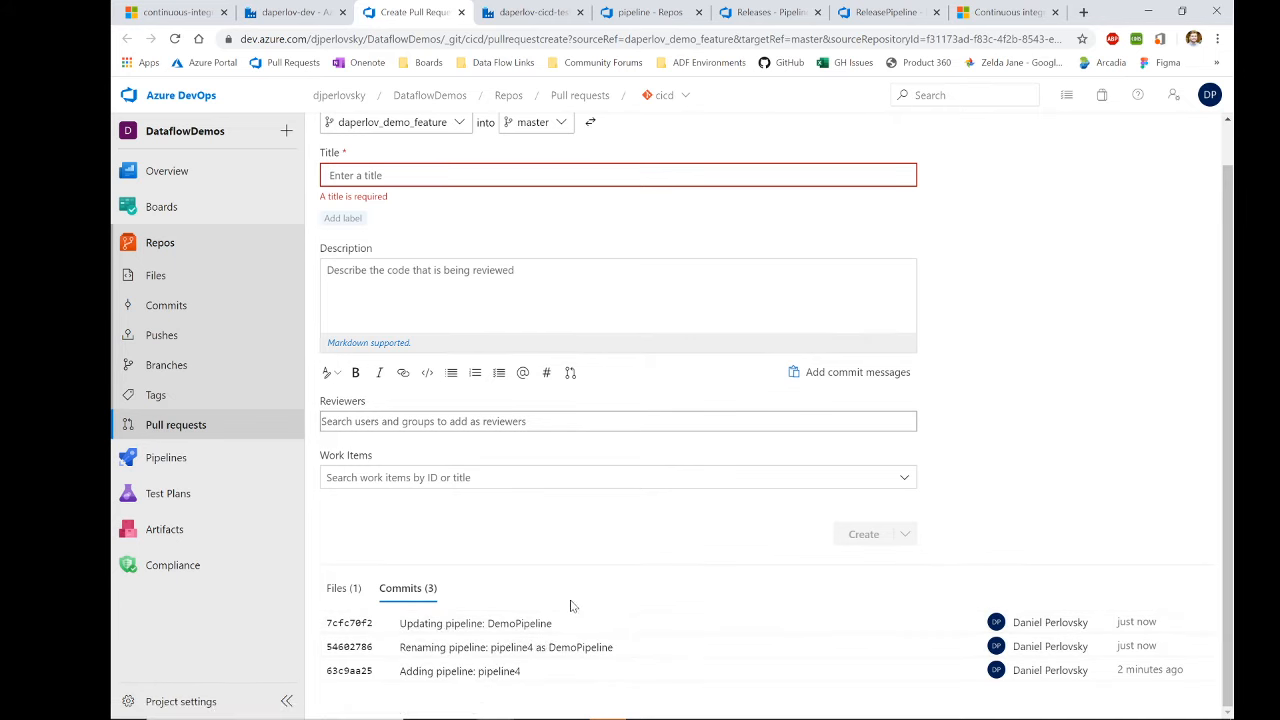
pyautogui.scroll(1, 500, 650)
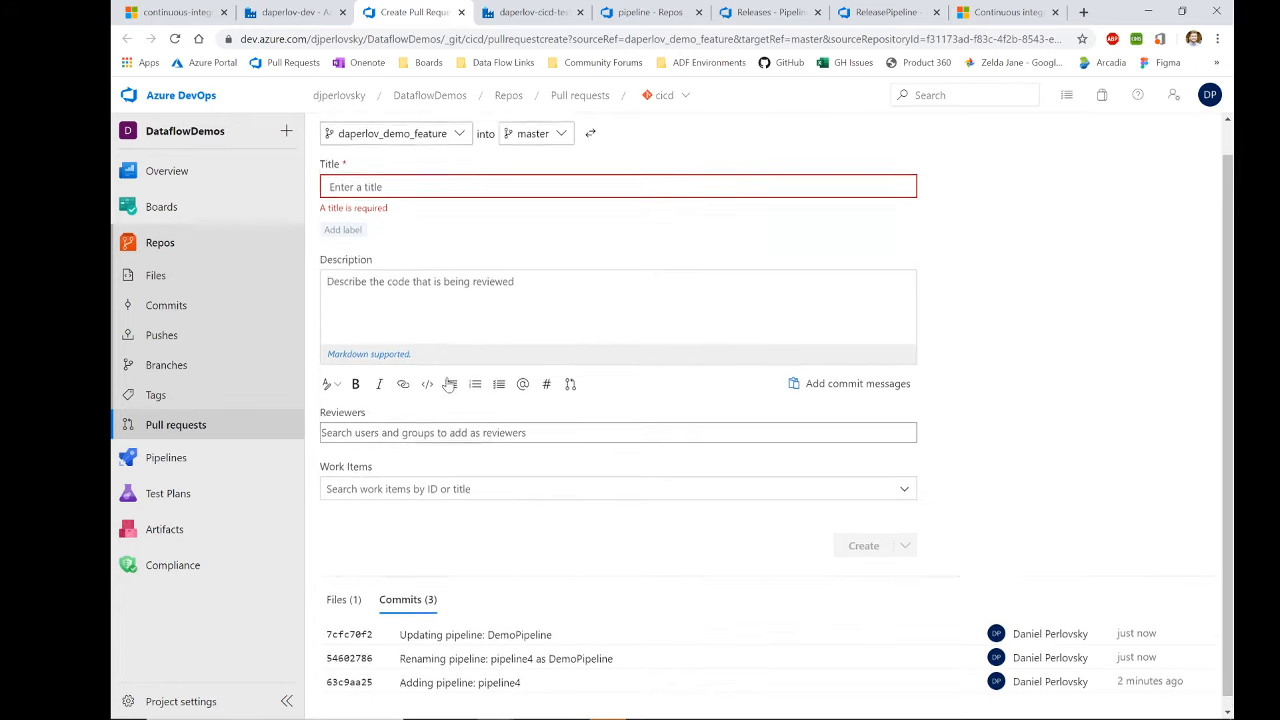
pyautogui.click(343, 633)
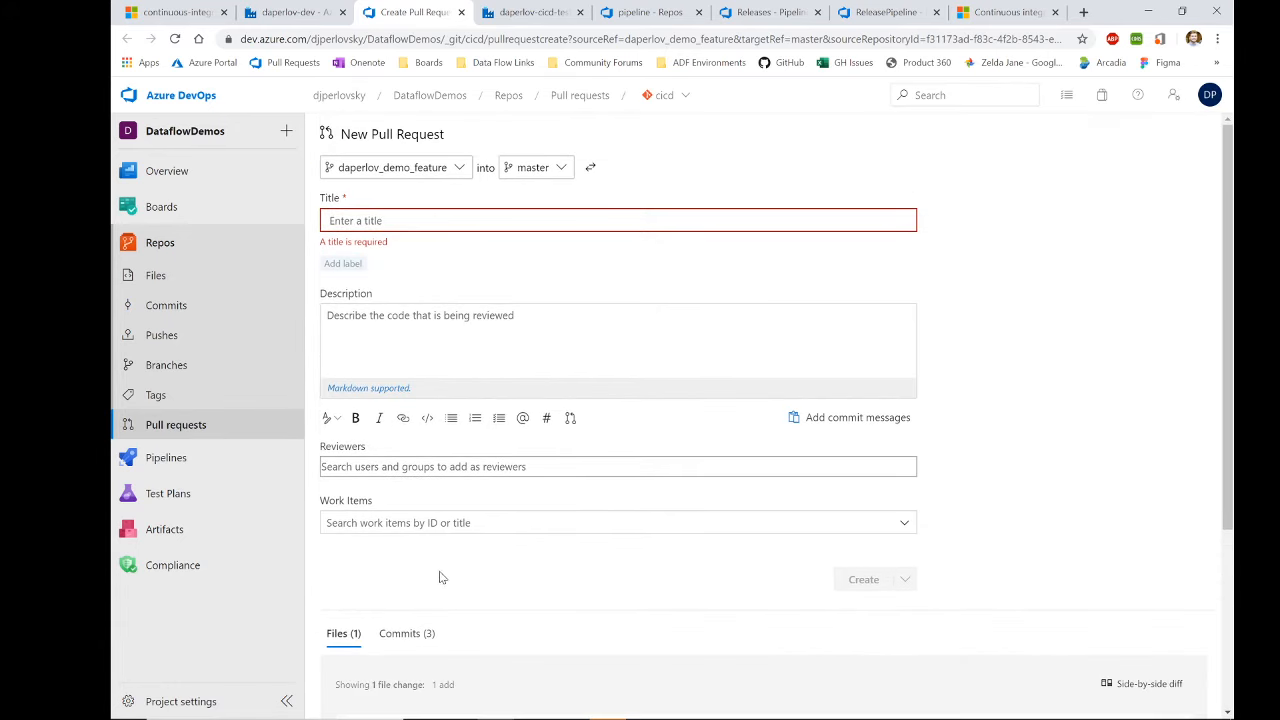
pyautogui.scroll(-2, 440, 574)
pyautogui.scroll(2, 478, 575)
# Step: Create the PR titled 'Create Pipeline for webinar', described 'I created a pipeline', with one reviewer
pyautogui.click(420, 220)
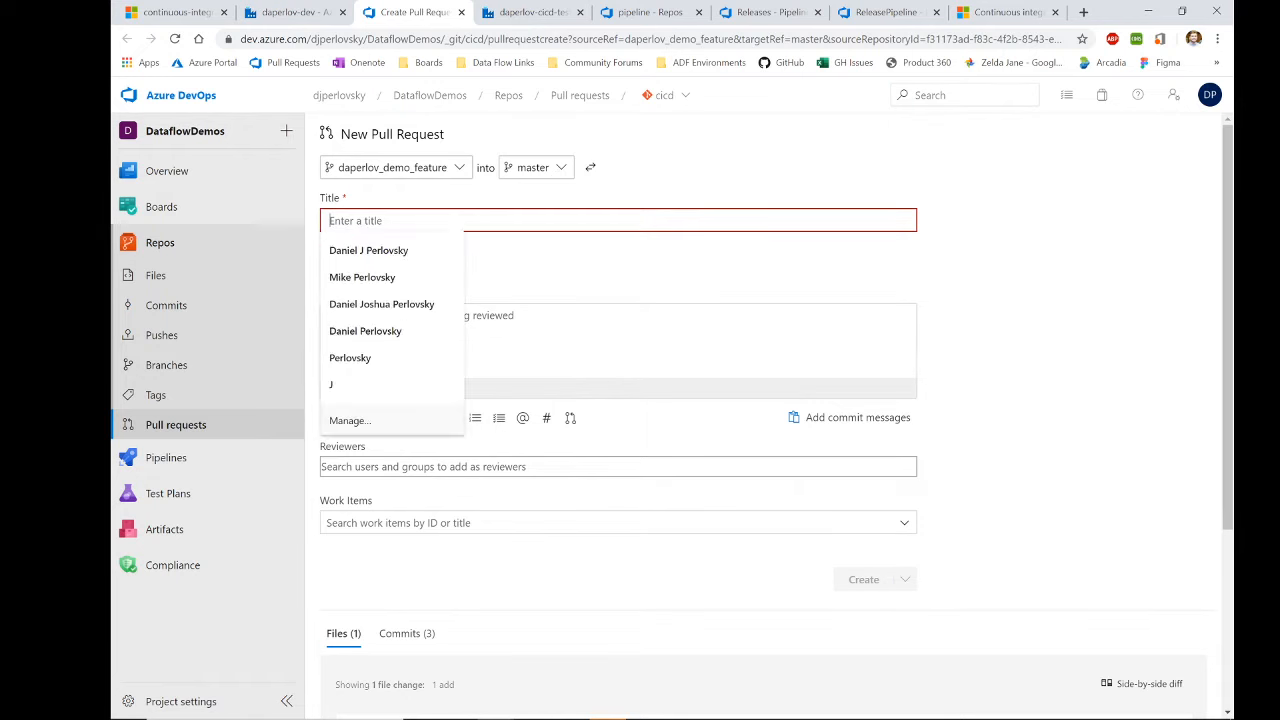
pyautogui.write('Update')
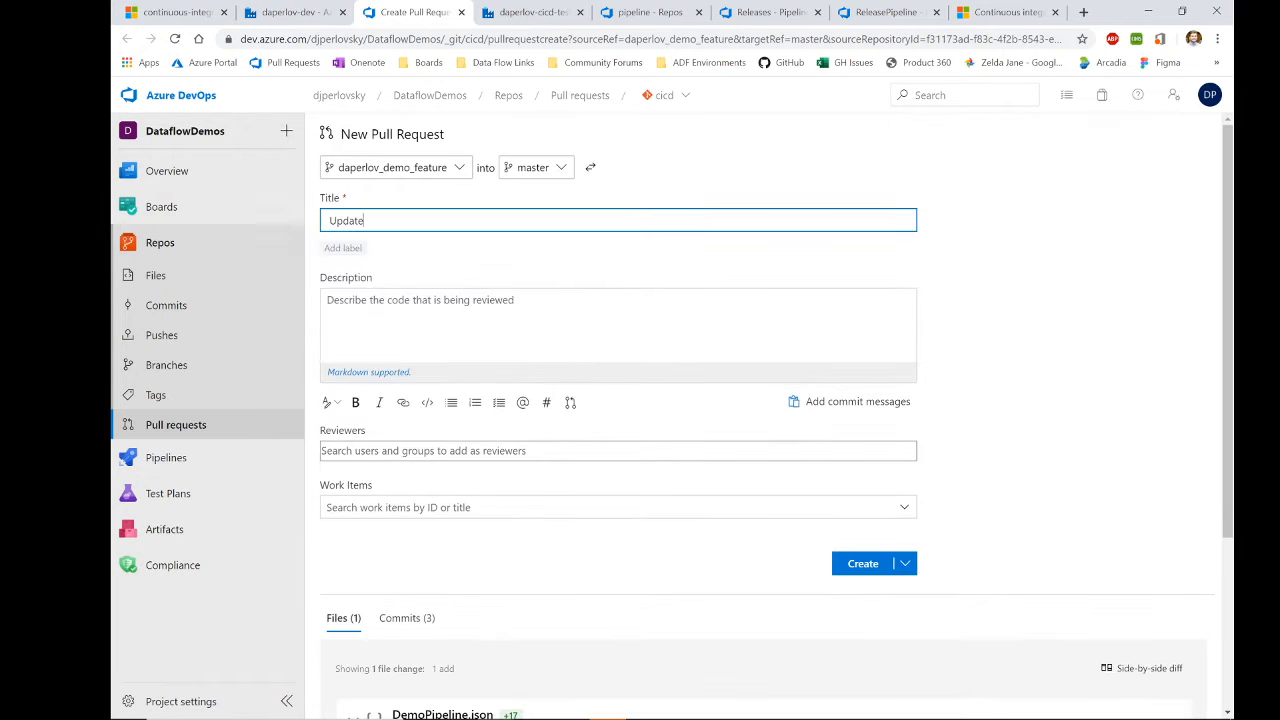
pyautogui.write(' Pip')
pyautogui.press('BackSpace')
pyautogui.press('BackSpace')
pyautogui.press('BackSpace')
pyautogui.press('BackSpace')
pyautogui.press('BackSpace')
pyautogui.press('BackSpace')
pyautogui.press('BackSpace')
pyautogui.press('BackSpace')
pyautogui.press('BackSpace')
pyautogui.press('BackSpace')
pyautogui.write('Create Pipeline for webinar')
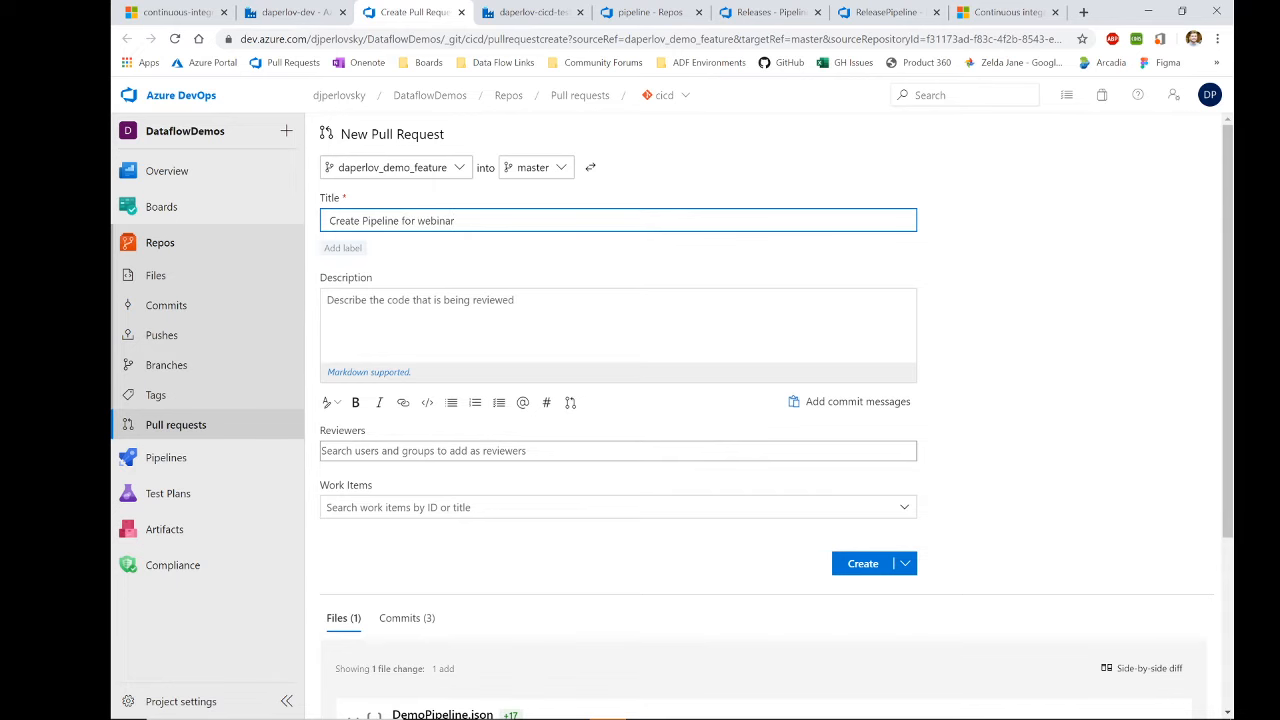
pyautogui.click(490, 318)
pyautogui.write('I c')
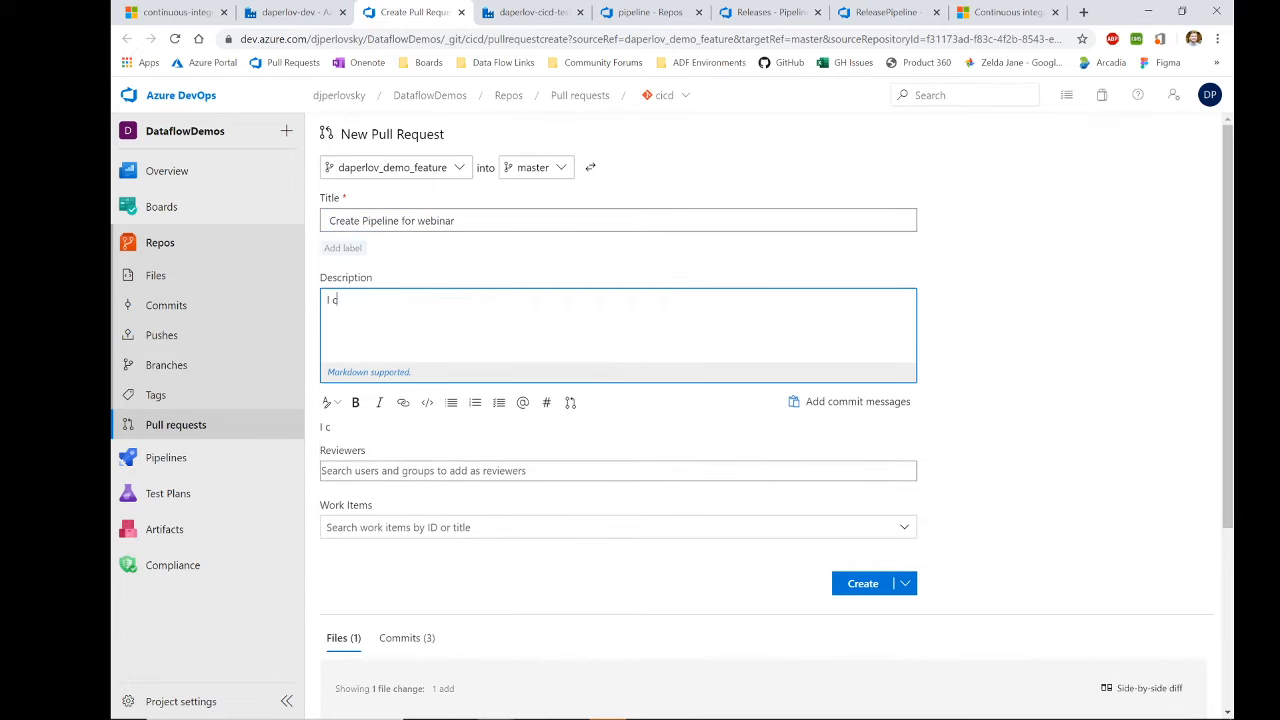
pyautogui.write('reated a pipeline')
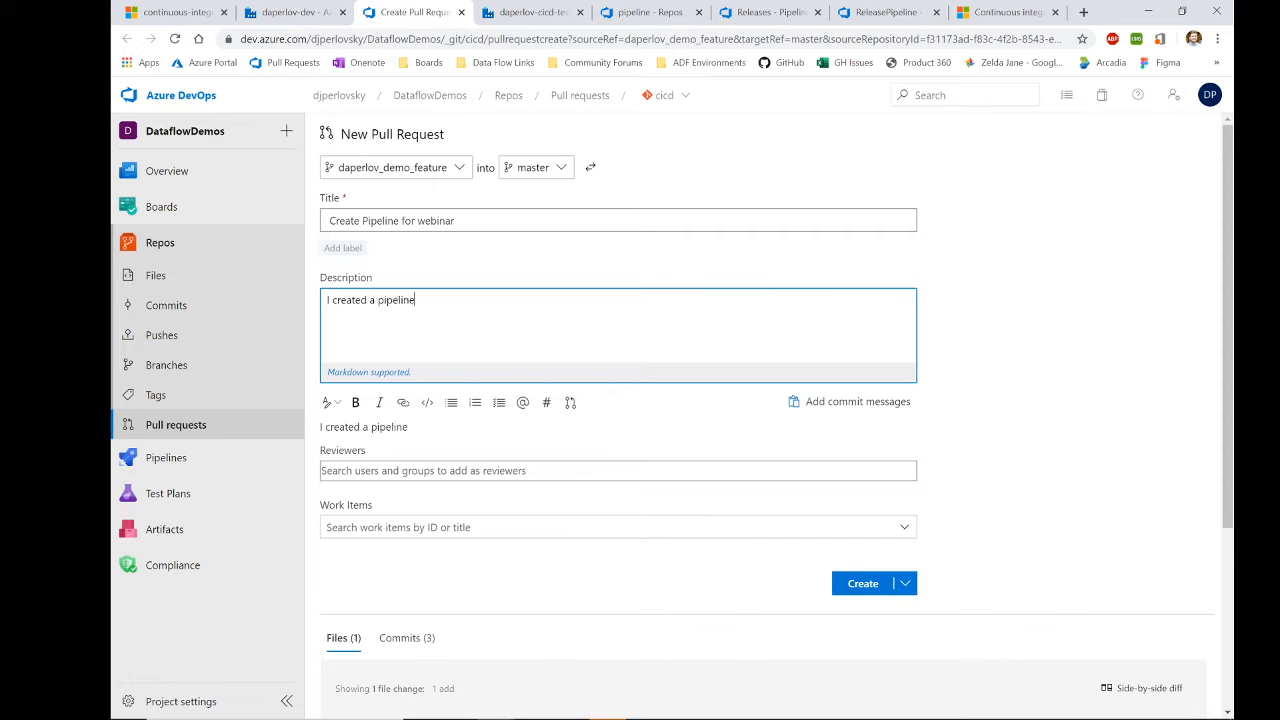
pyautogui.click(480, 471)
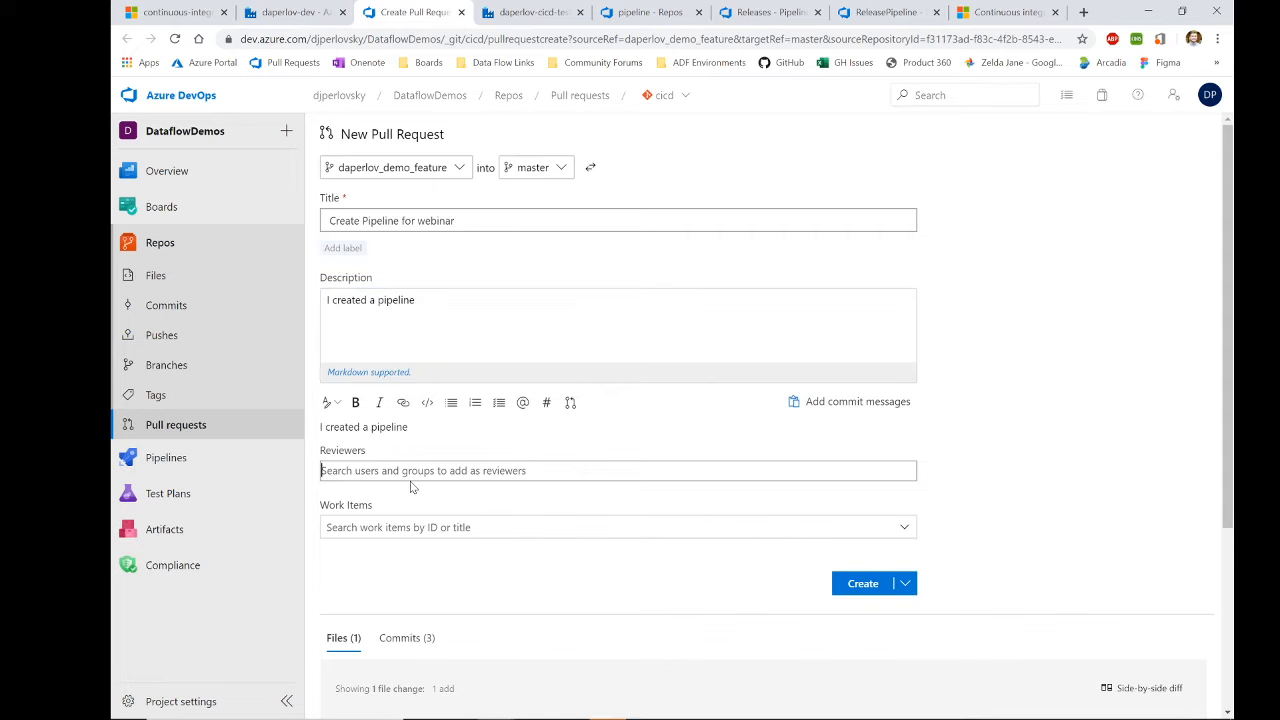
pyautogui.write('ma')
pyautogui.press('Return')
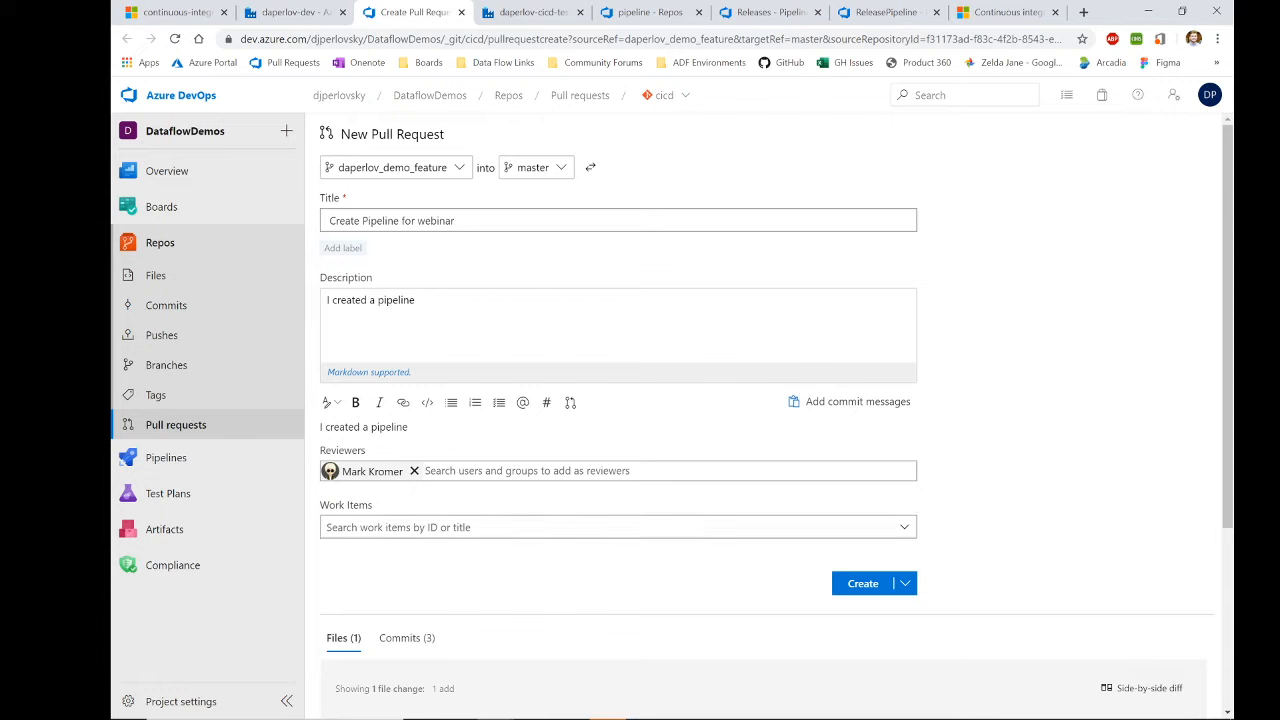
pyautogui.click(856, 586)
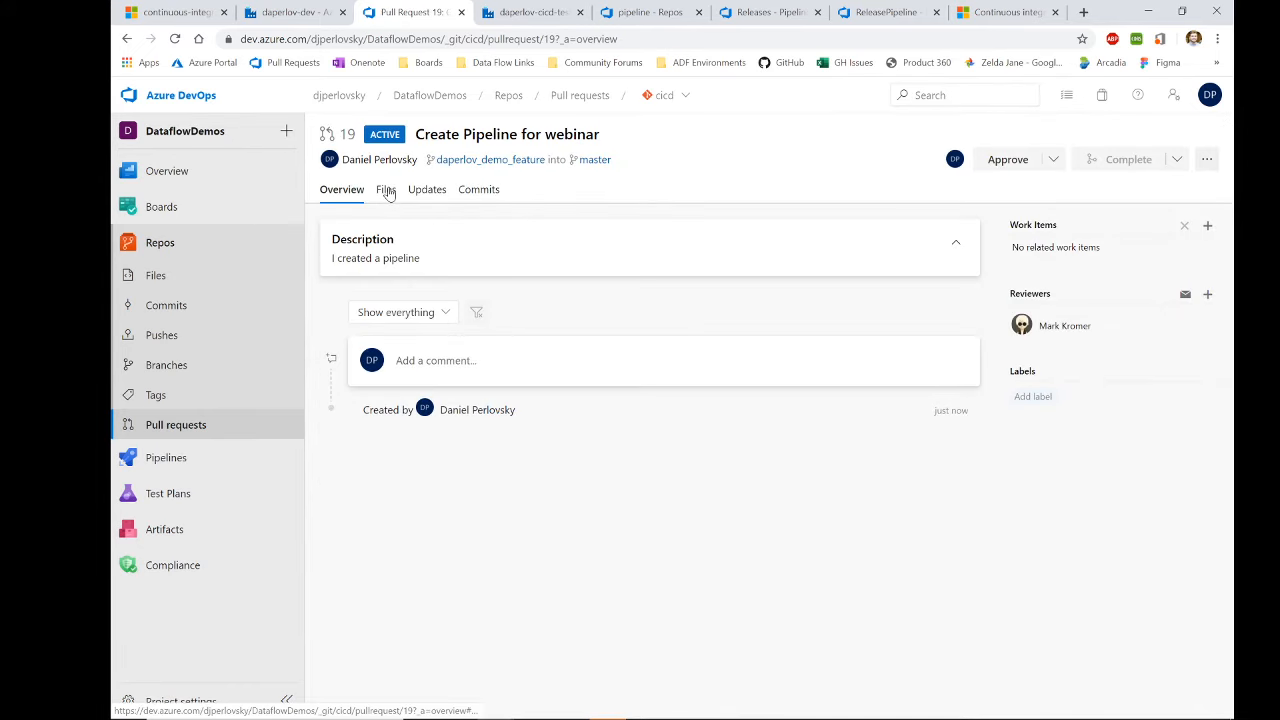
# Step: Inspect the DemoPipeline.json diff in PR 19's Files tab and glance at the overview
pyautogui.click(386, 190)
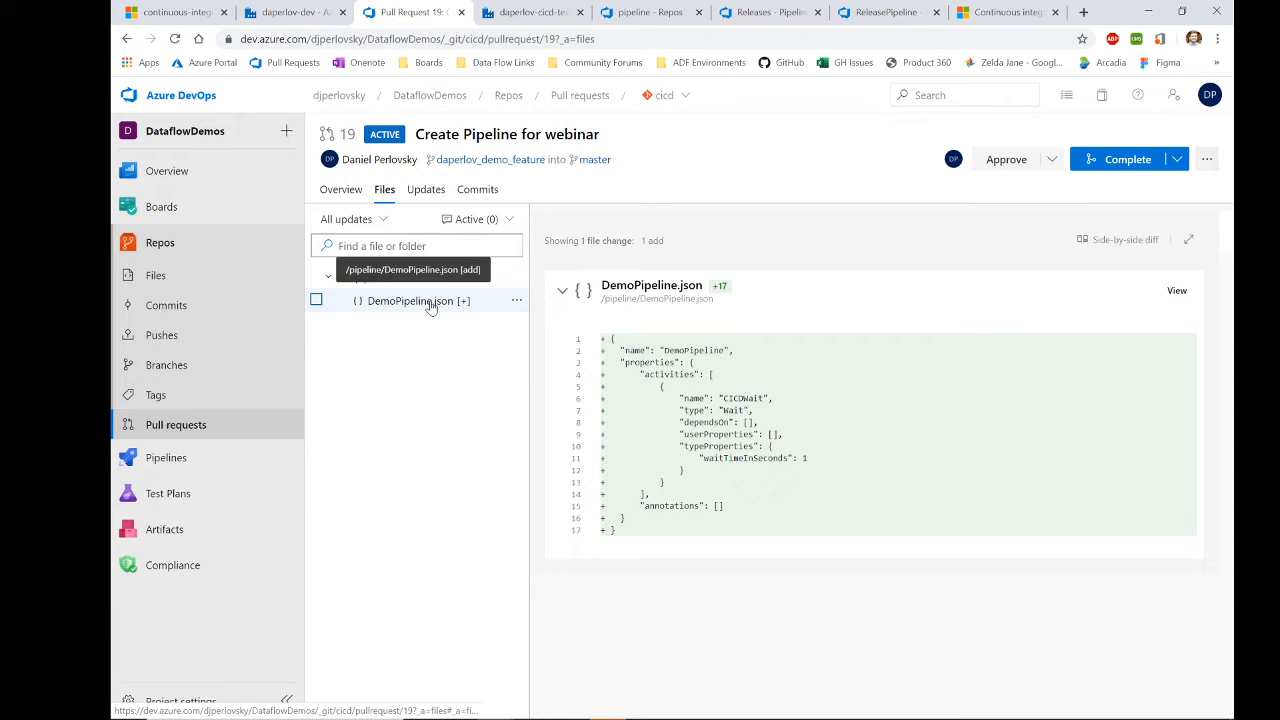
pyautogui.click(341, 189)
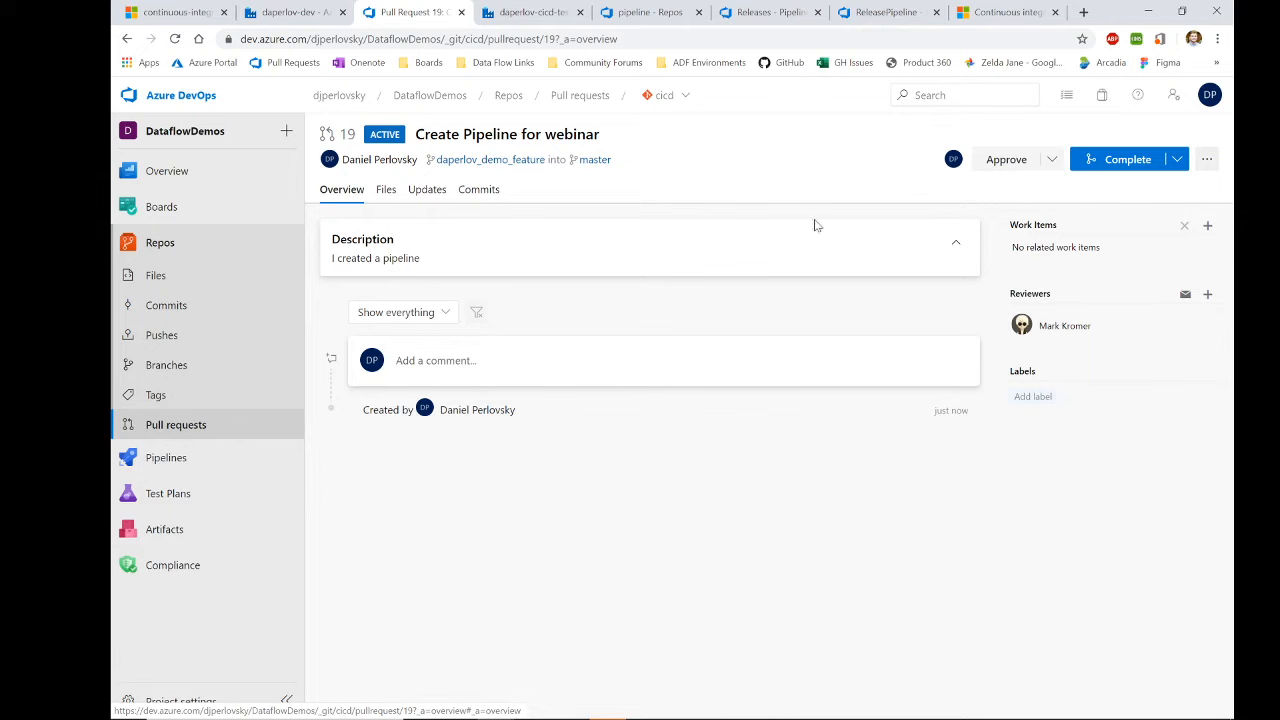
pyautogui.click(386, 192)
# Step: Approve PR 19 and complete the merge into master, deleting the feature branch
pyautogui.click(341, 189)
pyautogui.click(1005, 166)
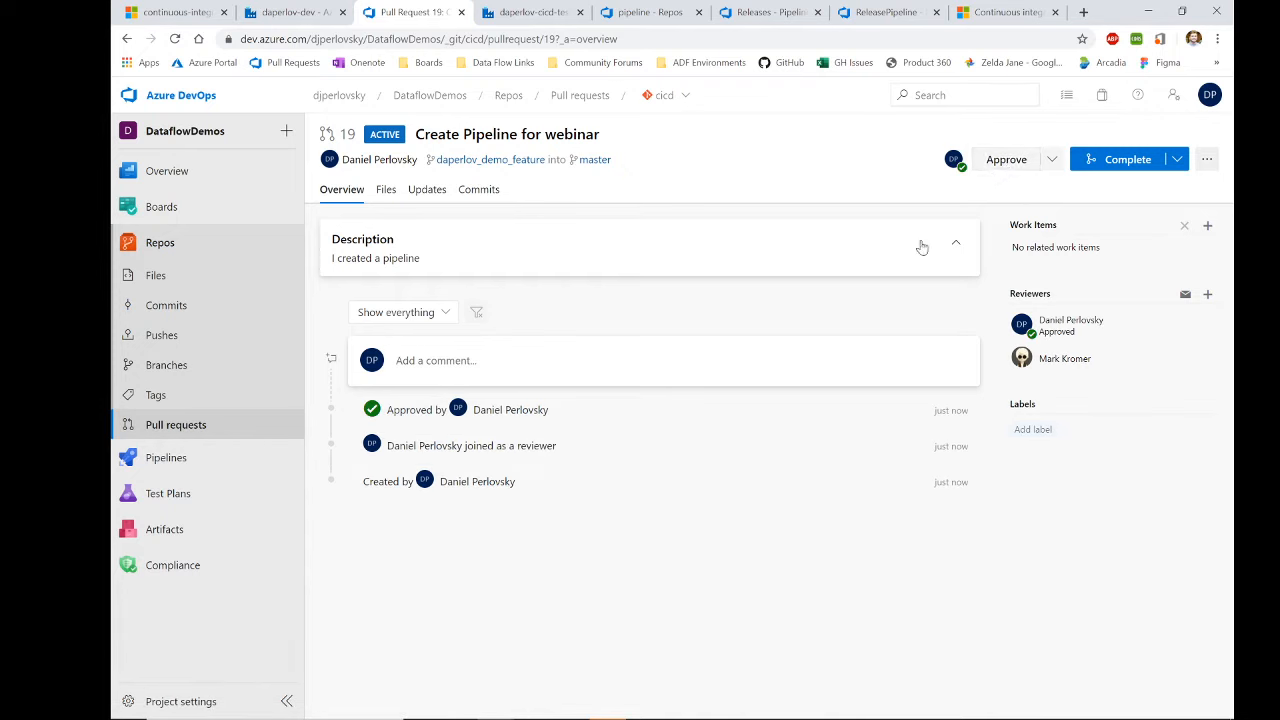
pyautogui.click(1094, 163)
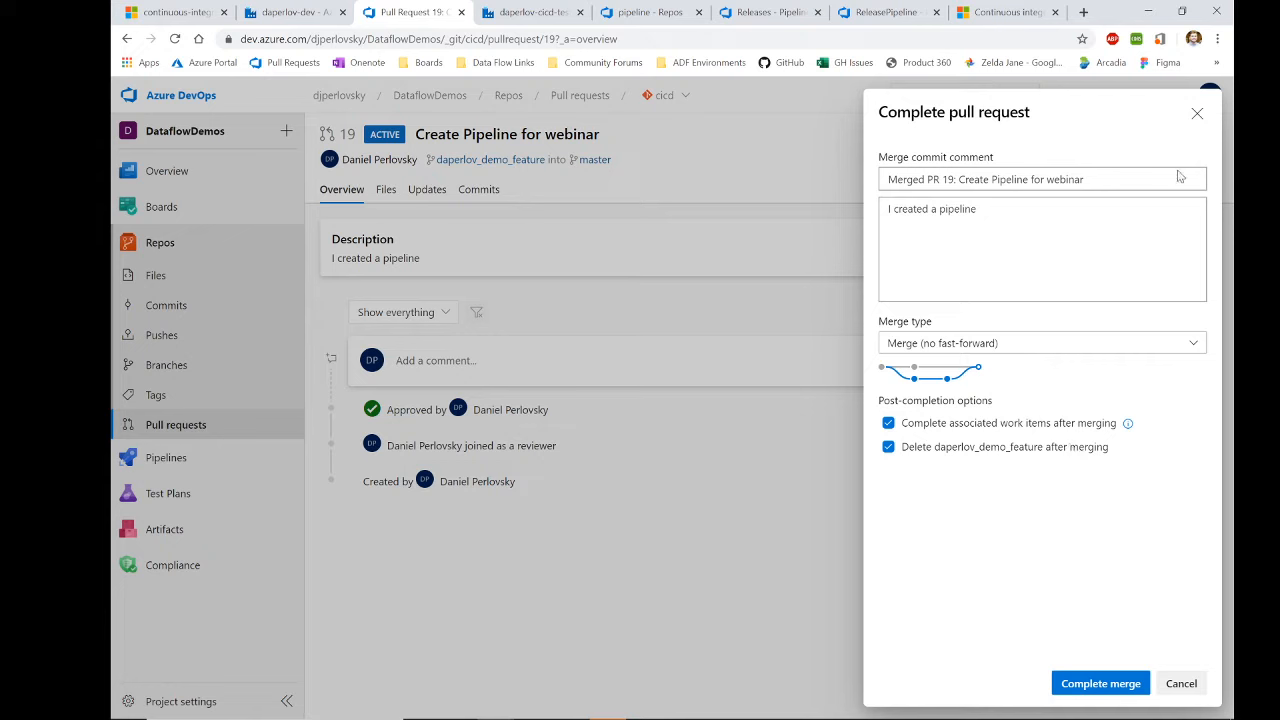
pyautogui.click(1090, 684)
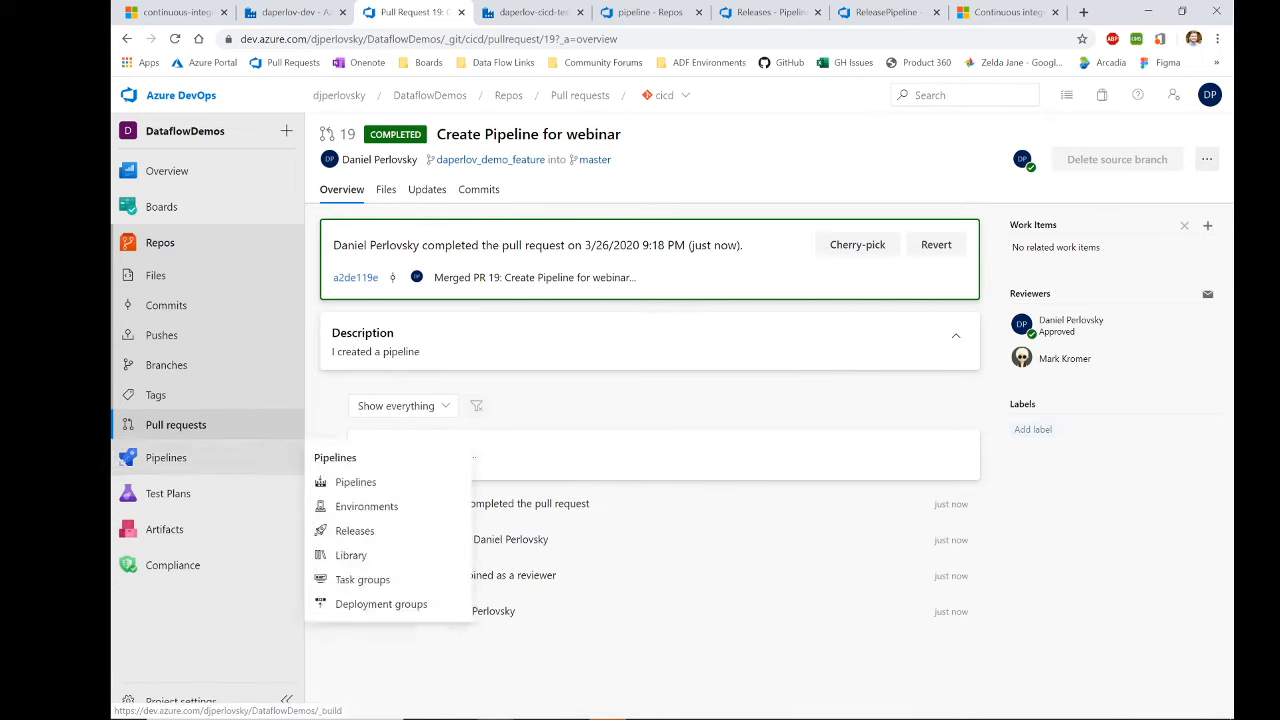
# Step: In daperlov-dev, make master the working branch and open DemoPipeline with its CICDWait activity
pyautogui.click(292, 12)
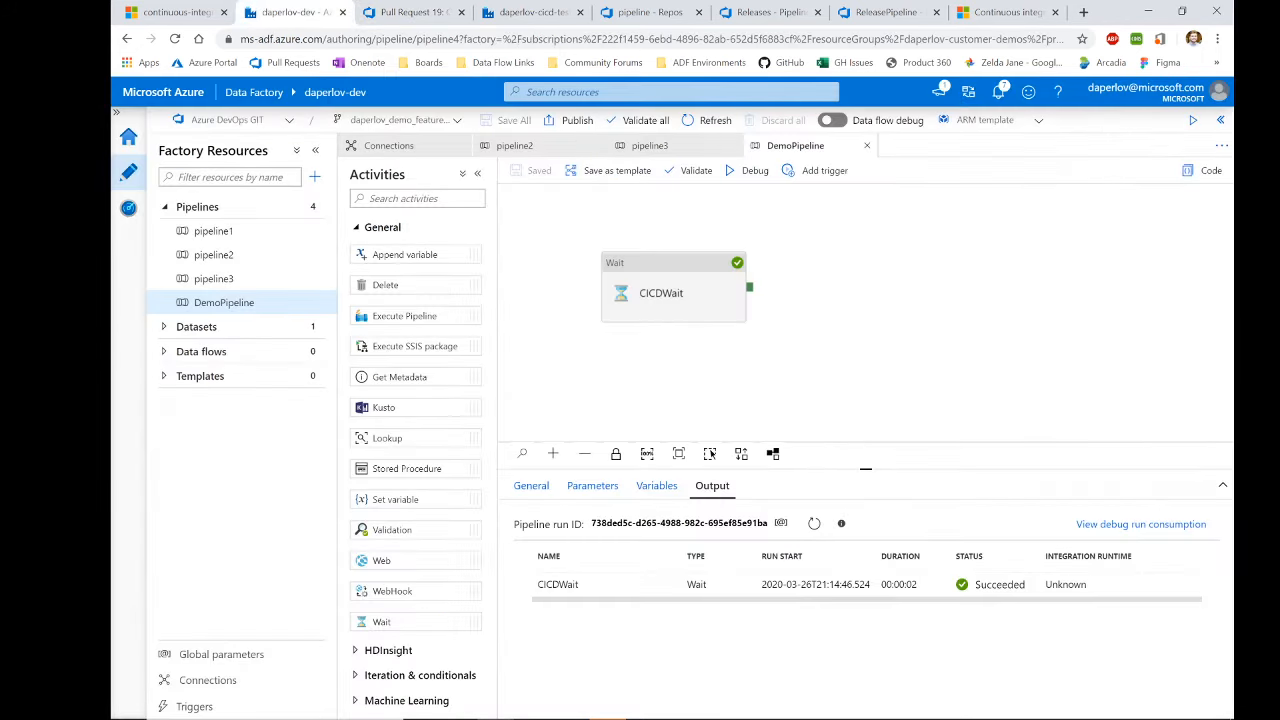
pyautogui.click(578, 262)
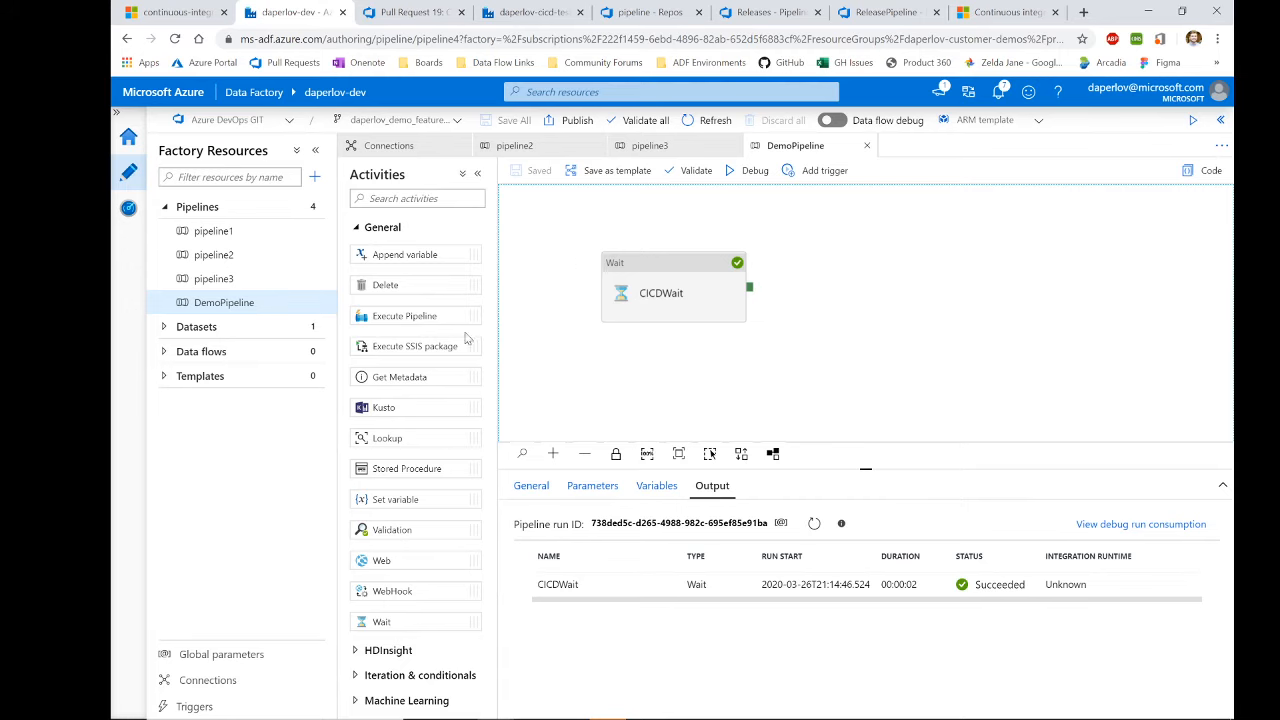
pyautogui.click(213, 255)
pyautogui.click(395, 122)
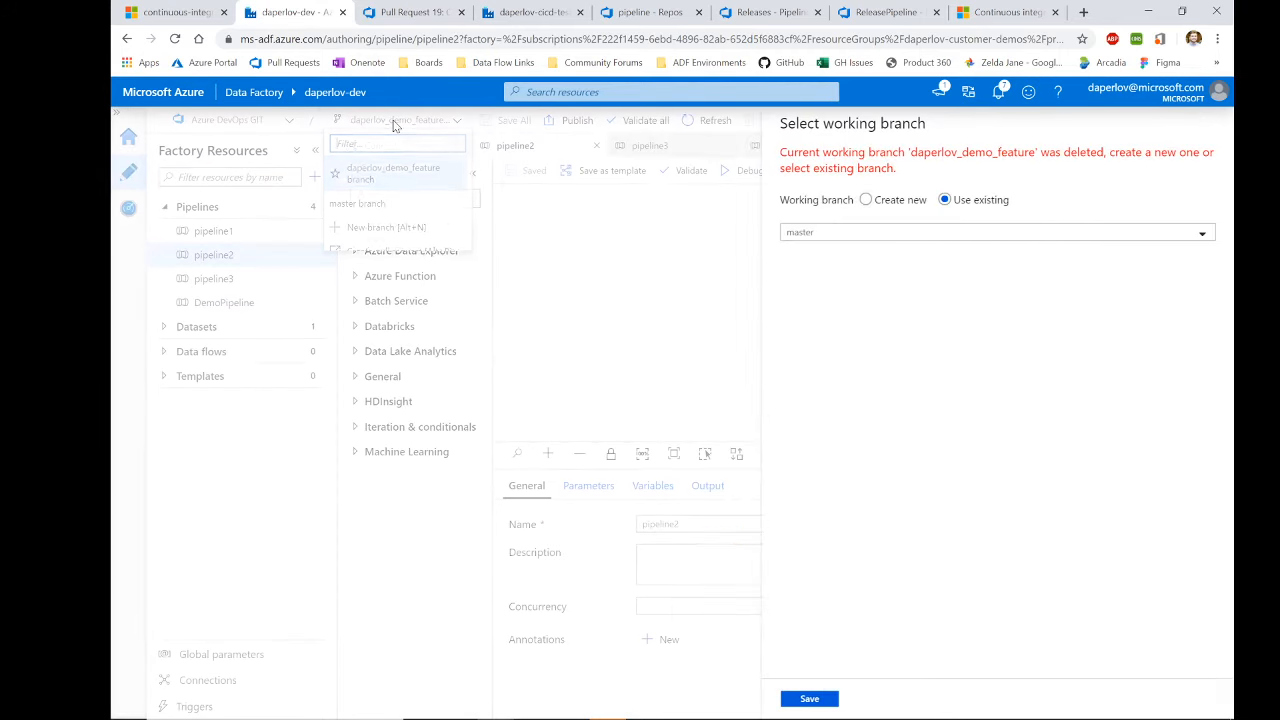
pyautogui.click(812, 700)
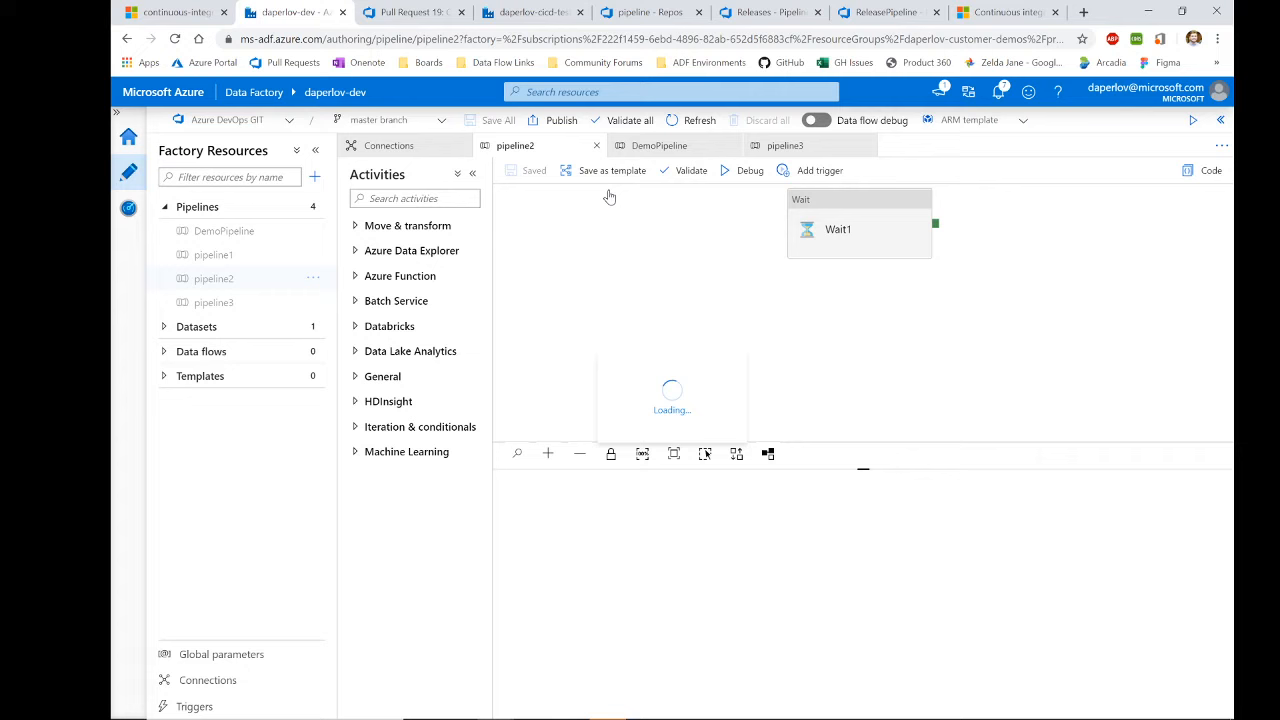
pyautogui.click(240, 231)
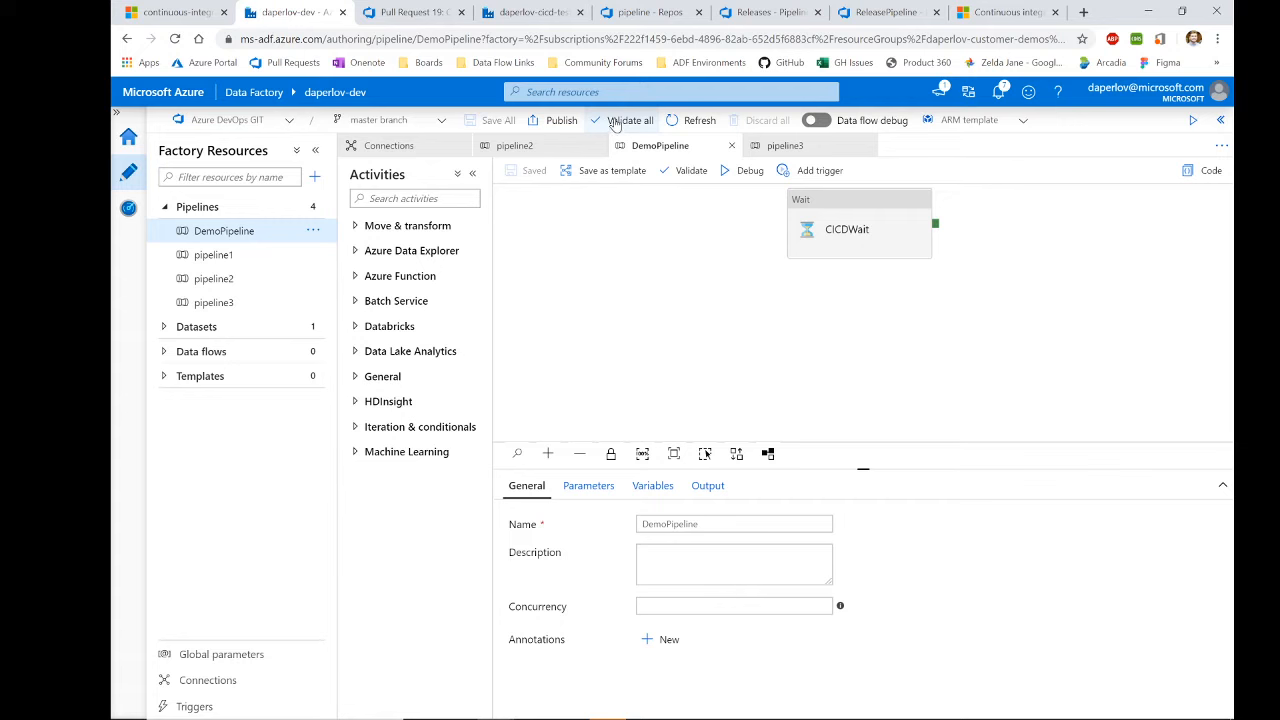
pyautogui.click(615, 121)
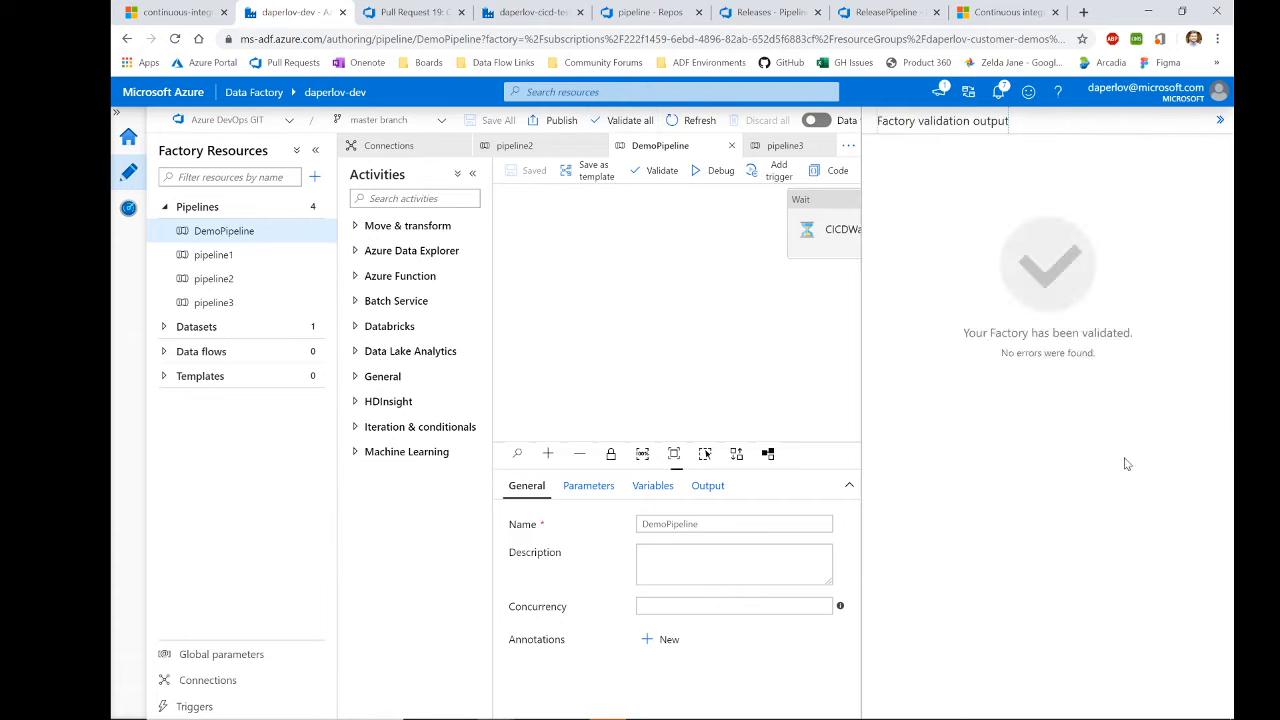
pyautogui.click(1220, 119)
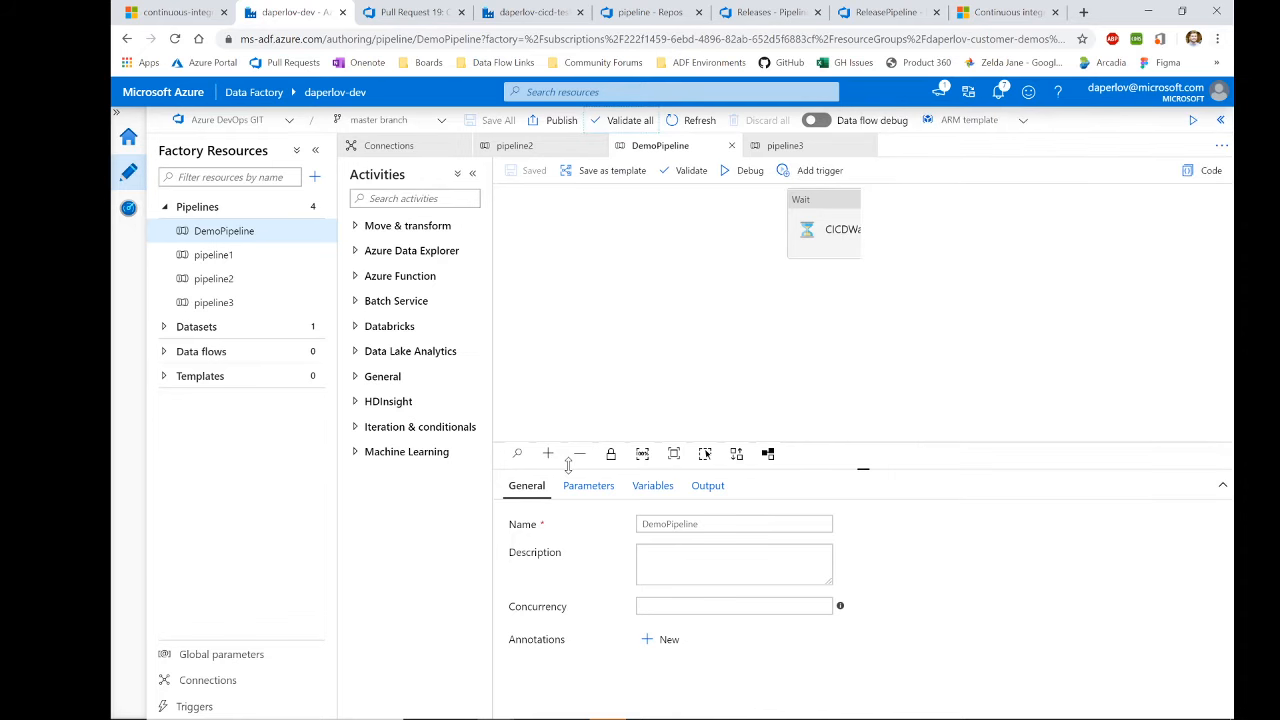
pyautogui.click(714, 278)
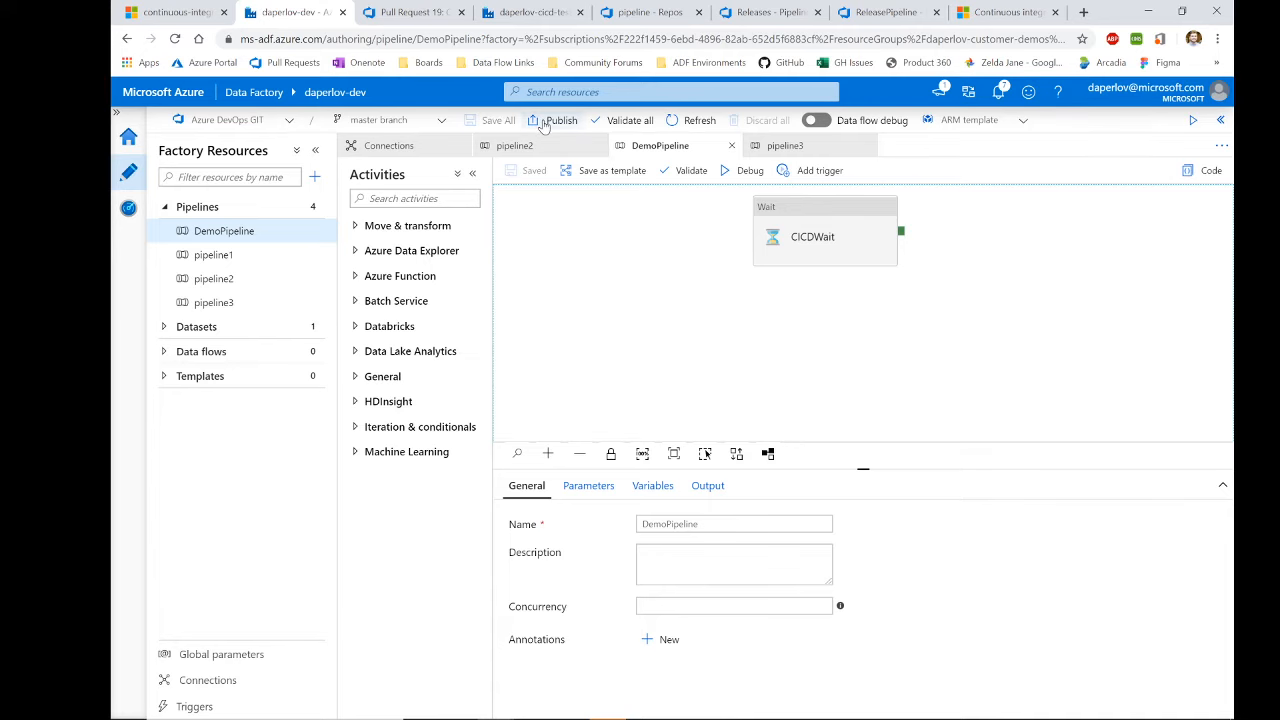
# Step: View daperlov-dev's ARMTemplateForFactory.json on adf_publish, then go to the daperlov-cicd-test factory
pyautogui.click(641, 14)
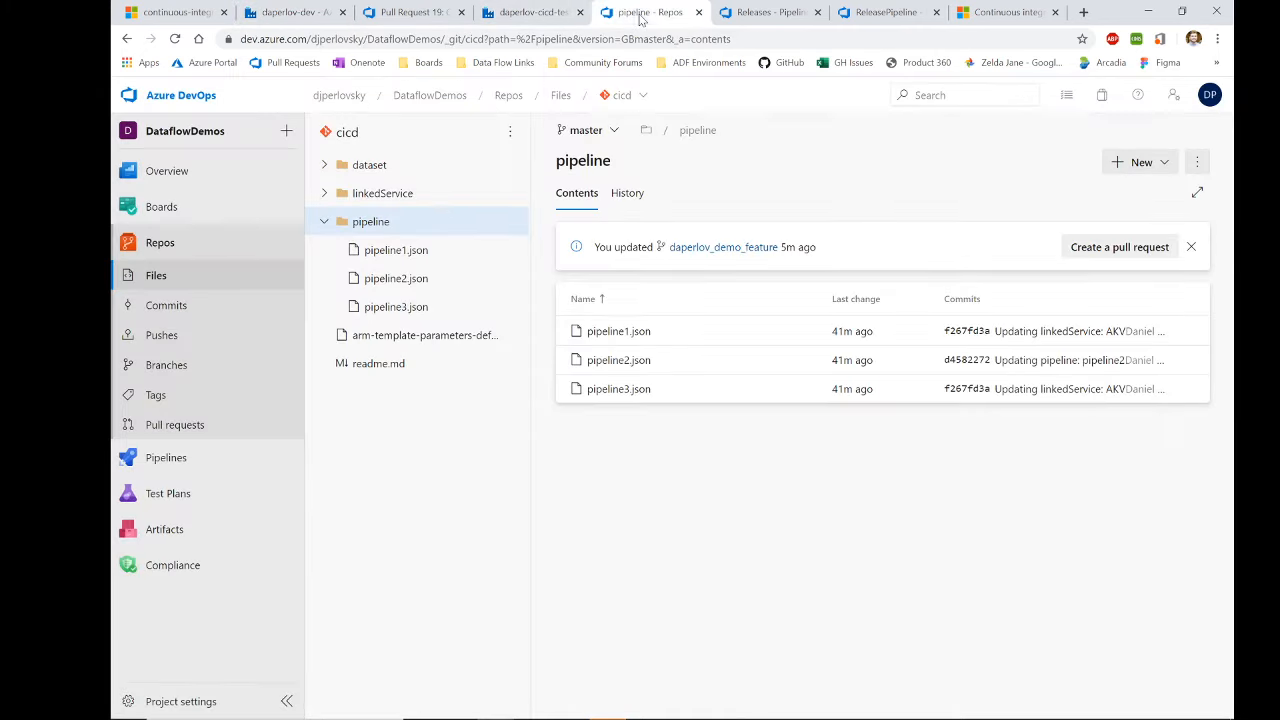
pyautogui.click(586, 130)
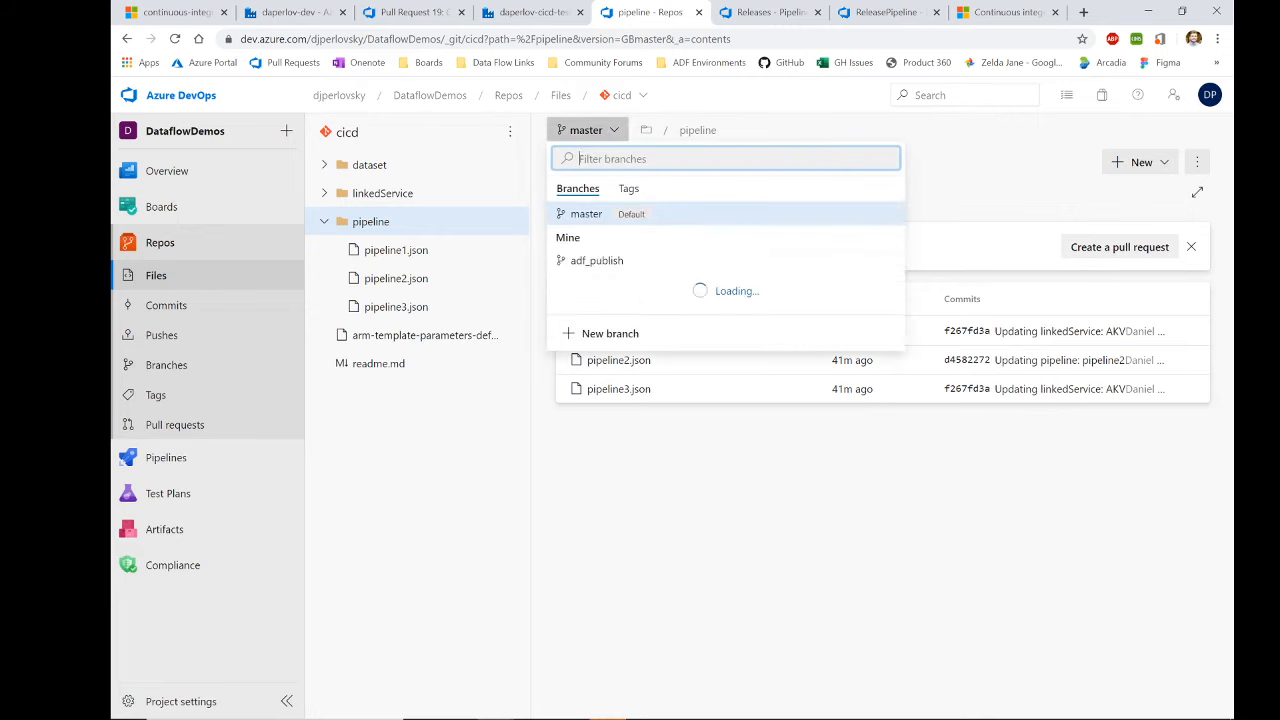
pyautogui.click(578, 260)
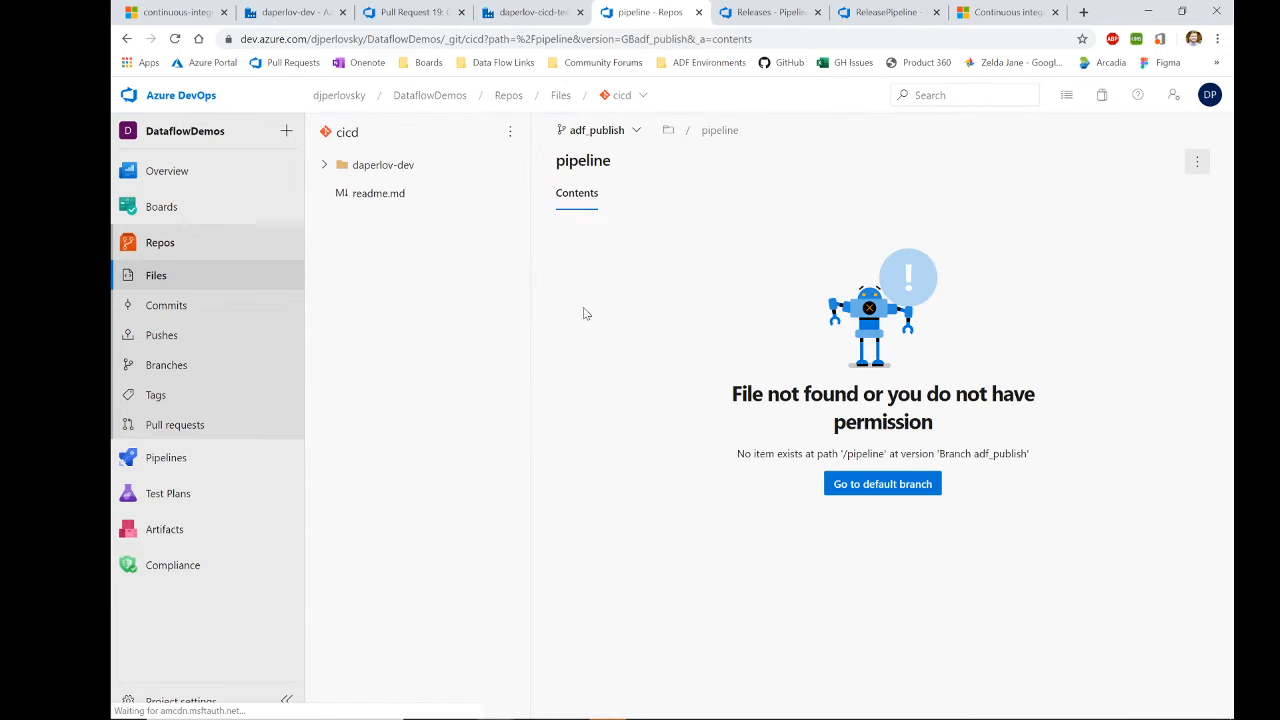
pyautogui.click(326, 166)
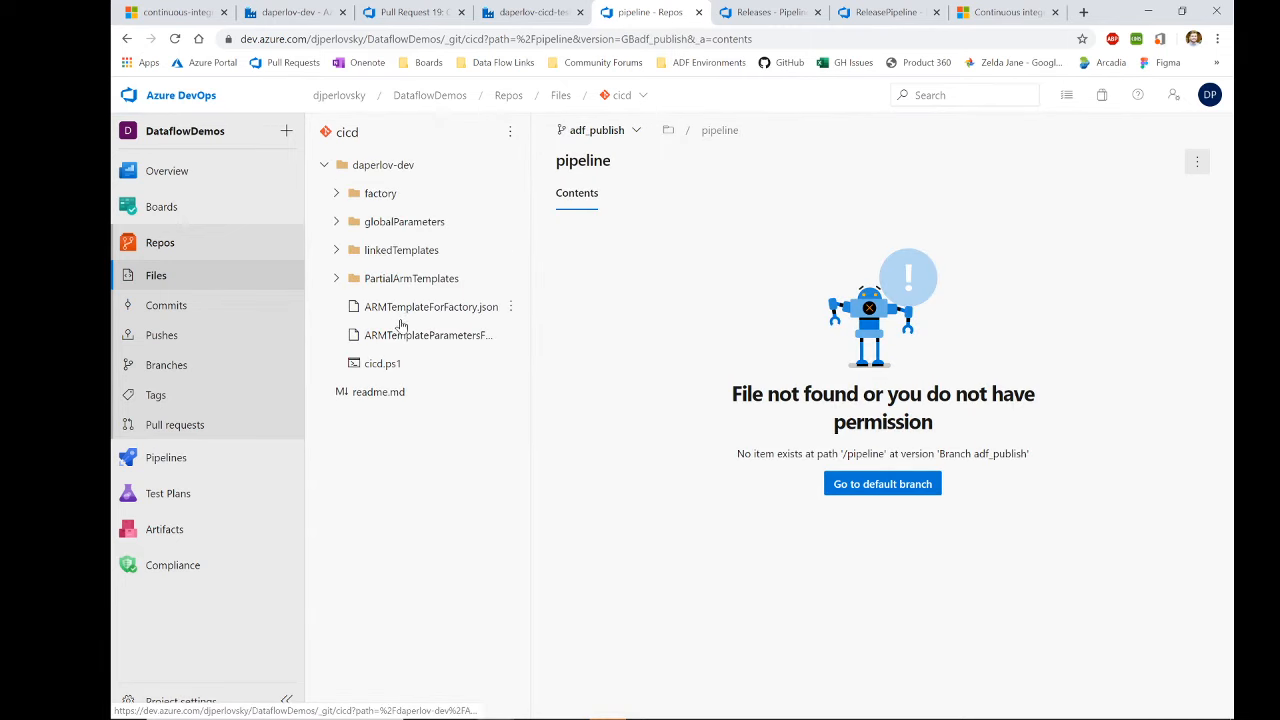
pyautogui.click(404, 317)
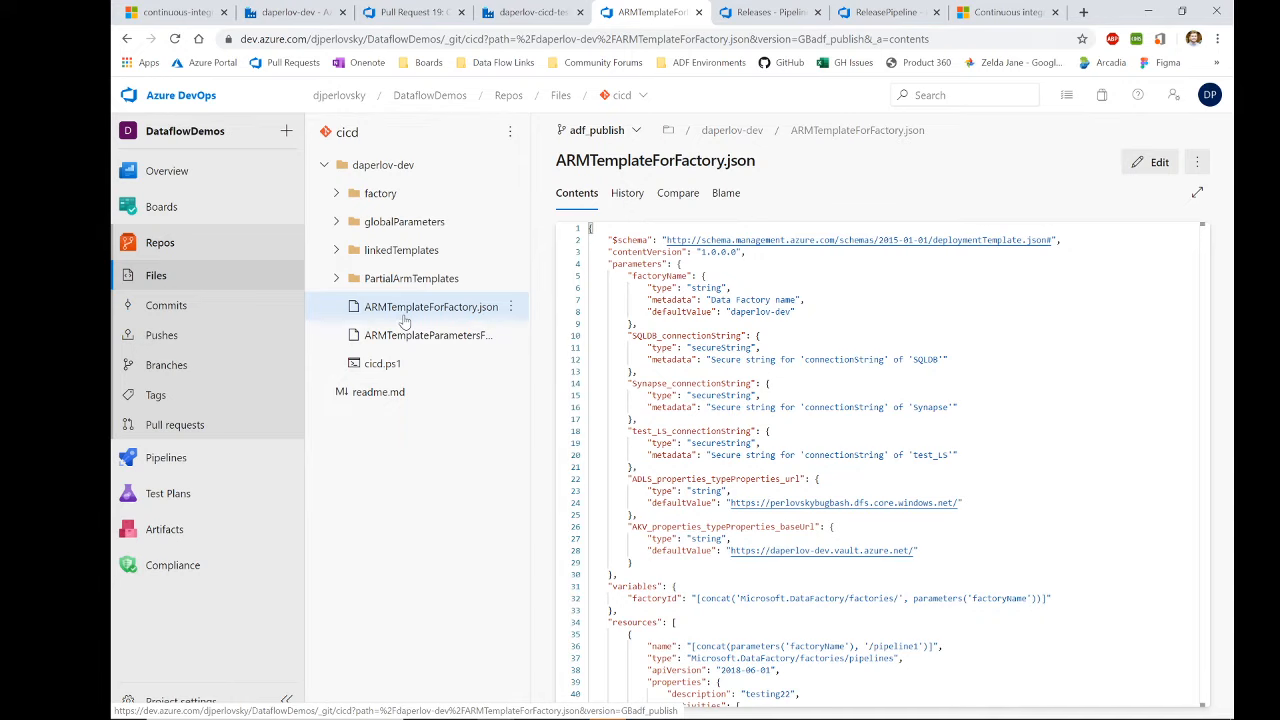
pyautogui.click(530, 12)
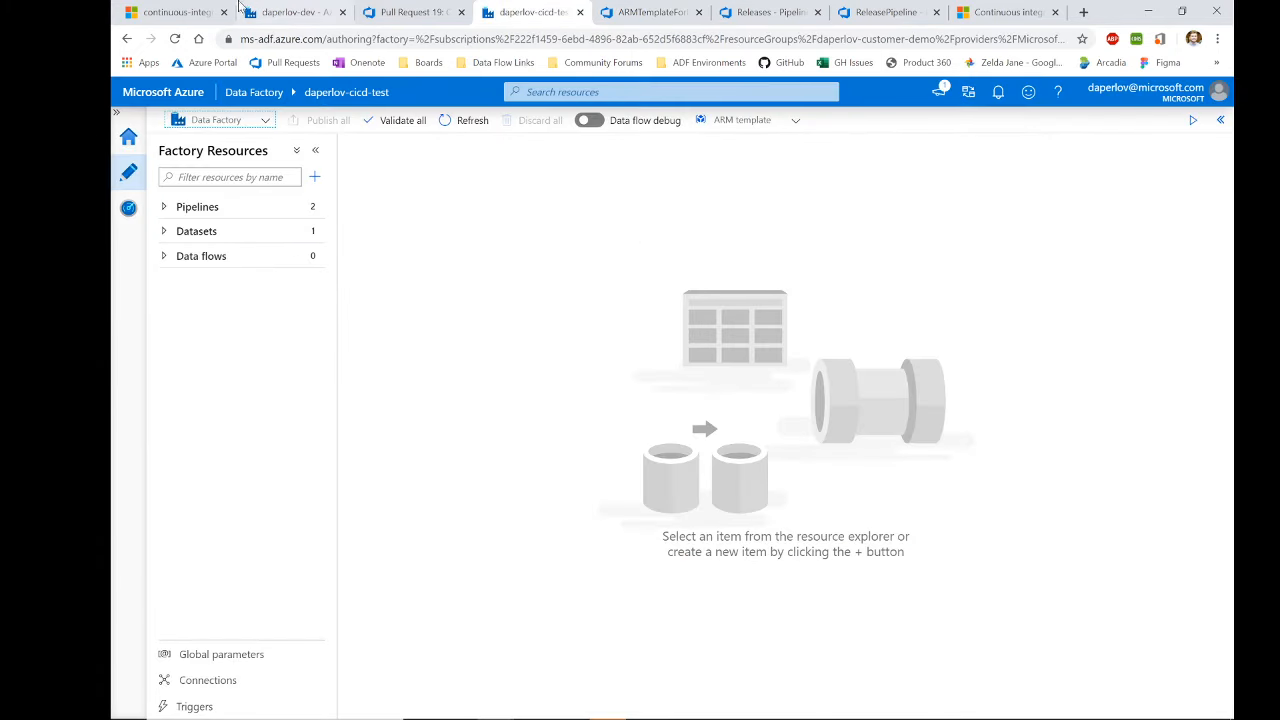
# Step: Go back to the daperlov-dev development factory tab
pyautogui.click(265, 12)
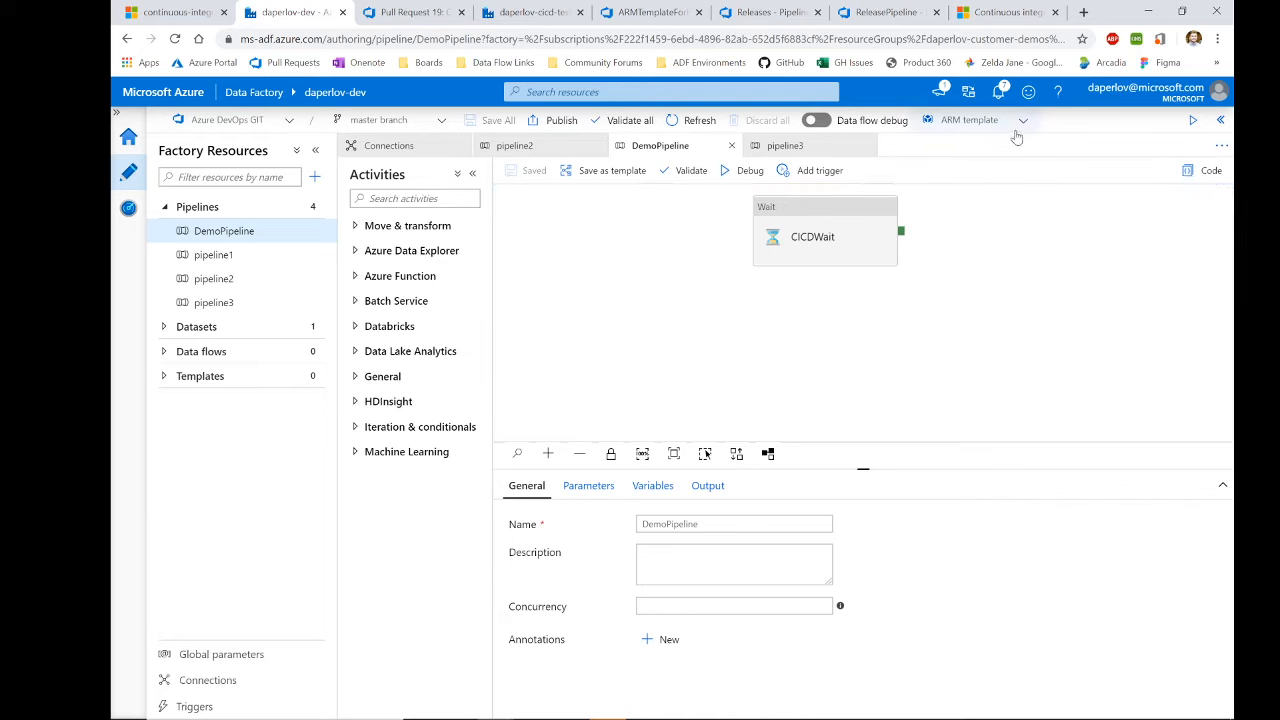
pyautogui.click(981, 121)
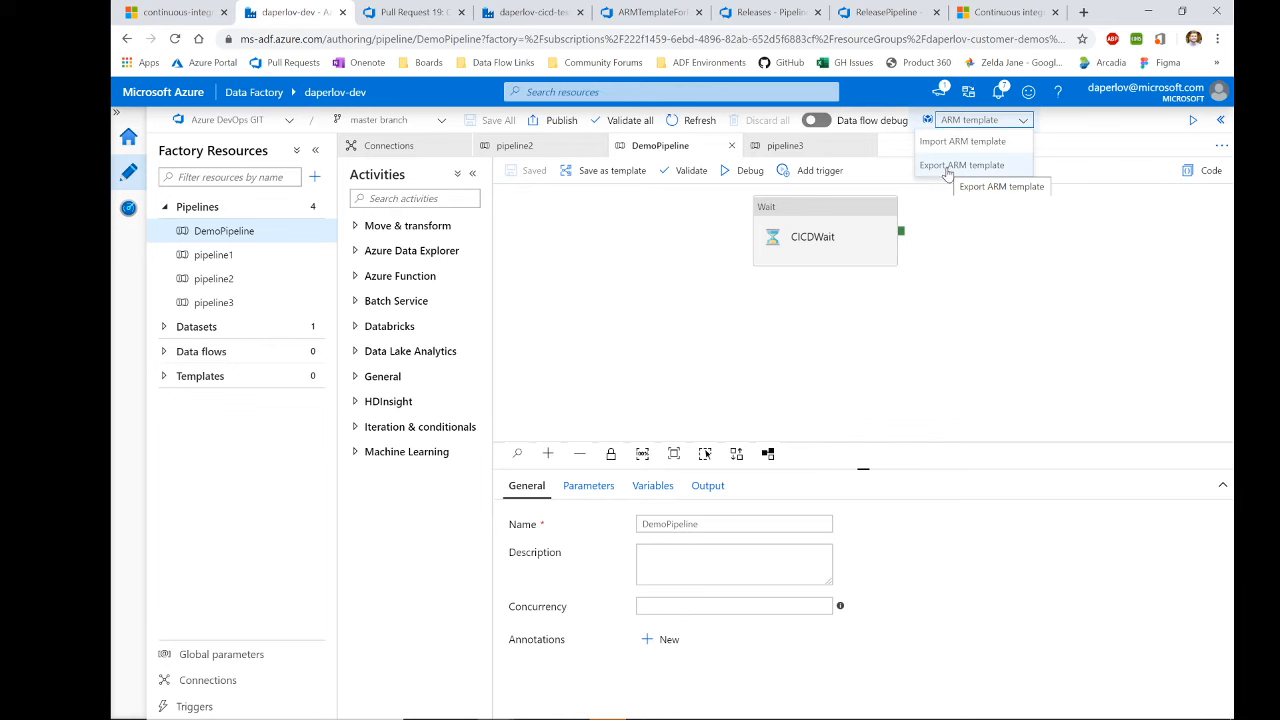
pyautogui.click(981, 282)
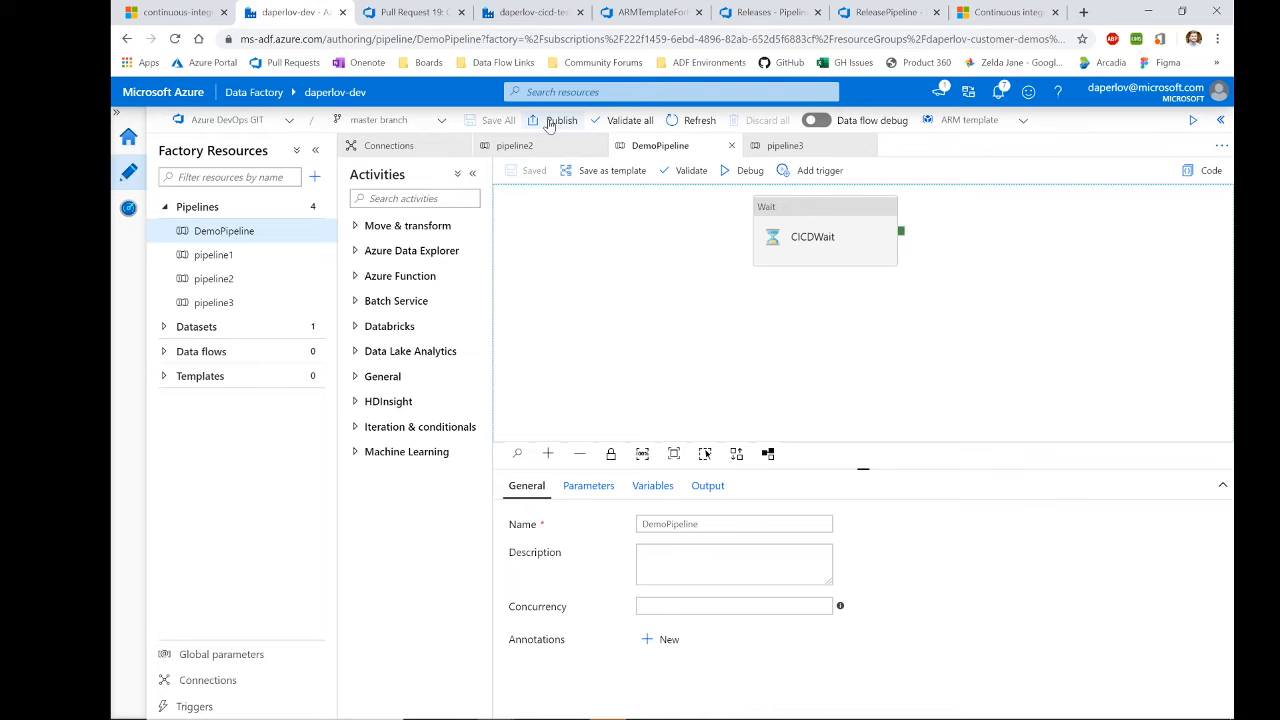
# Step: Publish the pending DemoPipeline (New) change to the adf_publish branch
pyautogui.click(550, 121)
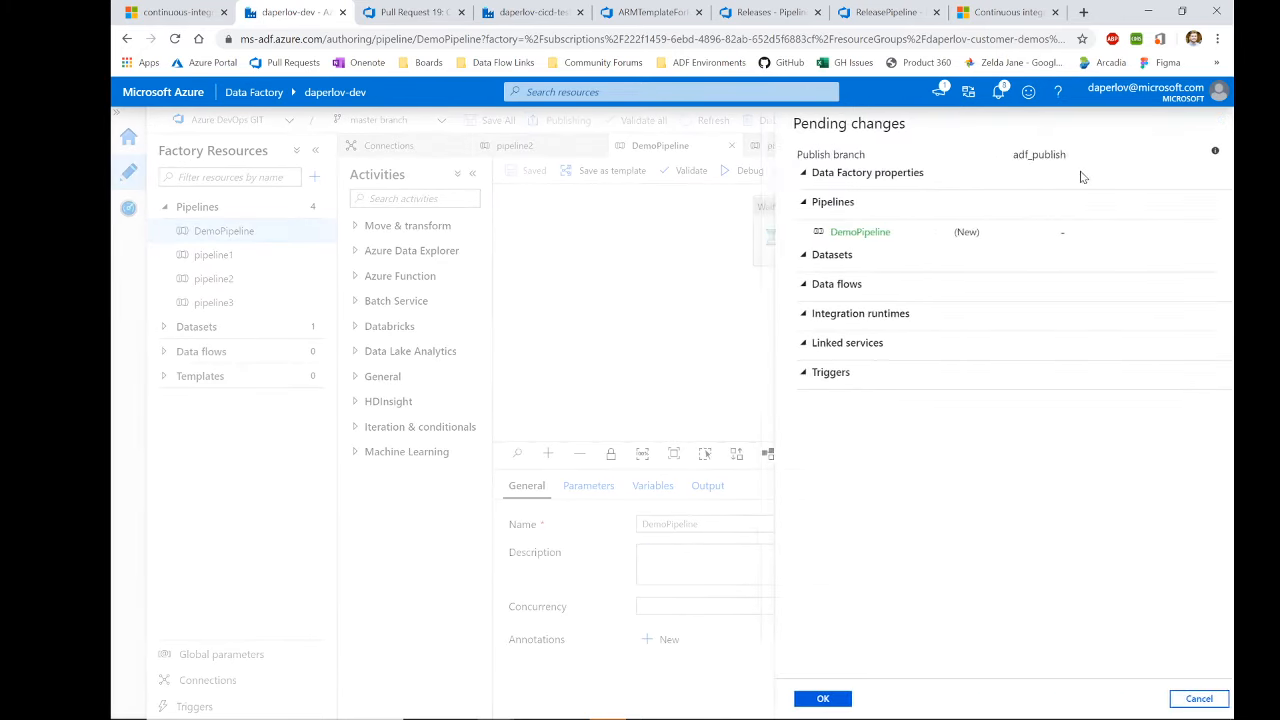
pyautogui.moveTo(826, 238); pyautogui.dragTo(999, 247)
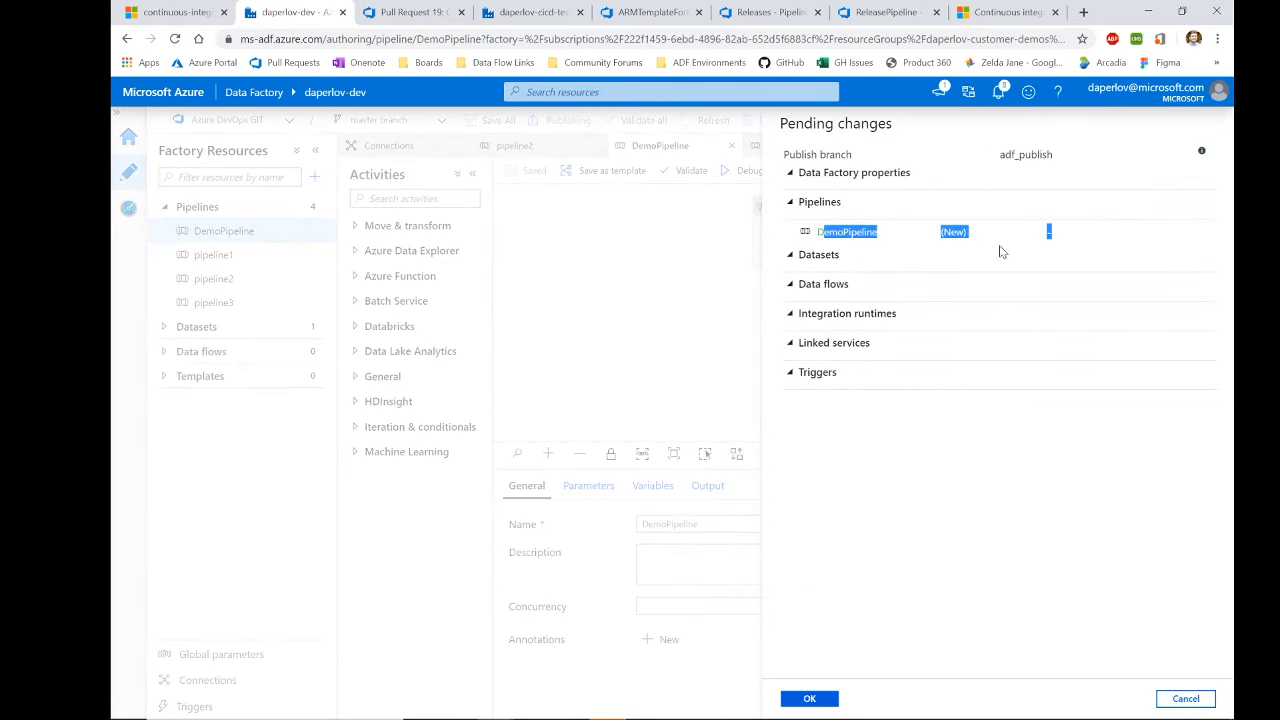
pyautogui.click(956, 338)
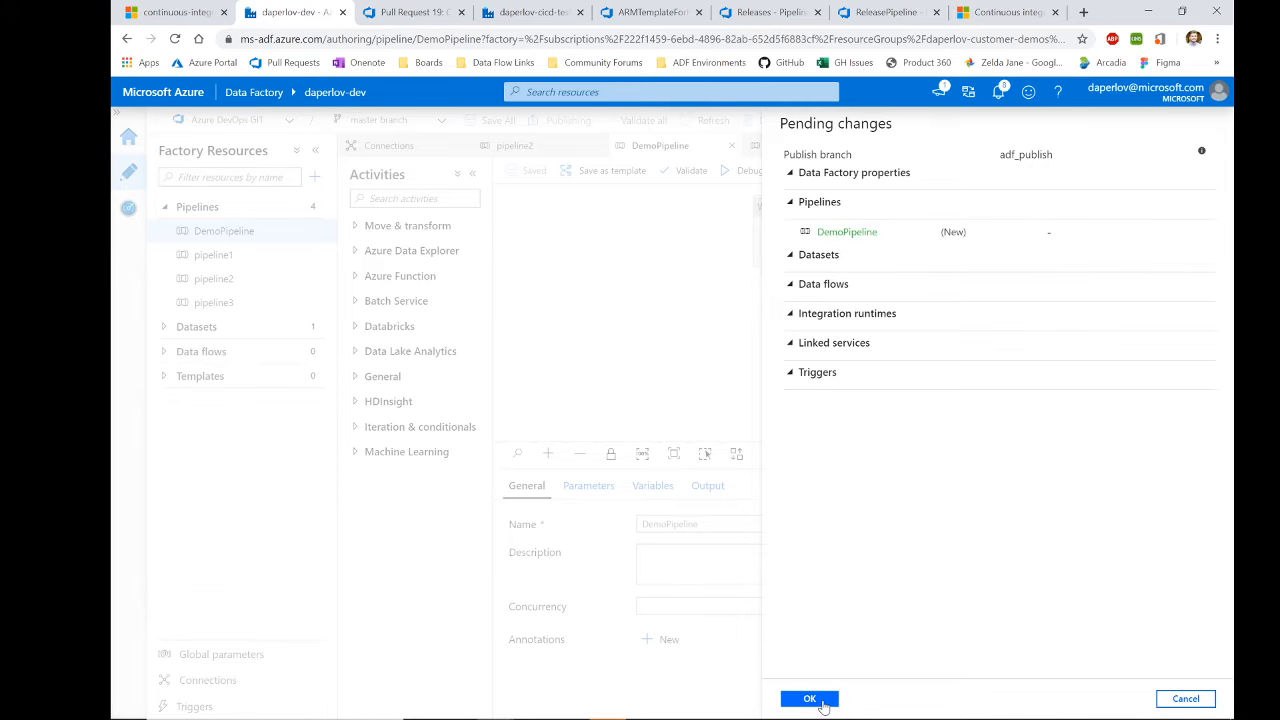
pyautogui.click(815, 700)
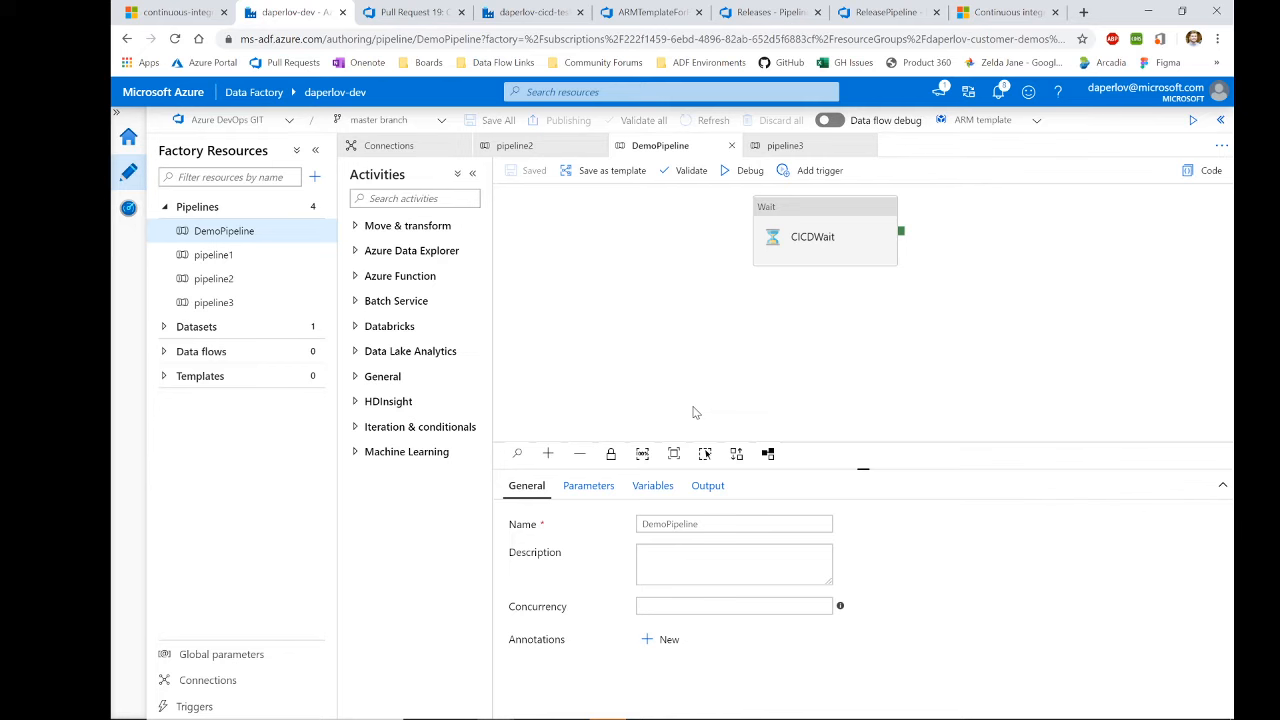
# Step: Start a new Azure Blob Storage linked service from the factory's linked services list
pyautogui.click(186, 681)
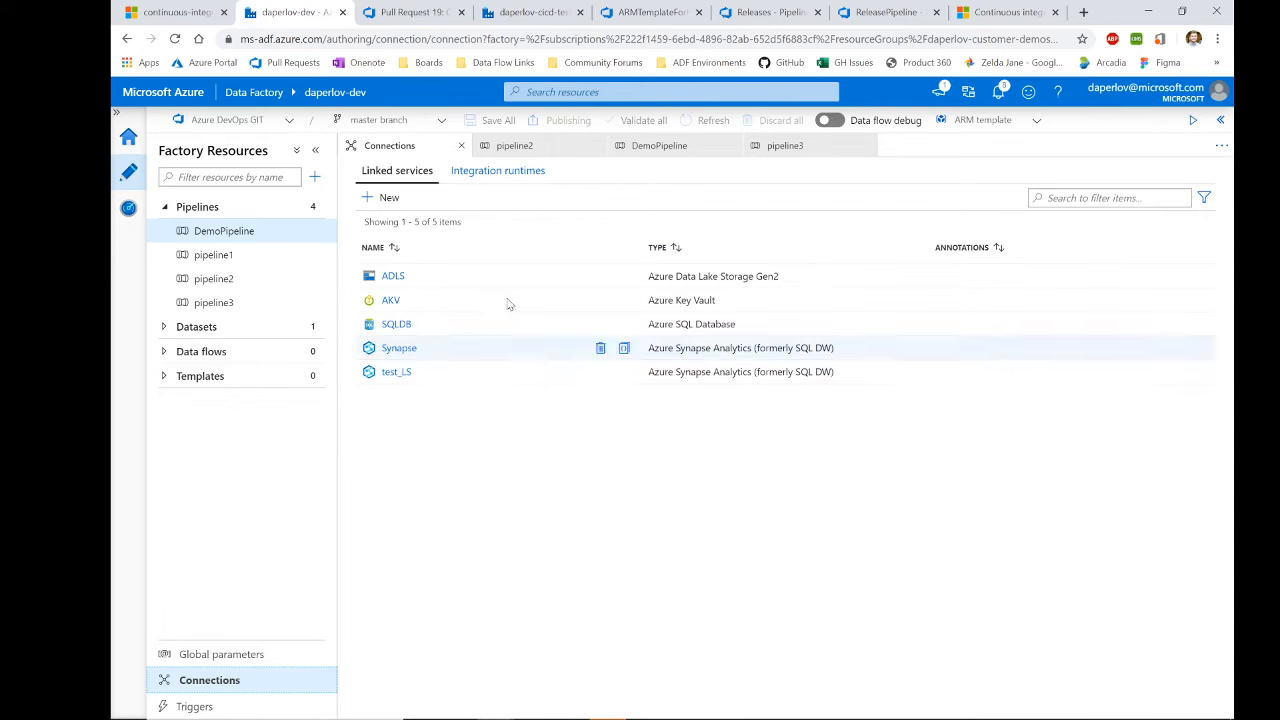
pyautogui.click(385, 197)
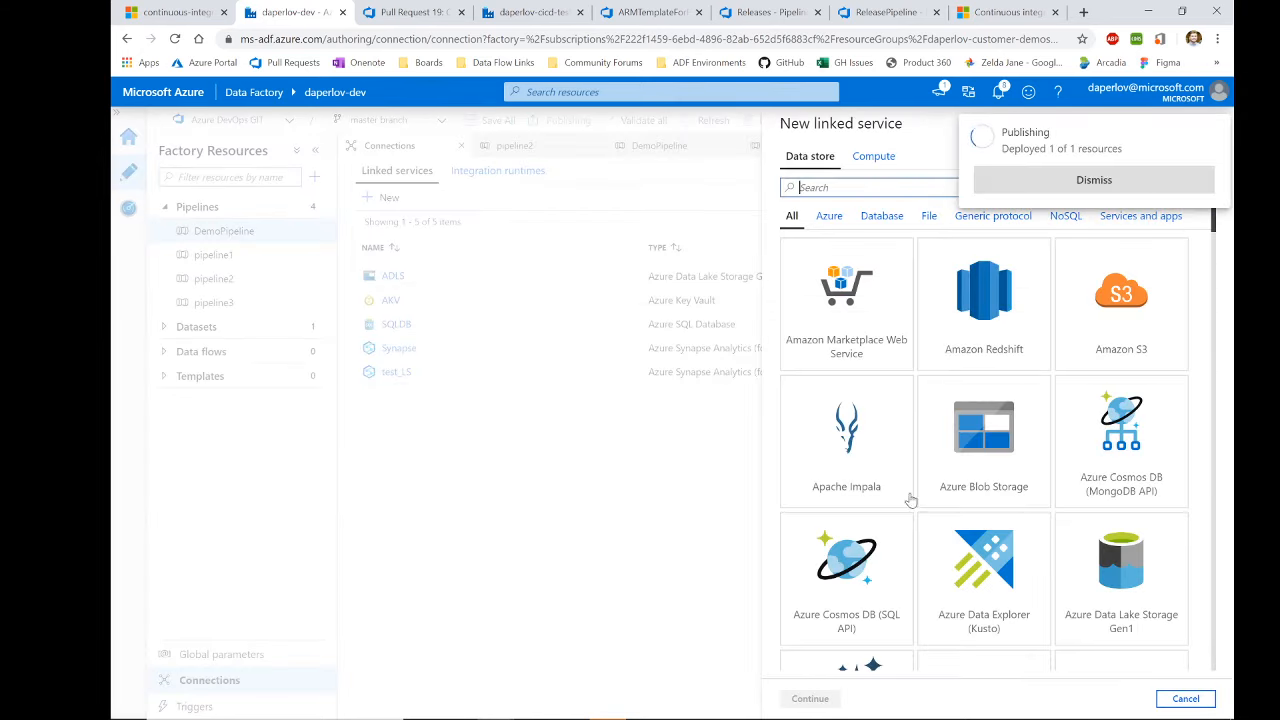
pyautogui.doubleClick(970, 453)
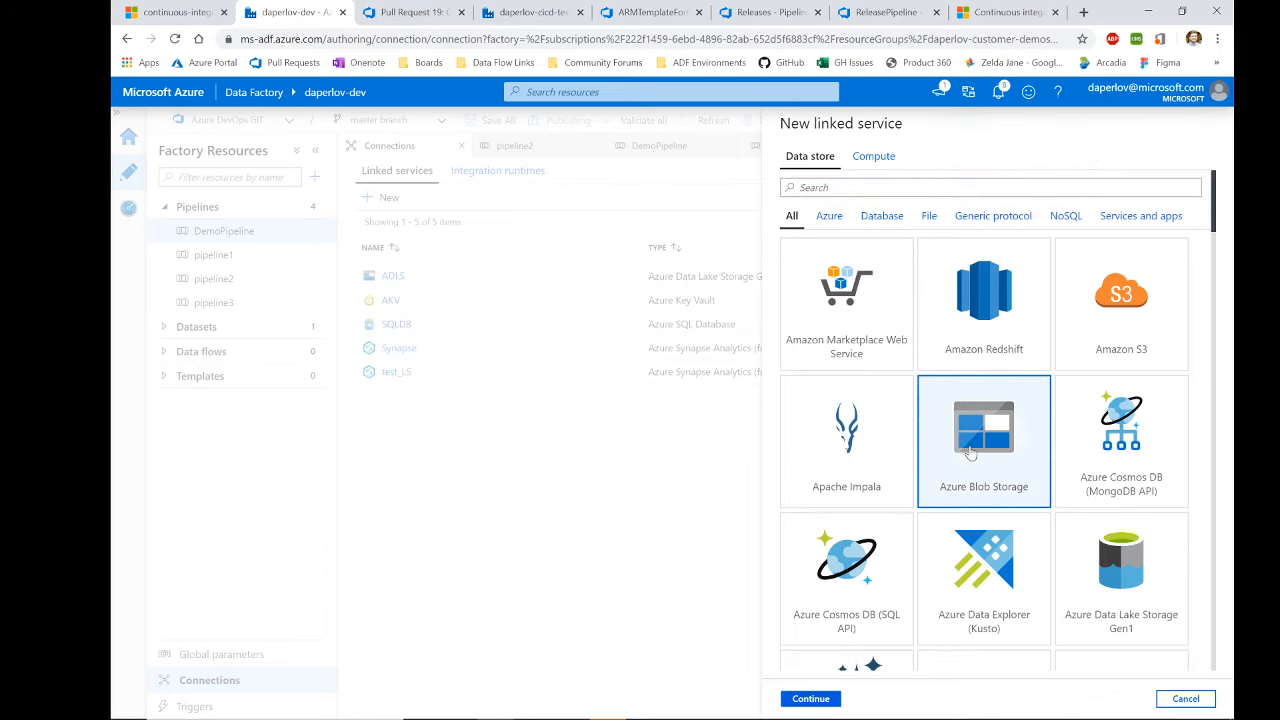
pyautogui.click(1043, 203)
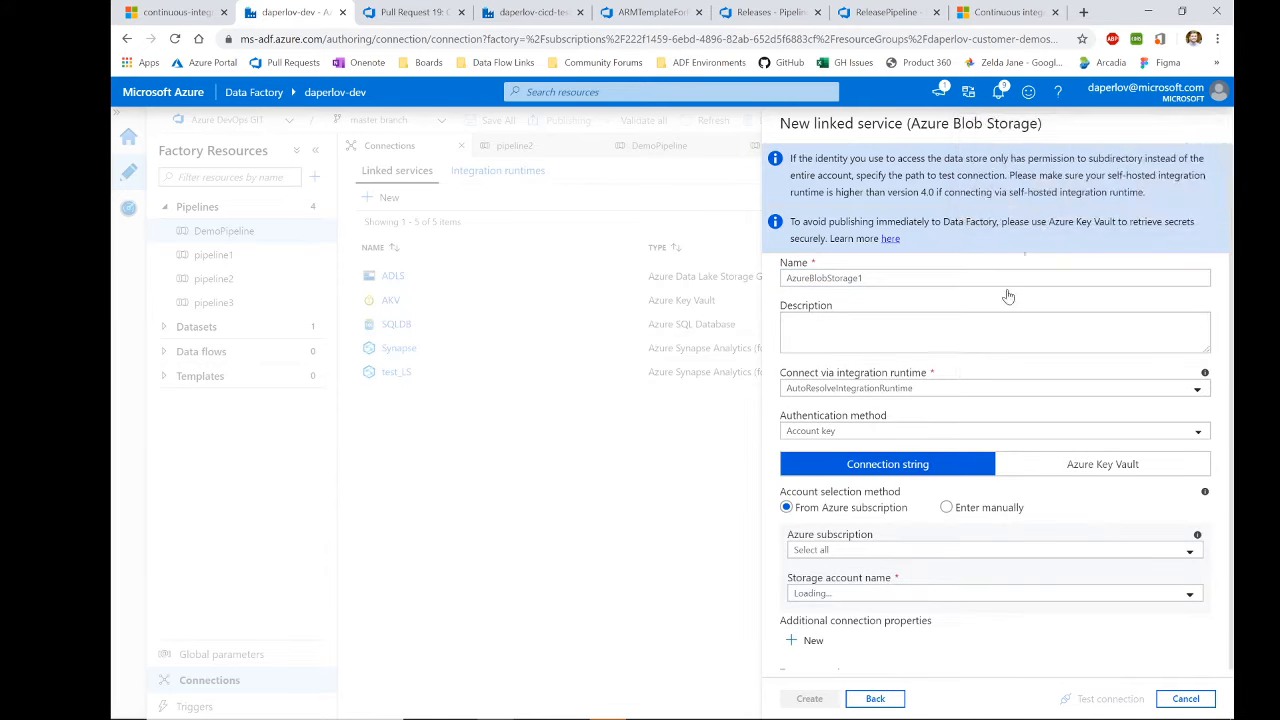
# Step: Authenticate it through Azure Key Vault AKV with secret blobsecret, then cancel without saving
pyautogui.click(858, 433)
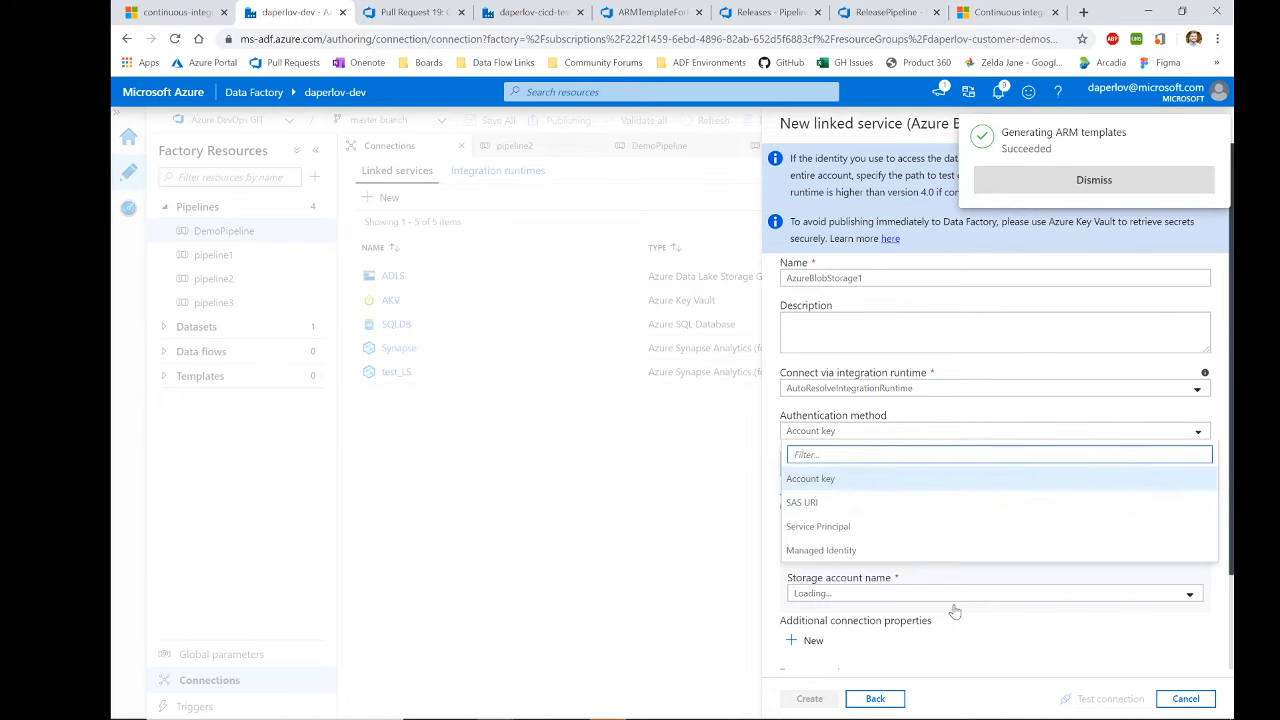
pyautogui.click(977, 635)
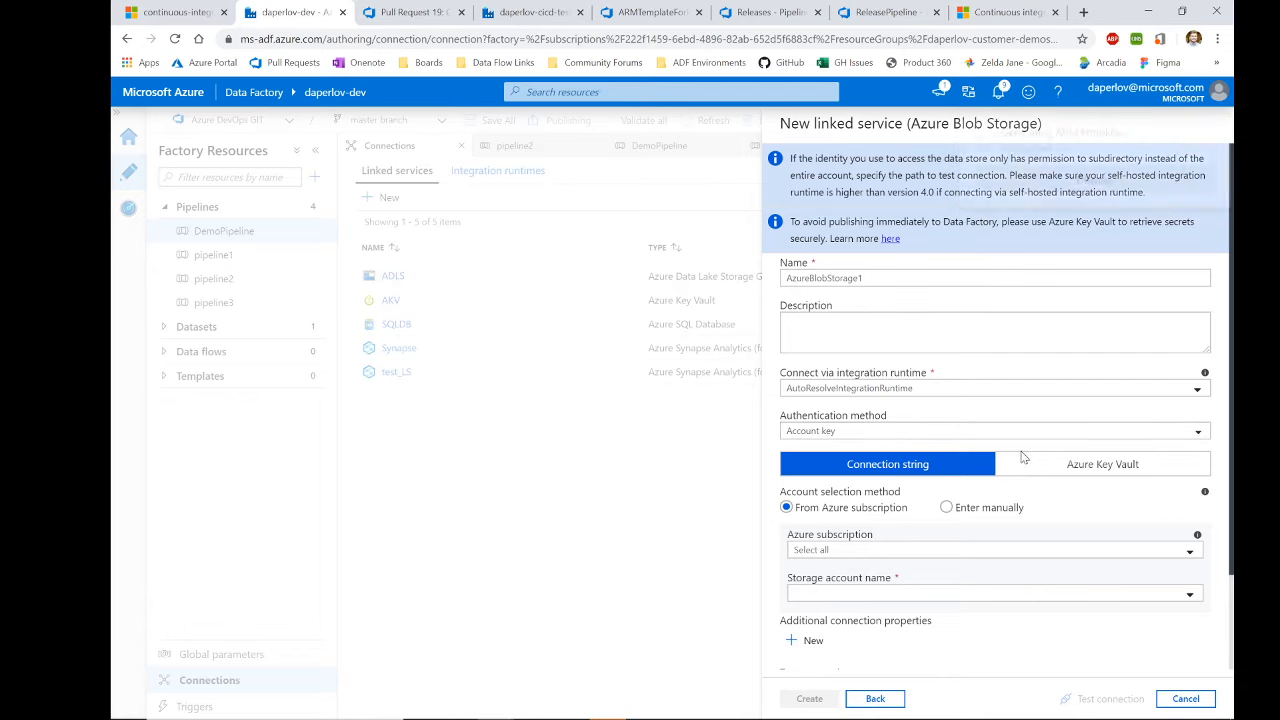
pyautogui.click(1090, 464)
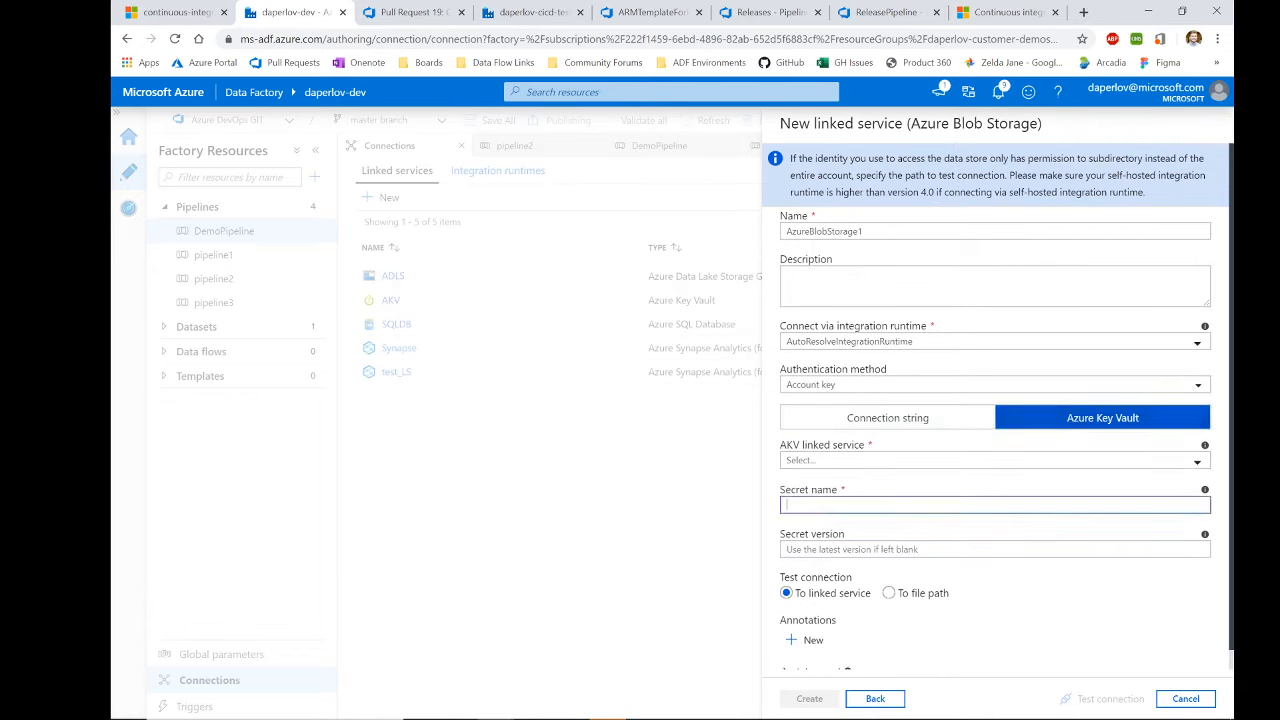
pyautogui.click(835, 460)
pyautogui.click(830, 558)
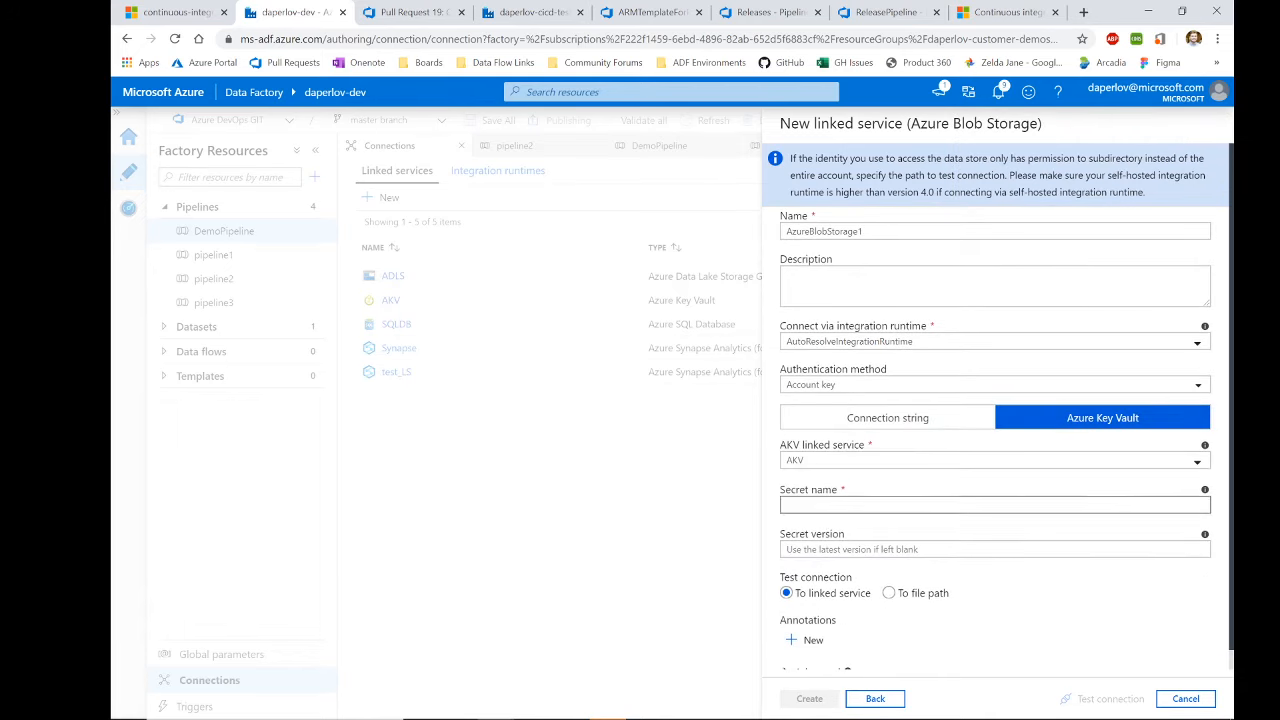
pyautogui.write('blobsecret')
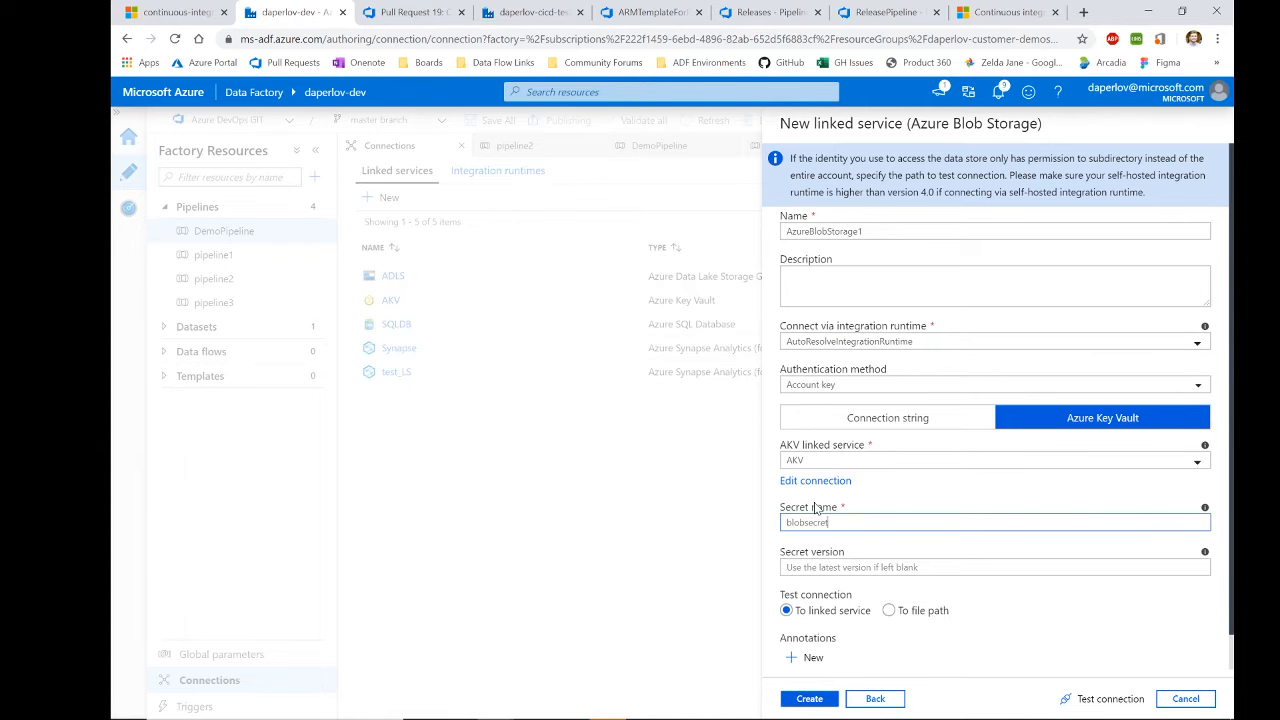
pyautogui.click(1186, 698)
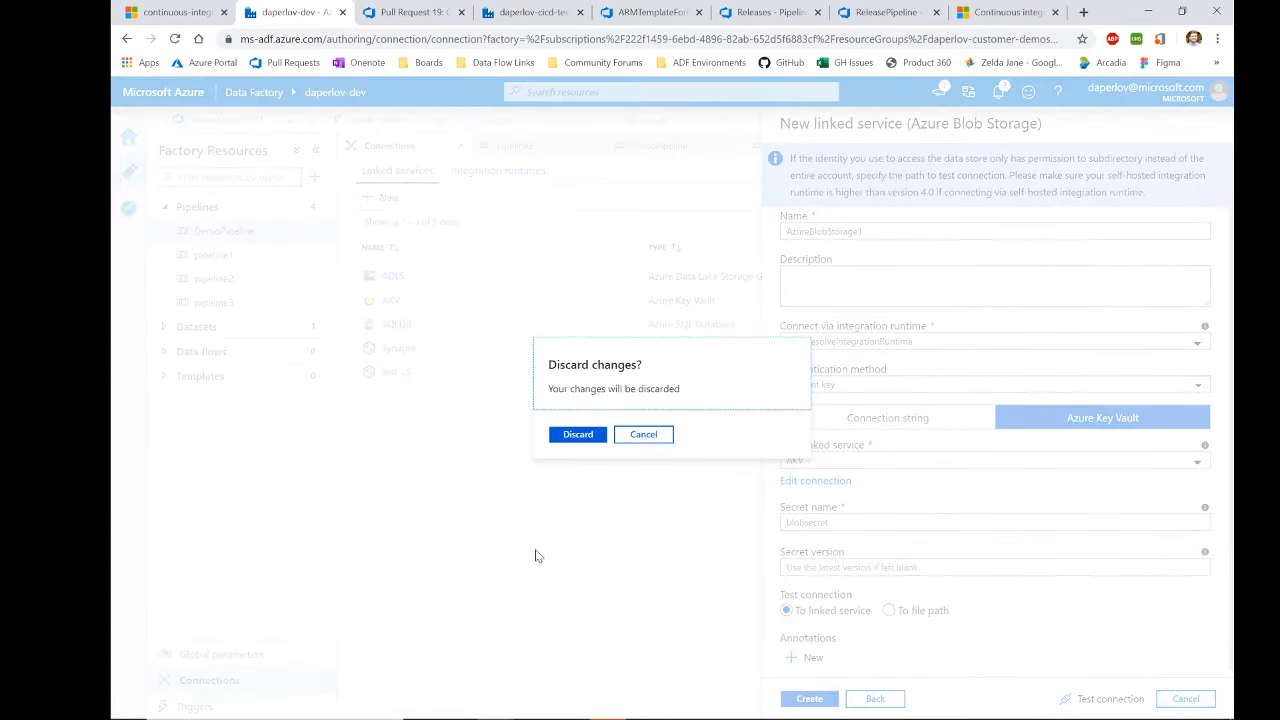
# Step: Discard AzureBlobStorage1, leaving ADLS, AKV, SQLDB, Synapse and test_LS linked services
pyautogui.click(565, 435)
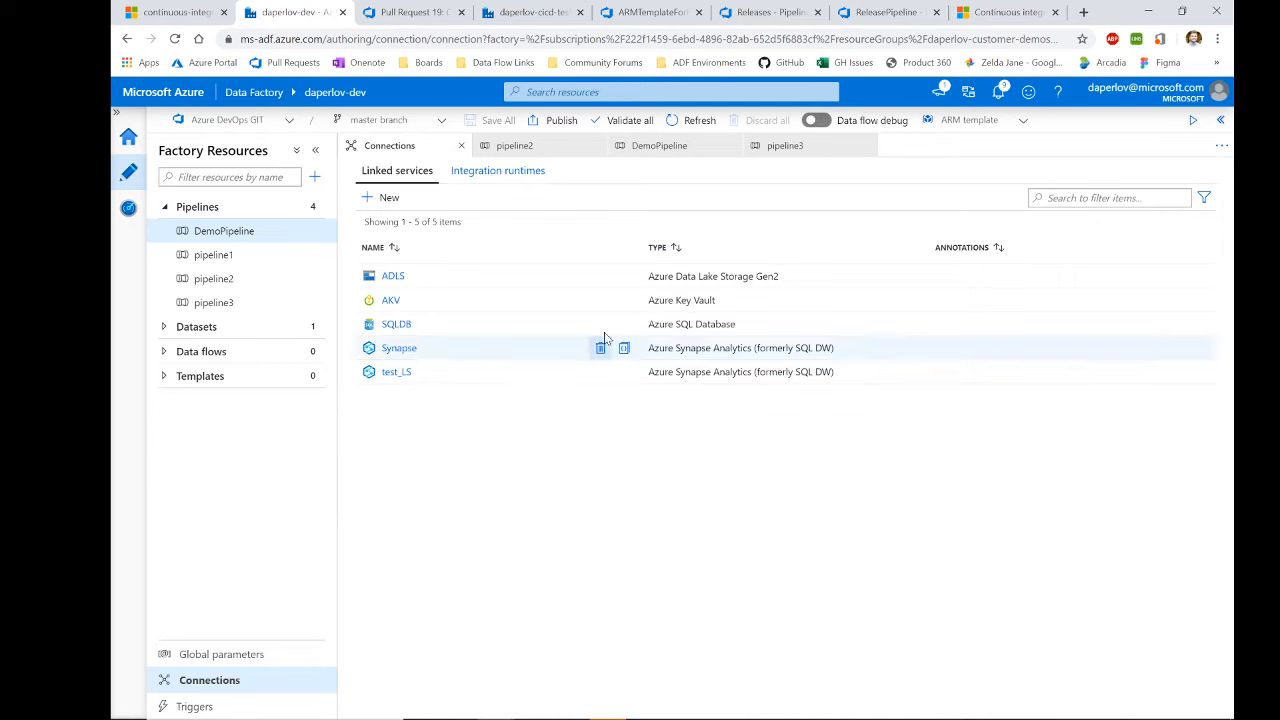
pyautogui.moveTo(715, 300); pyautogui.dragTo(380, 300)
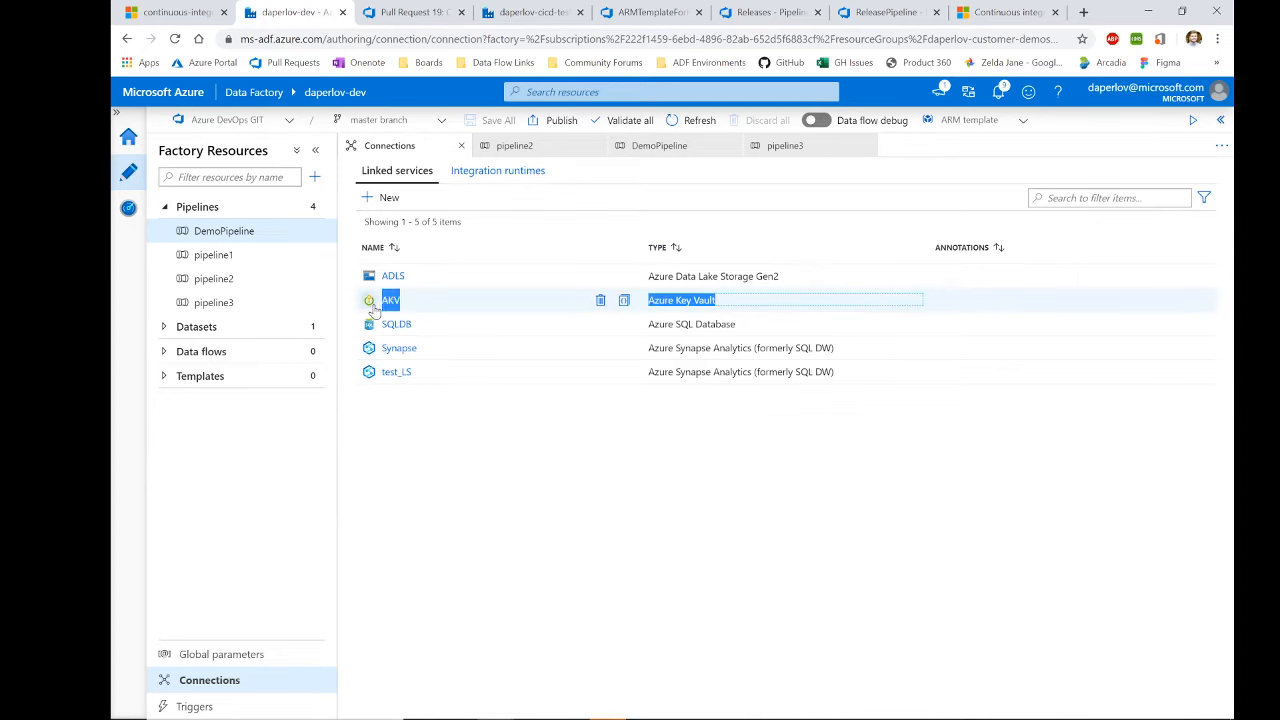
pyautogui.click(488, 459)
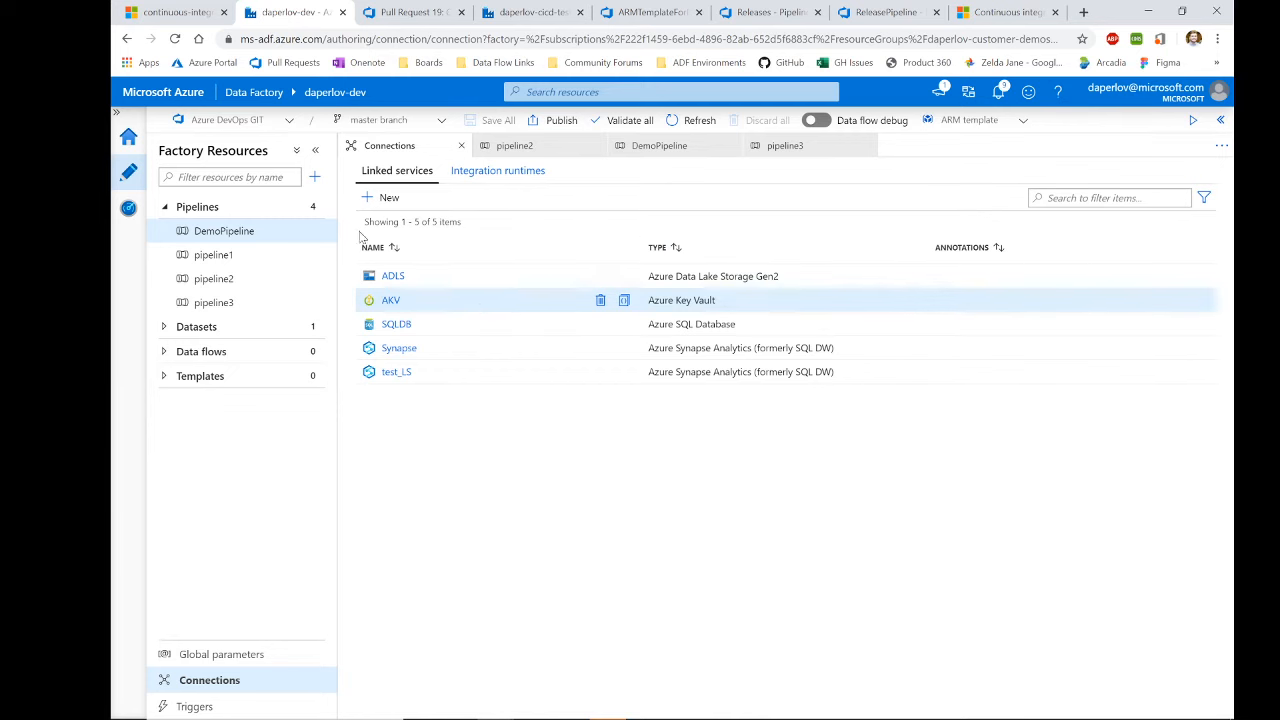
# Step: Open pipeline1 and bring its Wait1 activity into view on the canvas
pyautogui.click(283, 257)
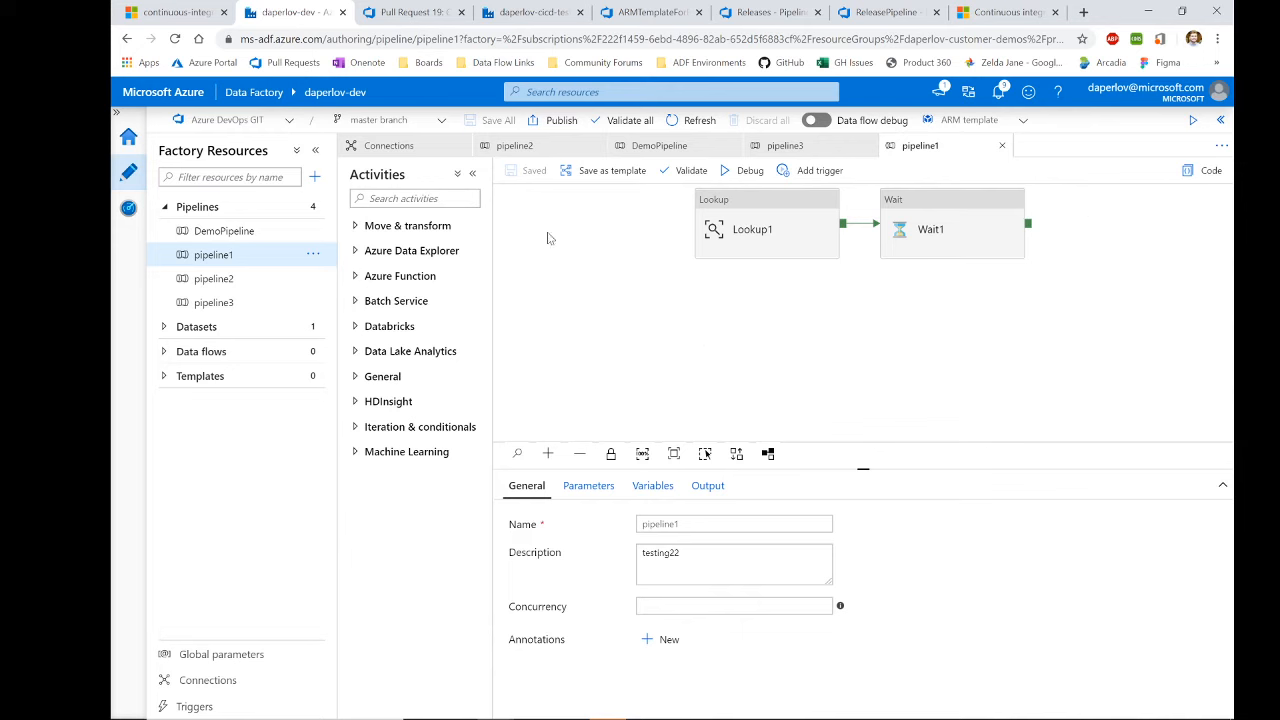
pyautogui.moveTo(697, 283); pyautogui.dragTo(594, 311)
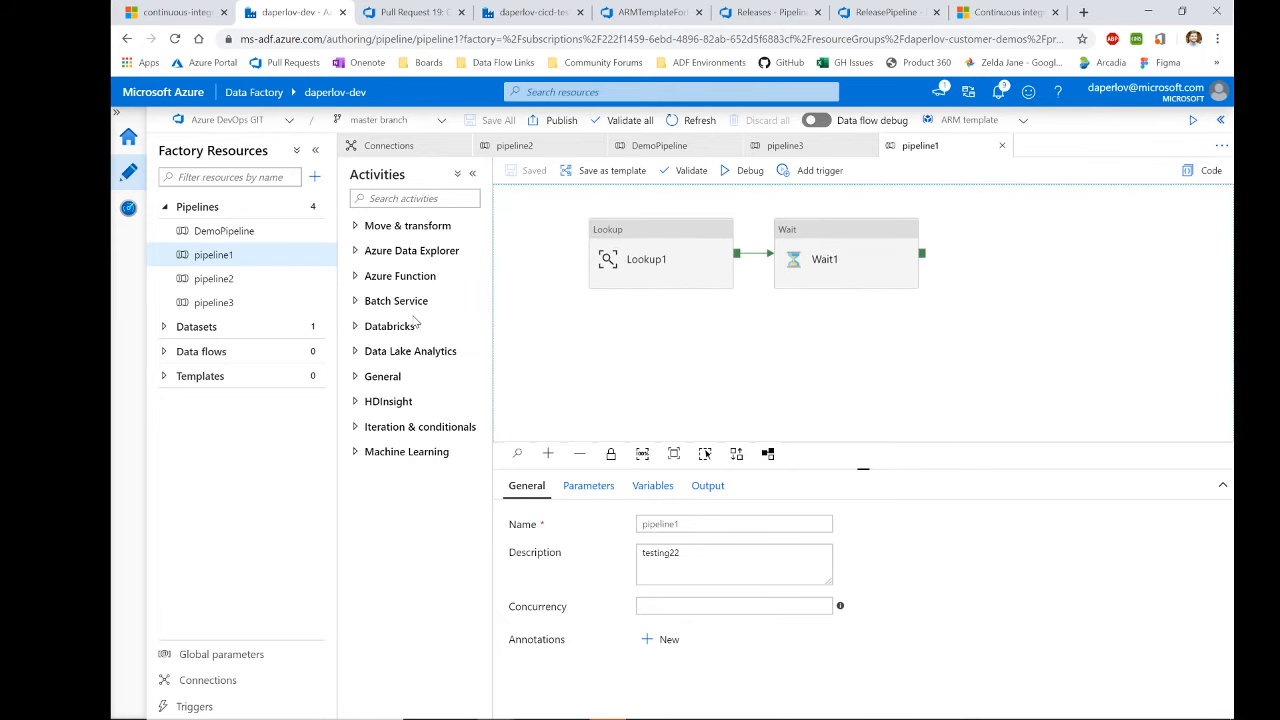
pyautogui.click(391, 332)
pyautogui.click(393, 332)
# Step: Add an Append variable activity after Wait1, delete it again, and view pipeline1's JSON
pyautogui.click(387, 381)
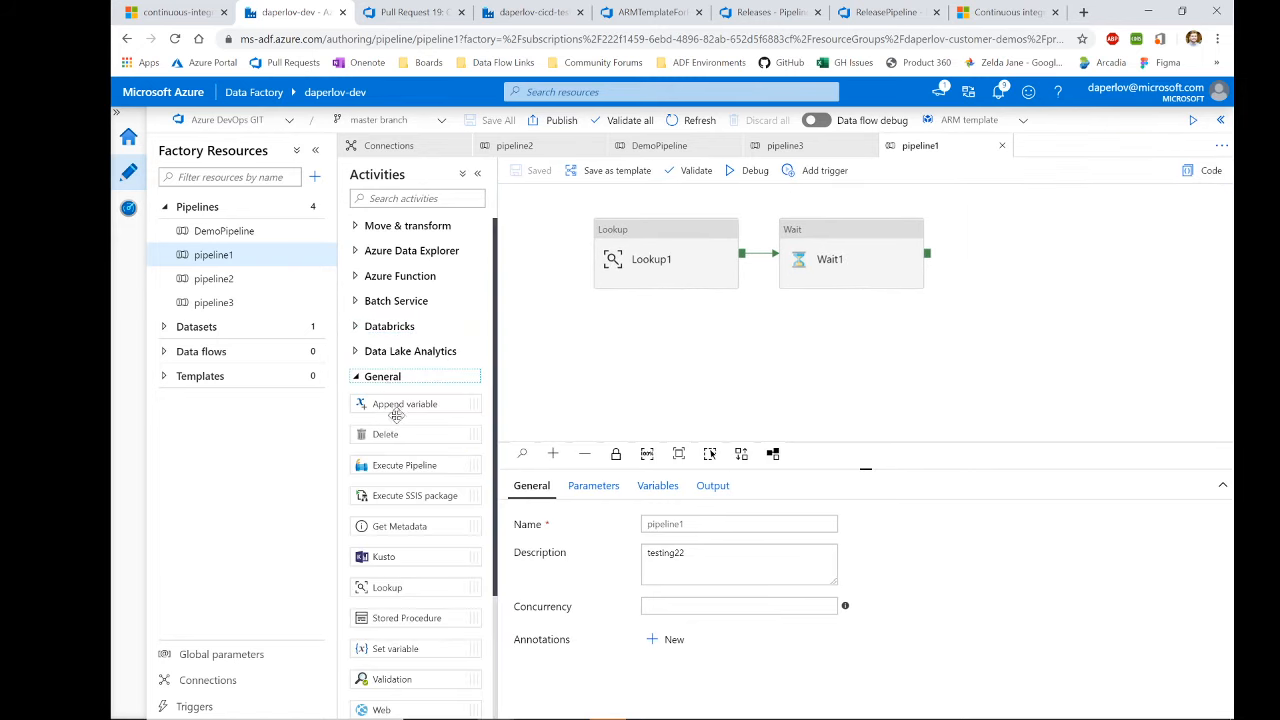
pyautogui.moveTo(400, 404); pyautogui.dragTo(1023, 256)
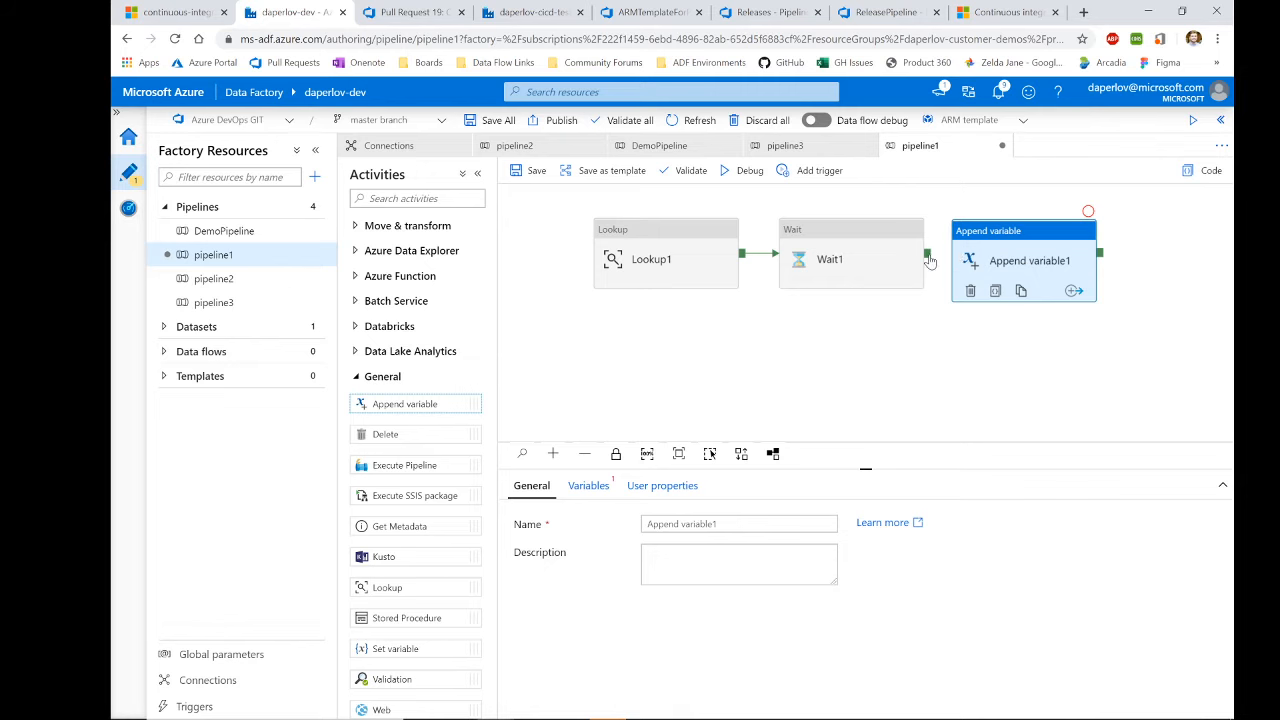
pyautogui.moveTo(927, 253); pyautogui.dragTo(975, 260)
pyautogui.click(975, 260)
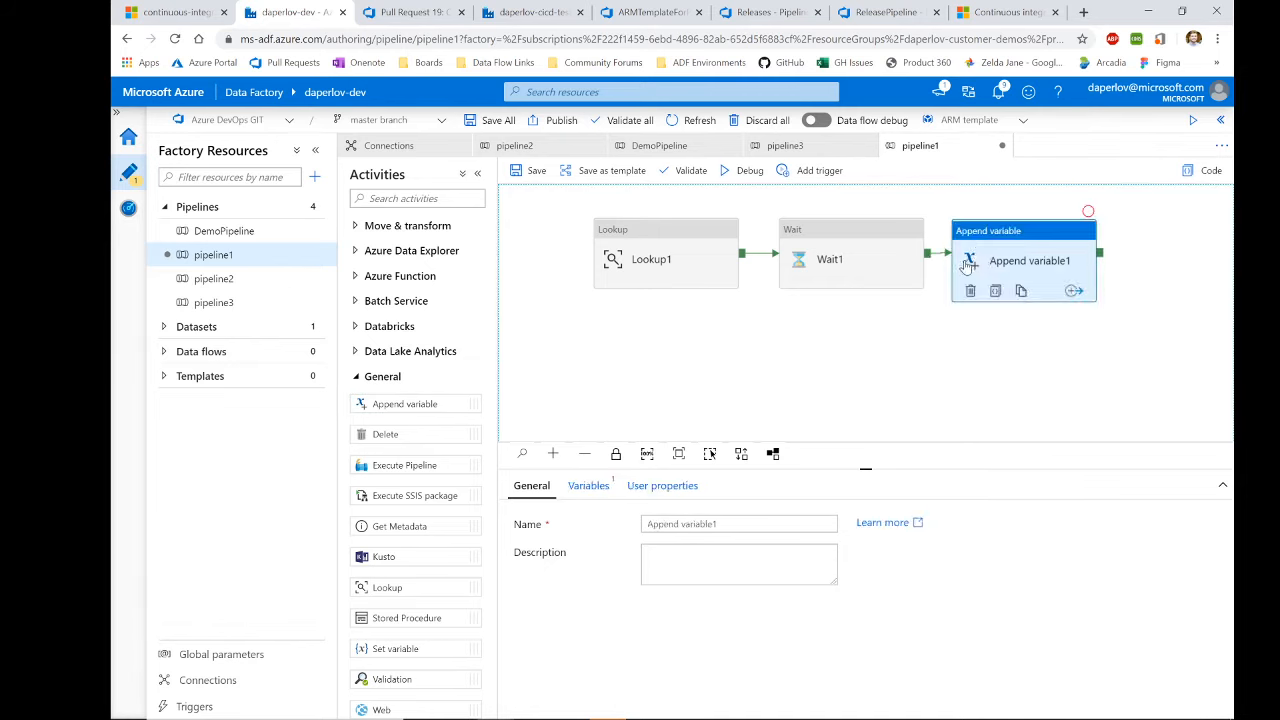
pyautogui.press('Delete')
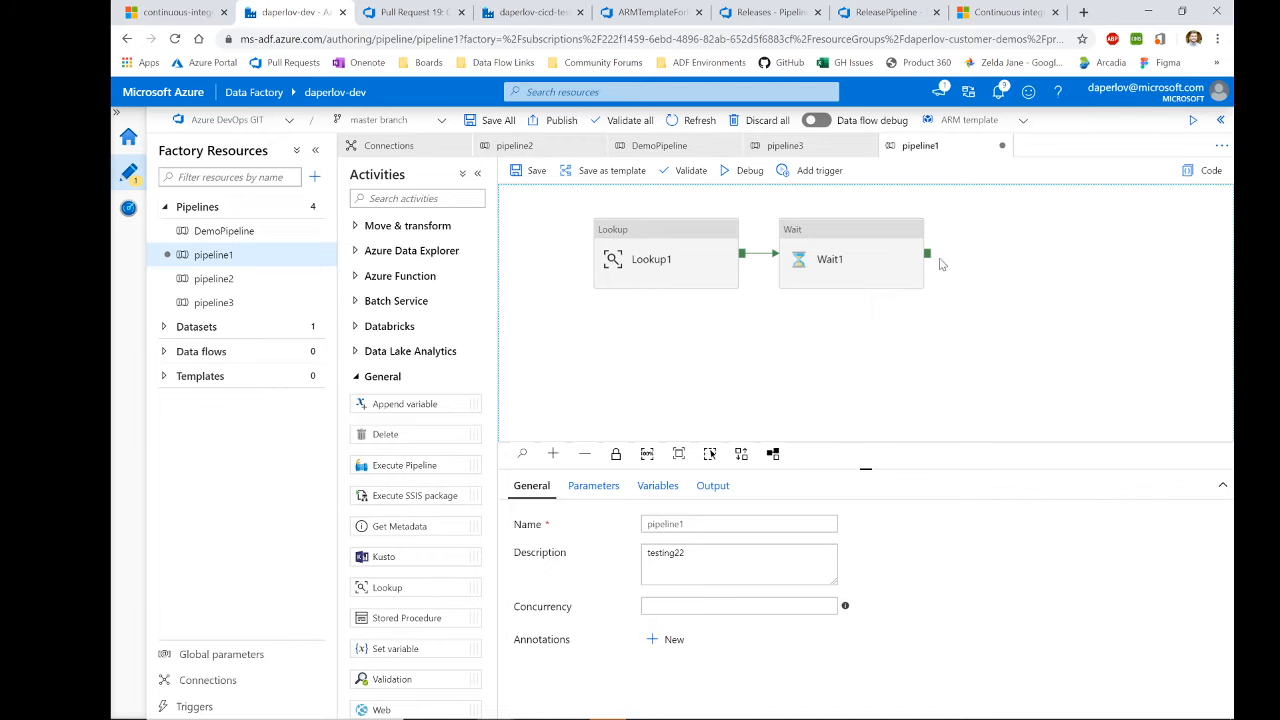
pyautogui.click(1204, 170)
pyautogui.scroll(-15, 268, 407)
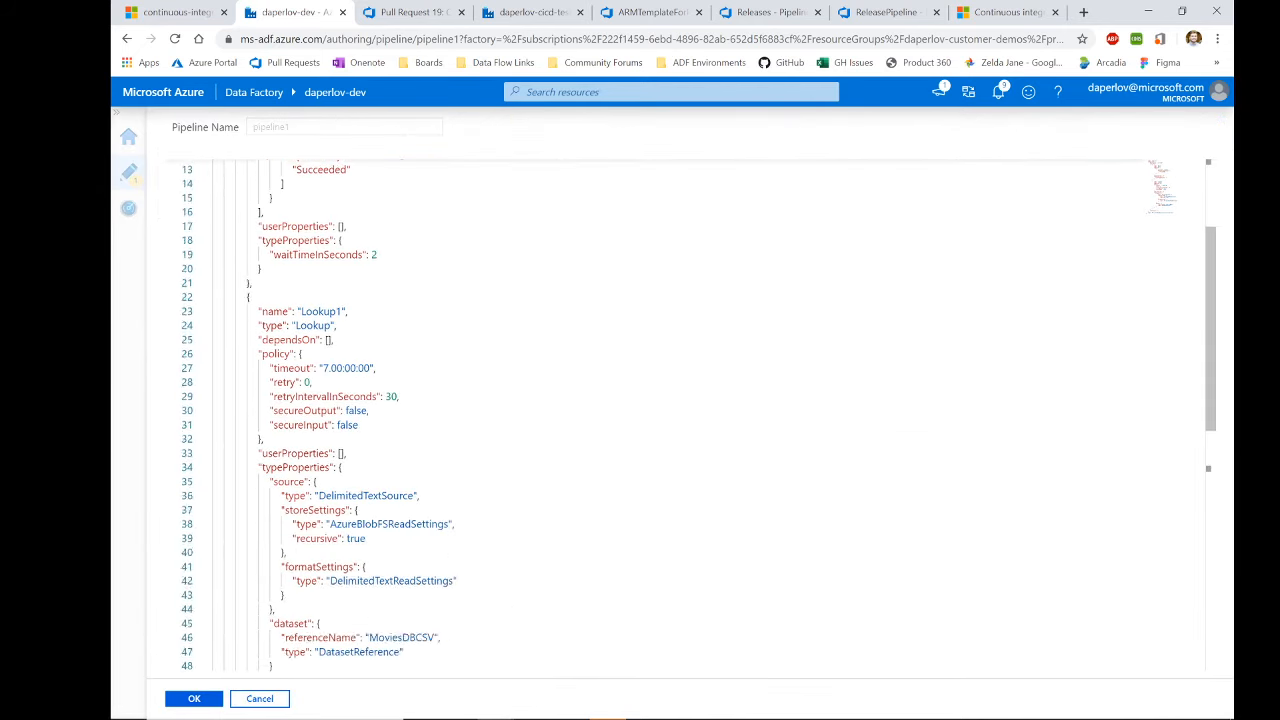
pyautogui.scroll(15, 268, 407)
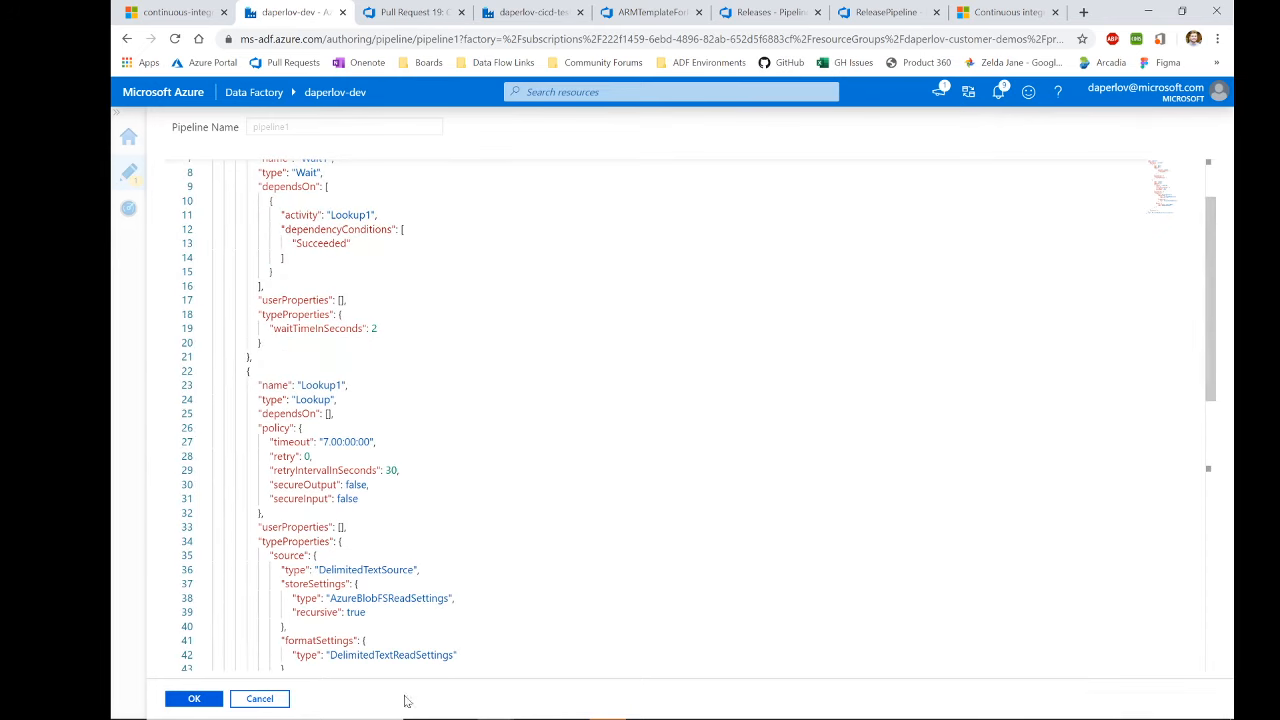
pyautogui.click(259, 698)
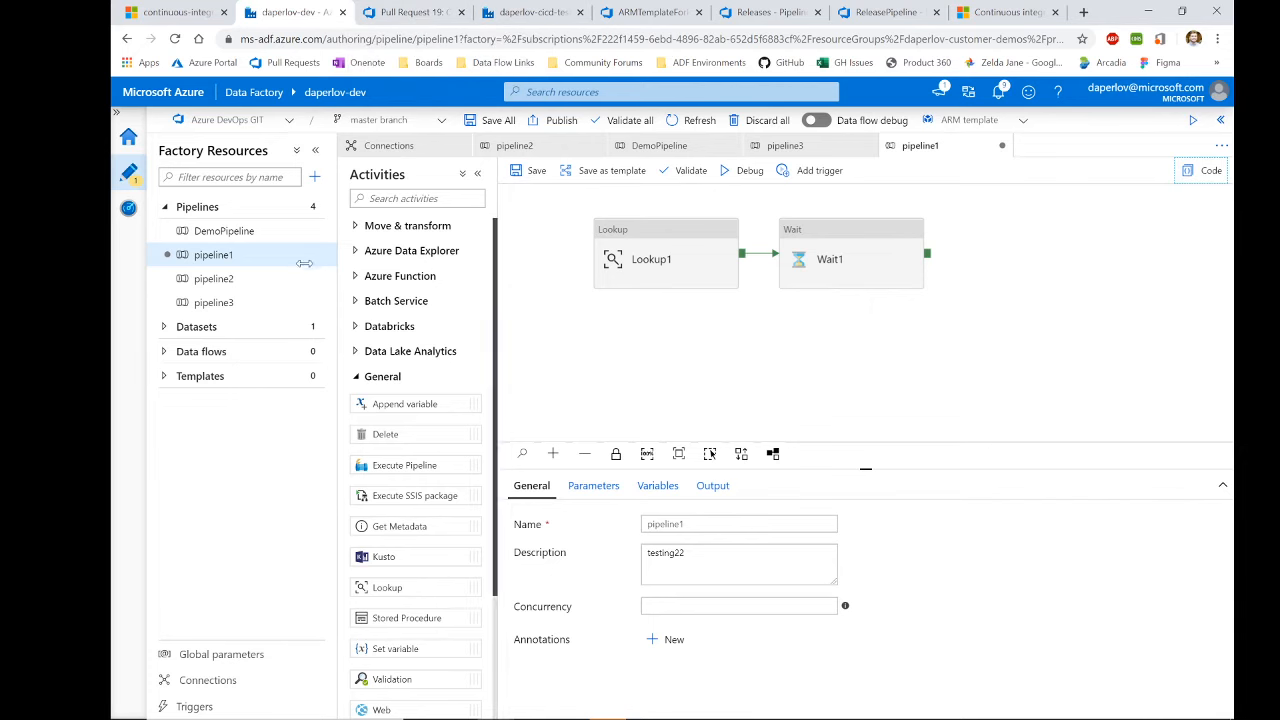
# Step: Open pipeline2's JSON, confirm Wait1's waitTimeInSeconds is 1, and close it unchanged
pyautogui.click(251, 300)
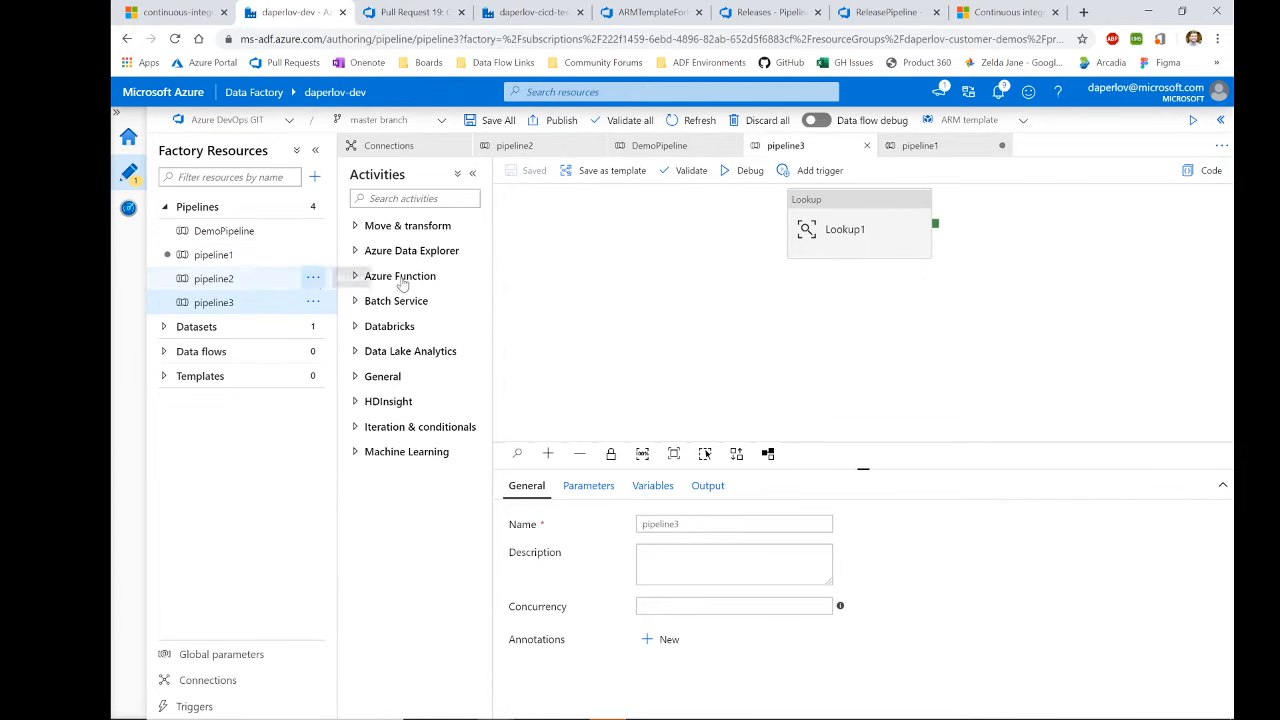
pyautogui.click(258, 280)
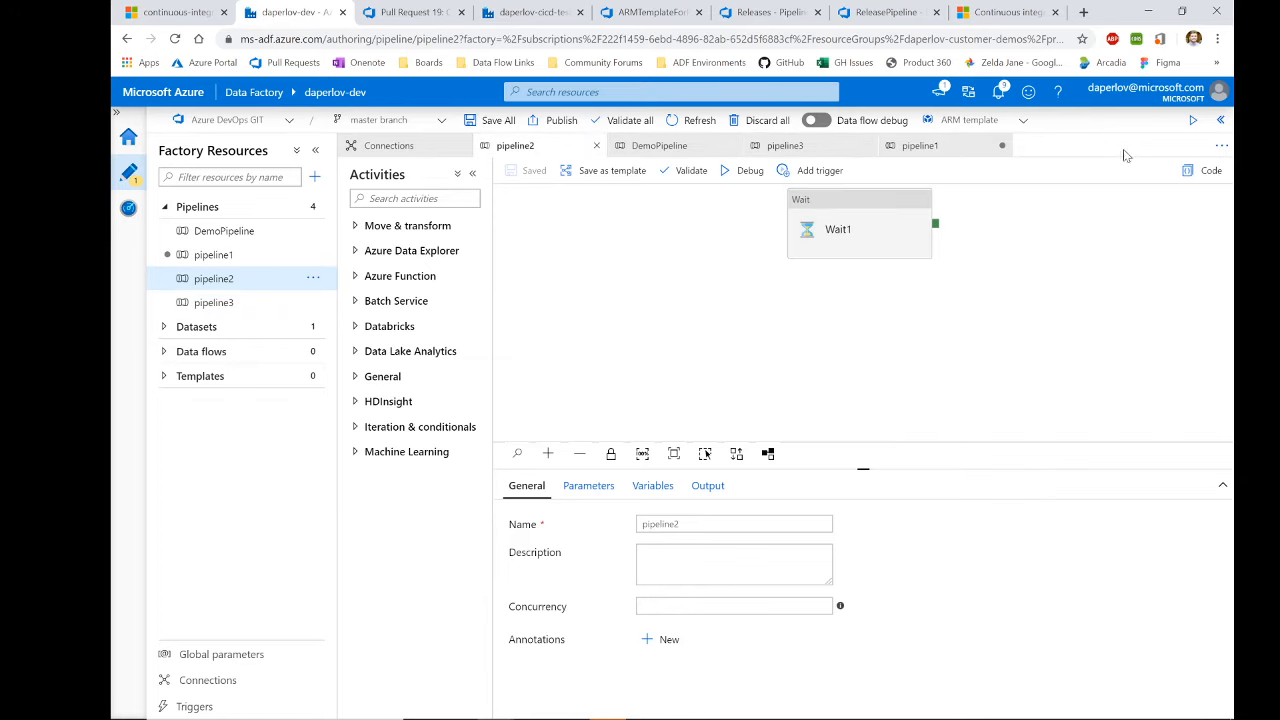
pyautogui.click(1205, 170)
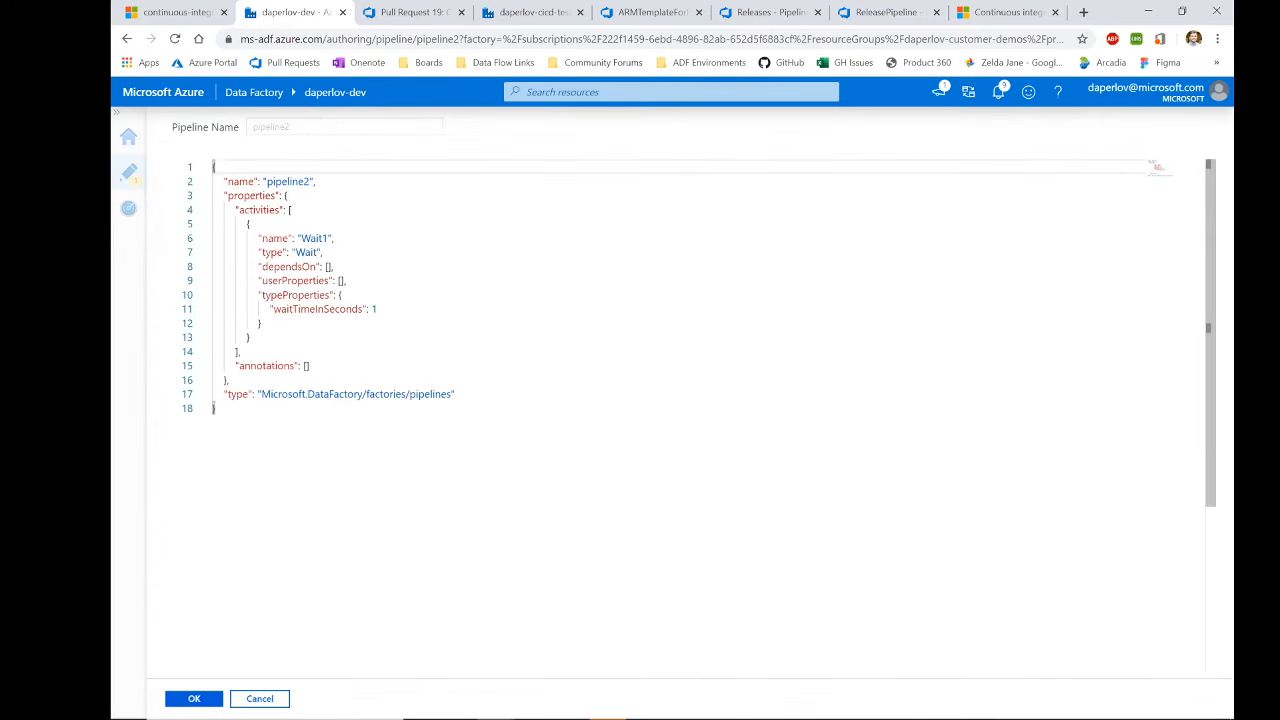
pyautogui.moveTo(377, 309); pyautogui.dragTo(256, 309)
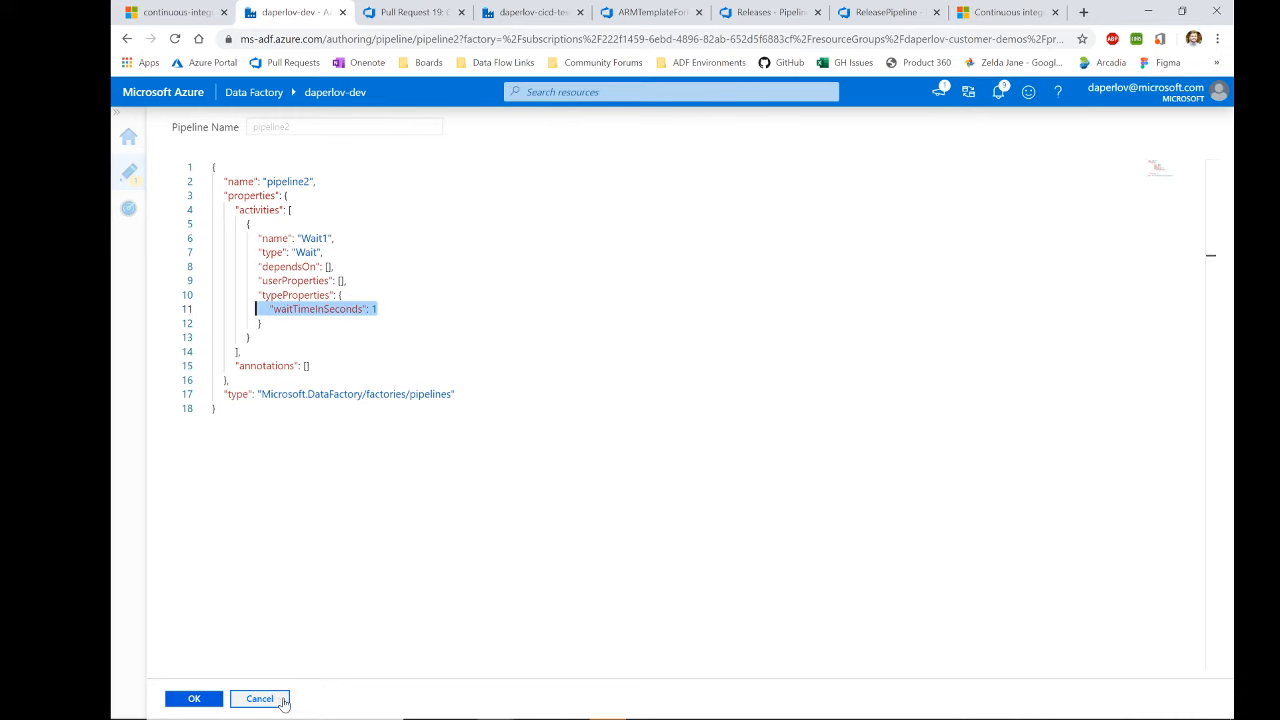
pyautogui.click(283, 700)
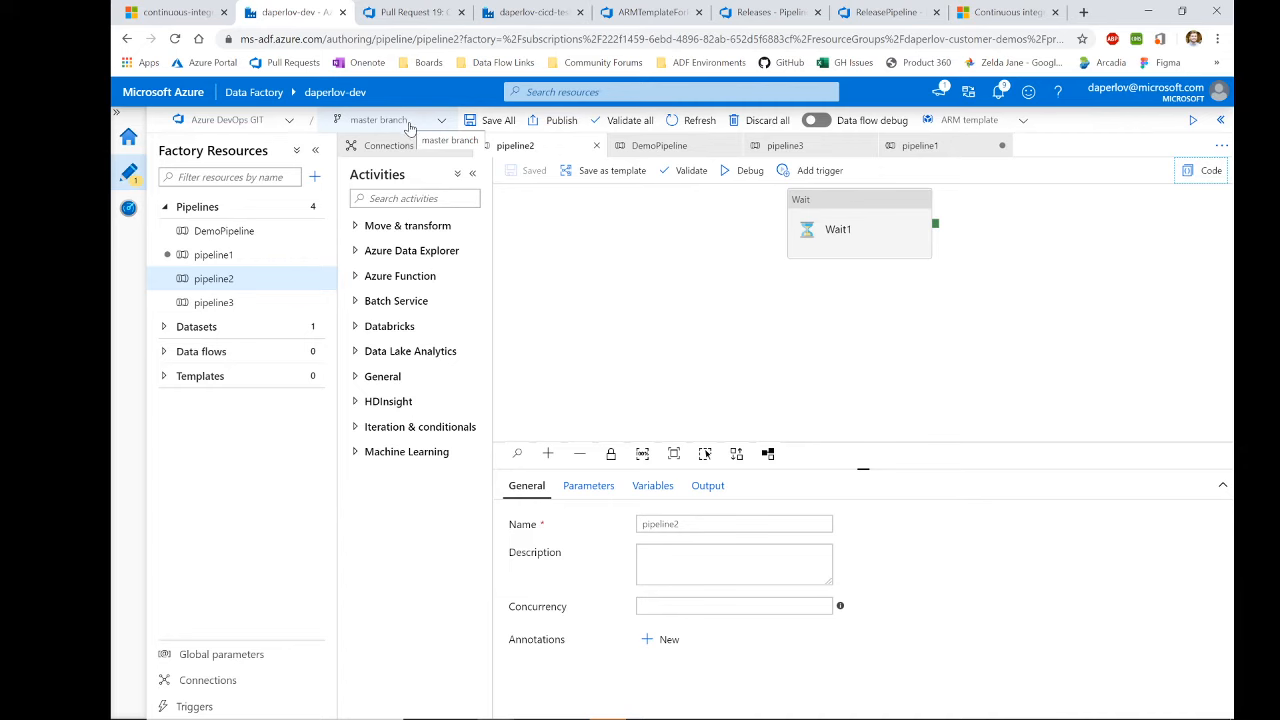
# Step: Switch to Data Factory mode discarding changes, check published DemoPipeline, then return to ARMTemplateForFactory.json
pyautogui.click(240, 120)
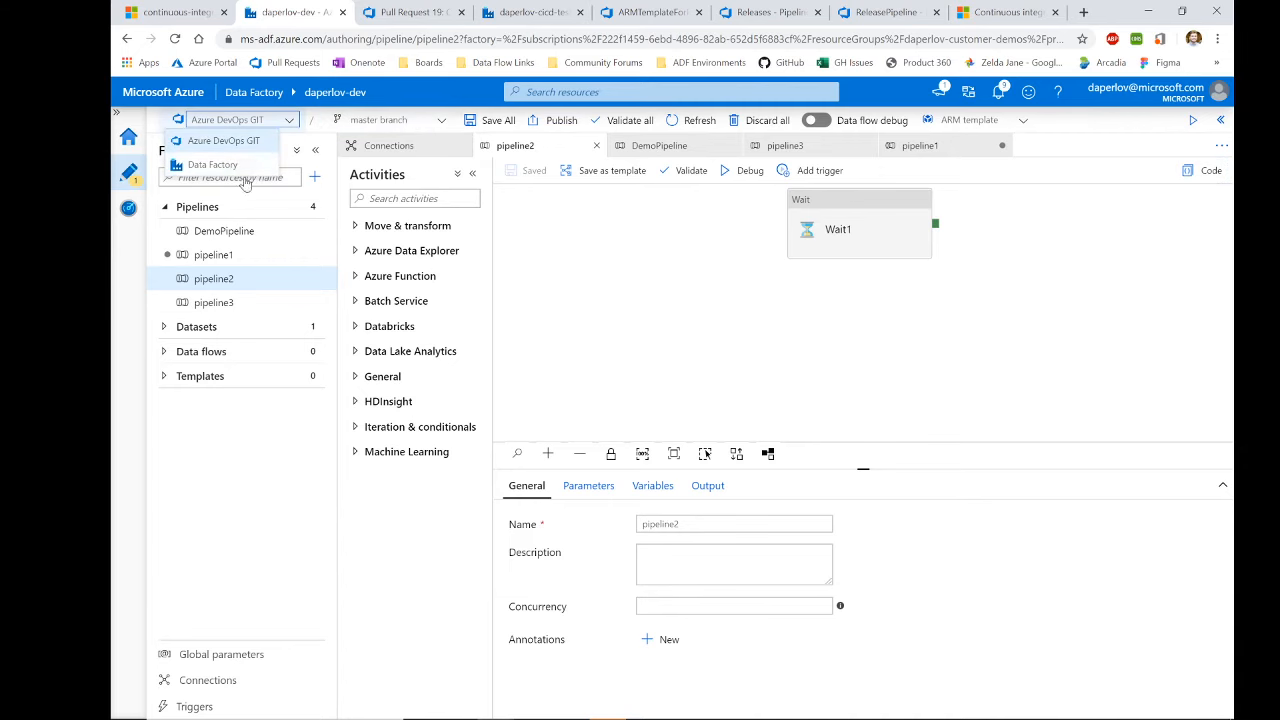
pyautogui.click(245, 168)
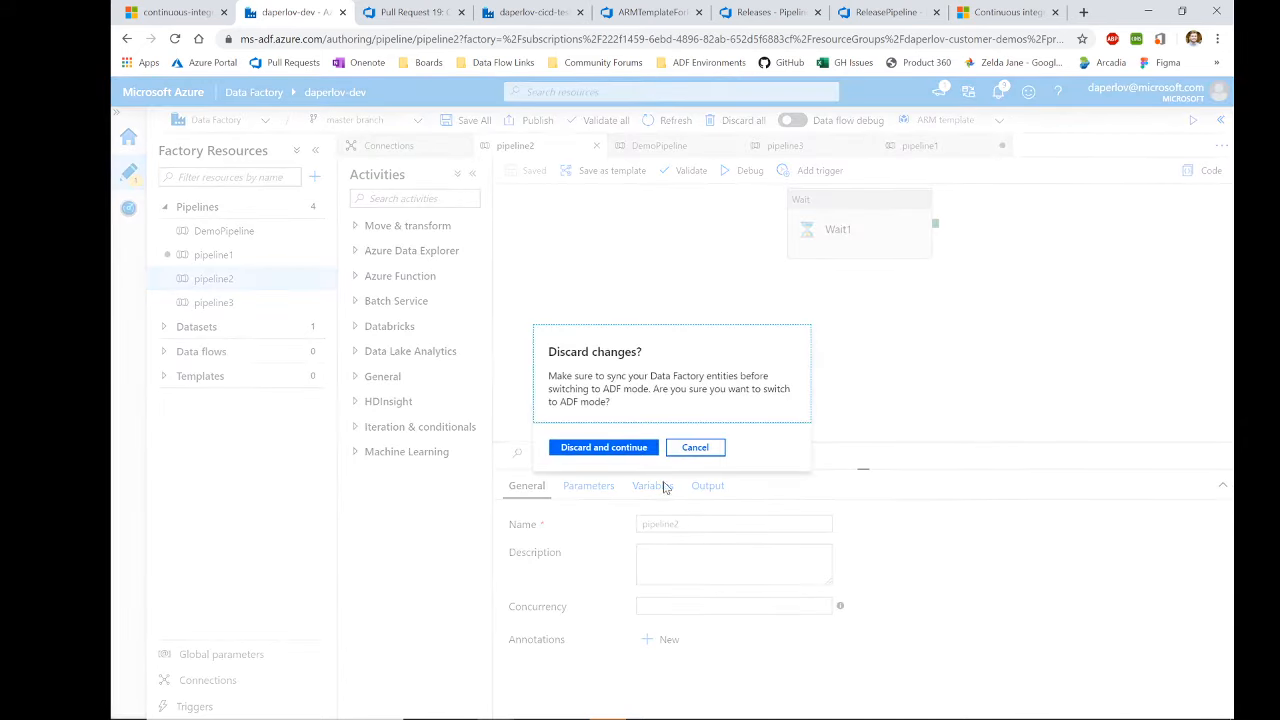
pyautogui.click(620, 449)
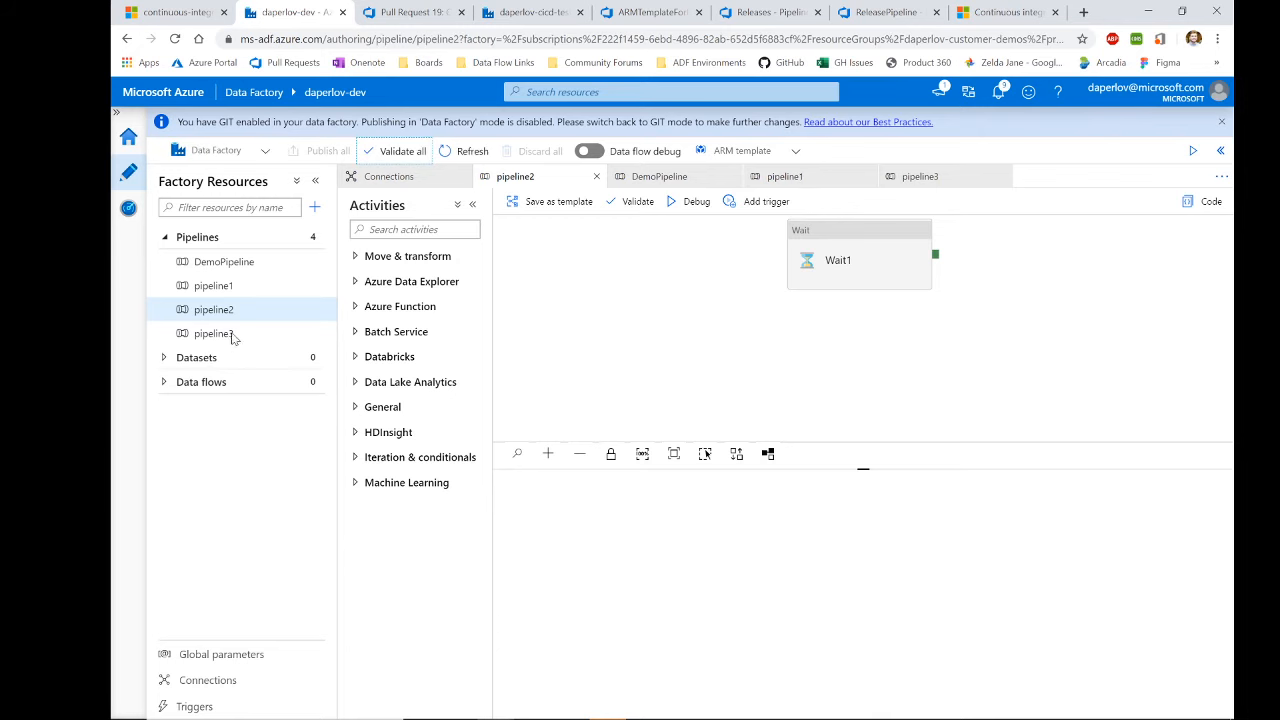
pyautogui.click(248, 265)
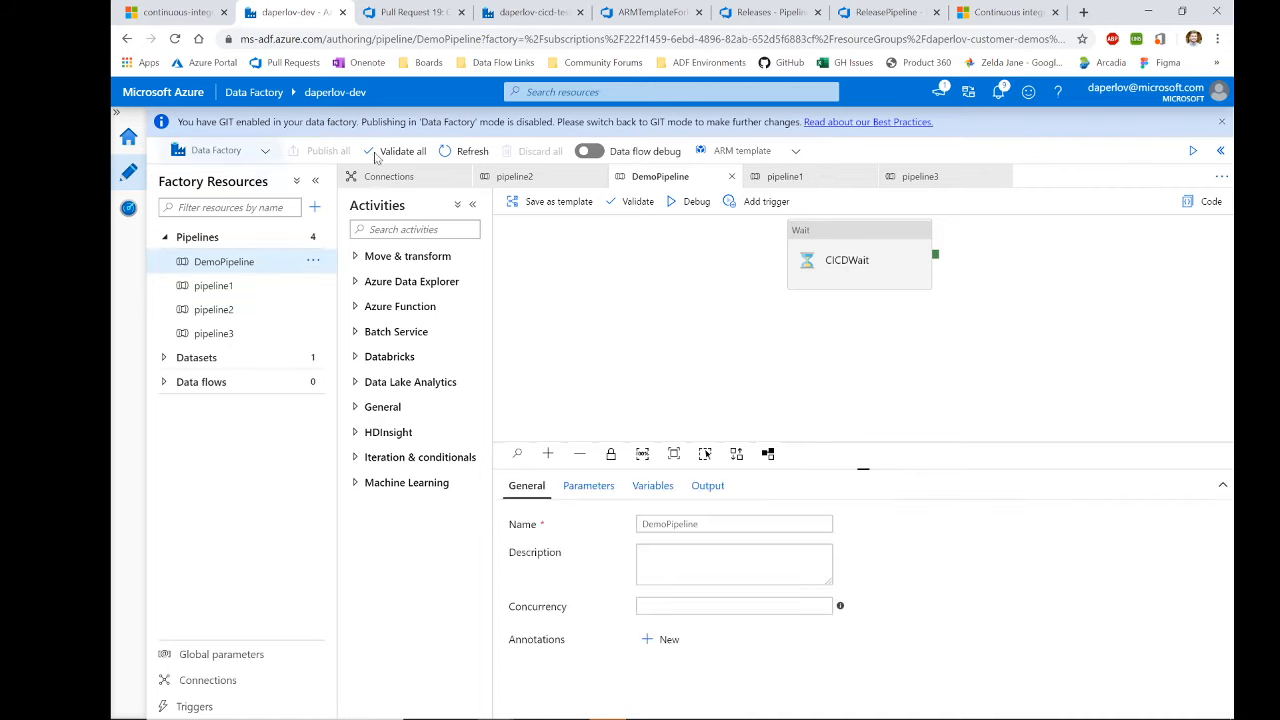
pyautogui.click(630, 11)
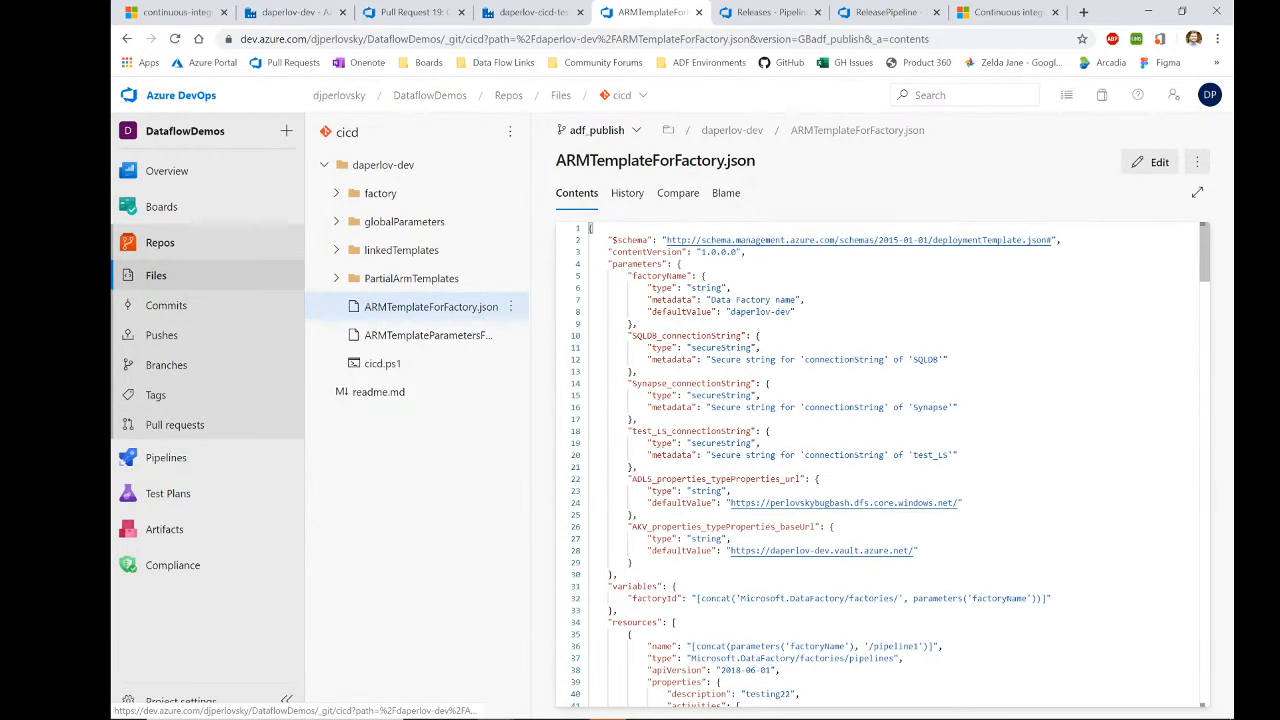
# Step: Open ARMTemplateParametersForFactory.json and highlight the Synapse and test_LS connection-string parameters
pyautogui.scroll(-3, 880, 460)
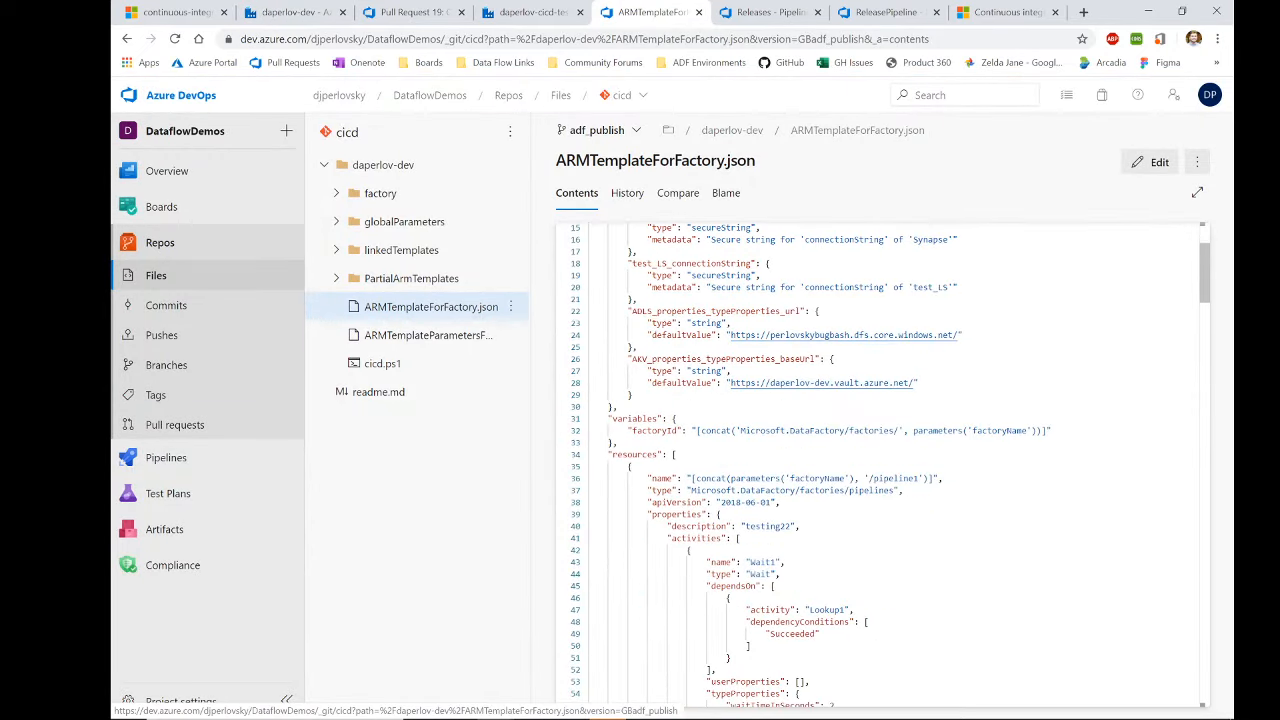
pyautogui.scroll(-4, 880, 460)
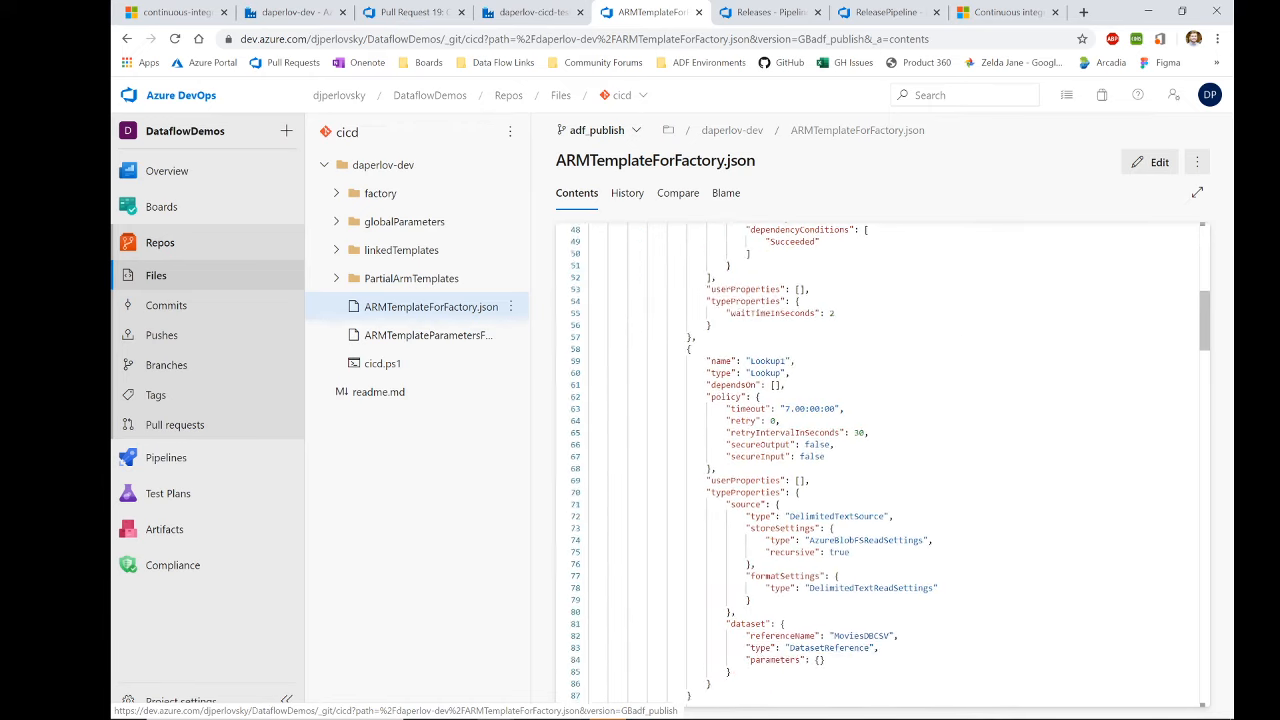
pyautogui.scroll(6, 880, 460)
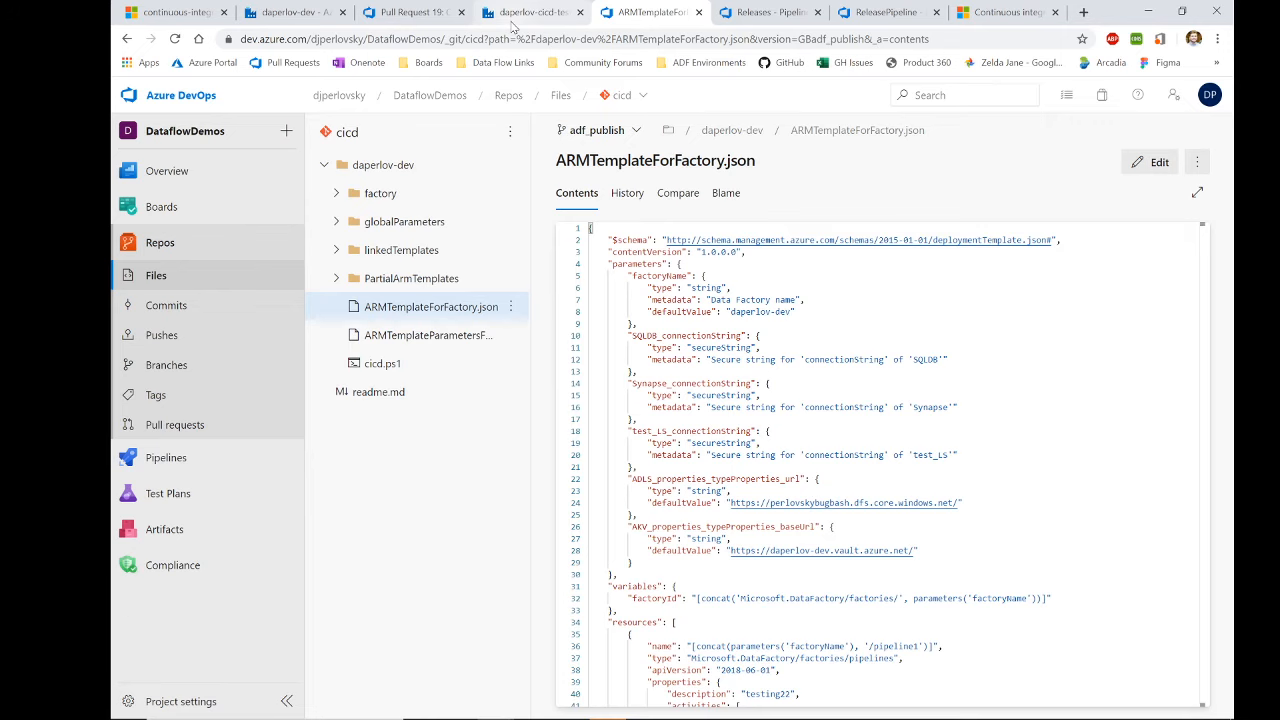
pyautogui.click(443, 340)
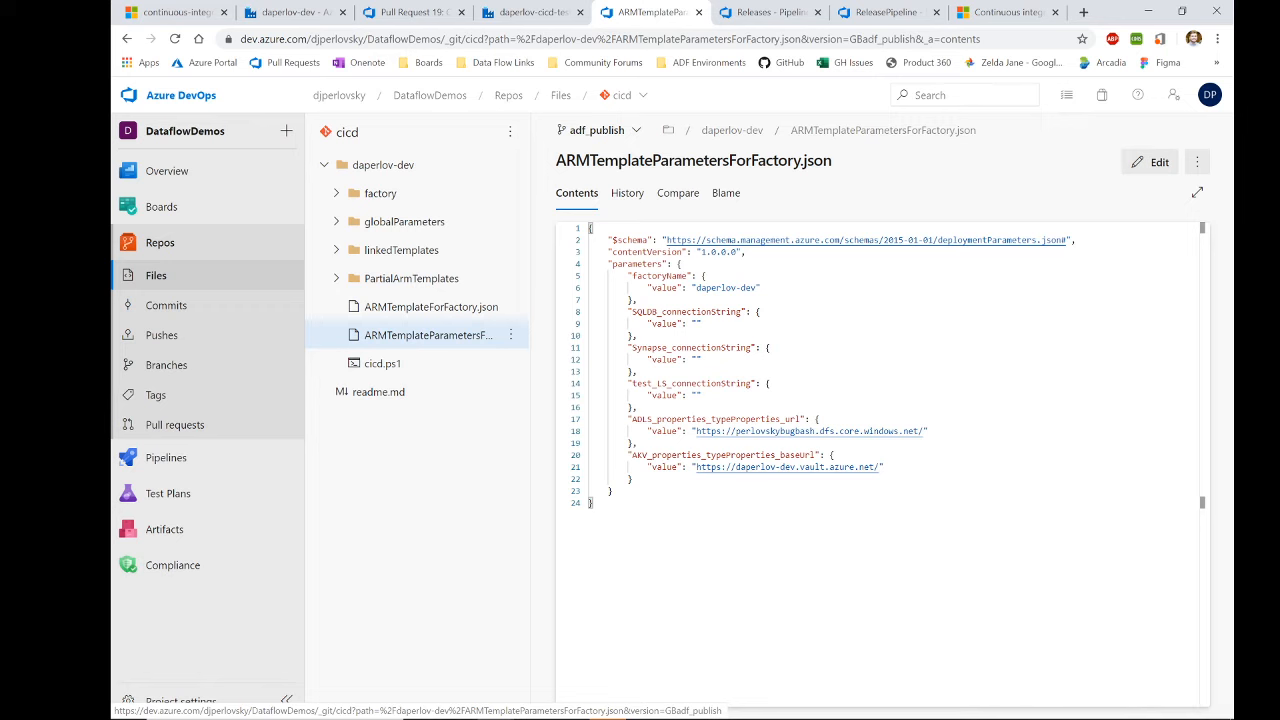
pyautogui.moveTo(628, 347); pyautogui.dragTo(642, 413)
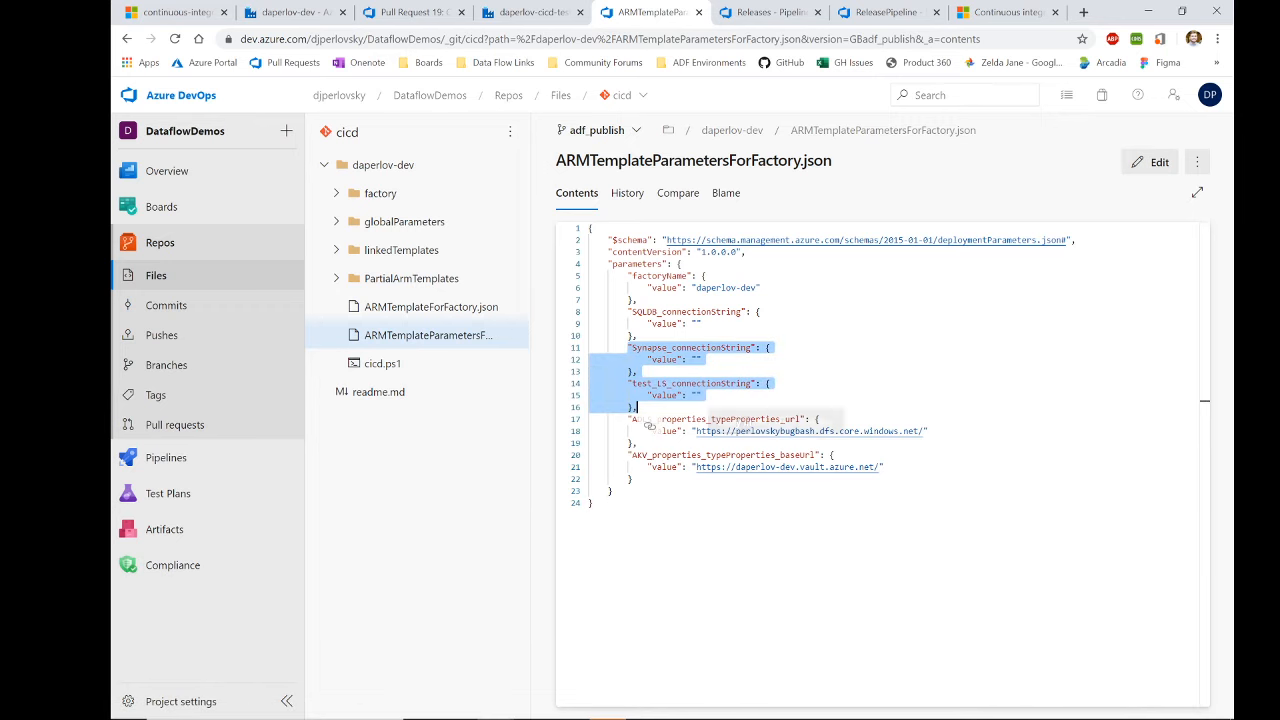
pyautogui.rightClick(692, 412)
pyautogui.click(700, 371)
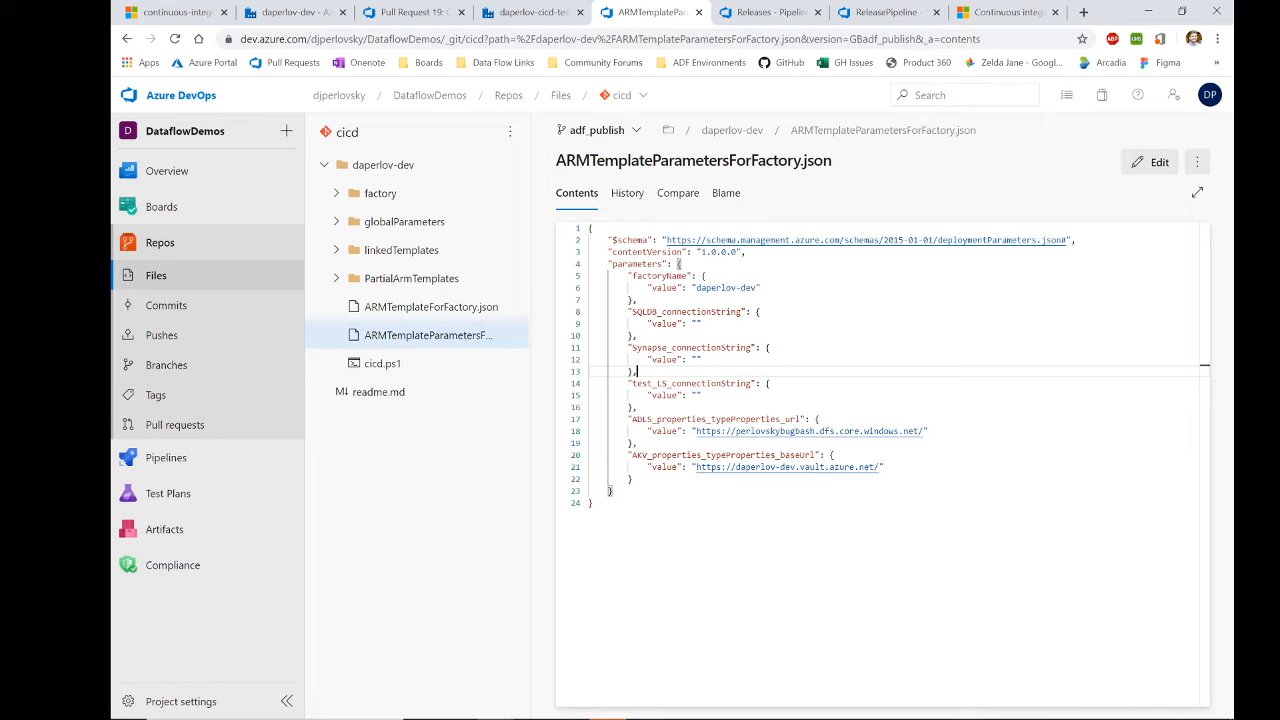
pyautogui.click(640, 136)
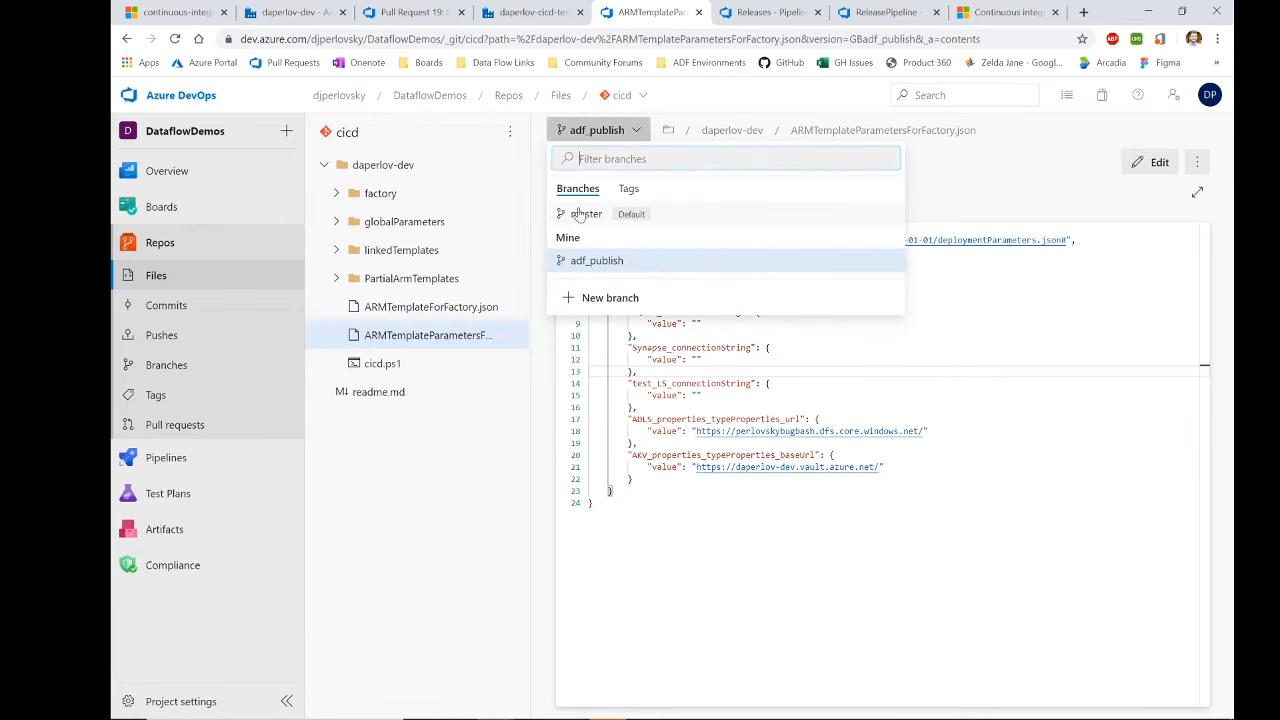
# Step: On master, view arm-template-parameters-definition.json's catalogServerEndpoint entry (line 9), then return to daperlov-dev
pyautogui.click(584, 214)
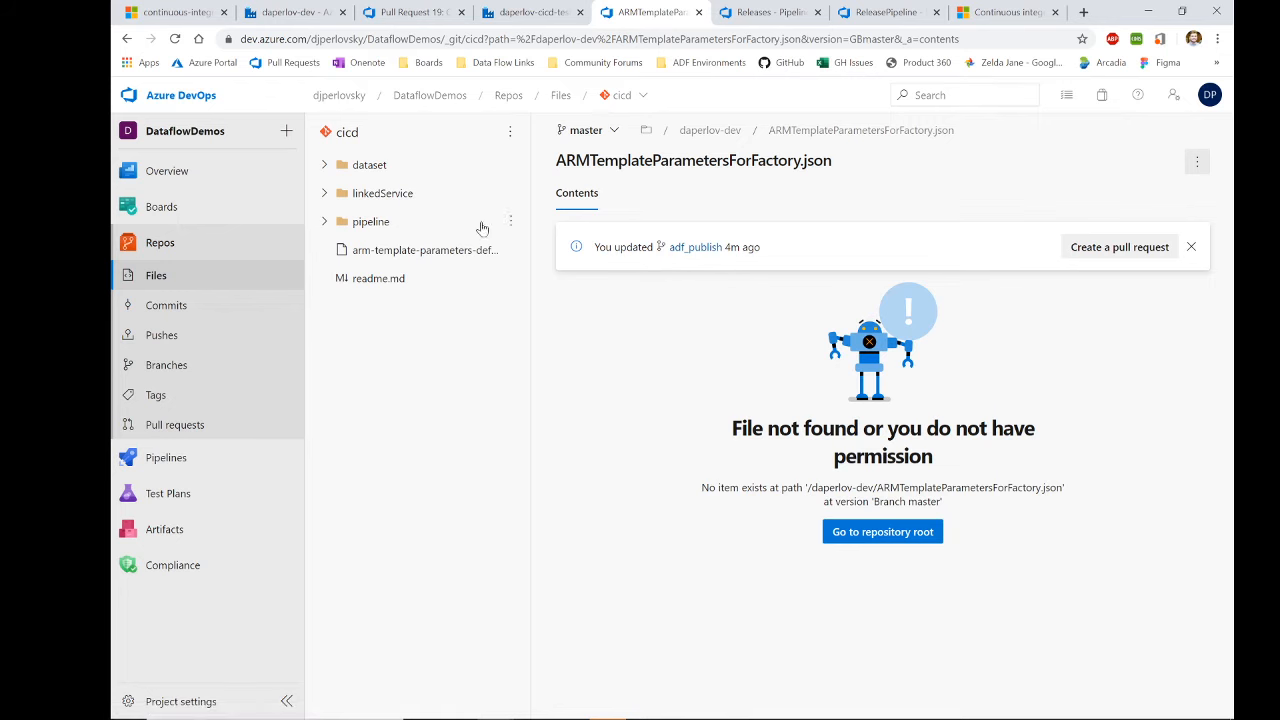
pyautogui.click(433, 258)
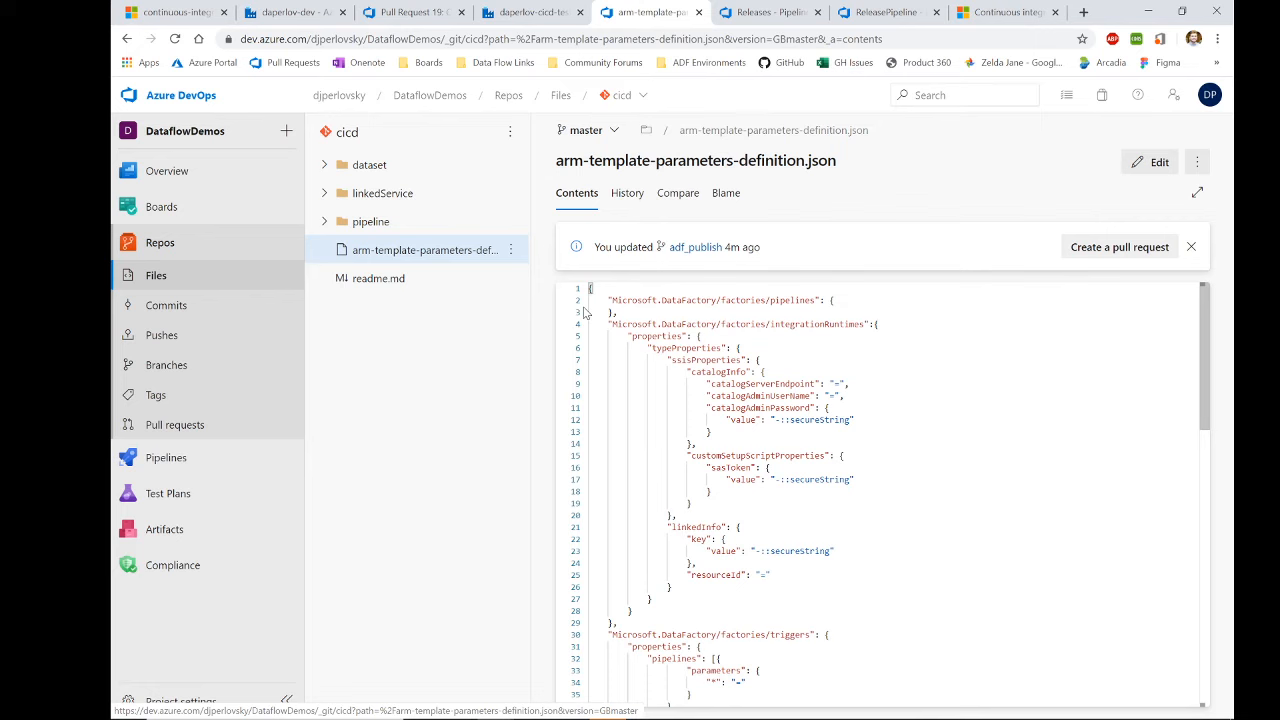
pyautogui.scroll(-5, 585, 313)
pyautogui.scroll(5, 585, 313)
pyautogui.click(815, 384)
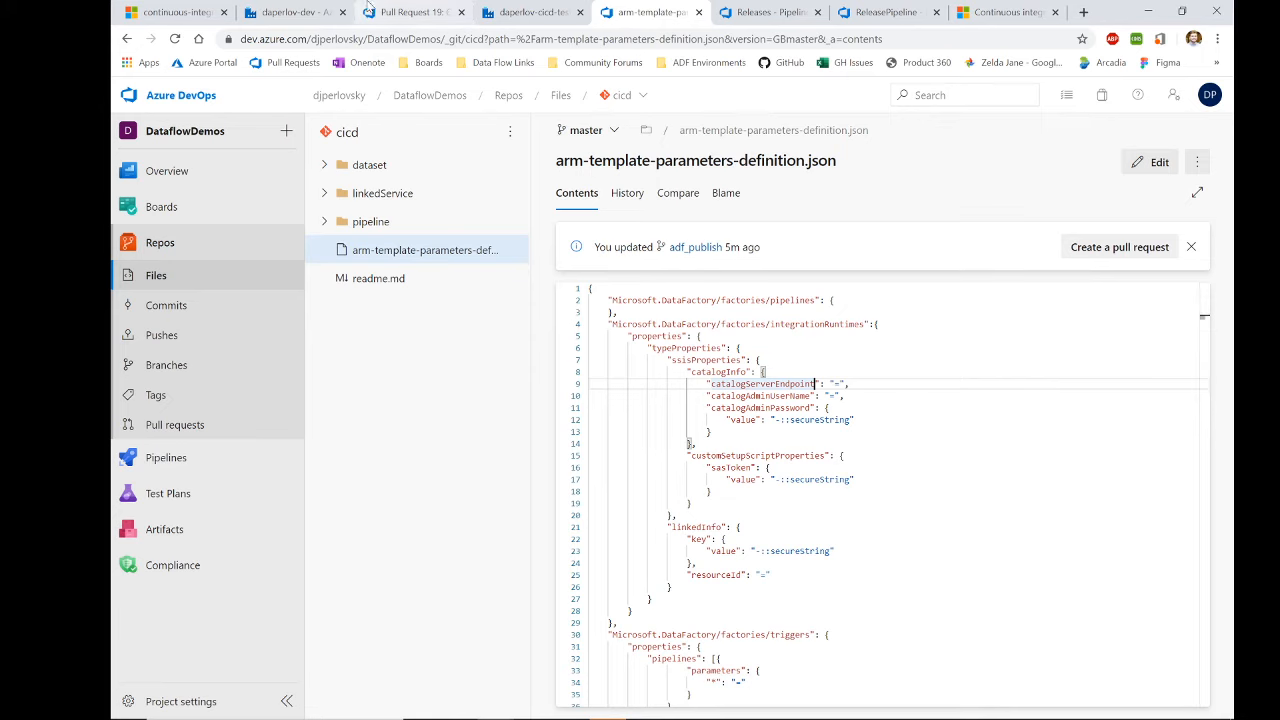
pyautogui.click(297, 12)
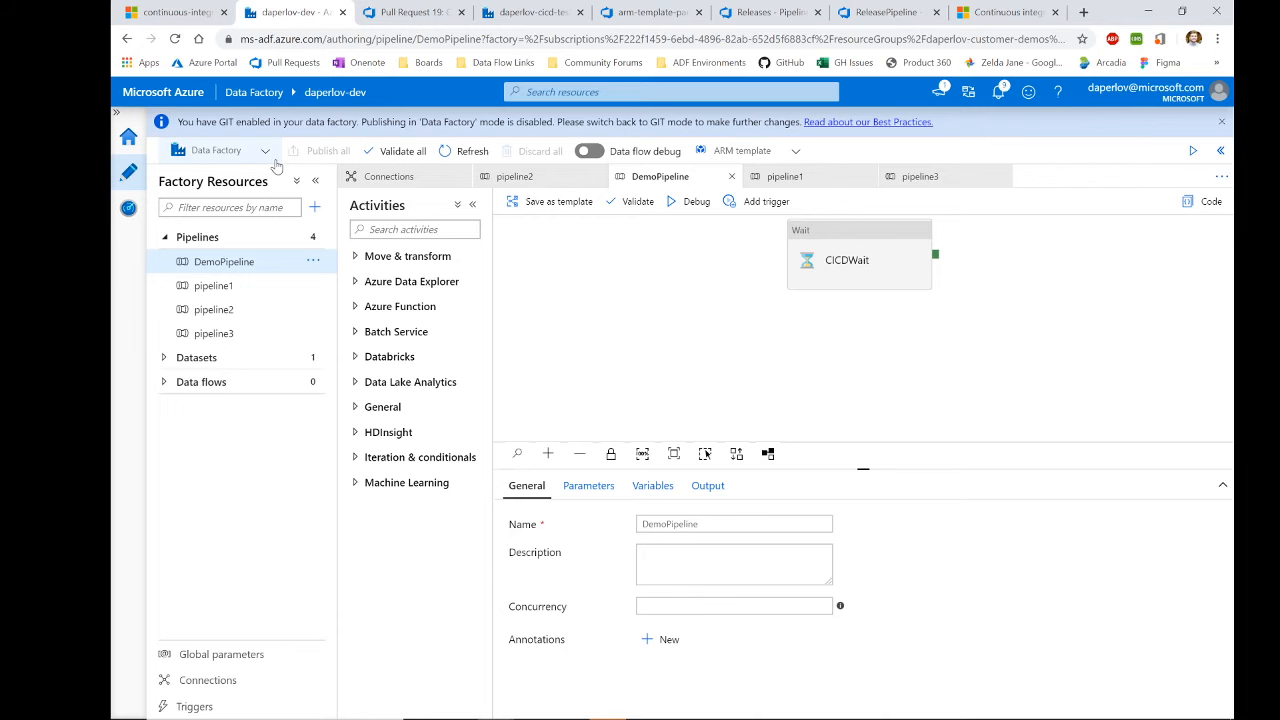
# Step: Switch the daperlov-dev factory from Data Factory mode to Azure DevOps GIT
pyautogui.click(236, 156)
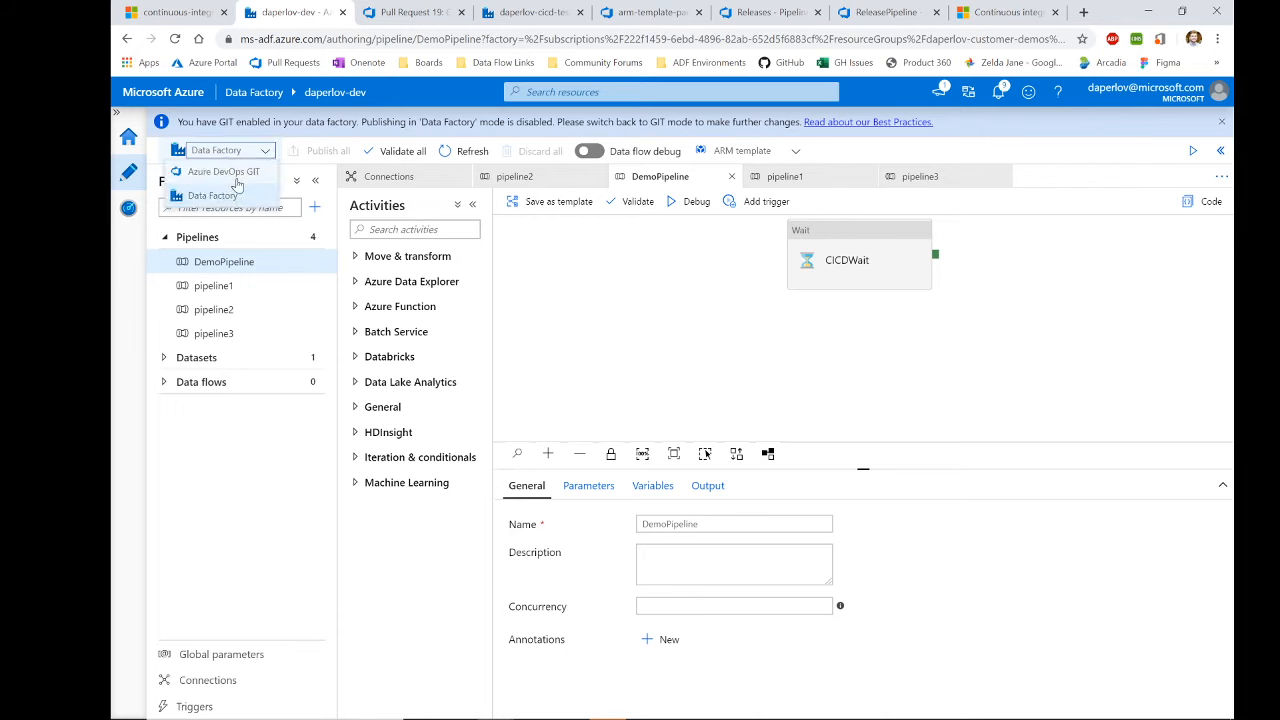
pyautogui.click(238, 188)
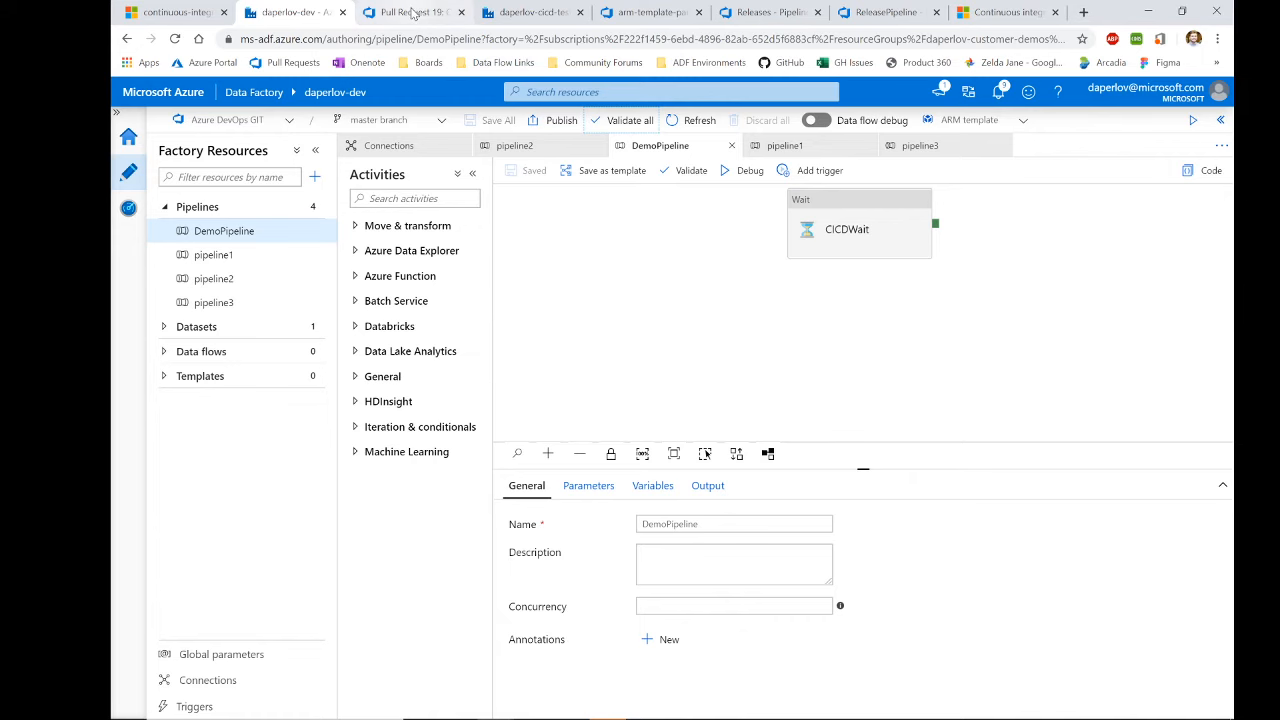
# Step: Back on the parameters definition file, switch the repository view to the adf_publish branch
pyautogui.click(415, 12)
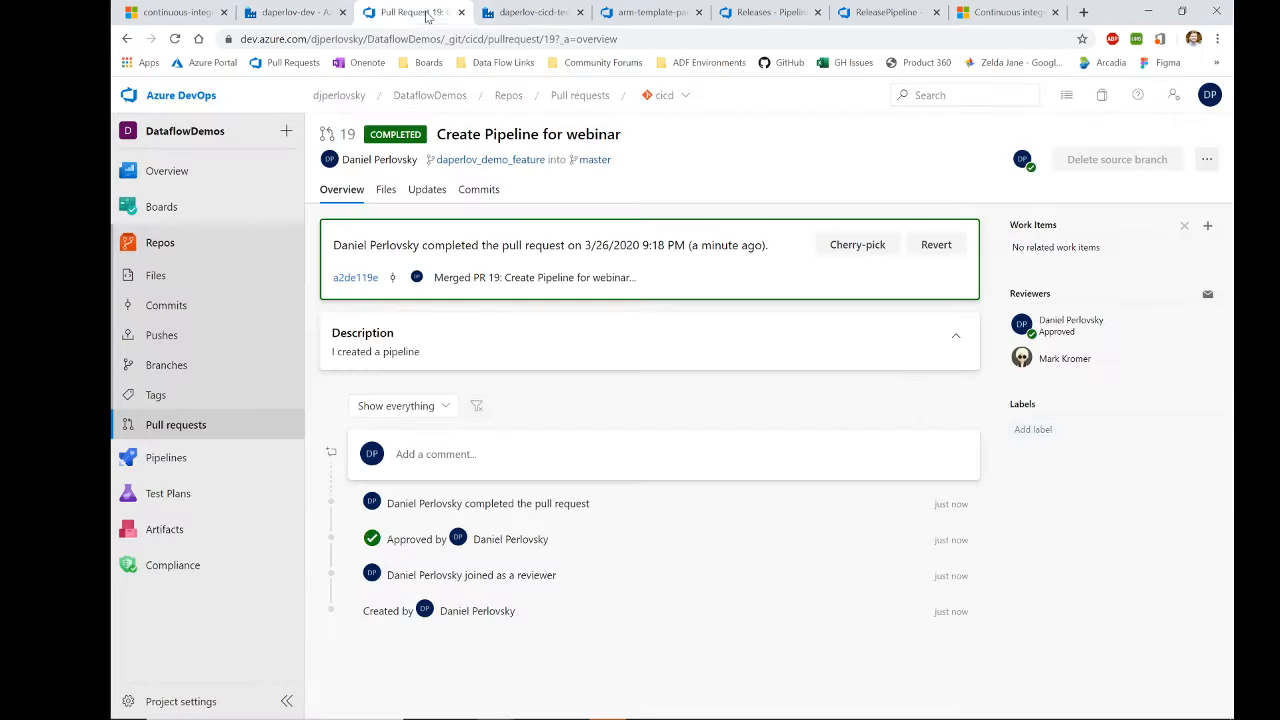
pyautogui.click(645, 13)
pyautogui.click(598, 95)
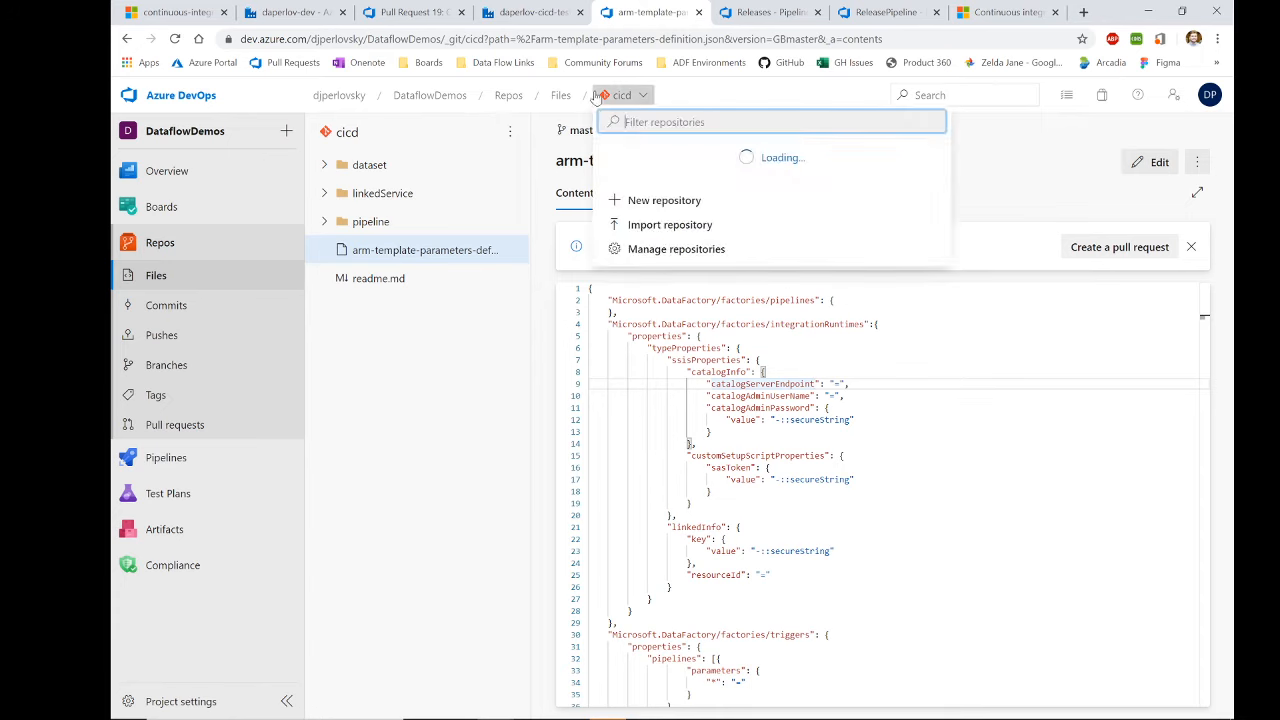
pyautogui.click(436, 409)
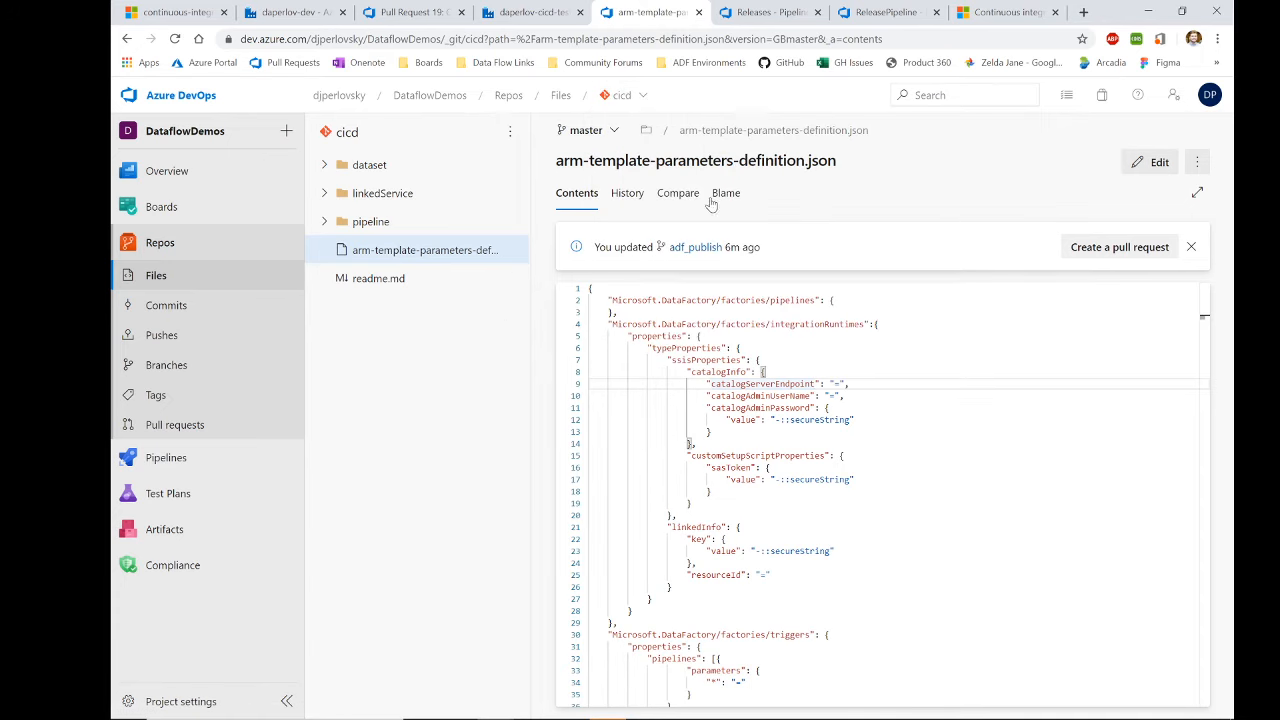
pyautogui.click(612, 130)
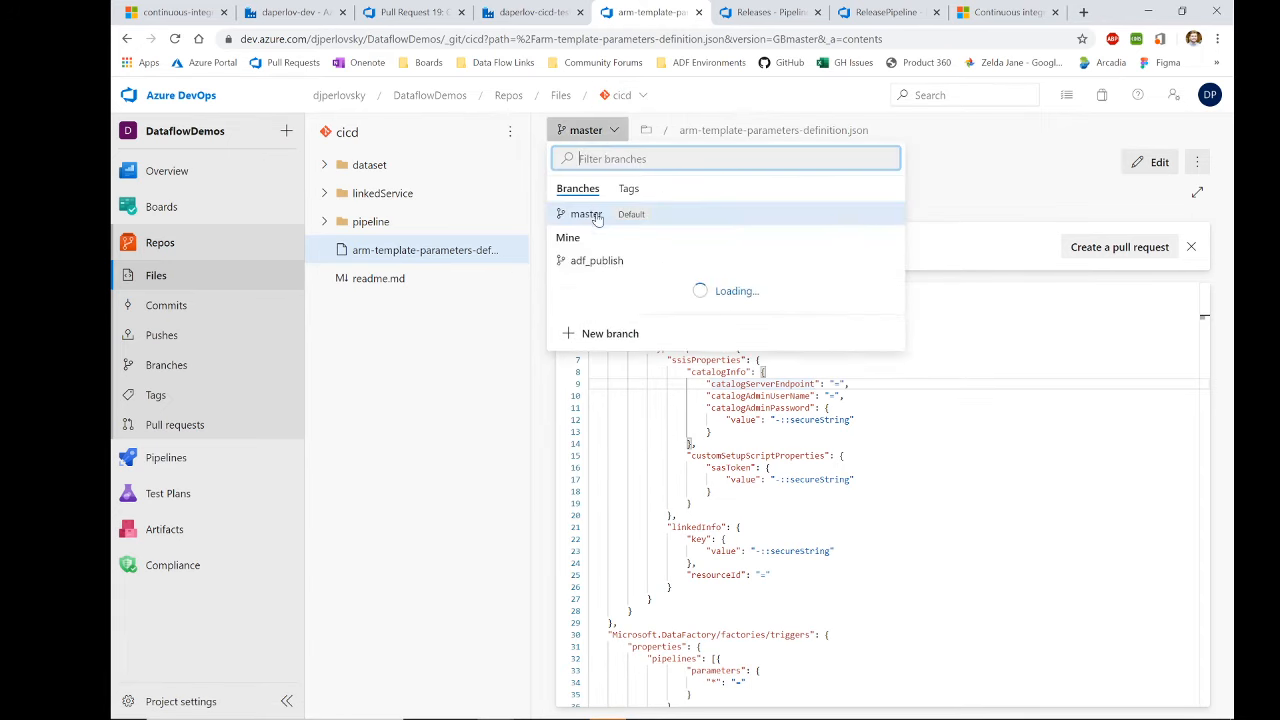
pyautogui.click(590, 260)
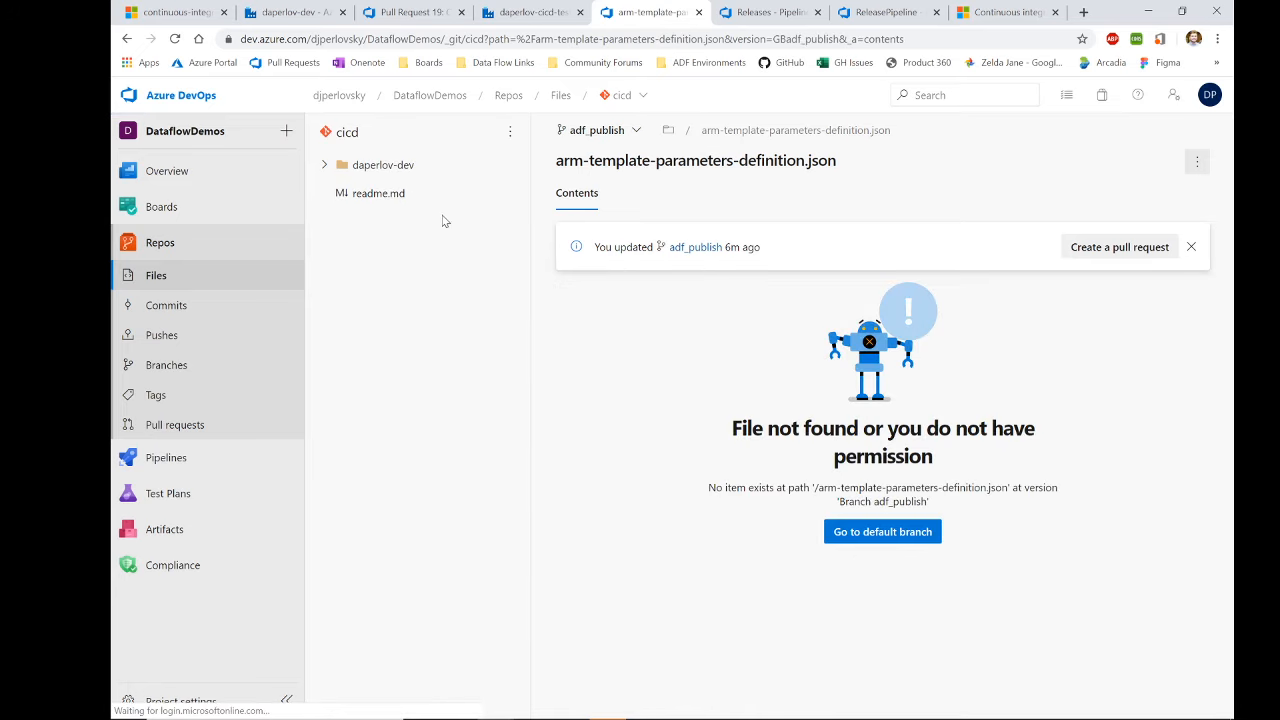
# Step: View daperlov-dev/ARMTemplateForFactory.json, then move to the ReleasePipeline editor
pyautogui.click(397, 164)
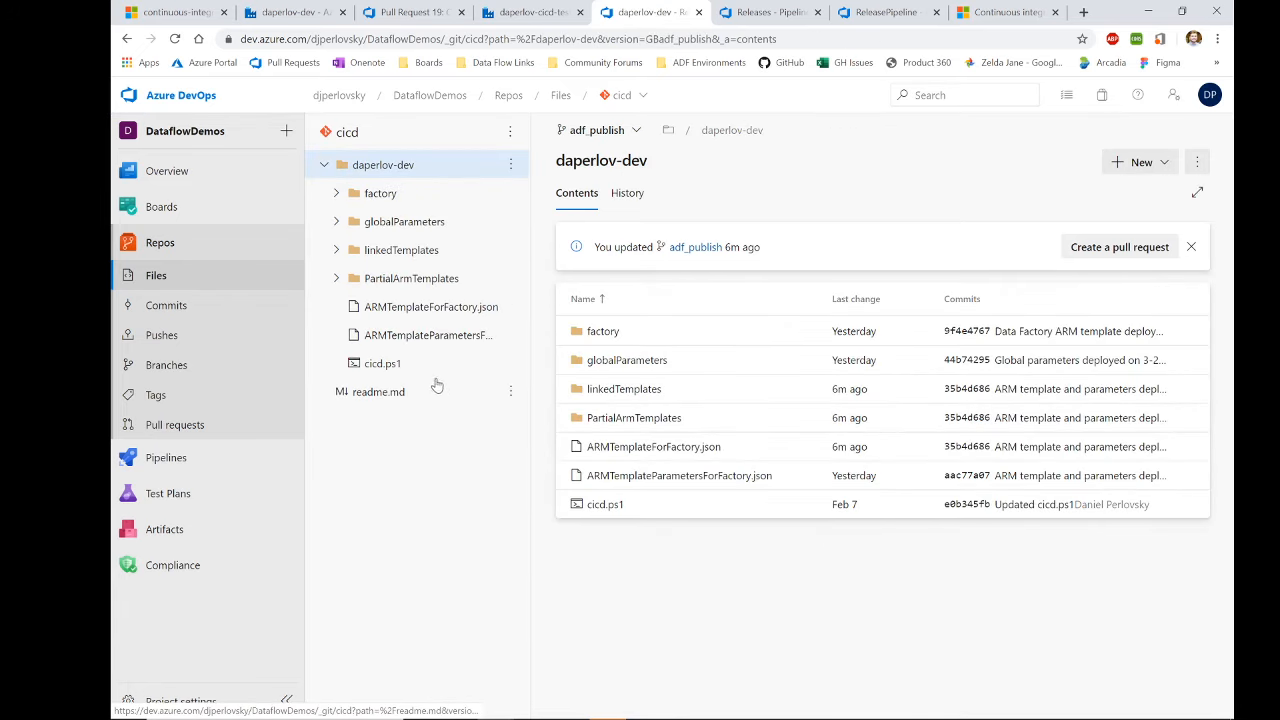
pyautogui.click(425, 316)
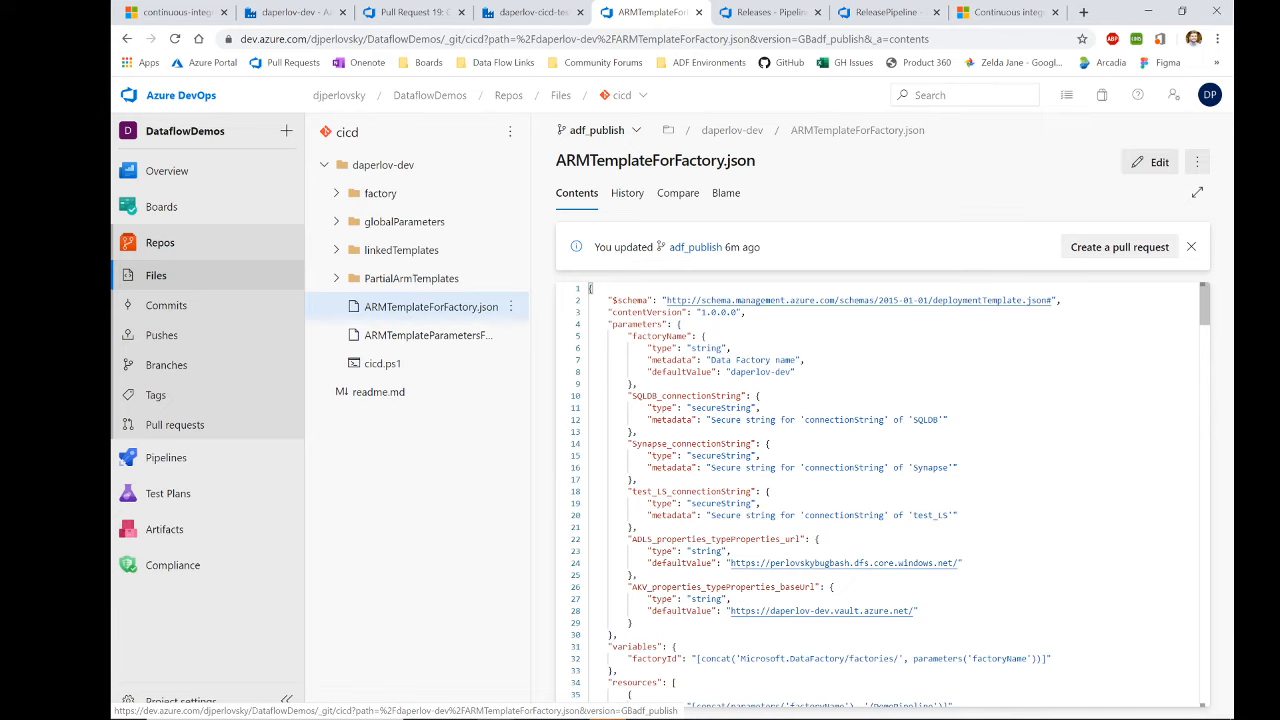
pyautogui.click(885, 12)
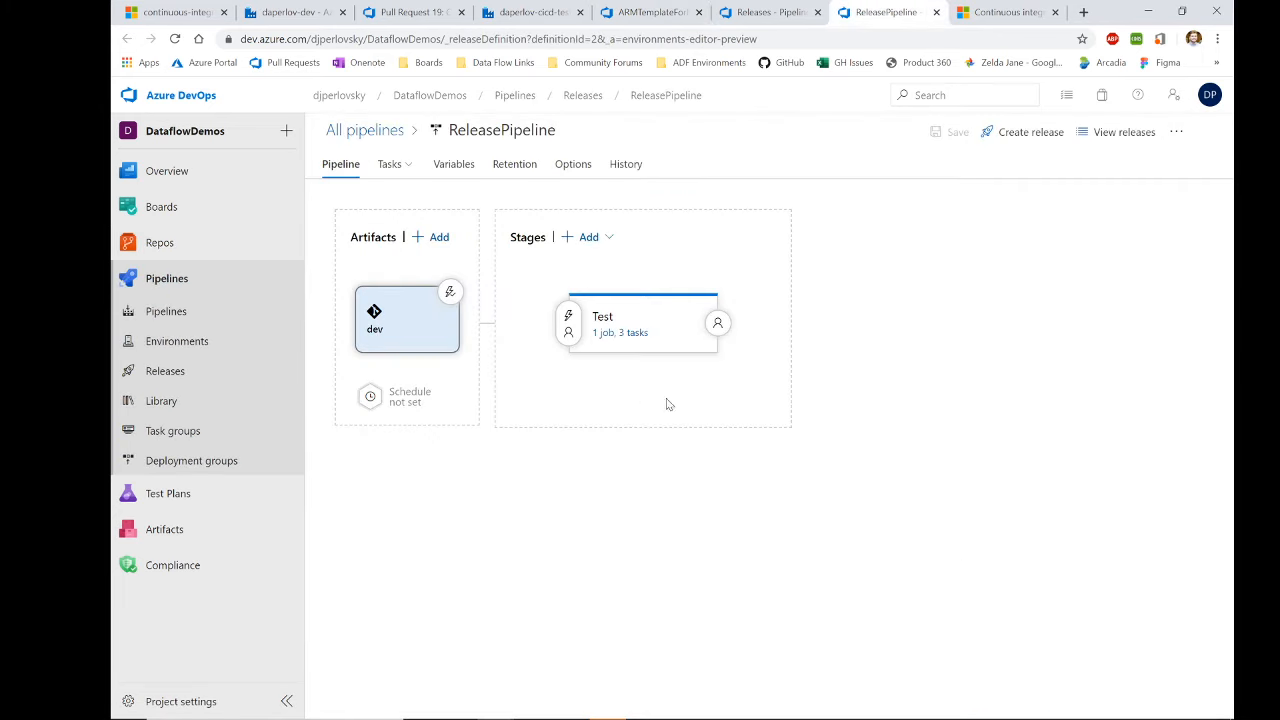
# Step: Check the dev artifact's adf_publish source, then bring up the New menu on the Releases page
pyautogui.click(404, 326)
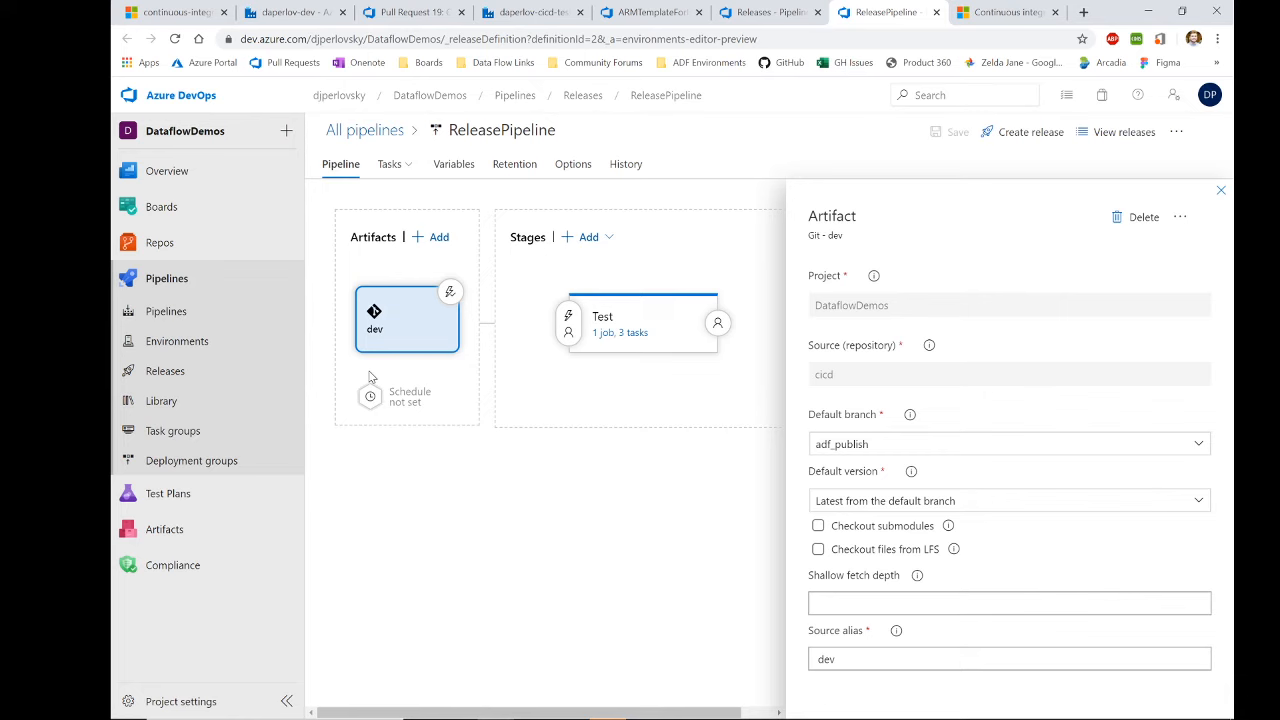
pyautogui.click(767, 12)
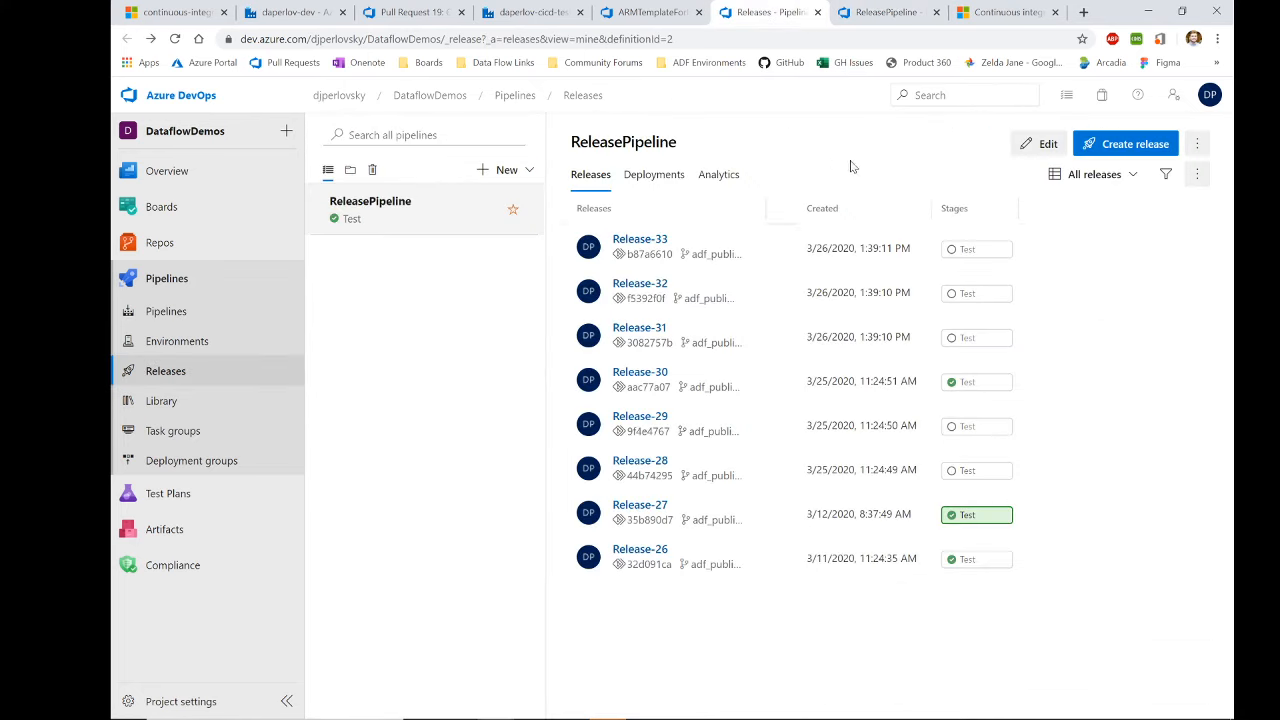
pyautogui.click(487, 178)
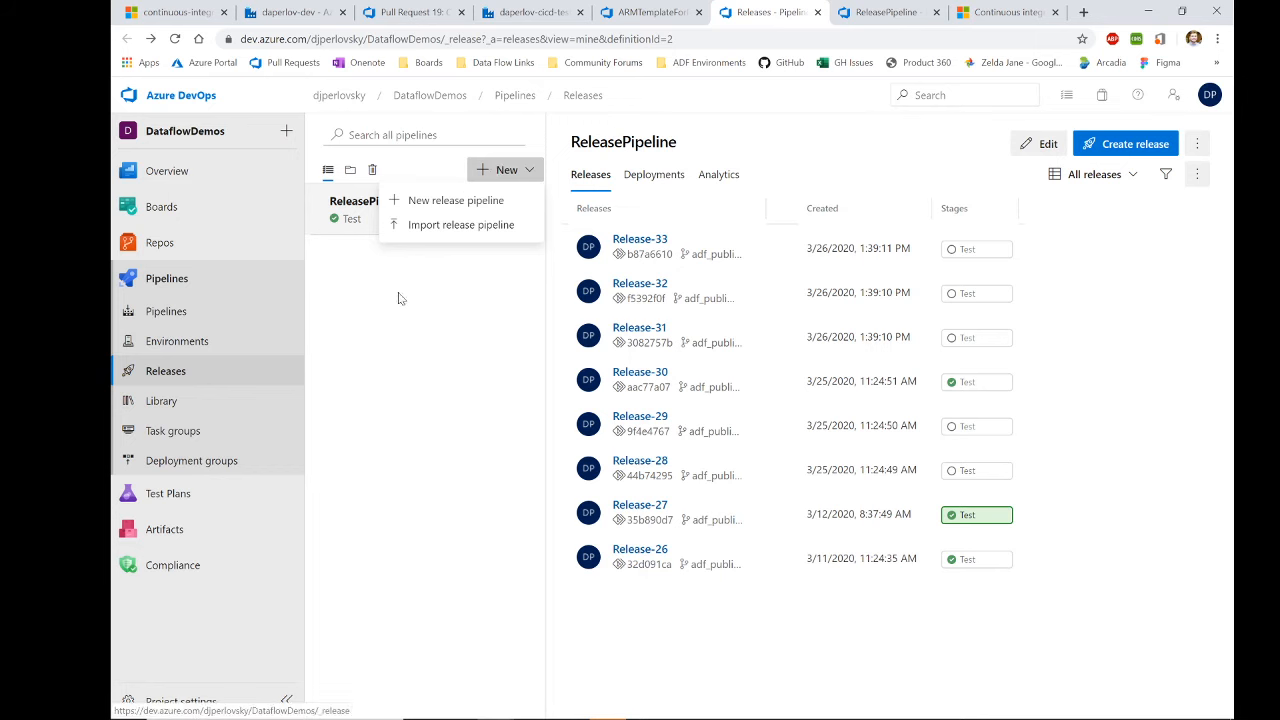
# Step: Start a new release pipeline with an empty-job stage and an Azure Repos artifact
pyautogui.click(443, 203)
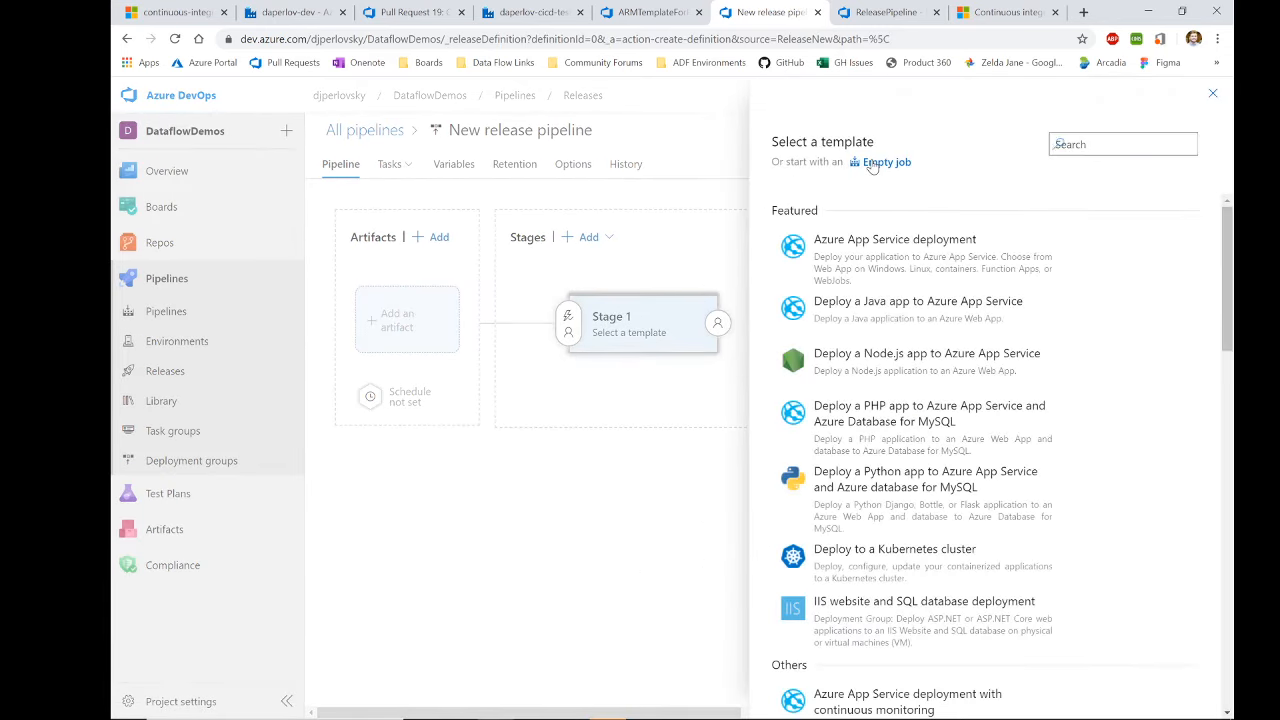
pyautogui.click(876, 163)
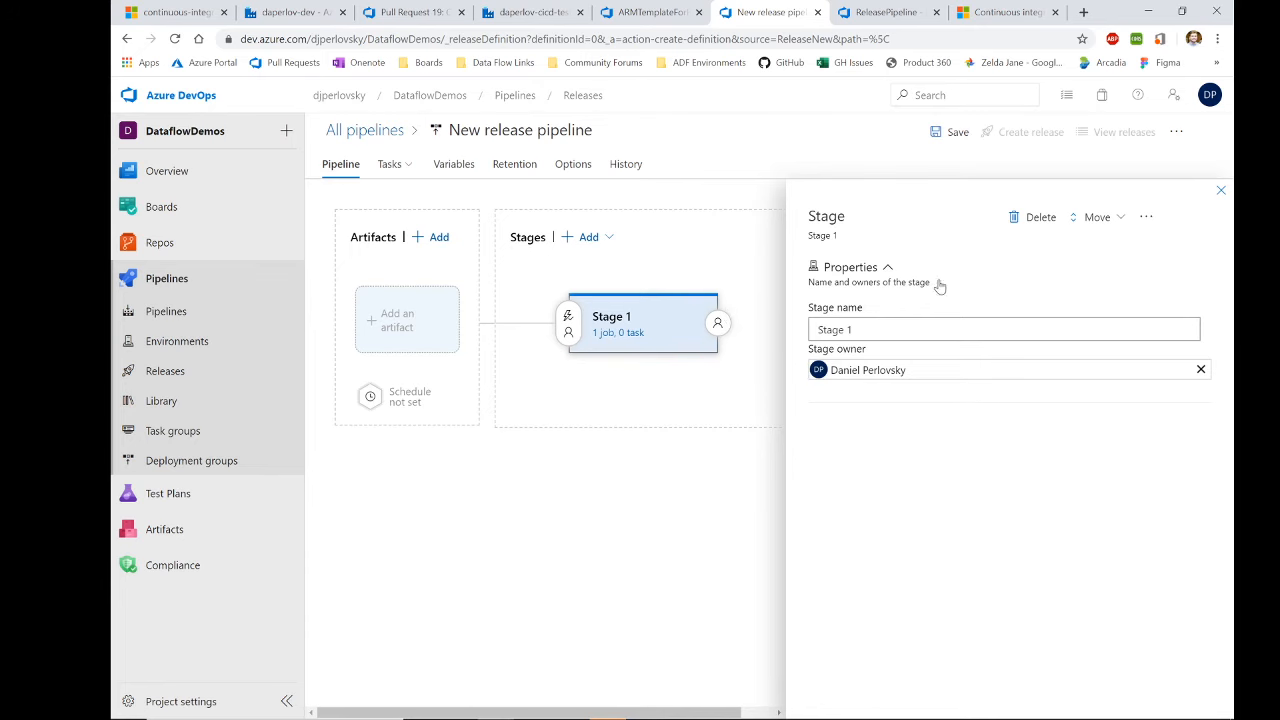
pyautogui.click(400, 322)
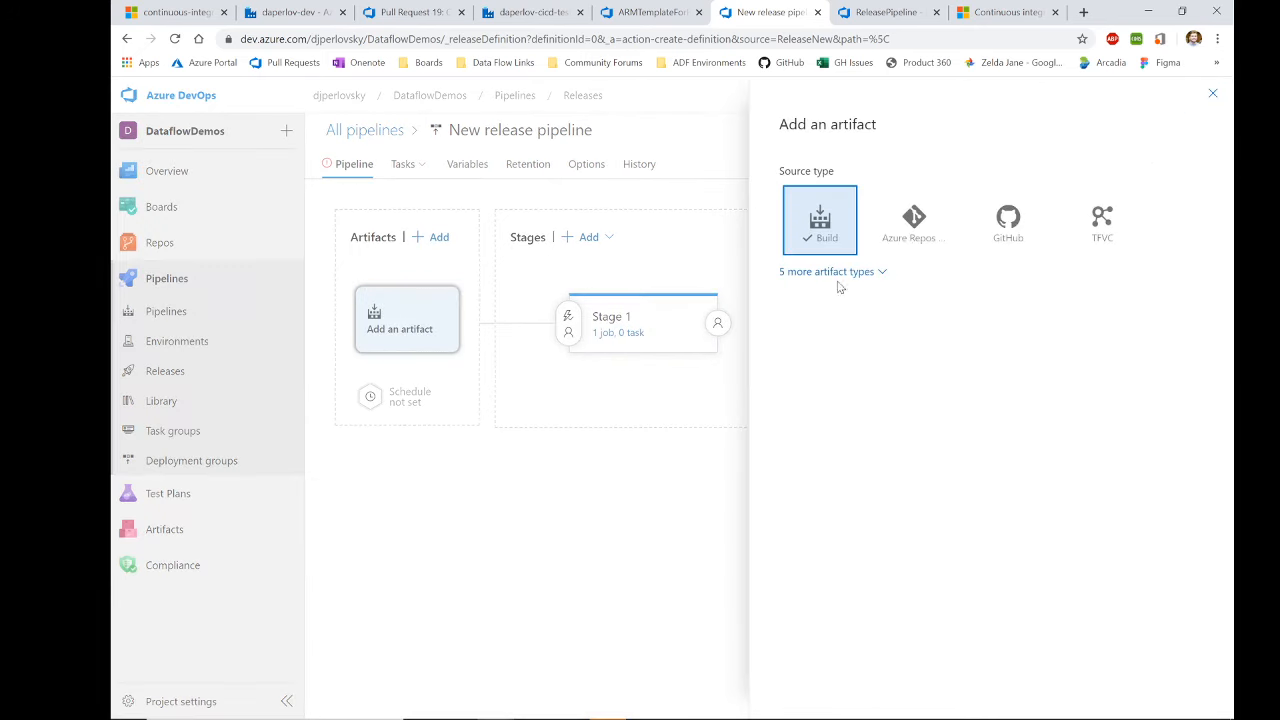
pyautogui.click(914, 226)
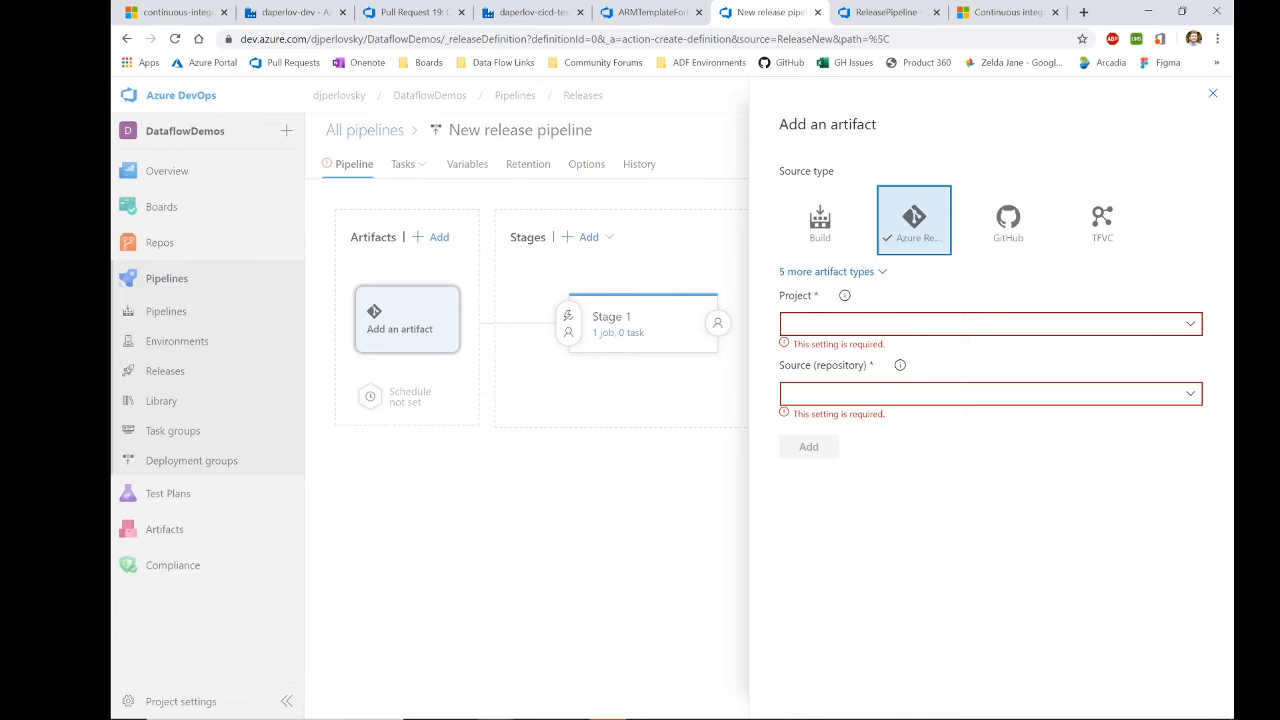
# Step: Set the artifact to project DataflowDemos, repository cicd, default branch adf_publish
pyautogui.click(1189, 323)
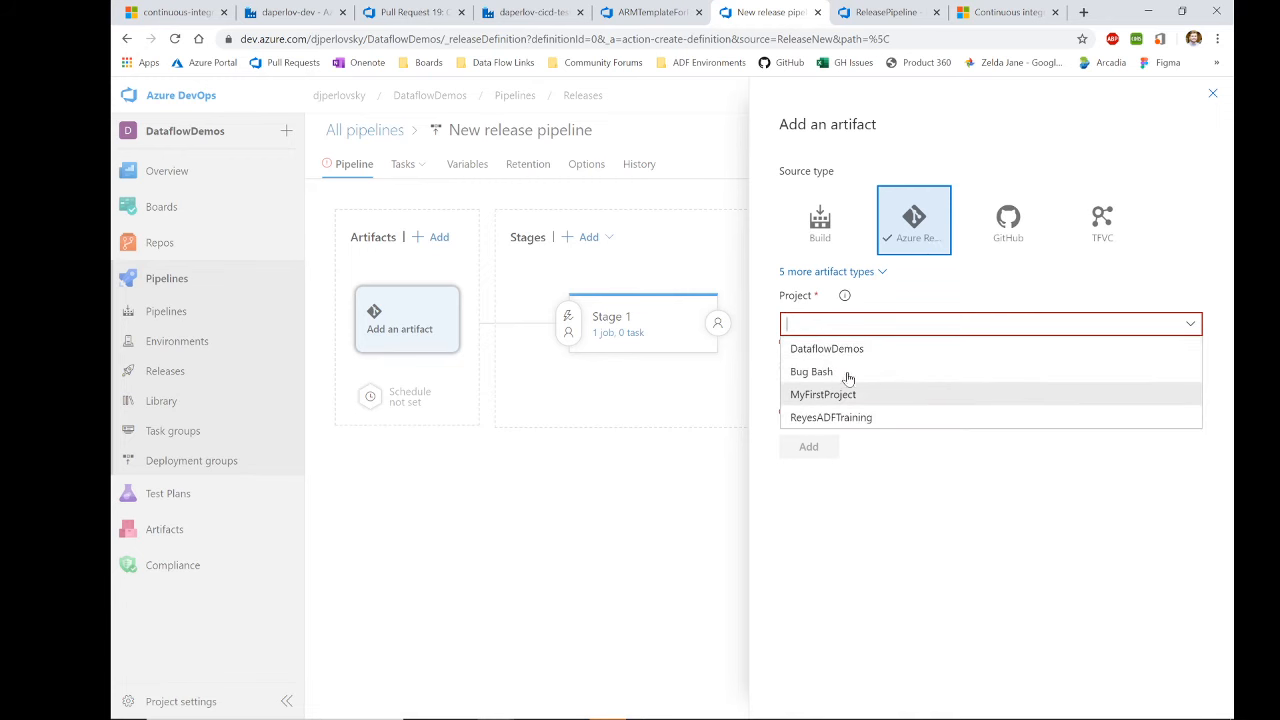
pyautogui.click(828, 349)
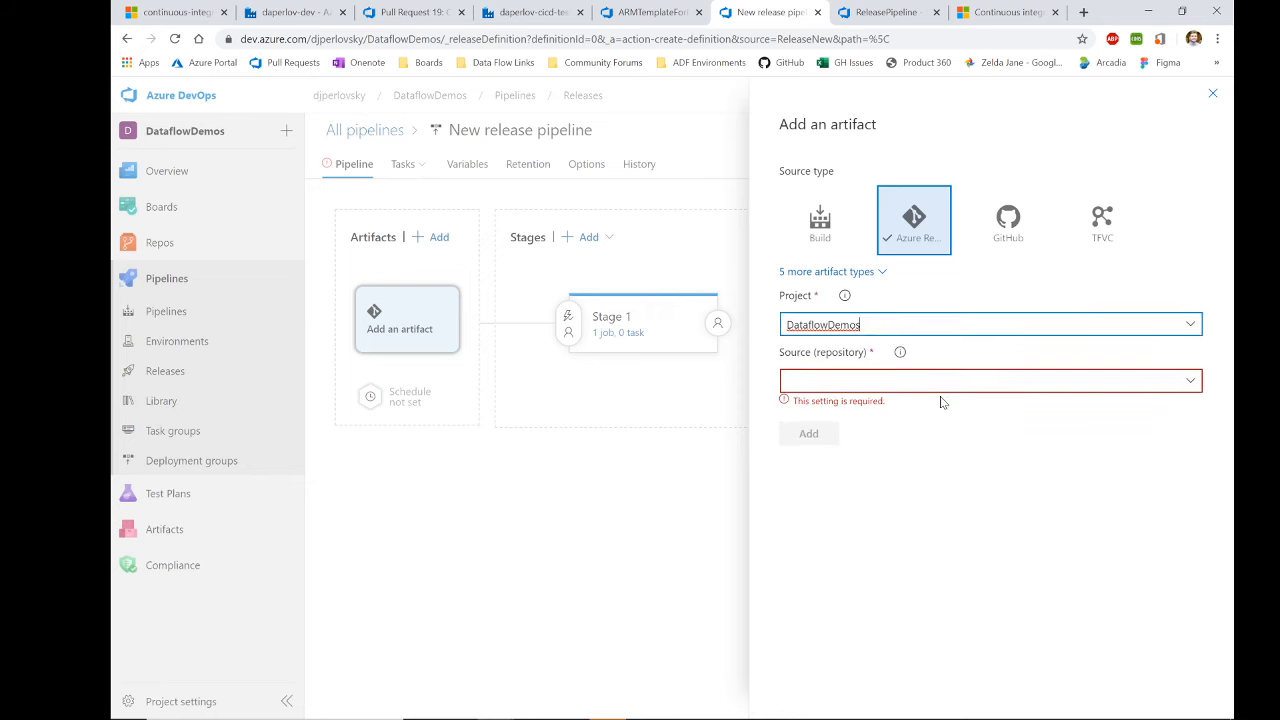
pyautogui.click(1190, 380)
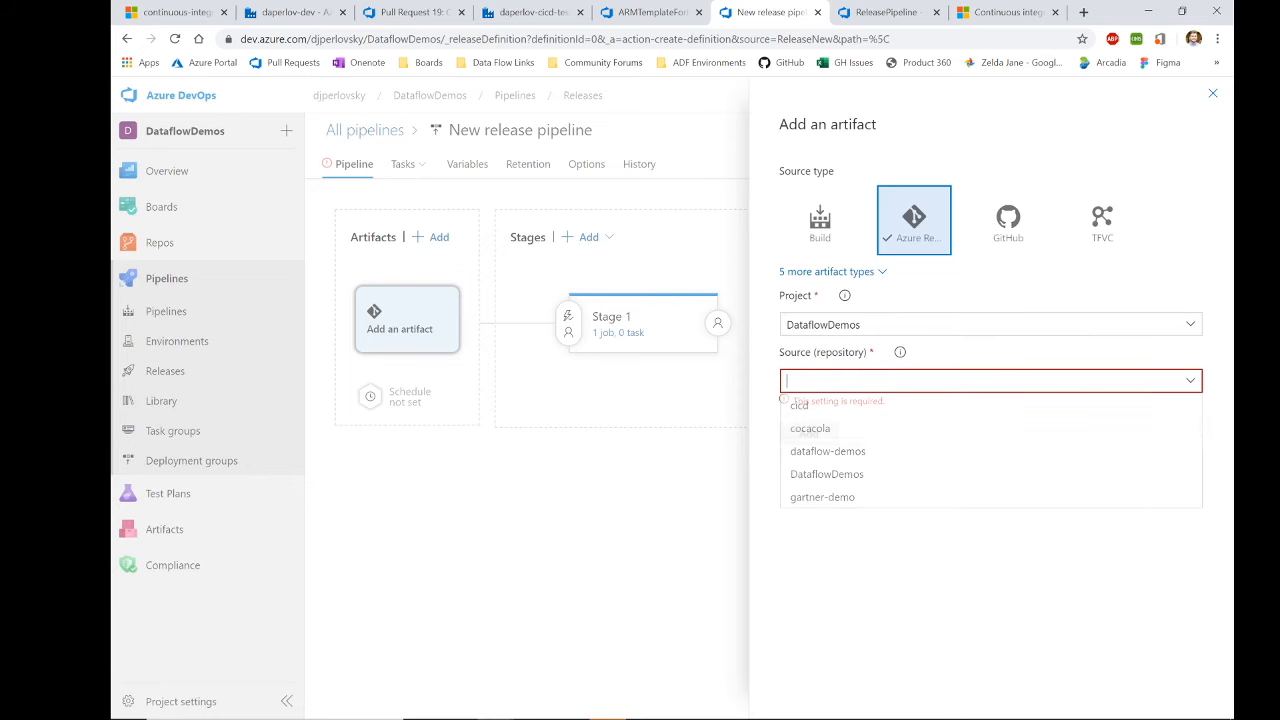
pyautogui.click(920, 406)
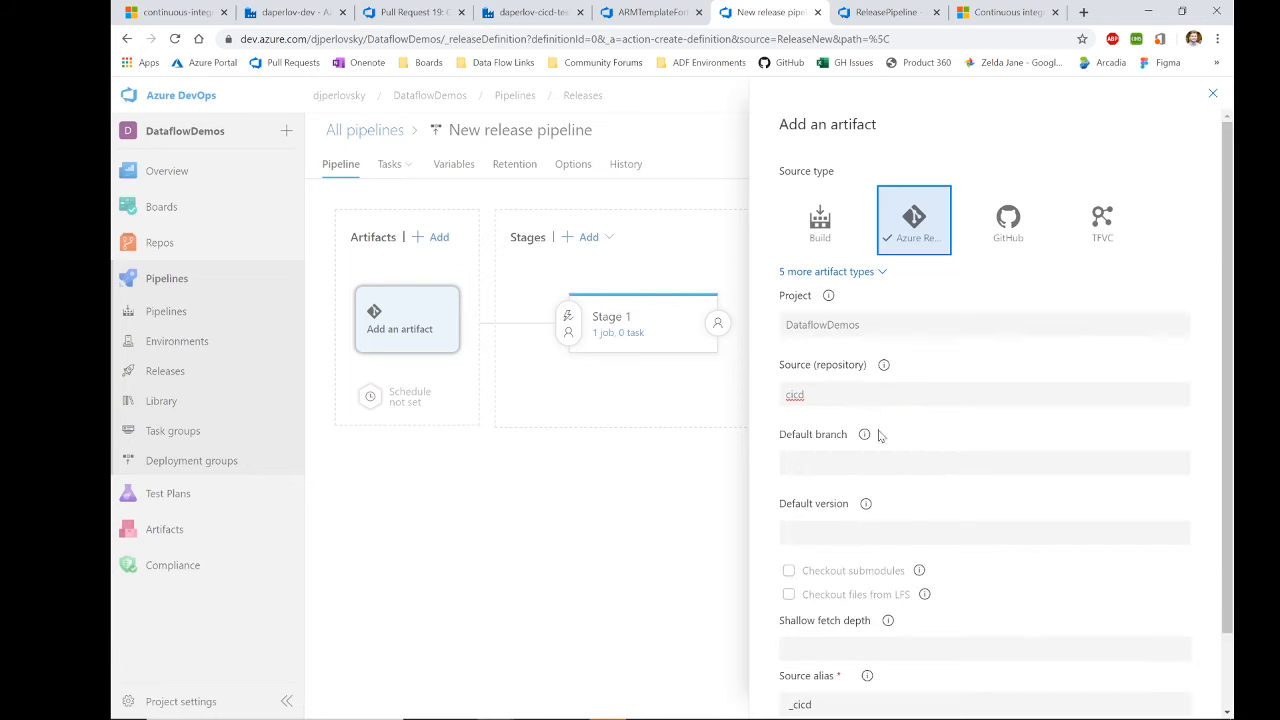
pyautogui.click(1177, 437)
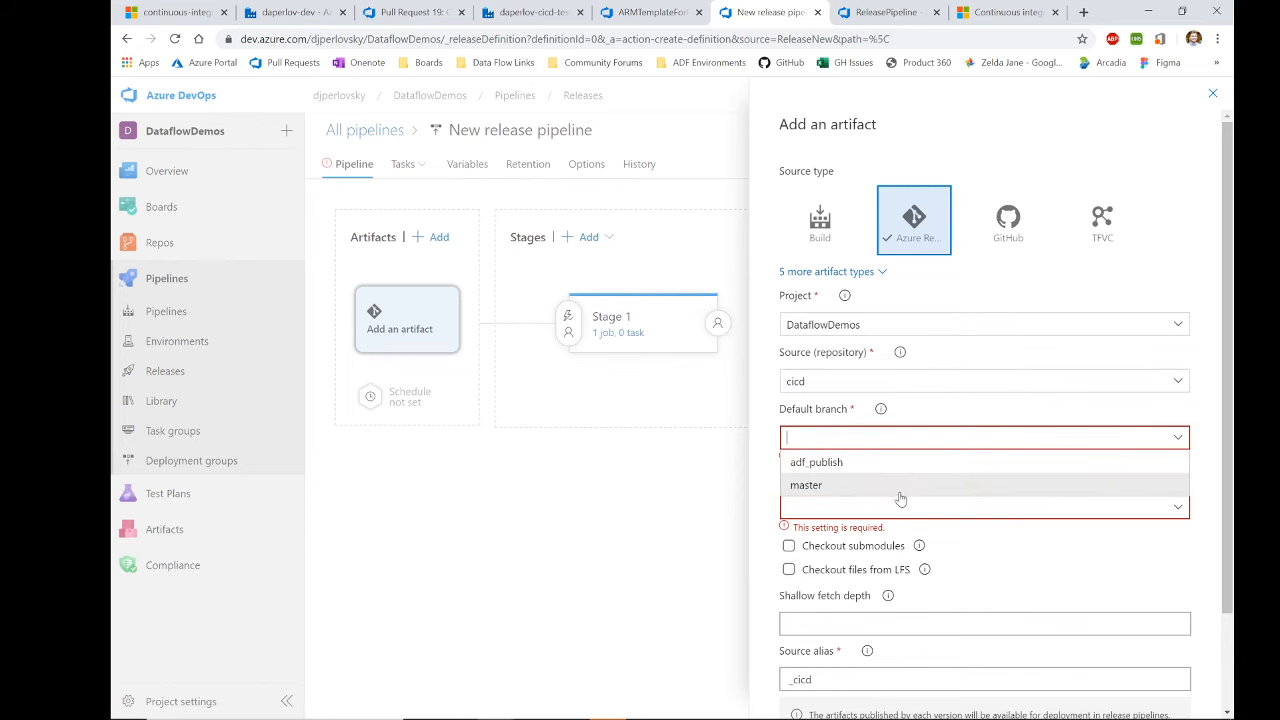
pyautogui.click(914, 464)
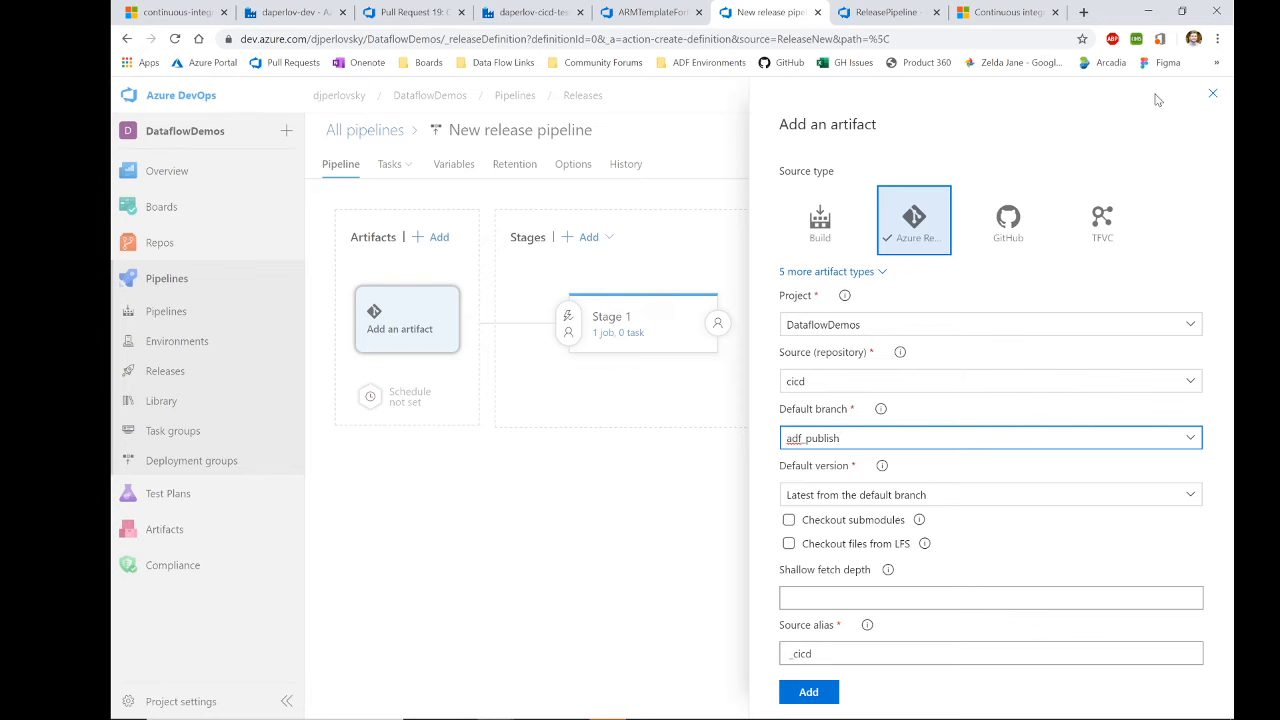
# Step: Close the artifact form unsaved, compare with ReleasePipeline's artifact, and return to the draft
pyautogui.click(1212, 93)
pyautogui.click(878, 11)
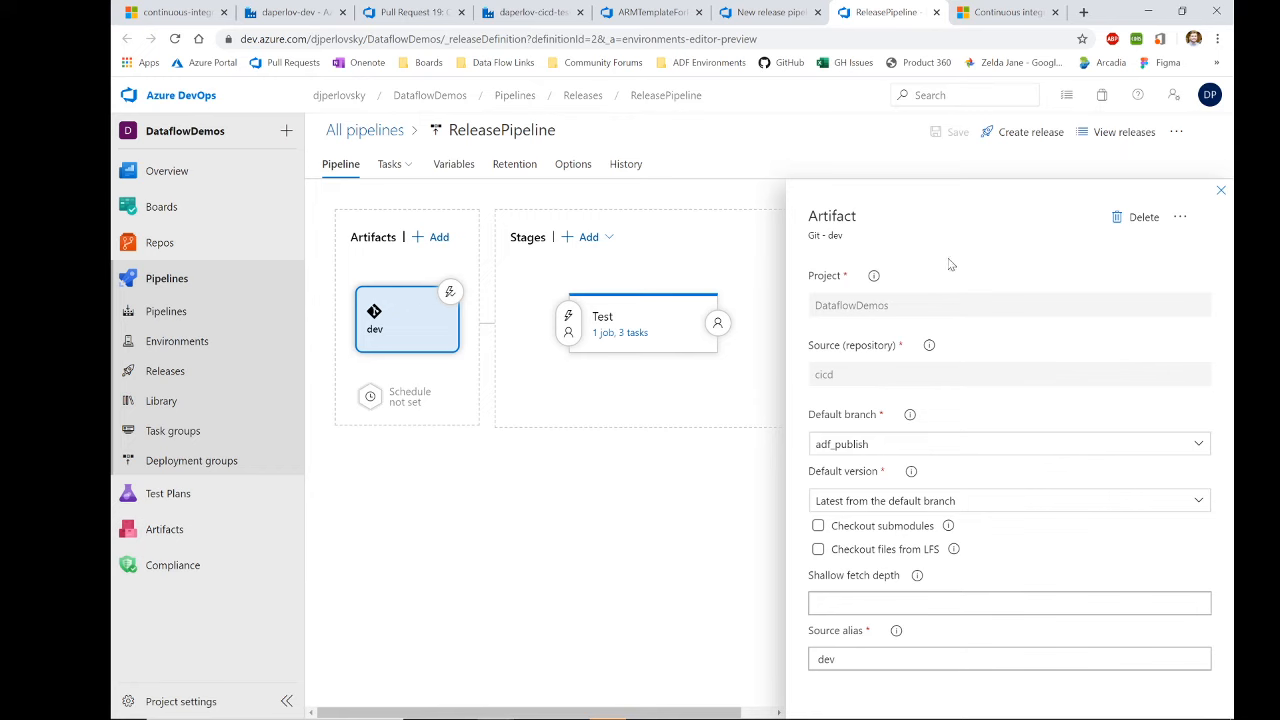
pyautogui.click(765, 12)
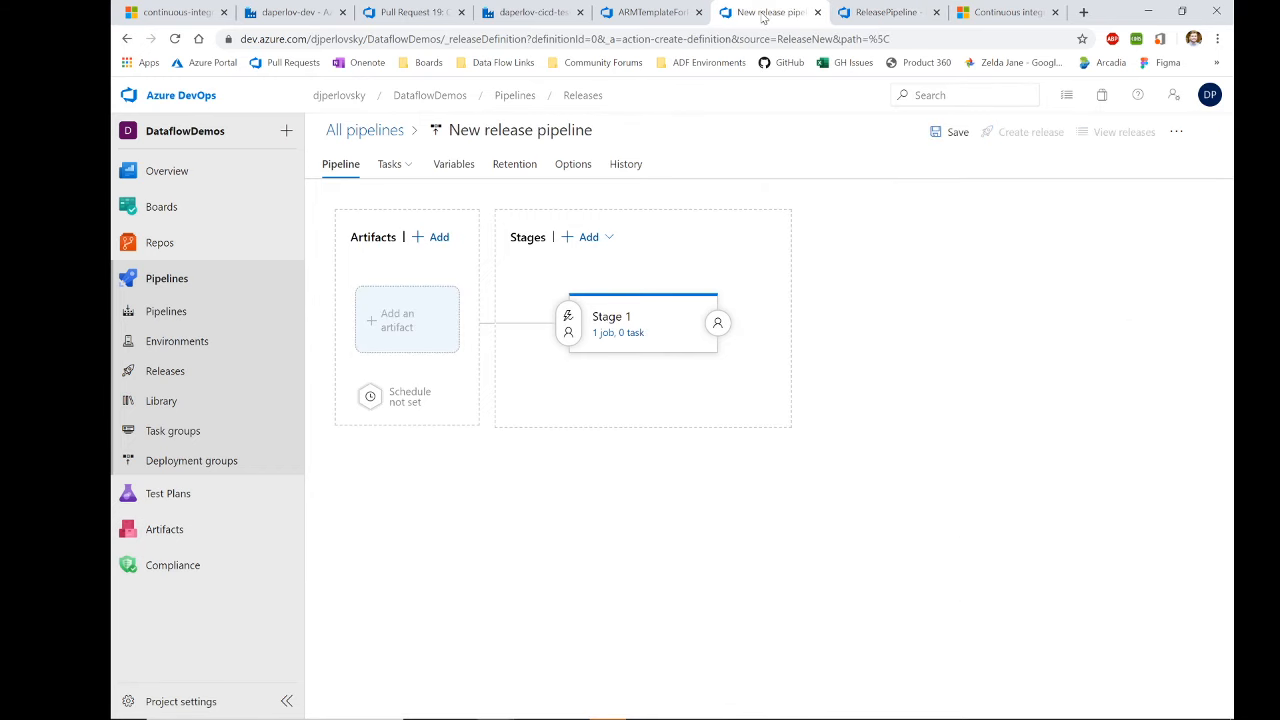
# Step: Leave the new release pipeline draft, discarding its unsaved changes
pyautogui.click(650, 12)
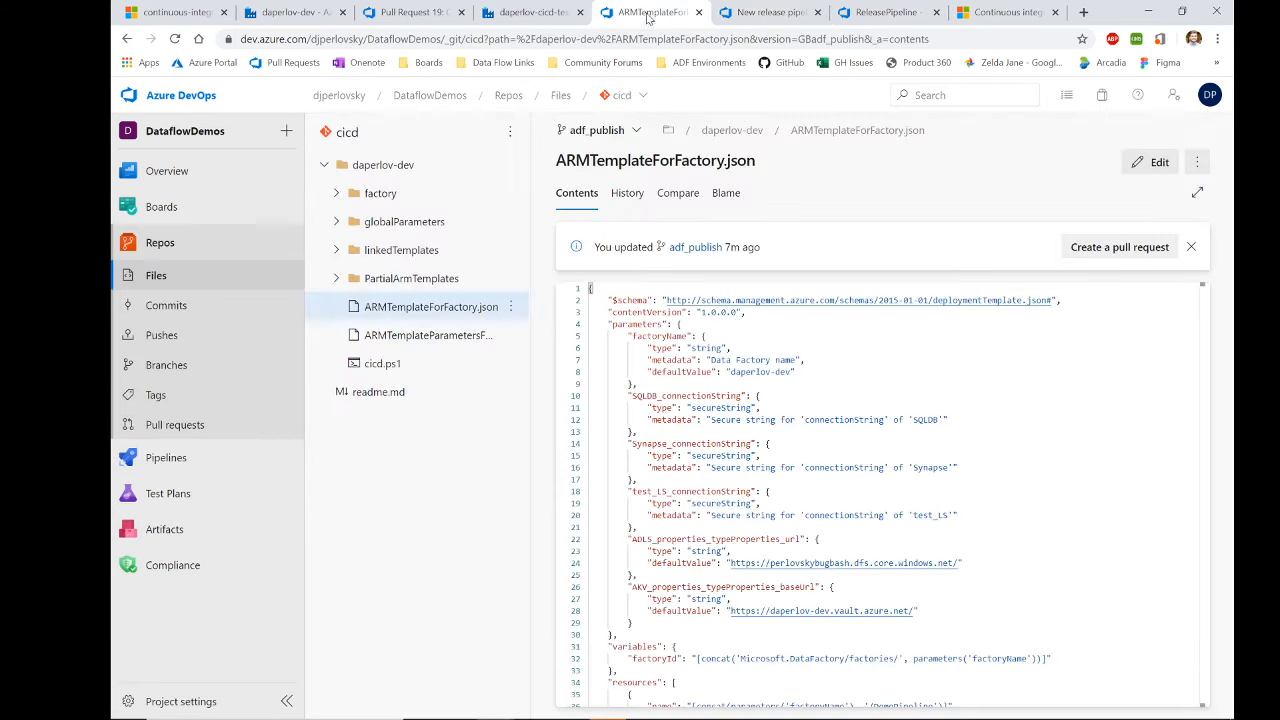
pyautogui.click(762, 12)
pyautogui.click(123, 38)
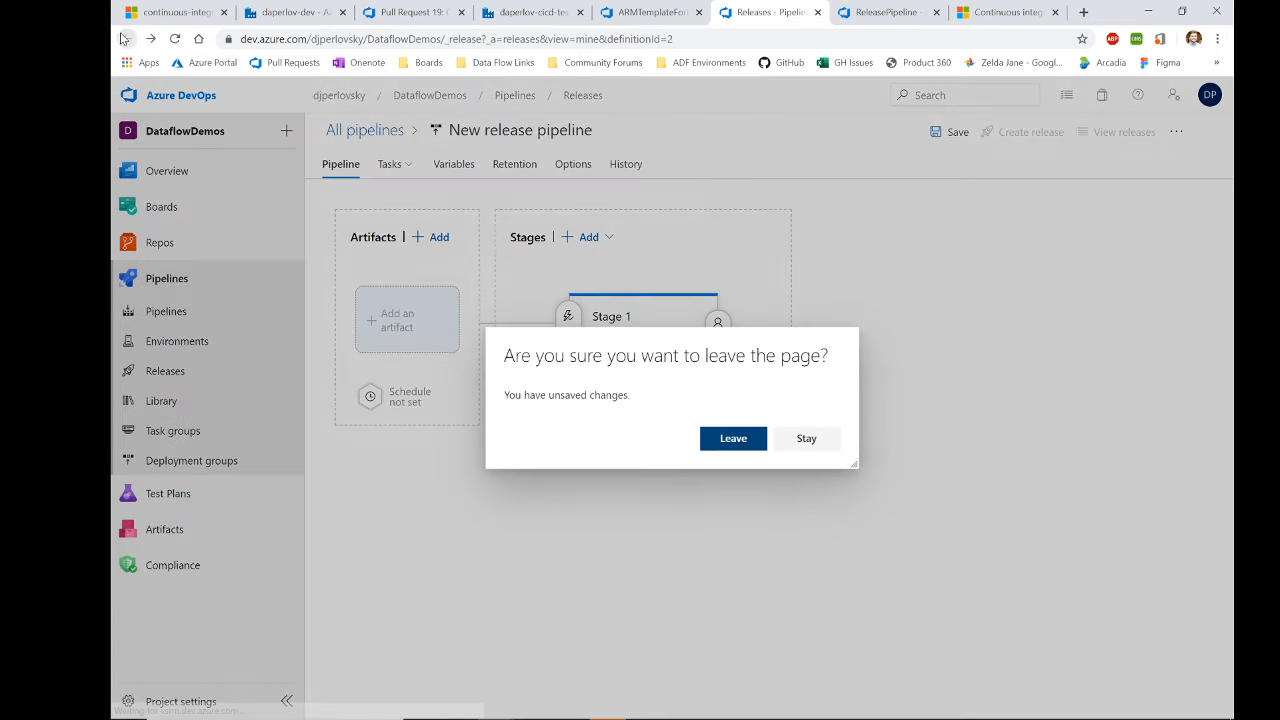
pyautogui.click(746, 443)
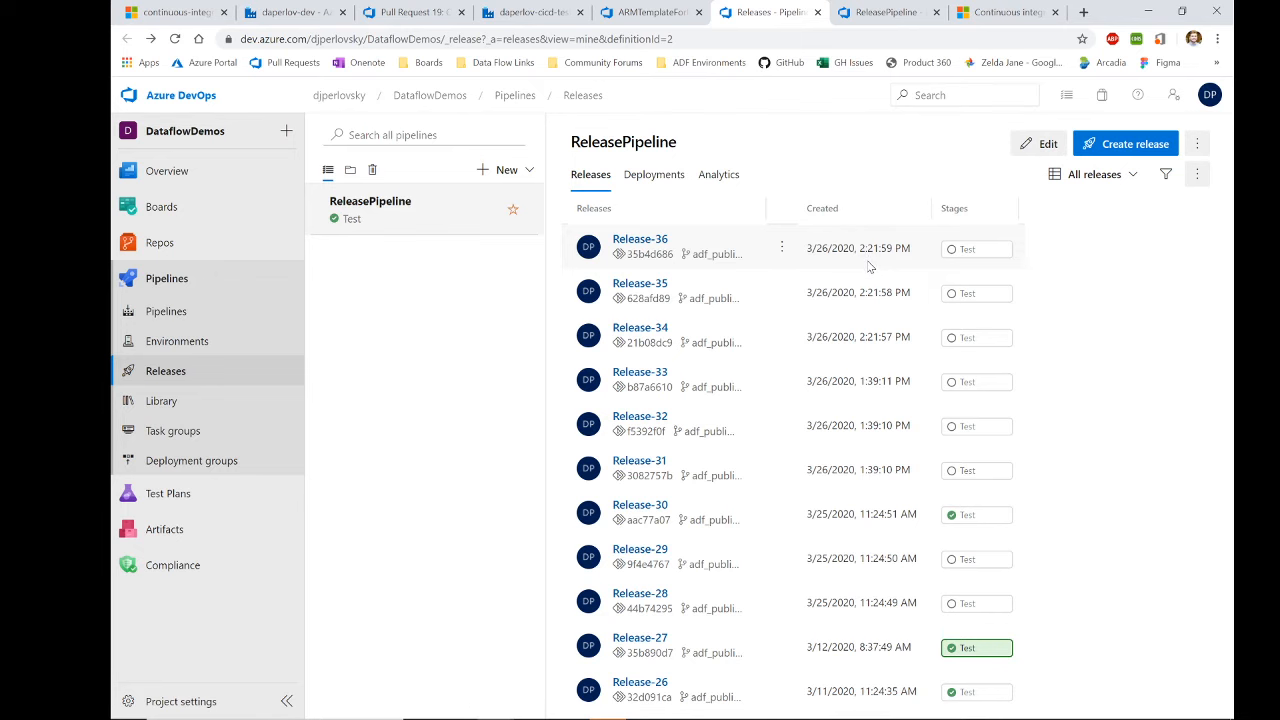
# Step: In ReleasePipeline, close the artifact settings, inspect the Test stage, and show the releases list
pyautogui.click(900, 12)
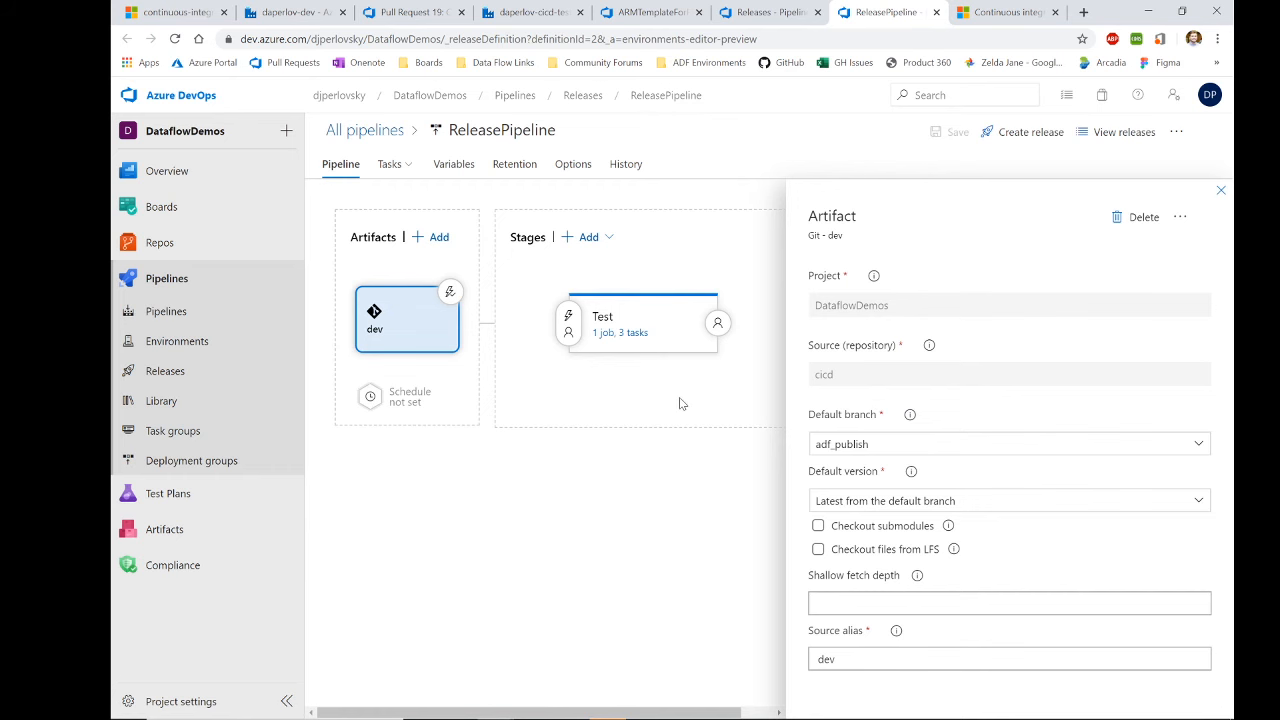
pyautogui.click(1220, 190)
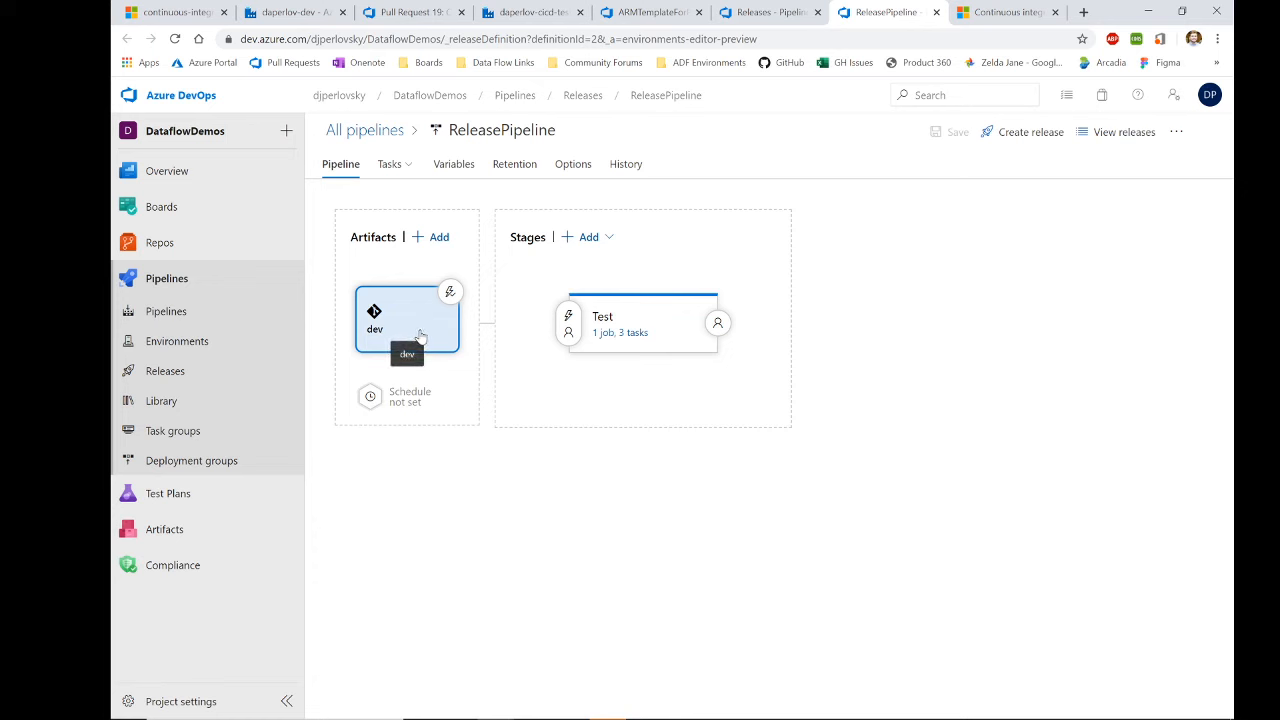
pyautogui.moveTo(643, 310)
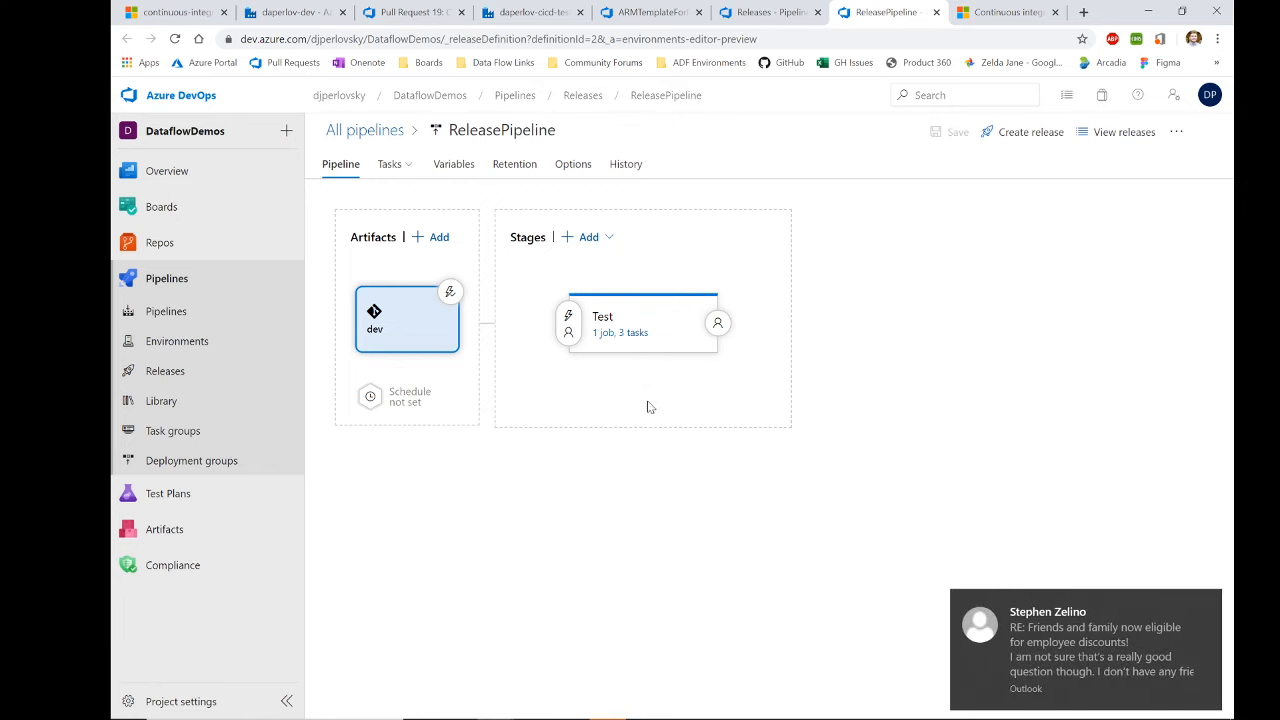
pyautogui.moveTo(703, 320)
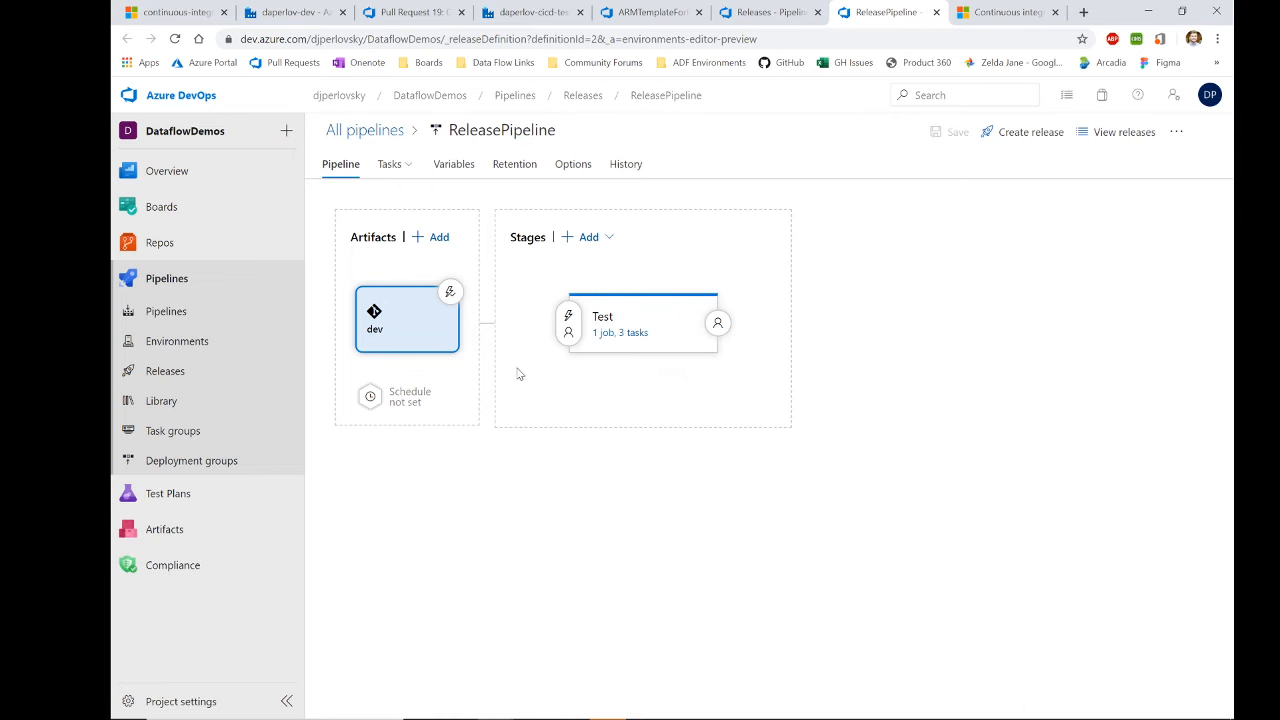
pyautogui.click(630, 314)
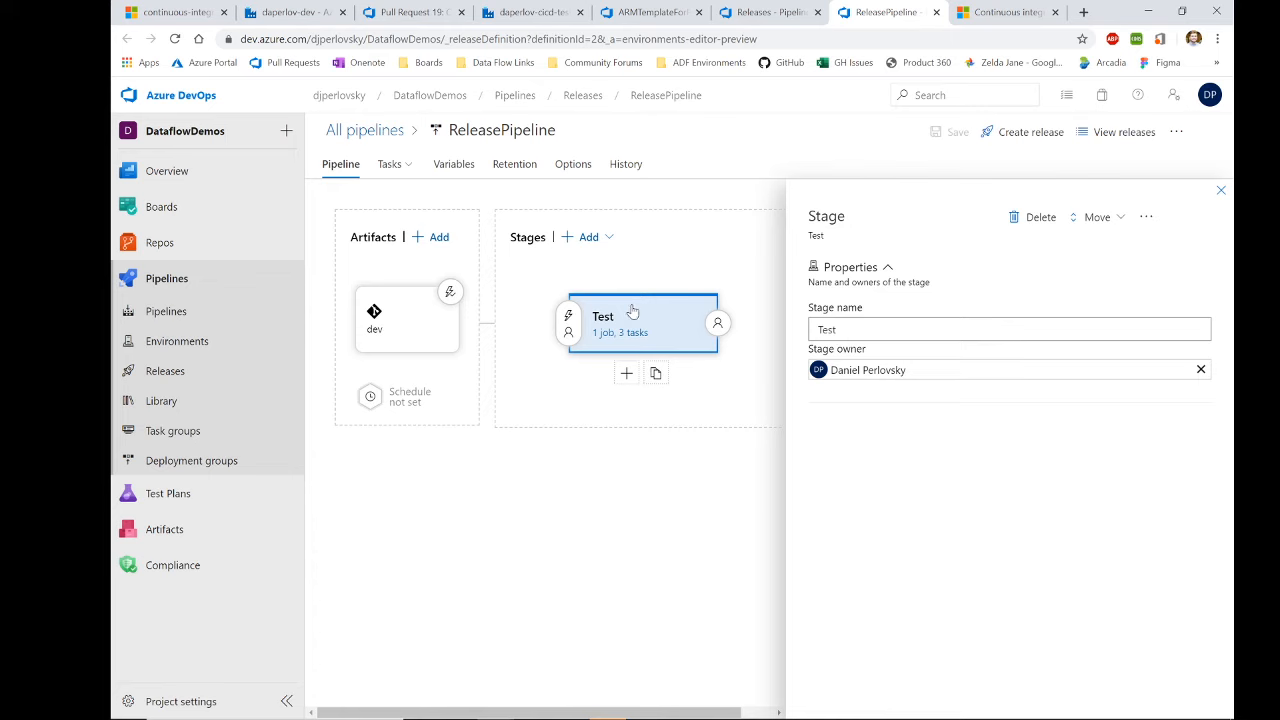
pyautogui.click(762, 12)
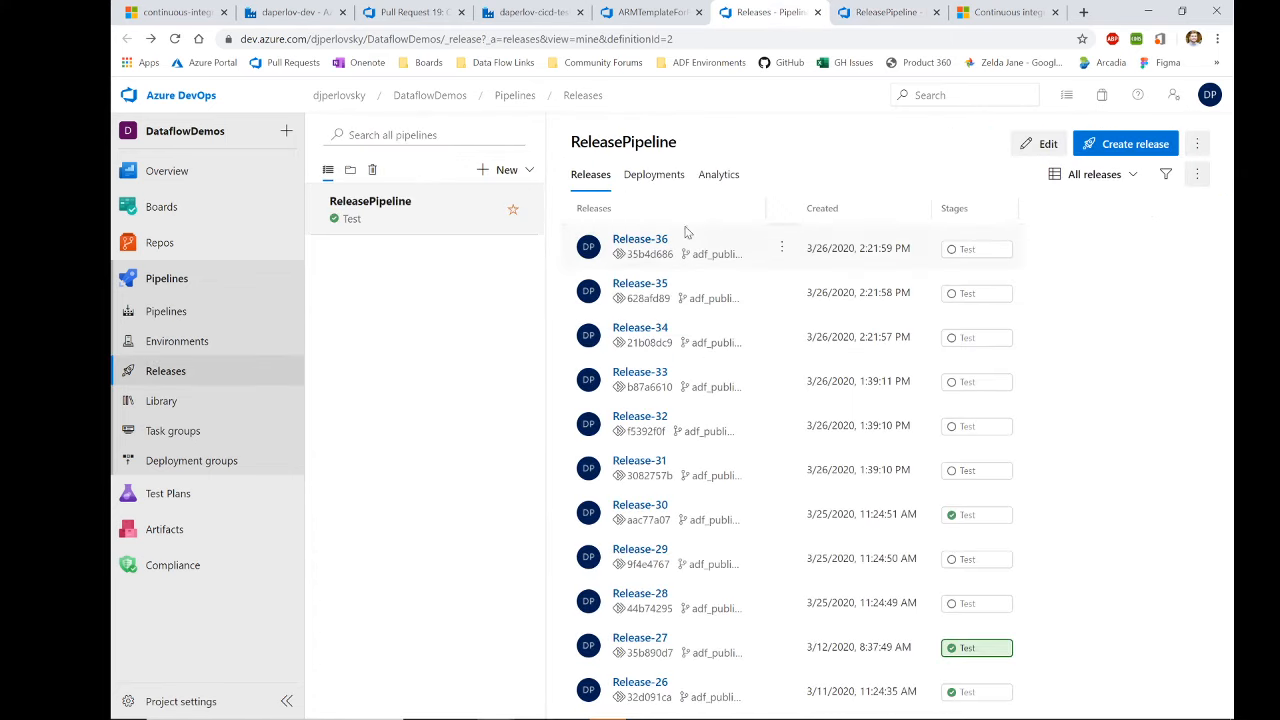
# Step: Inspect Release-36's undeployed Test stage details, then close the details panel
pyautogui.click(634, 243)
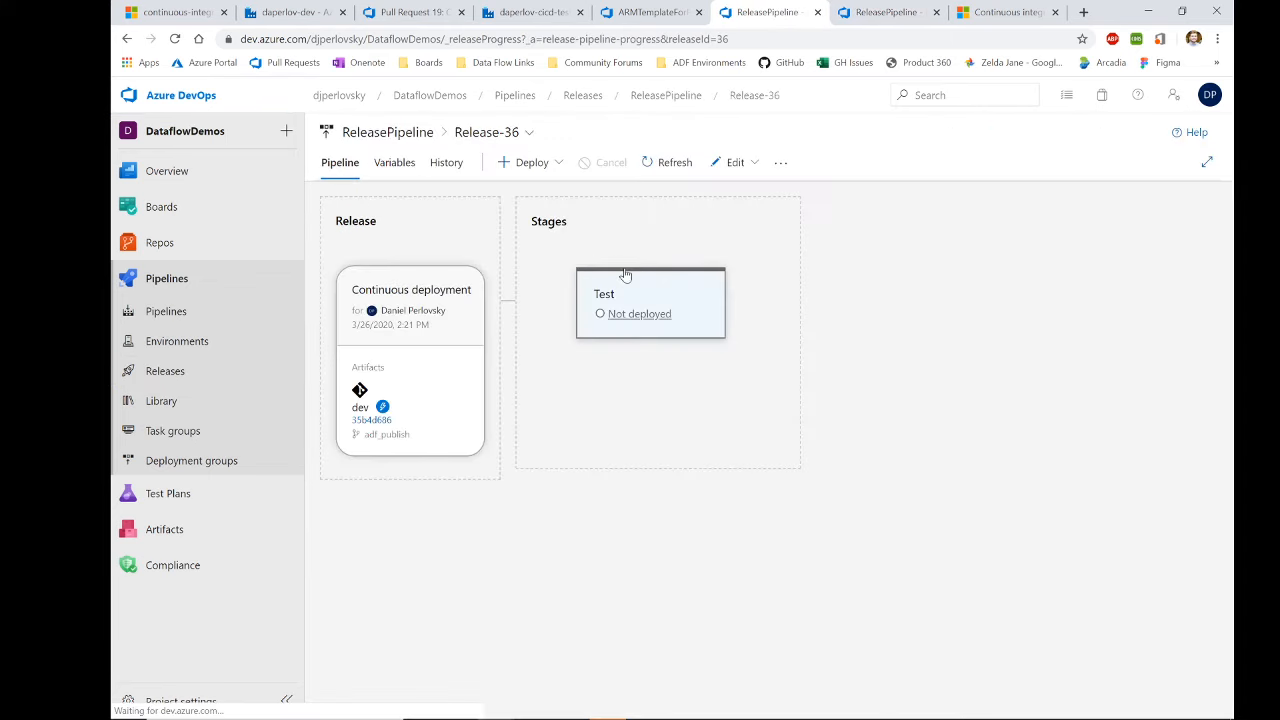
pyautogui.click(624, 280)
pyautogui.moveTo(547, 287)
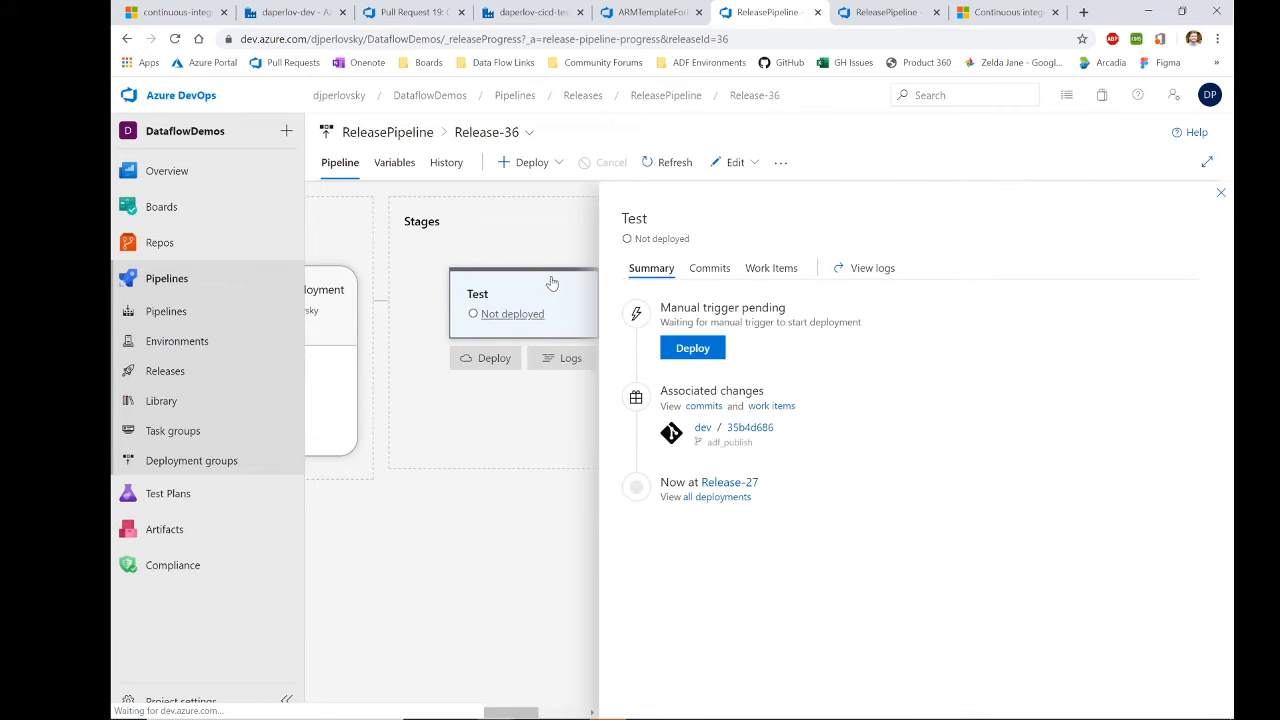
pyautogui.click(1222, 195)
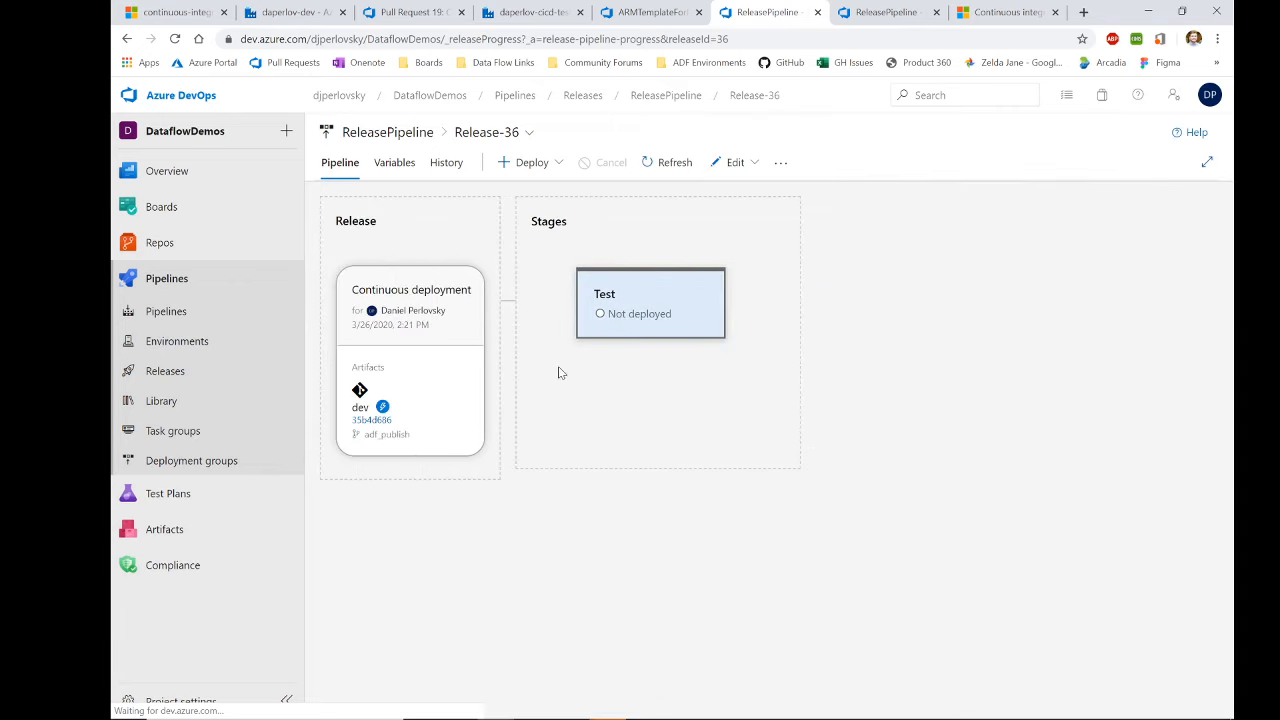
pyautogui.moveTo(628, 332)
pyautogui.click(553, 19)
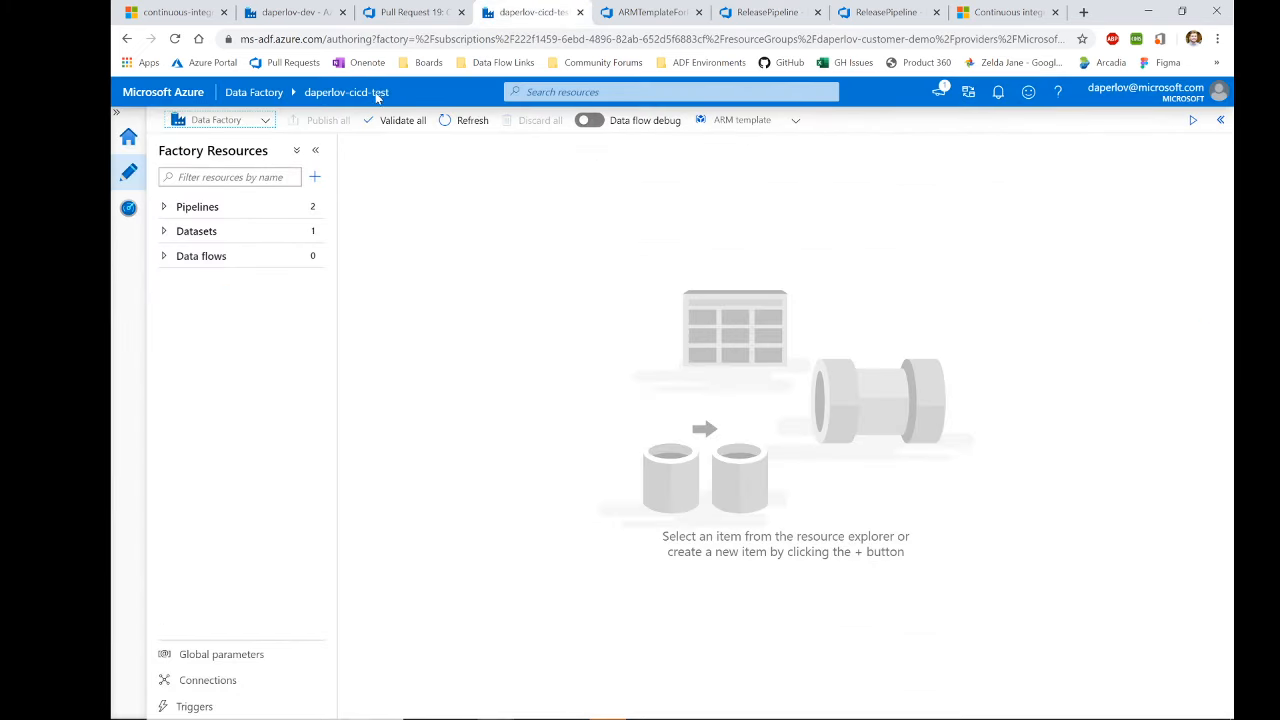
pyautogui.click(268, 208)
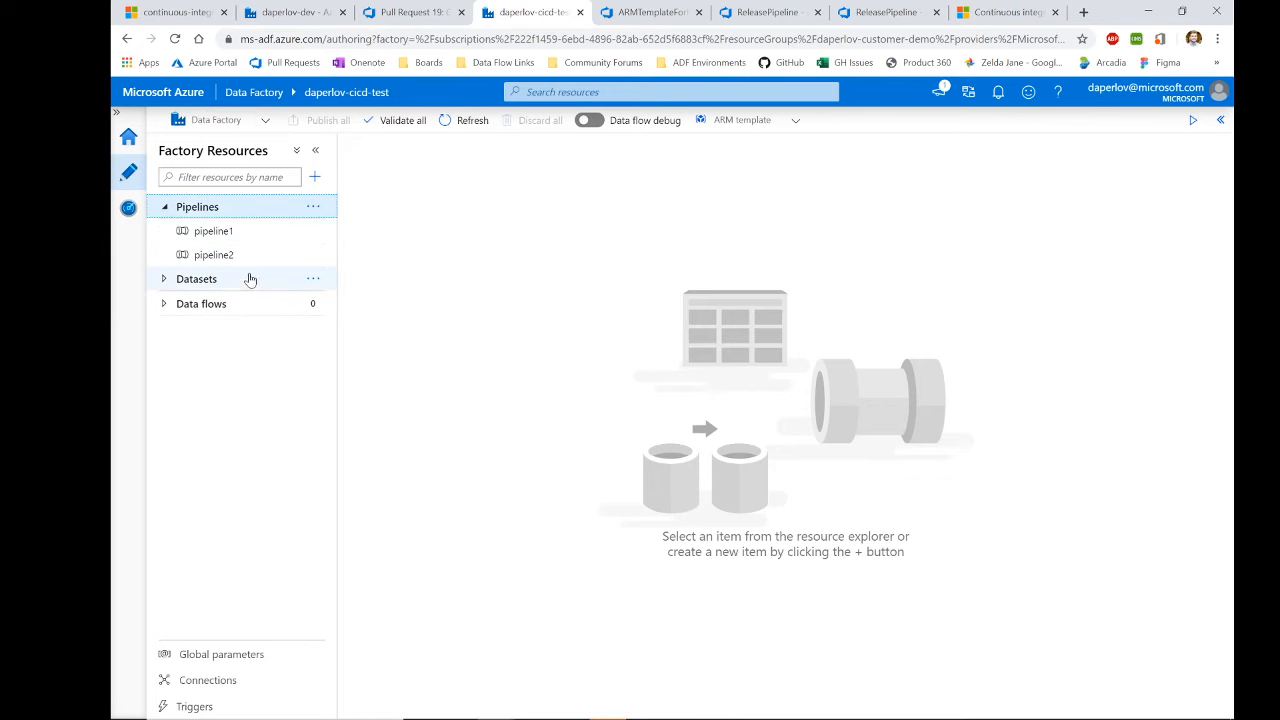
pyautogui.click(248, 279)
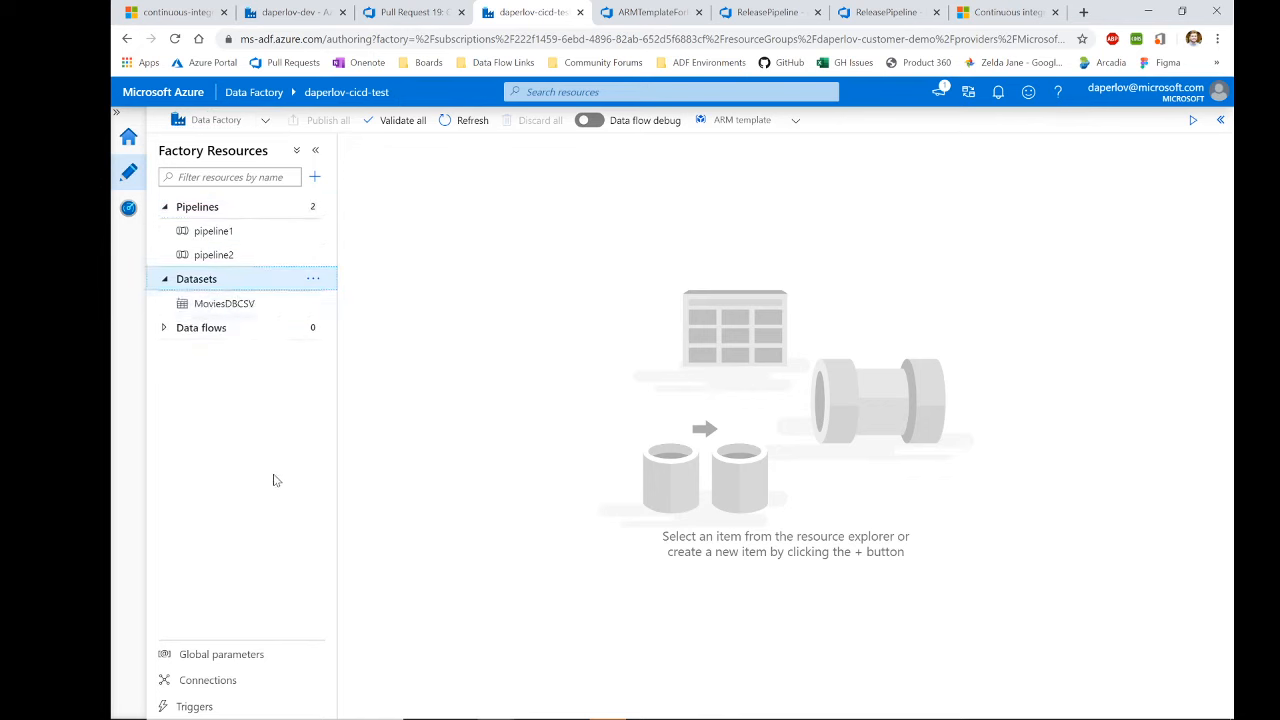
pyautogui.click(765, 12)
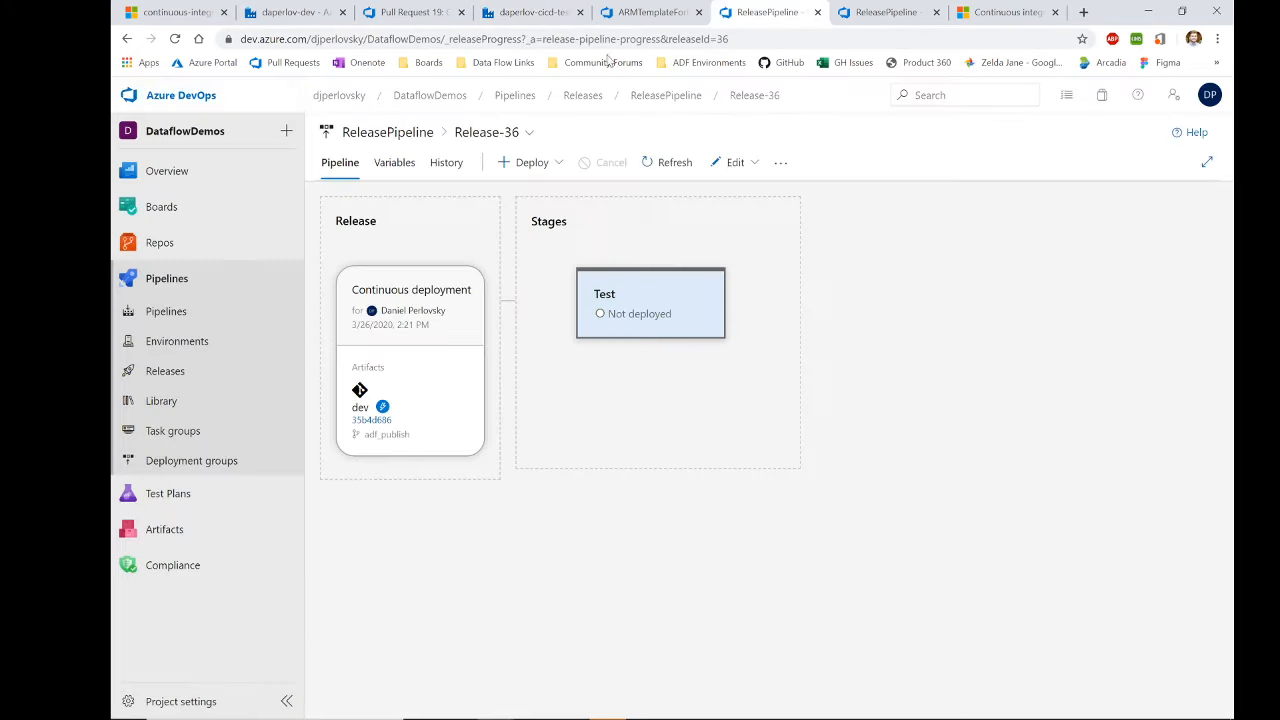
# Step: Go back from Release-36 to ReleasePipeline's releases list
pyautogui.click(127, 38)
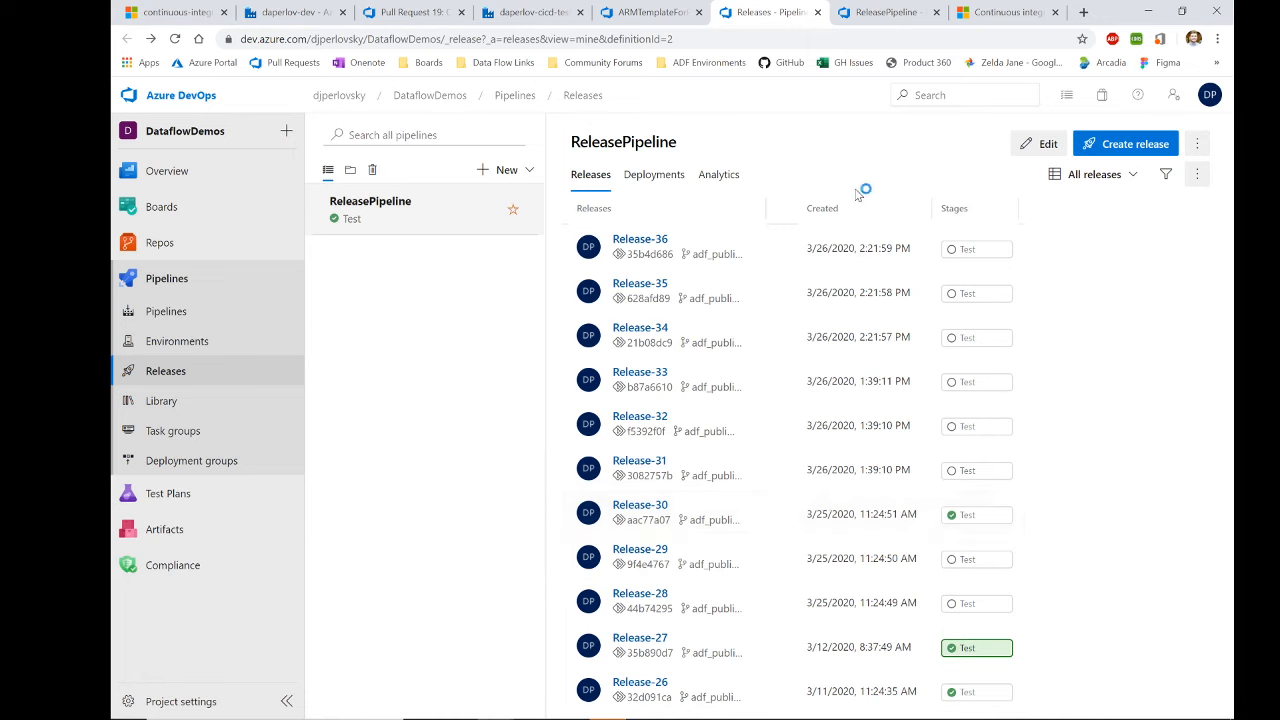
# Step: In the ReleasePipeline editor, review the dev artifact and Test stage properties
pyautogui.click(880, 12)
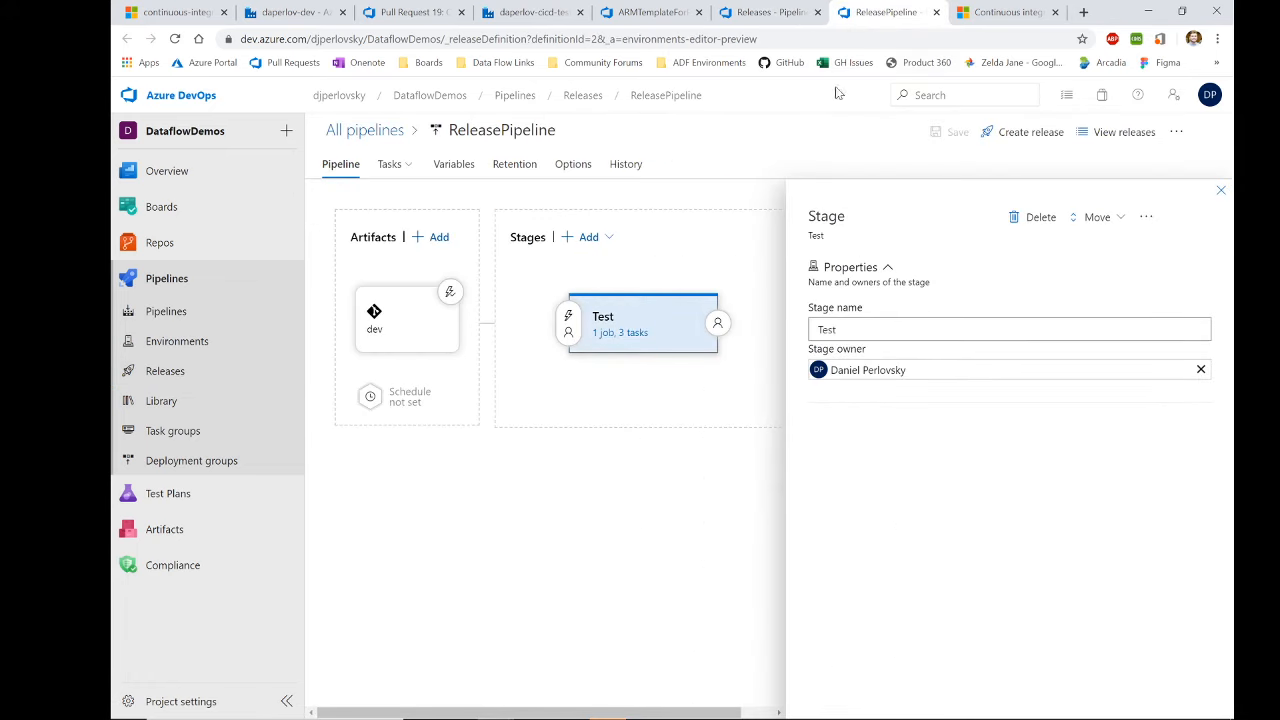
pyautogui.click(432, 326)
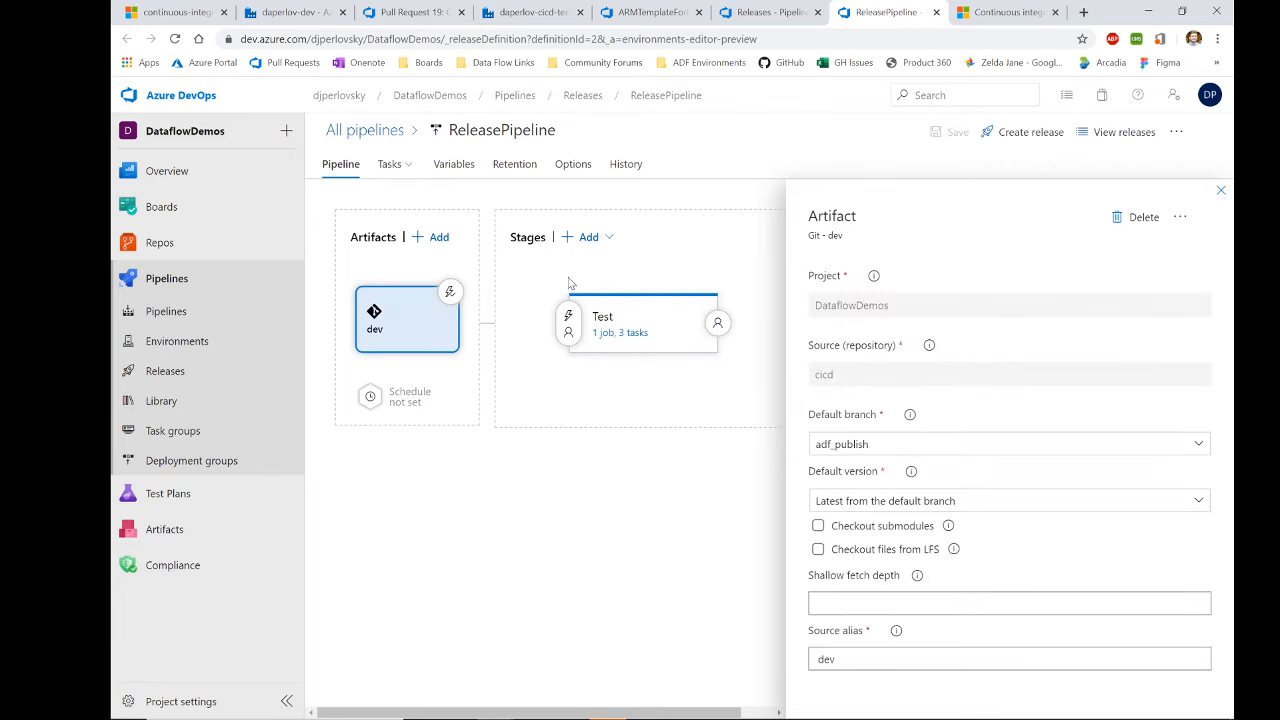
pyautogui.click(647, 318)
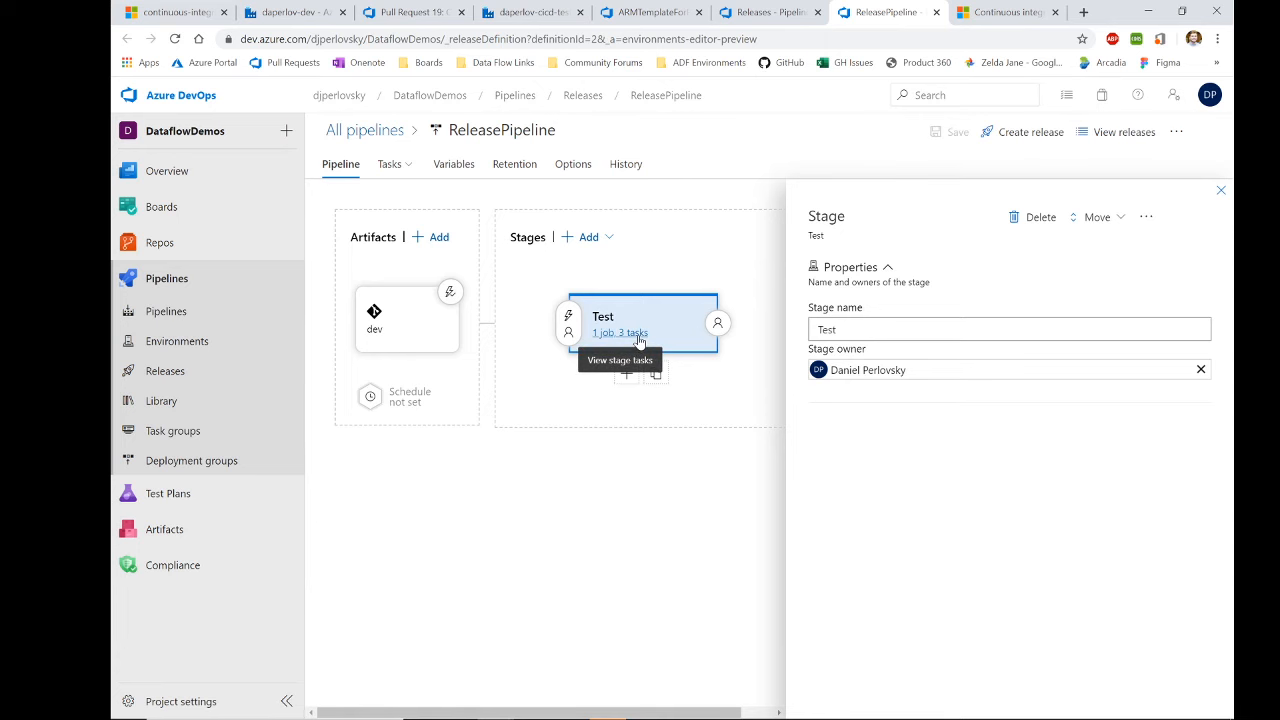
# Step: Review the Stop Triggers, resource group deployment and Start Triggers tasks, ending on the deployment
pyautogui.click(639, 333)
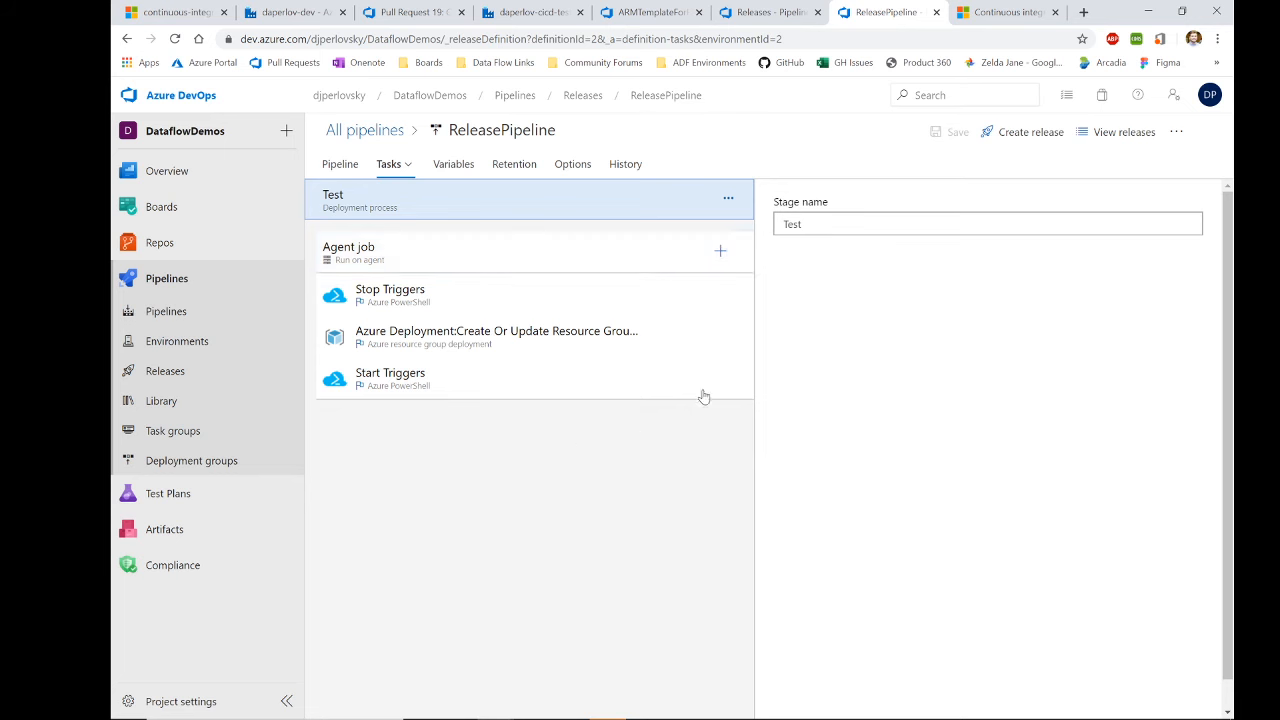
pyautogui.click(469, 295)
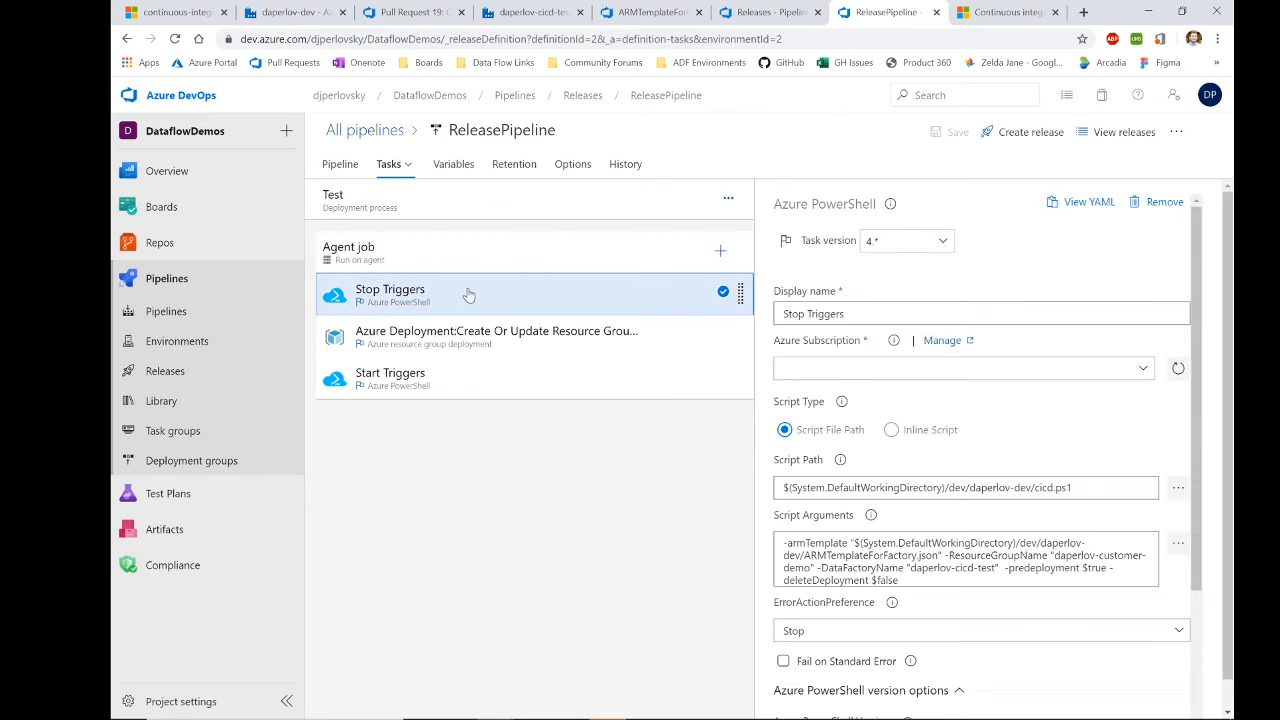
pyautogui.click(455, 350)
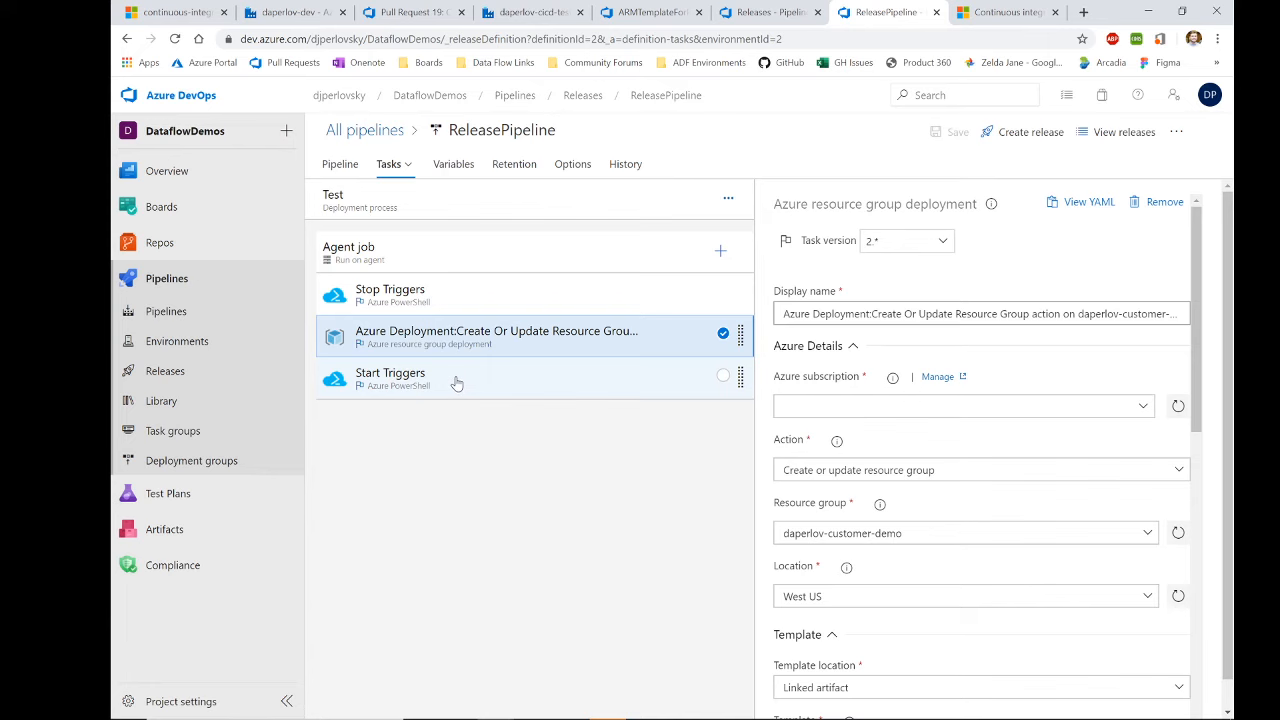
pyautogui.click(456, 384)
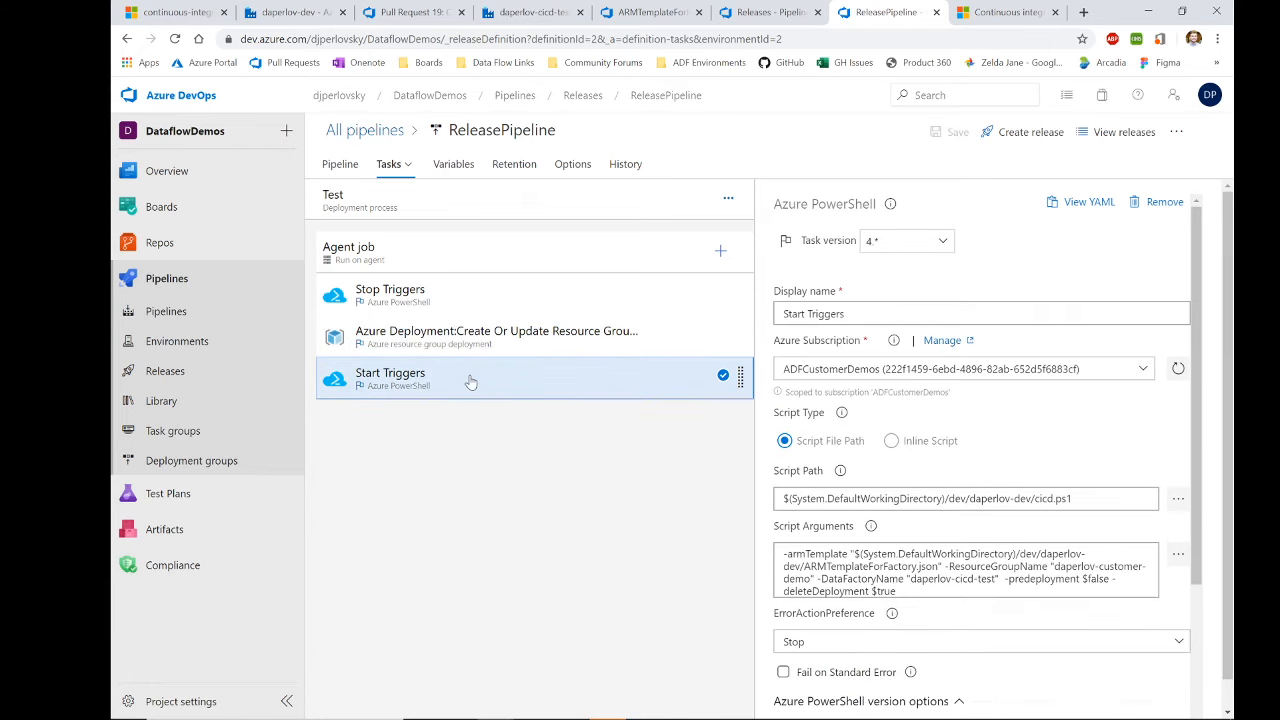
pyautogui.click(506, 352)
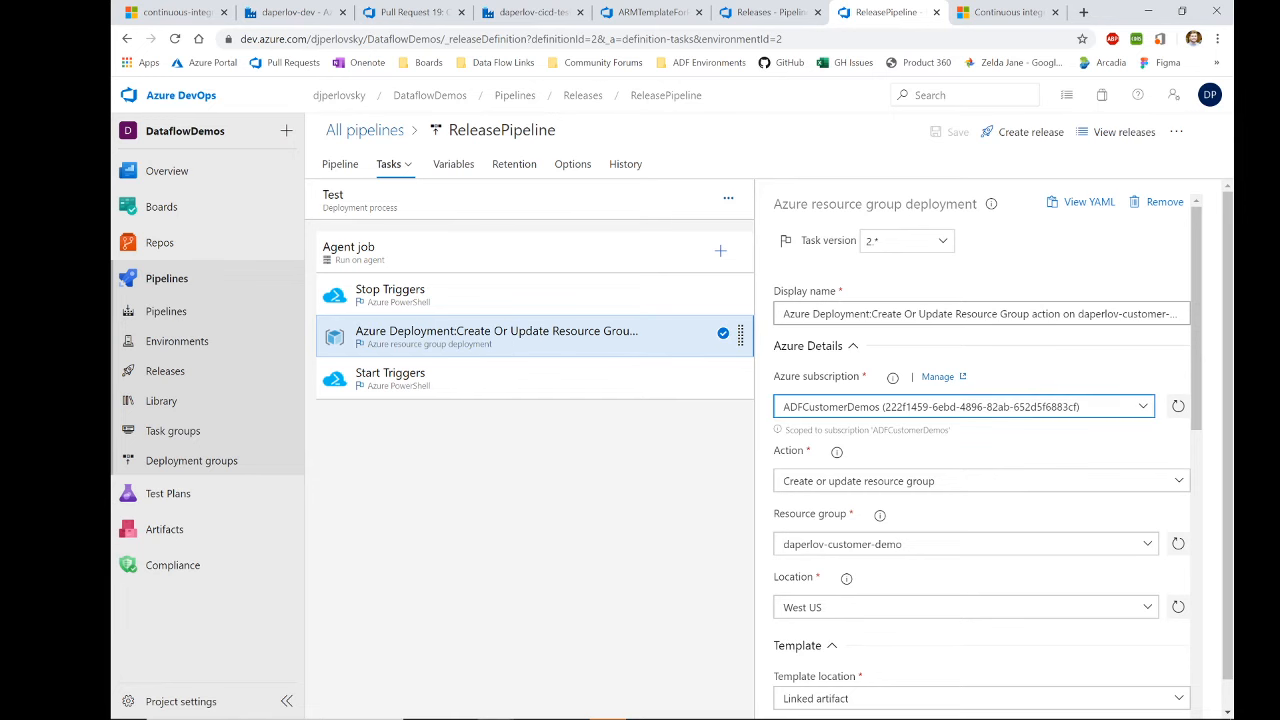
# Step: Show the override template parameters: factoryName daperlov-cicd-test plus connection string overrides
pyautogui.scroll(-2, 875, 560)
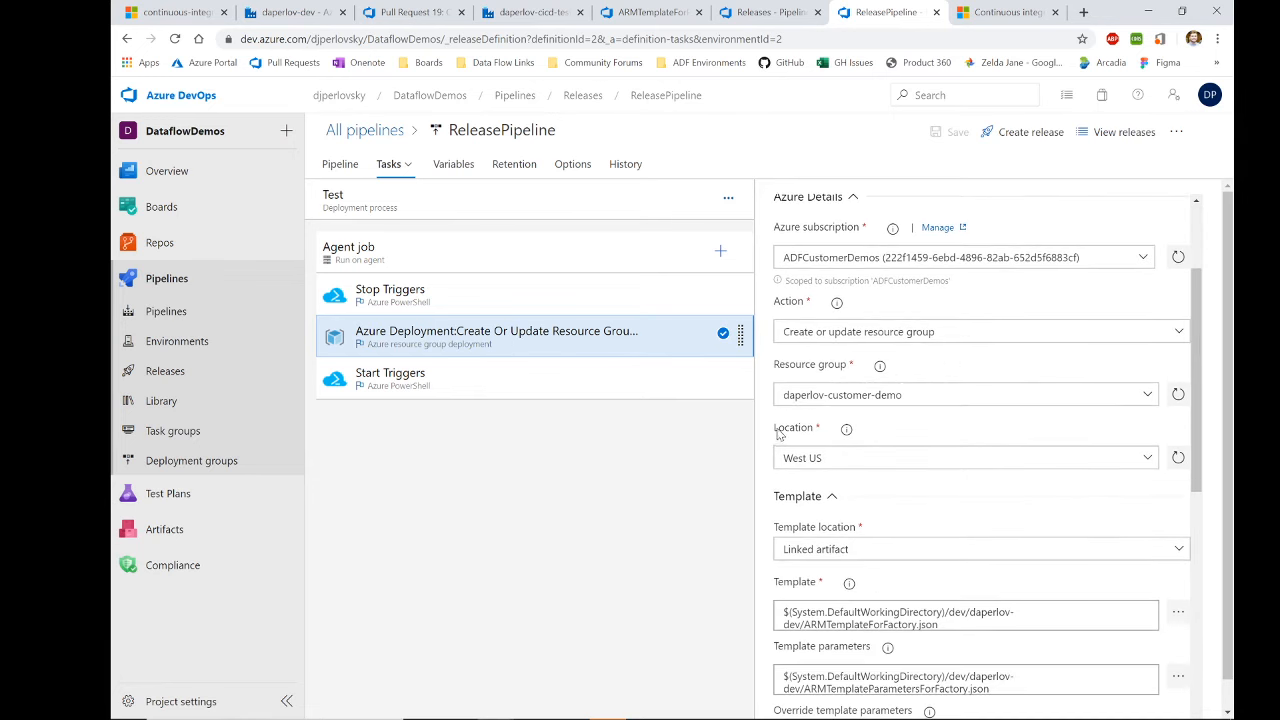
pyautogui.scroll(-1, 880, 540)
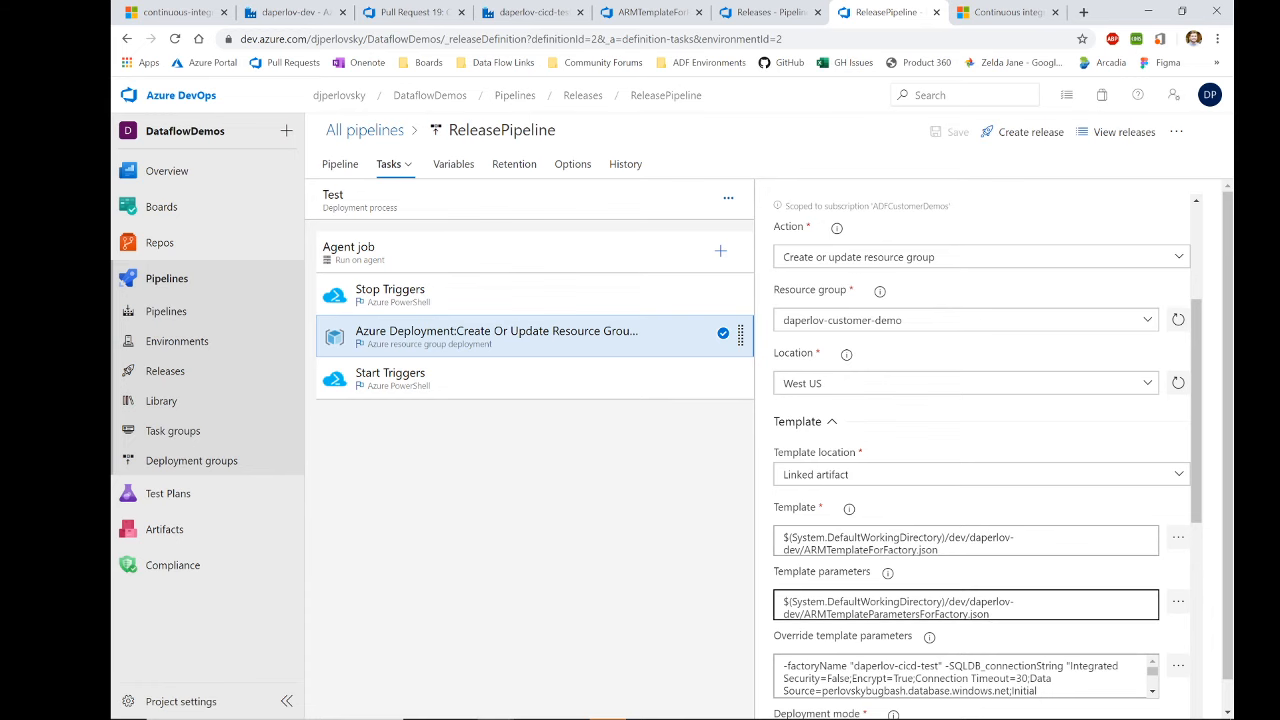
pyautogui.scroll(-1, 1087, 612)
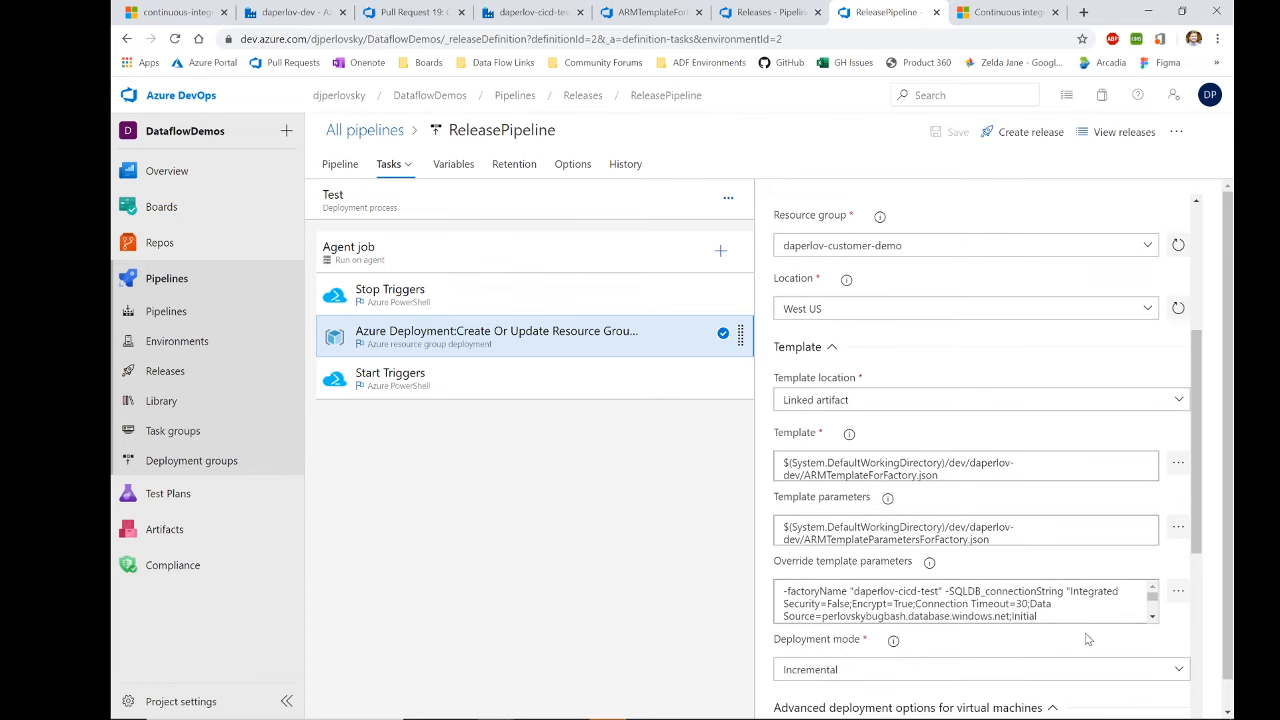
pyautogui.click(1178, 593)
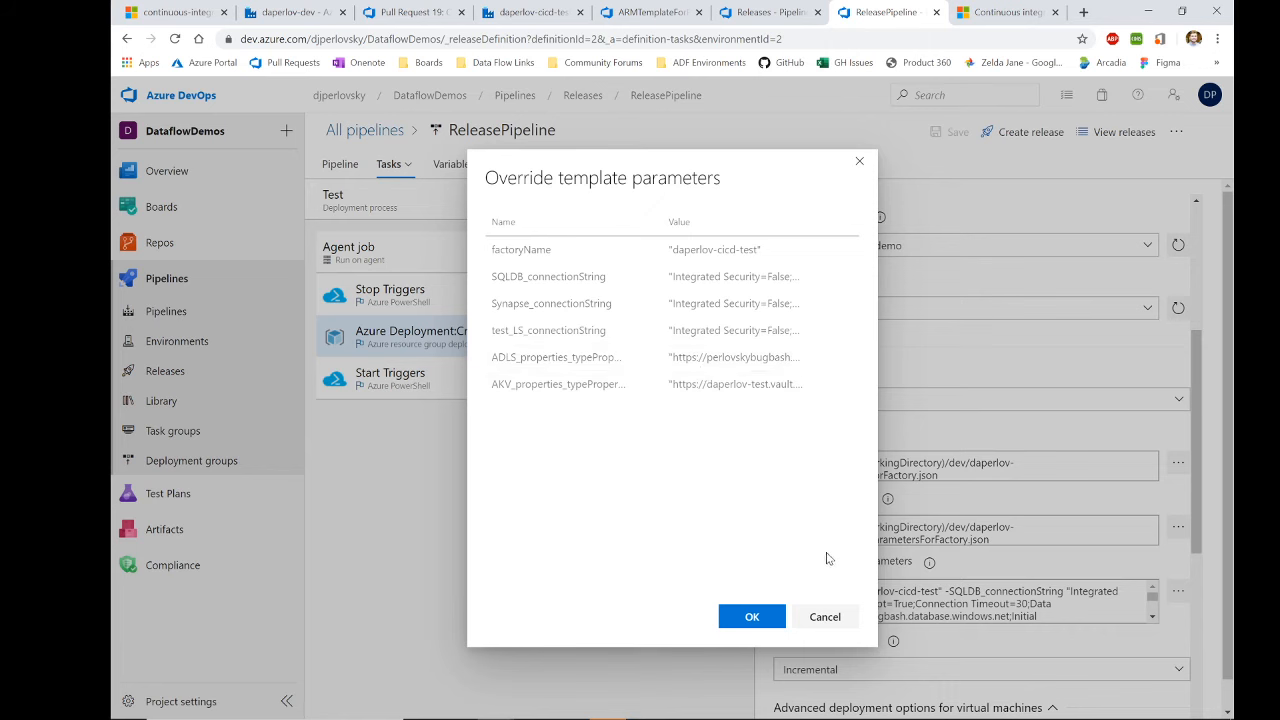
# Step: Close and reopen the overrides list, then return to the daperlov-dev factory's linked services
pyautogui.click(862, 165)
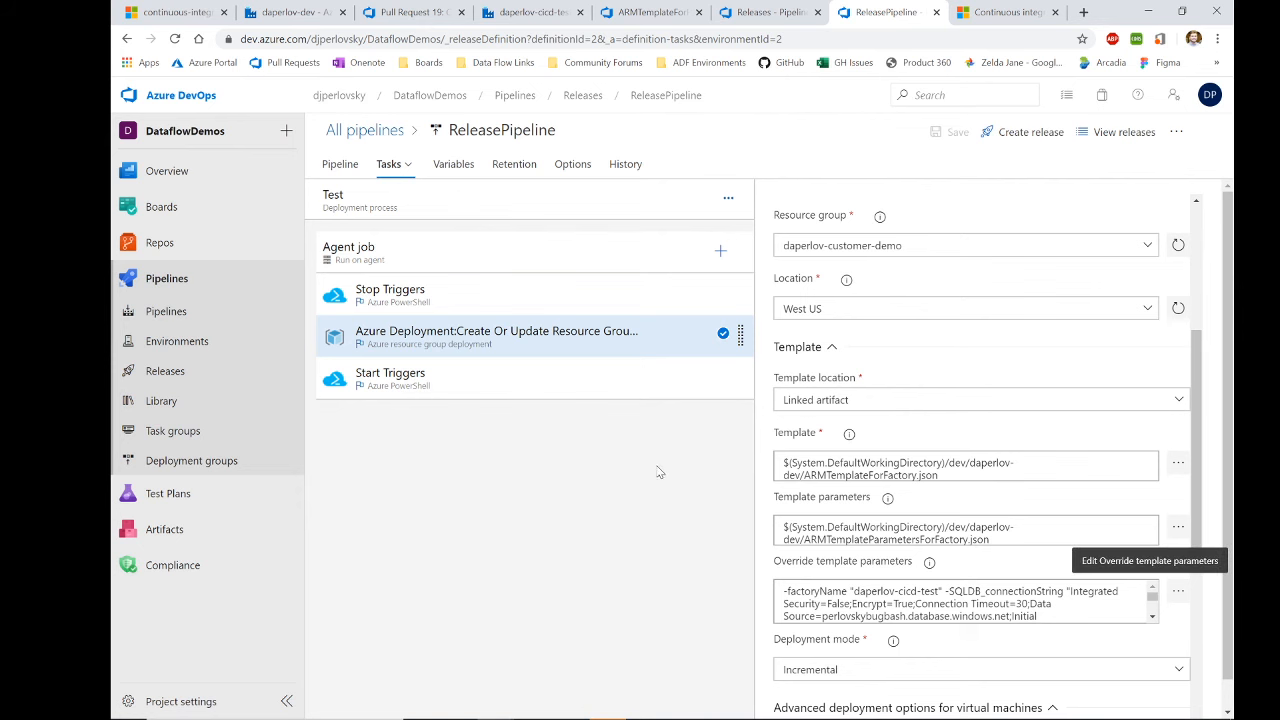
pyautogui.click(1177, 591)
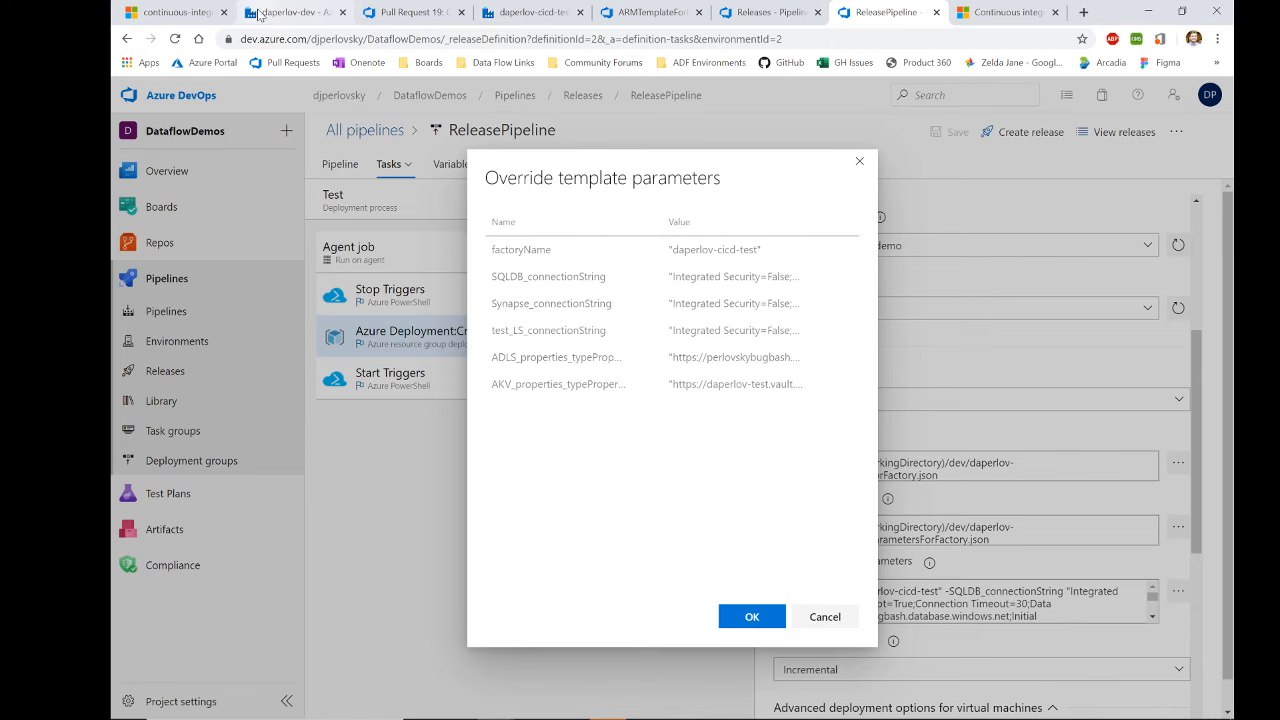
pyautogui.click(295, 12)
# Step: Inspect the Synapse linked service settings in the dev factory's connections without saving
pyautogui.click(208, 680)
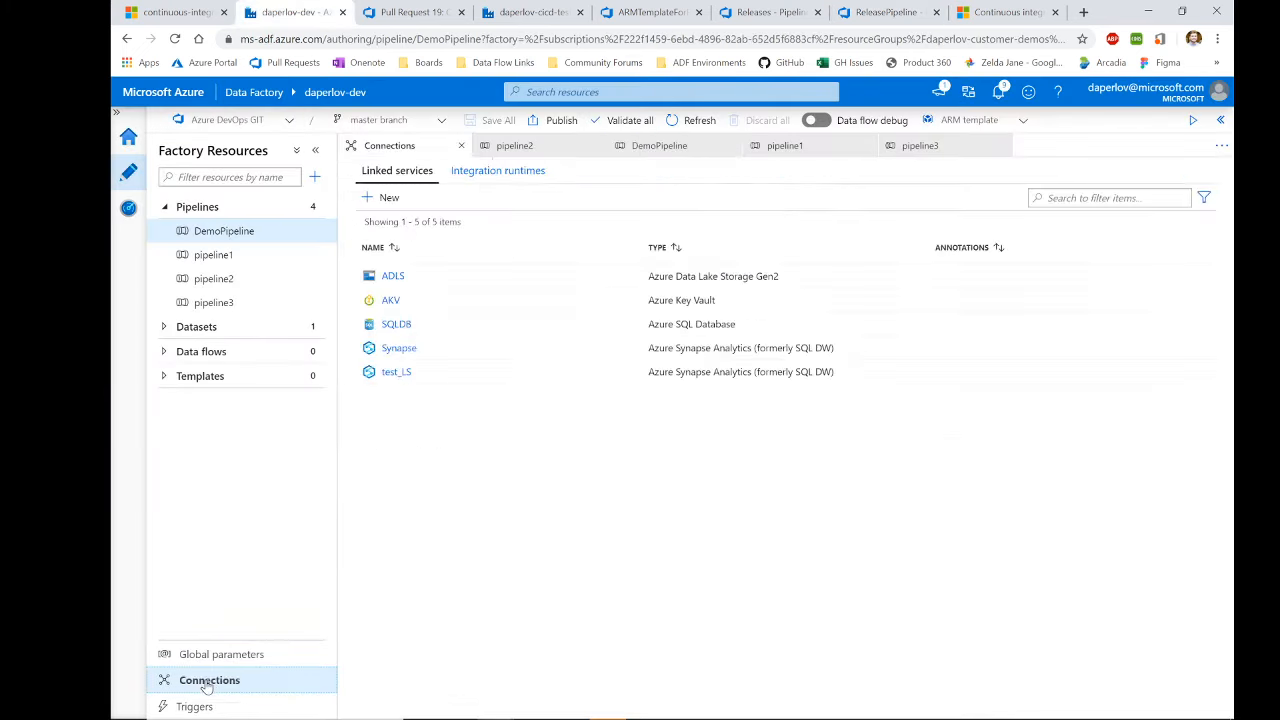
pyautogui.click(399, 349)
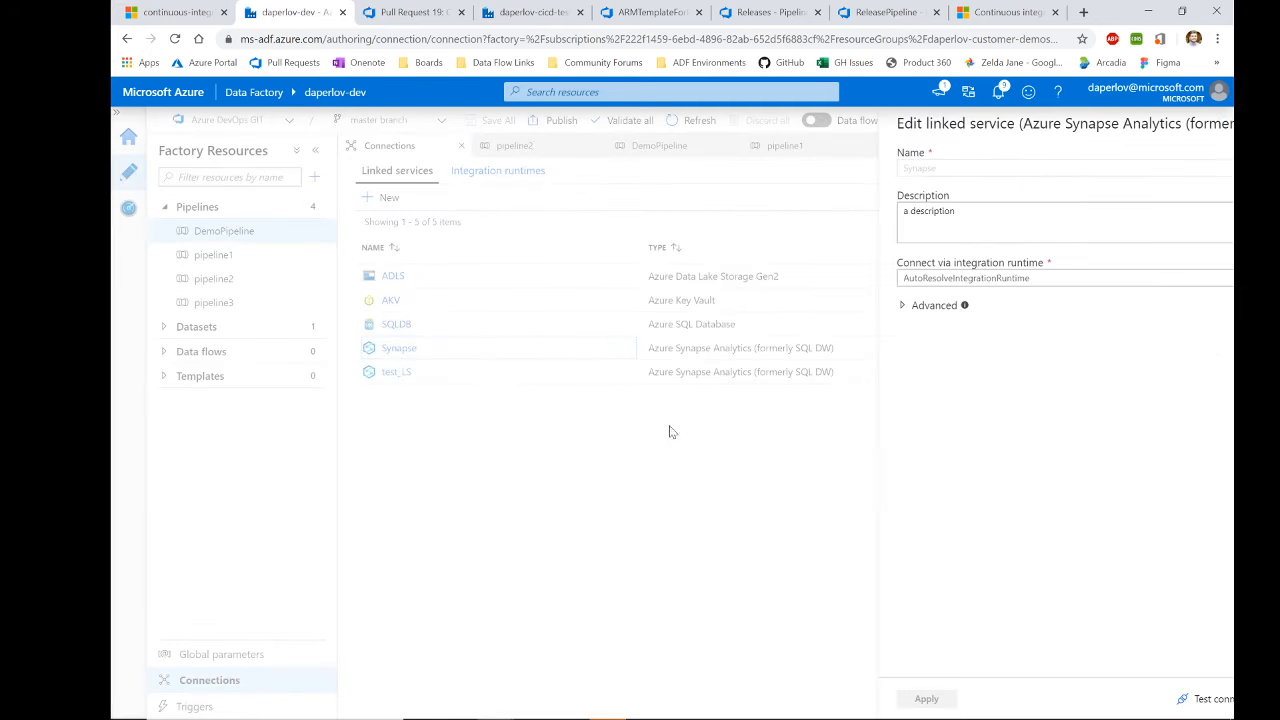
pyautogui.scroll(-5, 830, 470)
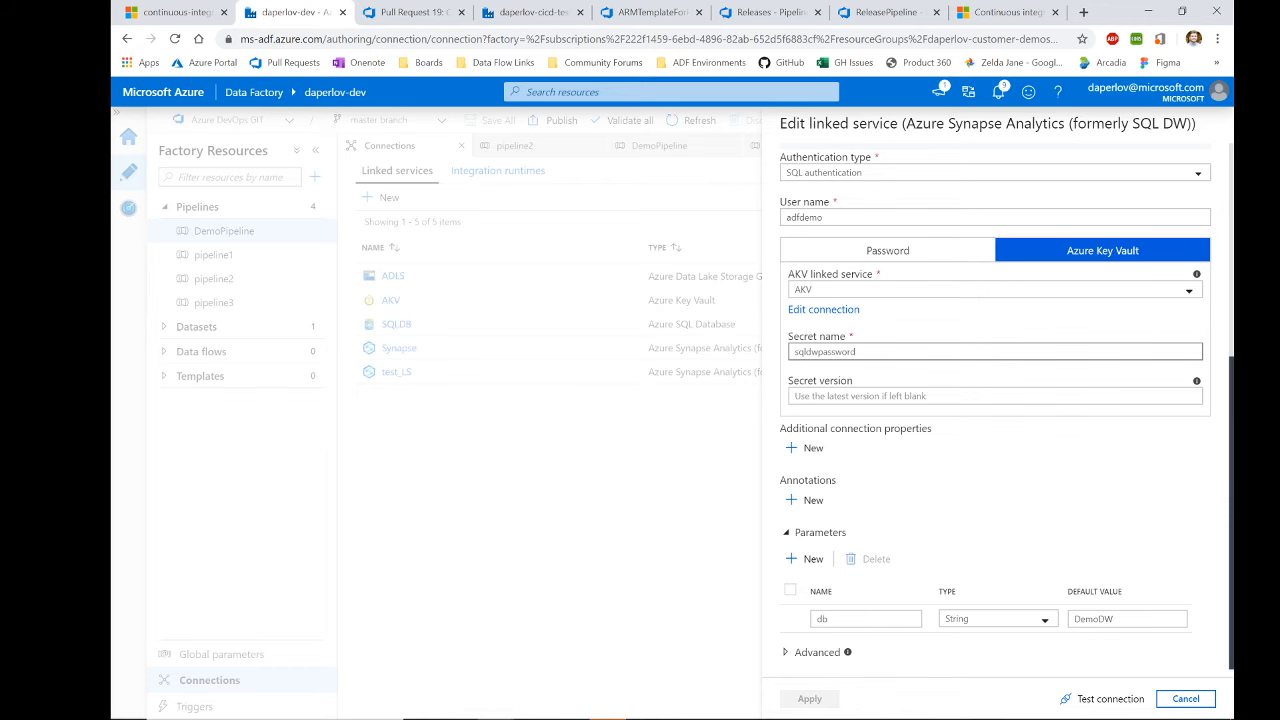
pyautogui.click(1185, 698)
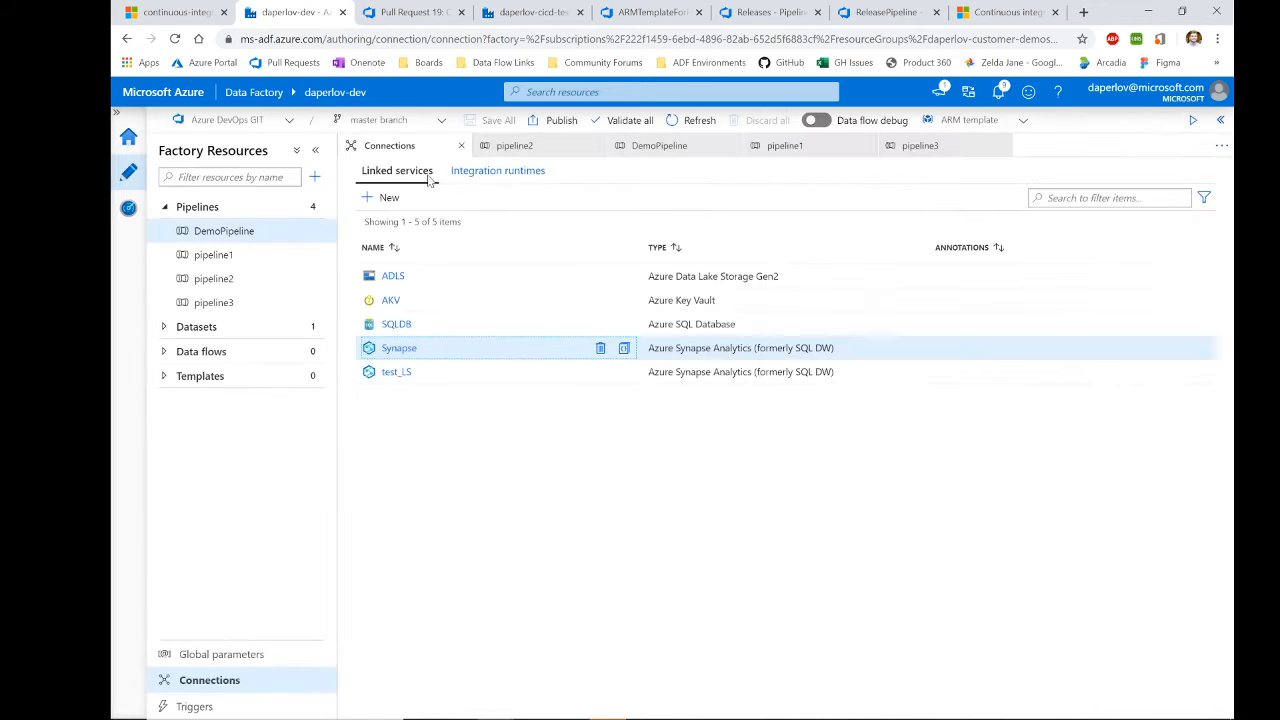
# Step: Inspect the Synapse linked service in daperlov-cicd-test, ending on that factory's tab
pyautogui.click(530, 12)
pyautogui.click(206, 679)
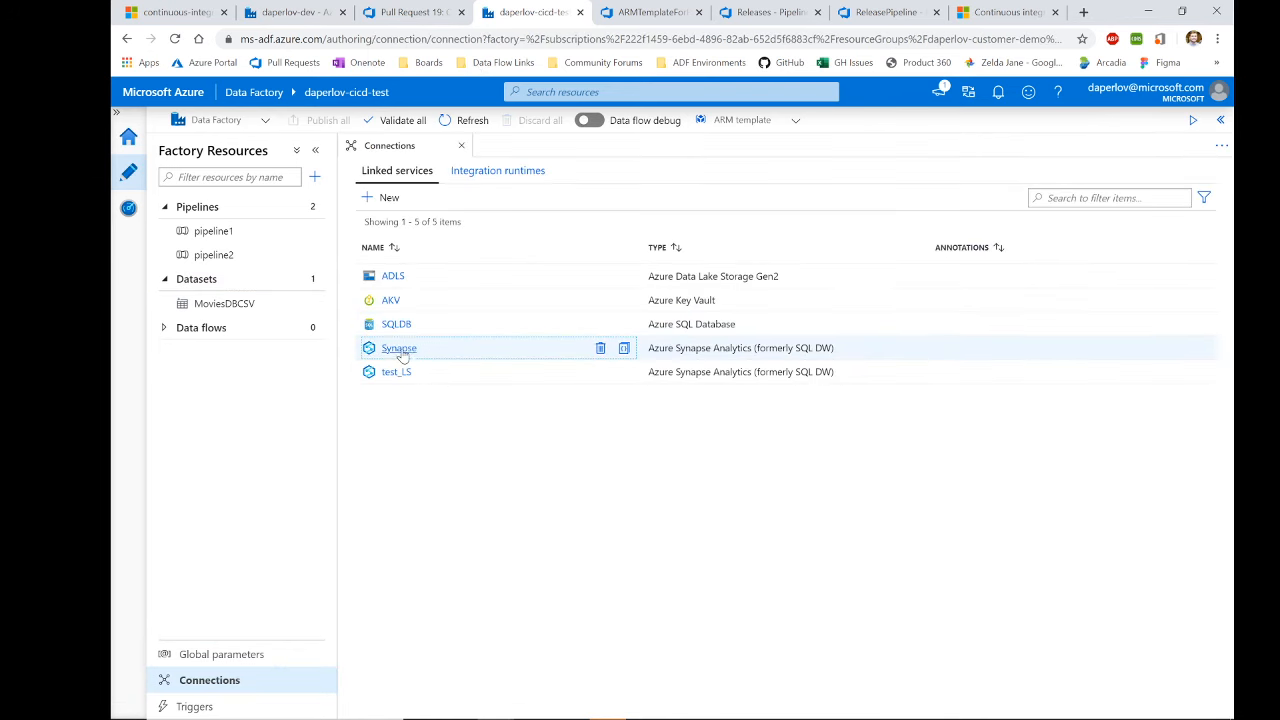
pyautogui.click(398, 348)
pyautogui.scroll(-3, 885, 443)
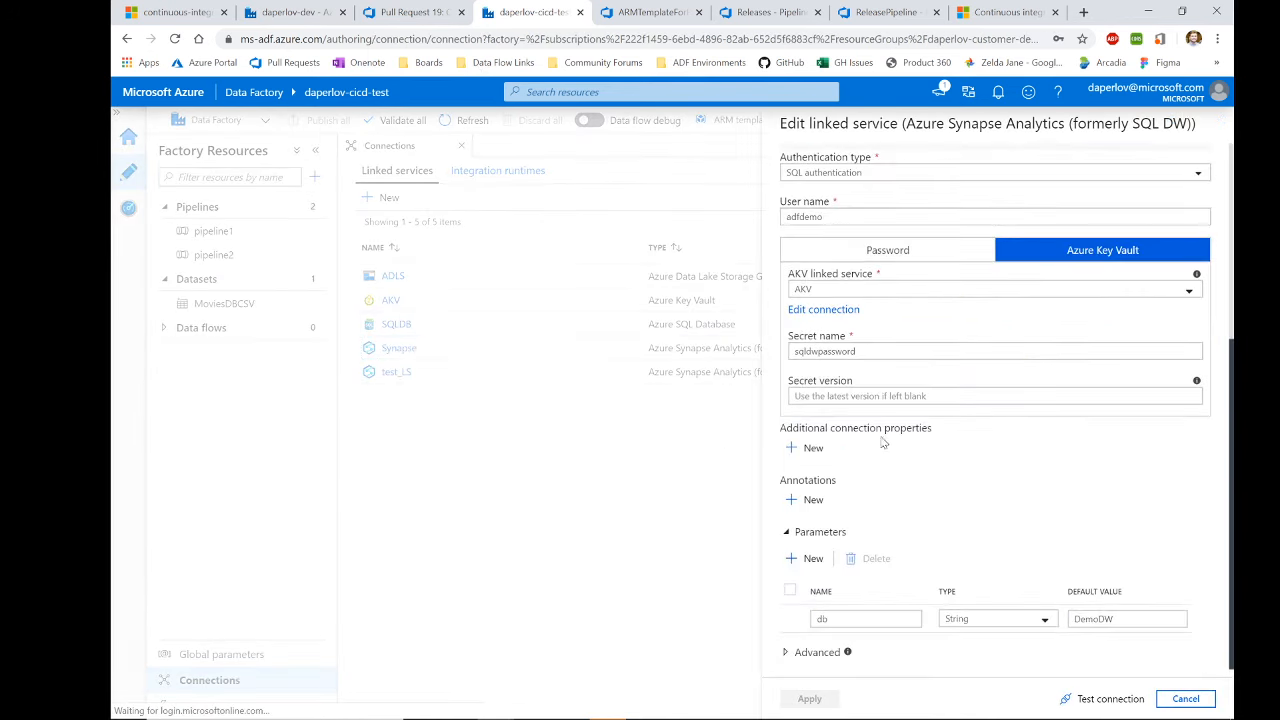
pyautogui.click(1186, 698)
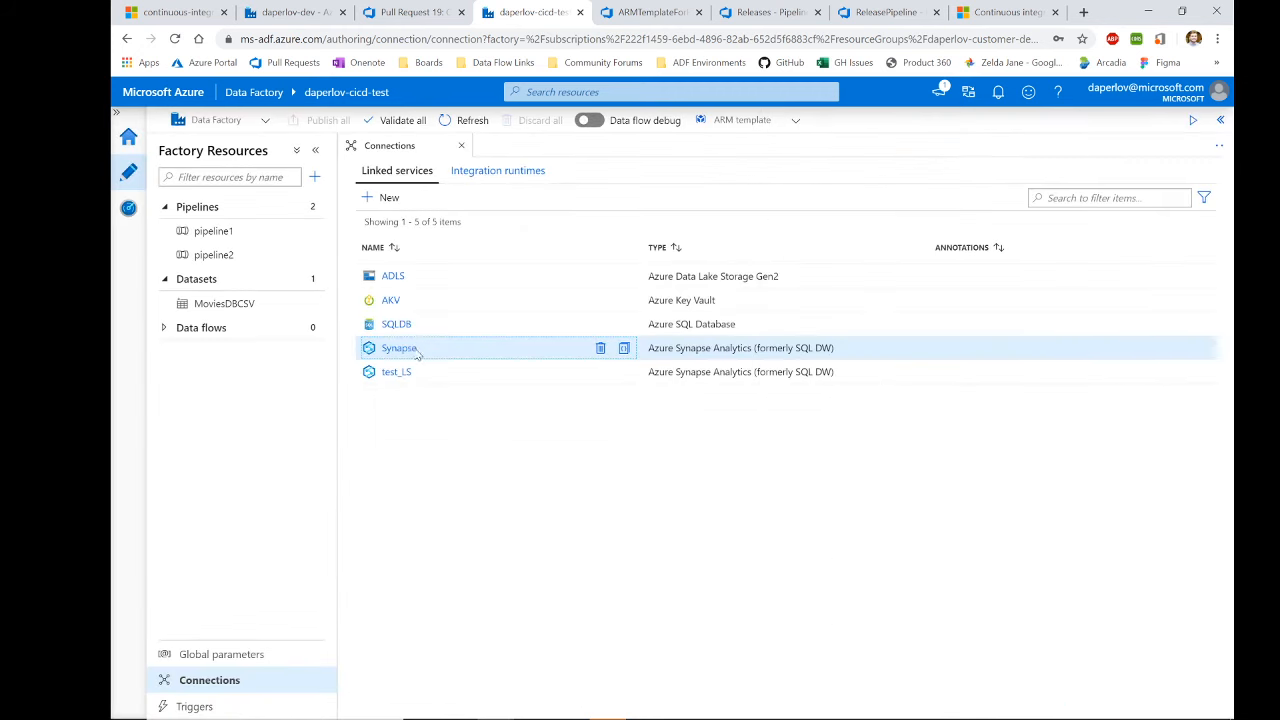
pyautogui.hotkey('ctrl', '2')
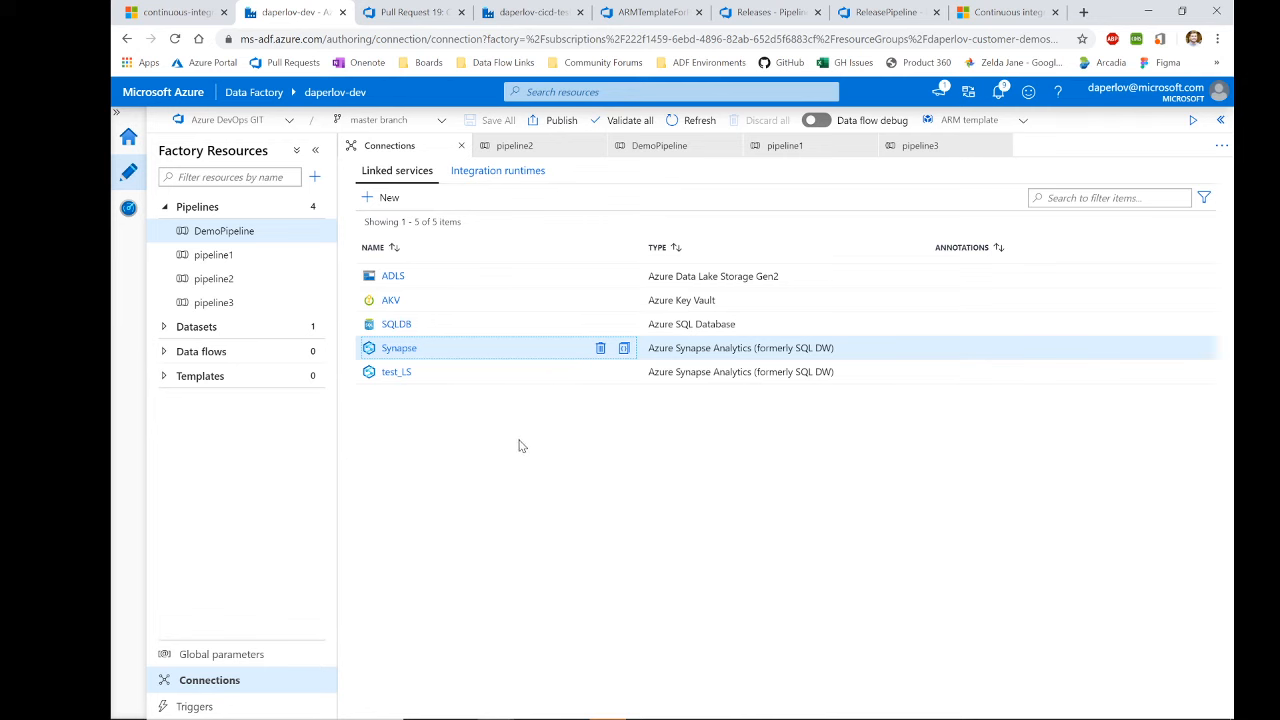
pyautogui.click(528, 14)
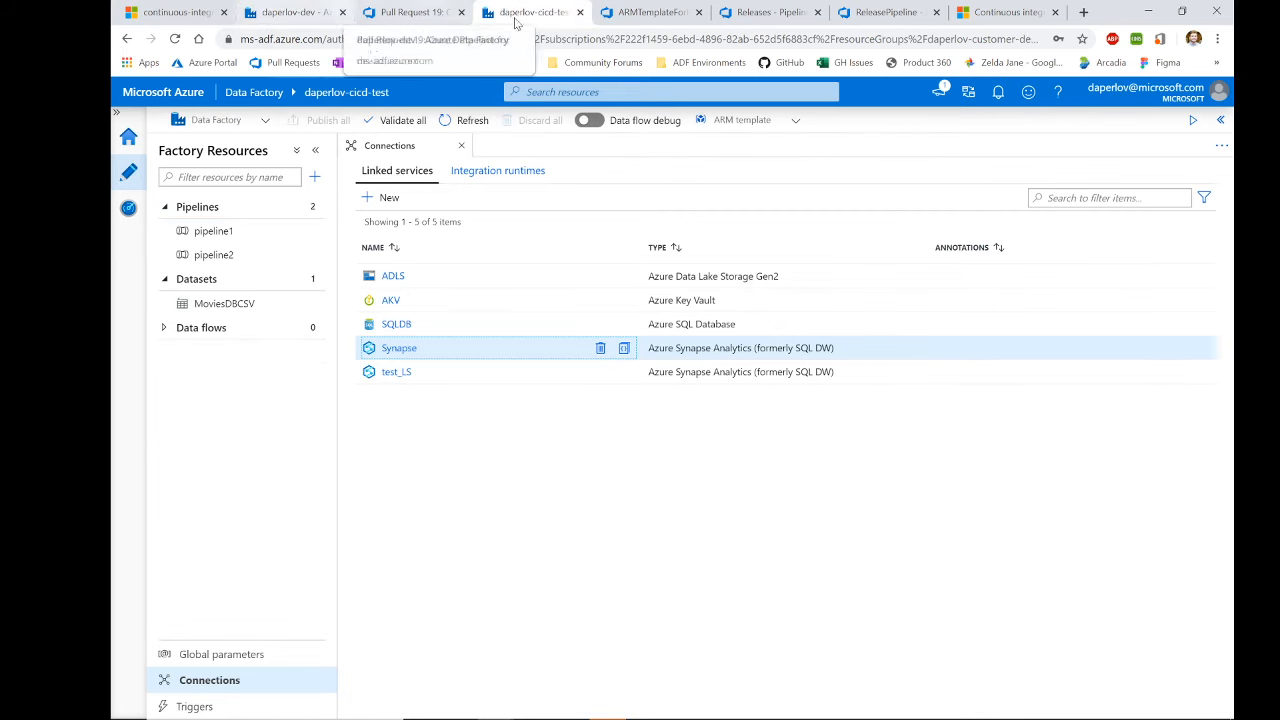
# Step: Review the releases list and ARMTemplateForFactory.json, then return to the ReleasePipeline editor
pyautogui.click(779, 20)
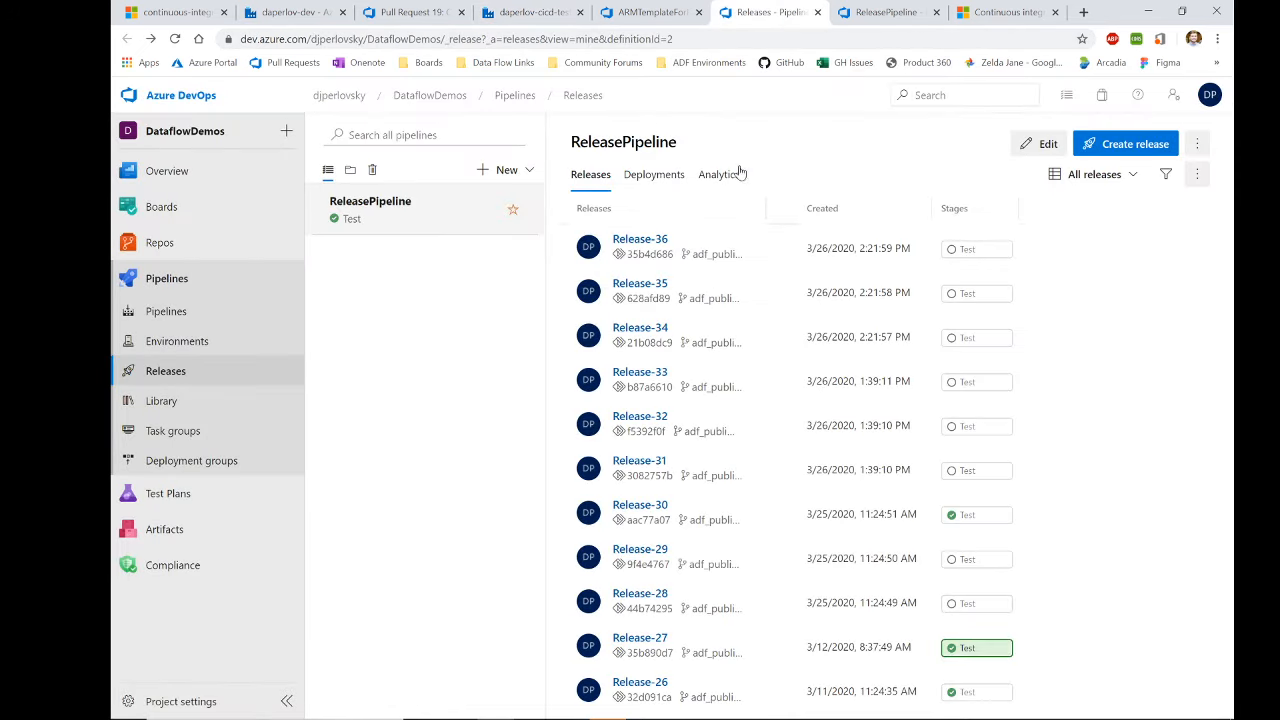
pyautogui.click(655, 12)
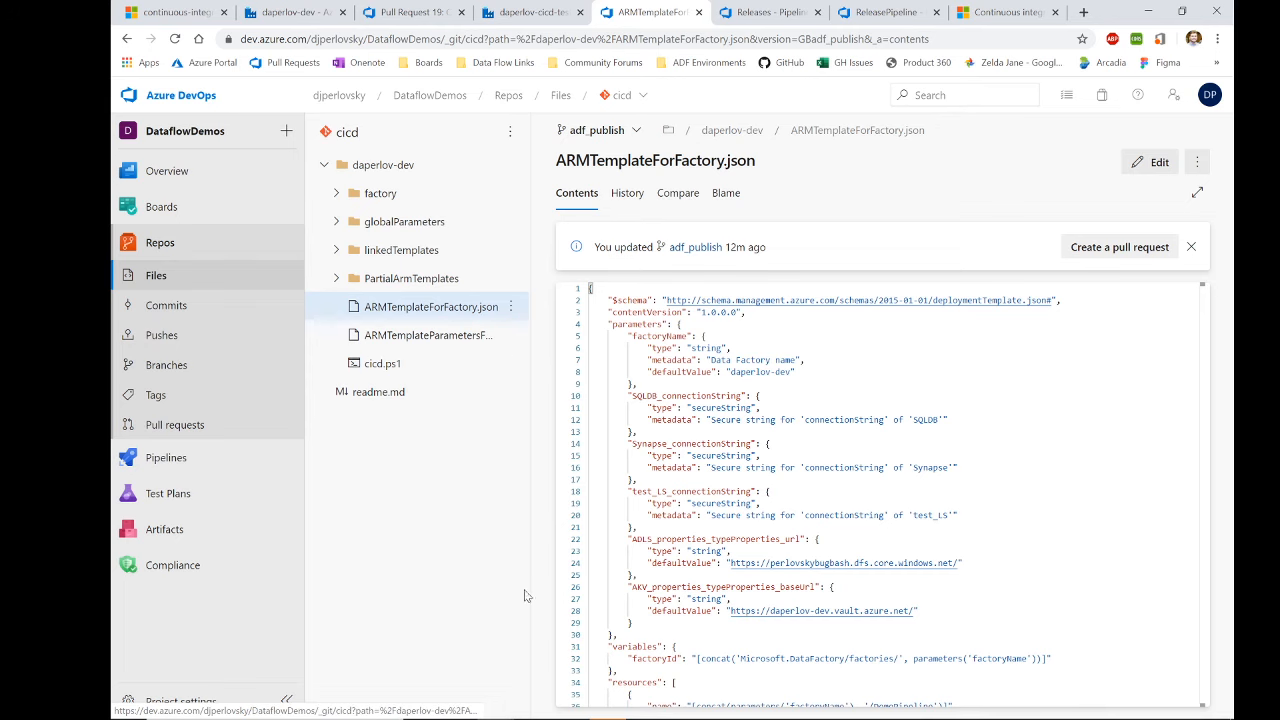
pyautogui.scroll(-5, 880, 500)
pyautogui.click(885, 12)
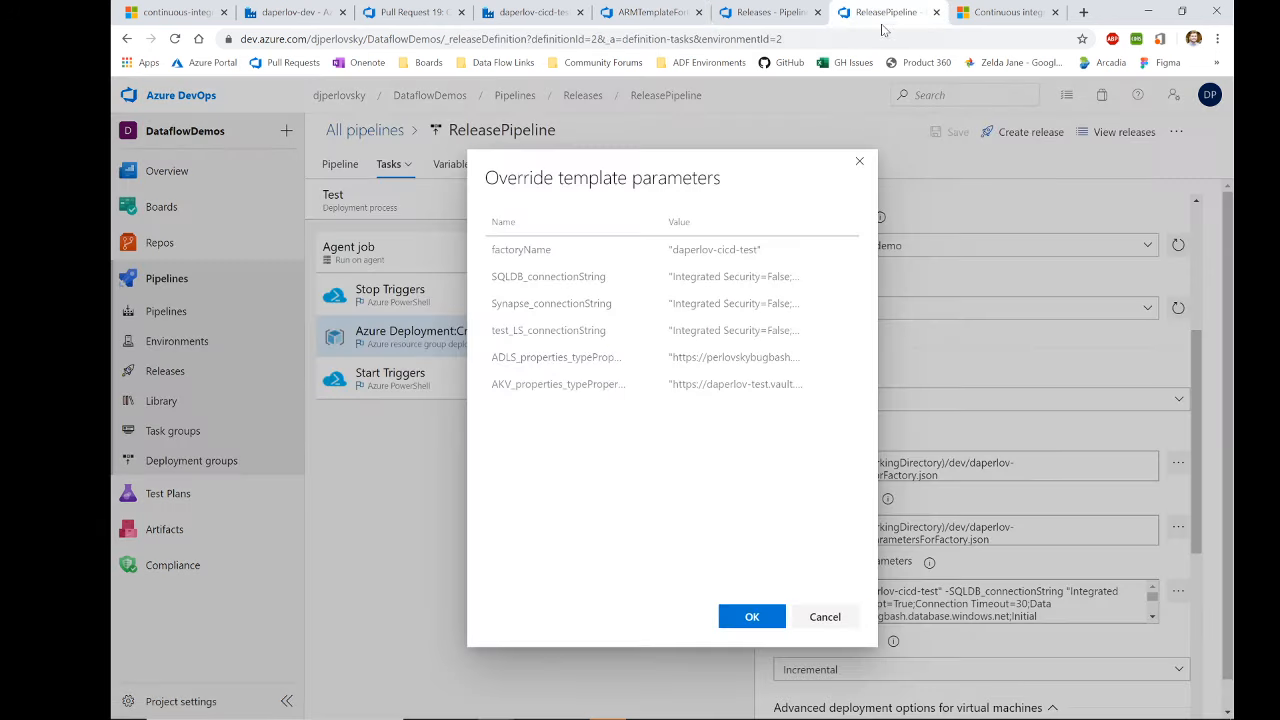
# Step: Close the override parameters and compare Stop Triggers with Start Triggers' cicd.ps1 arguments
pyautogui.click(860, 170)
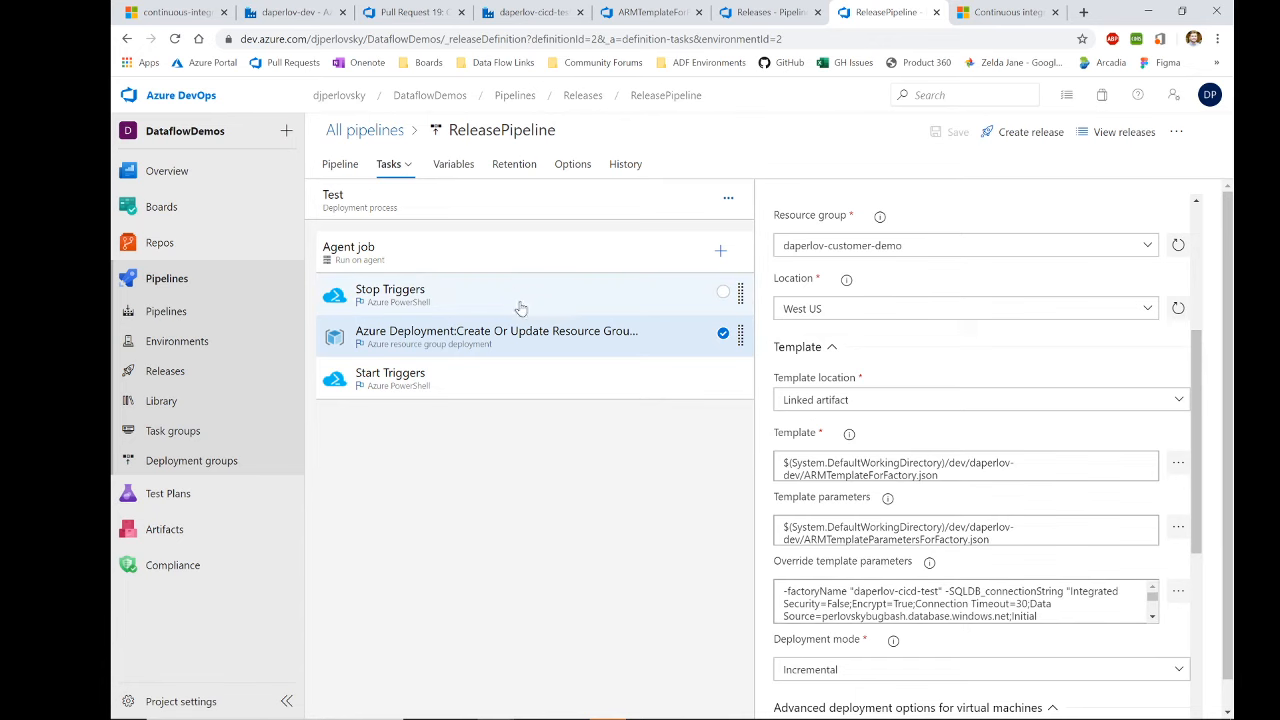
pyautogui.click(506, 302)
pyautogui.click(483, 385)
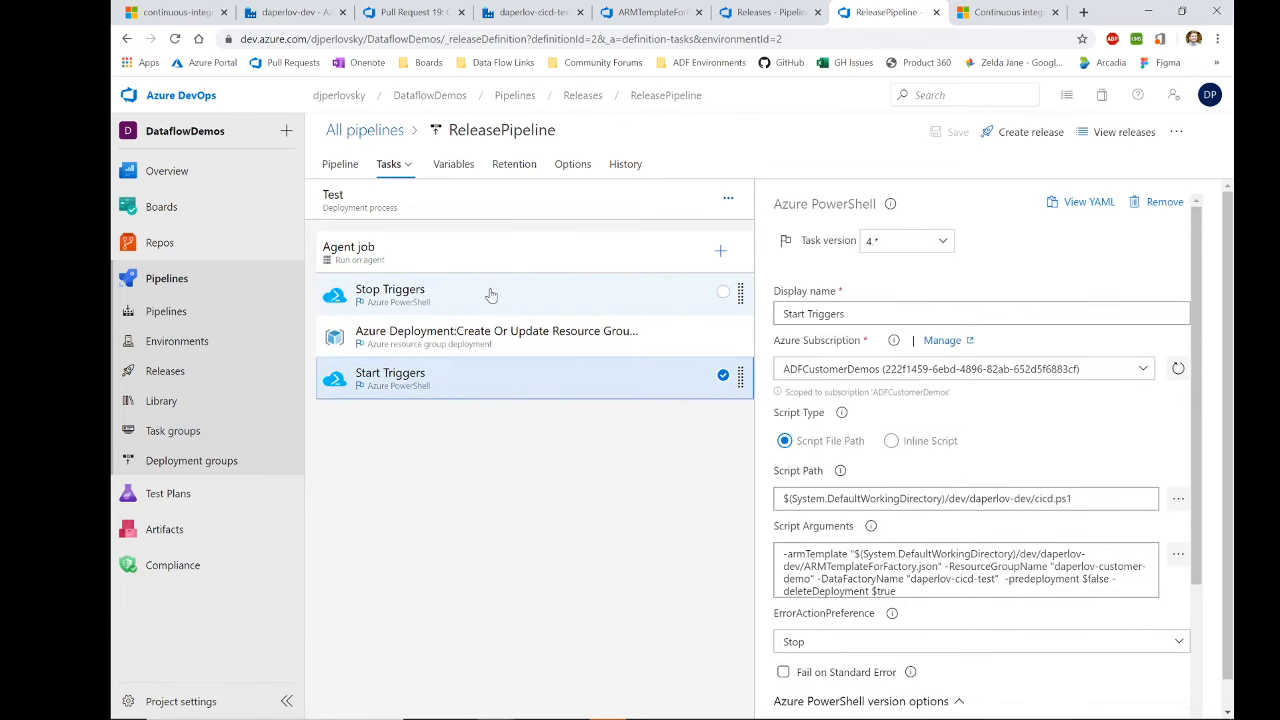
pyautogui.click(489, 294)
pyautogui.click(488, 377)
pyautogui.click(1018, 11)
pyautogui.scroll(-10, 700, 400)
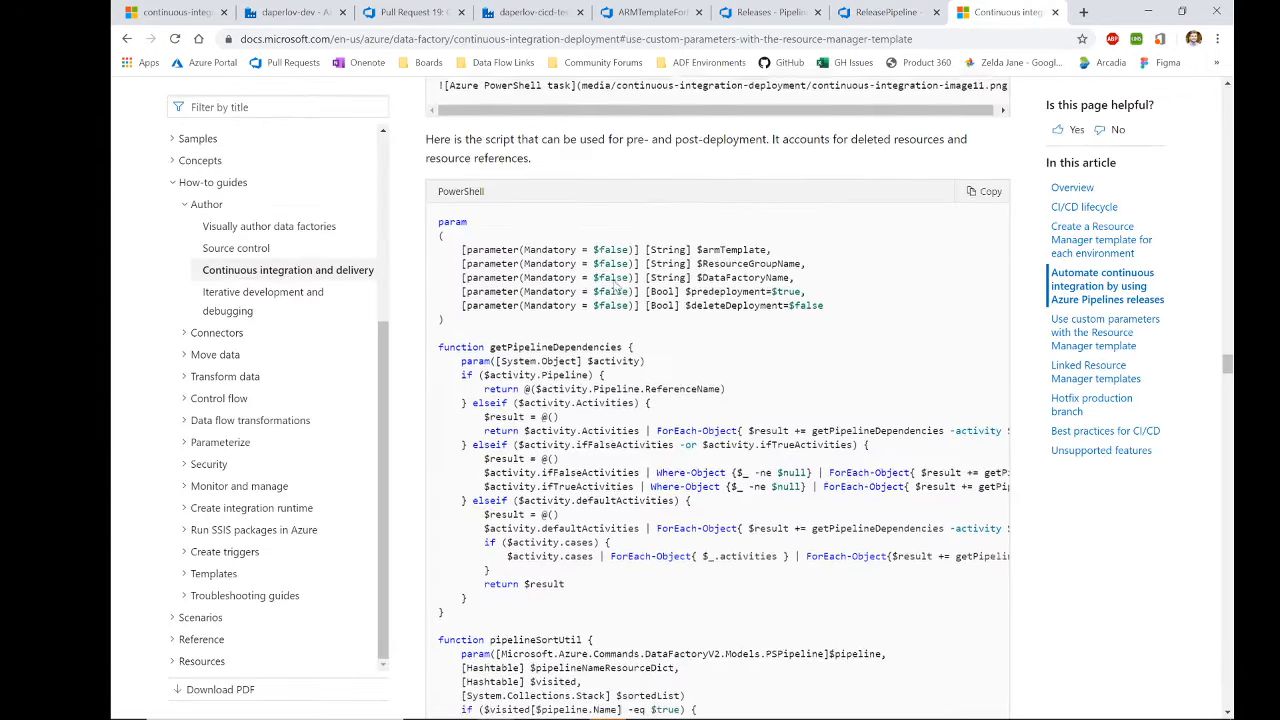
pyautogui.scroll(-15, 745, 81)
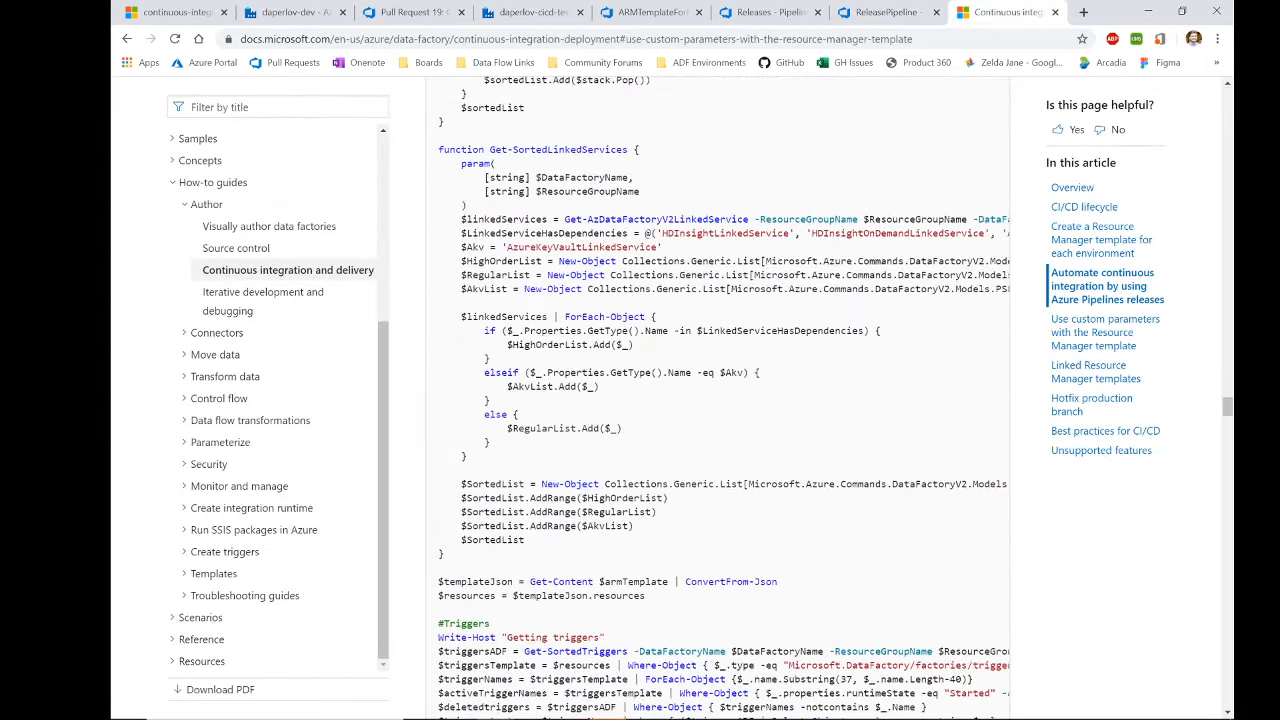
pyautogui.scroll(-15, 745, 81)
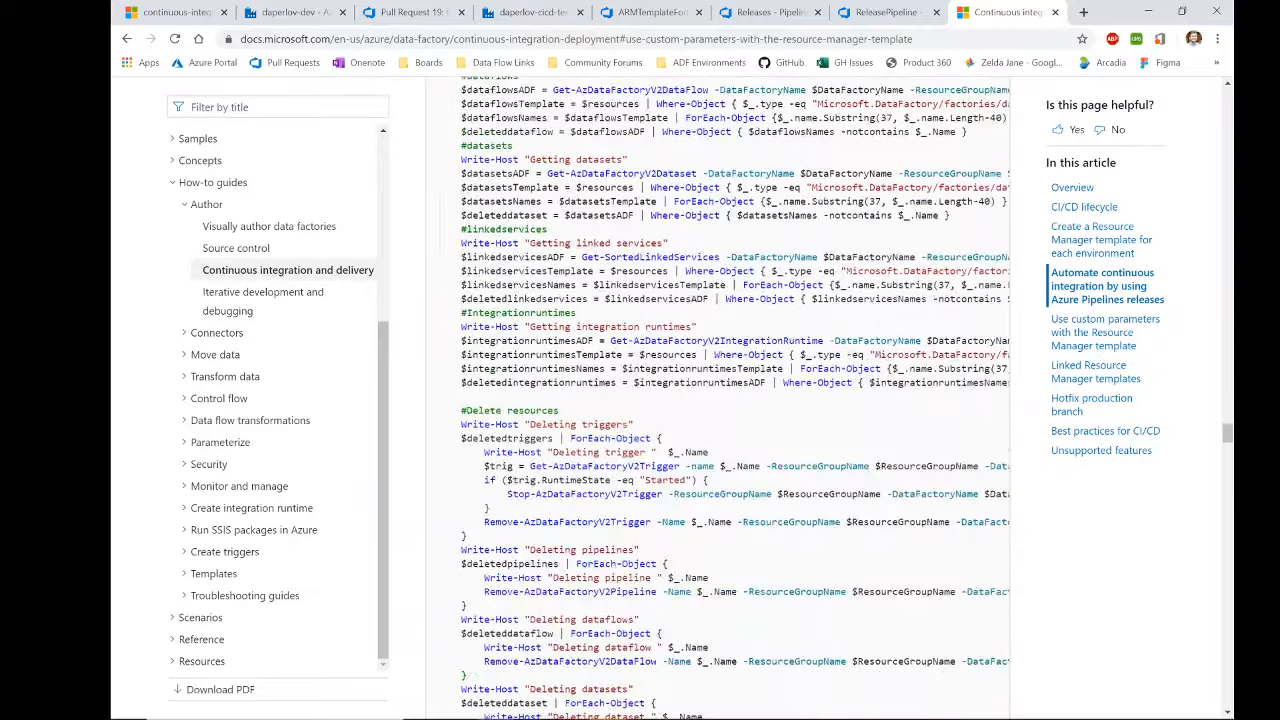
pyautogui.scroll(15, 720, 400)
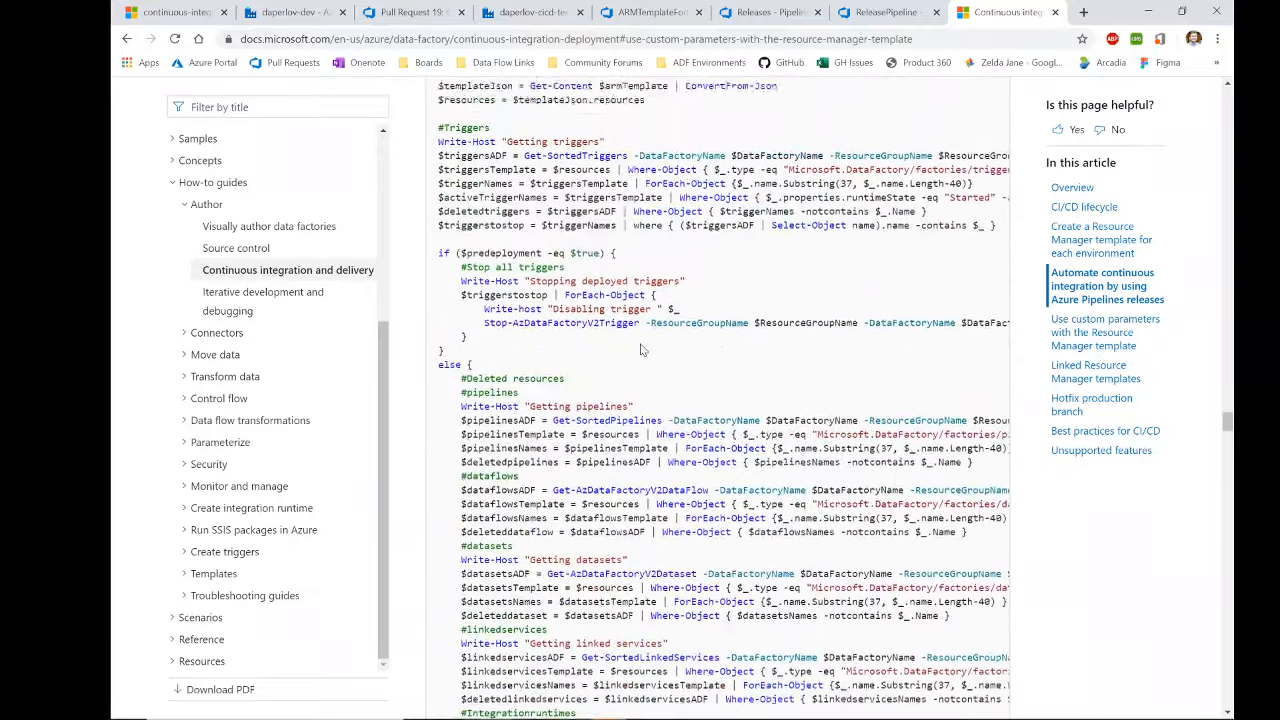
pyautogui.scroll(9, 720, 400)
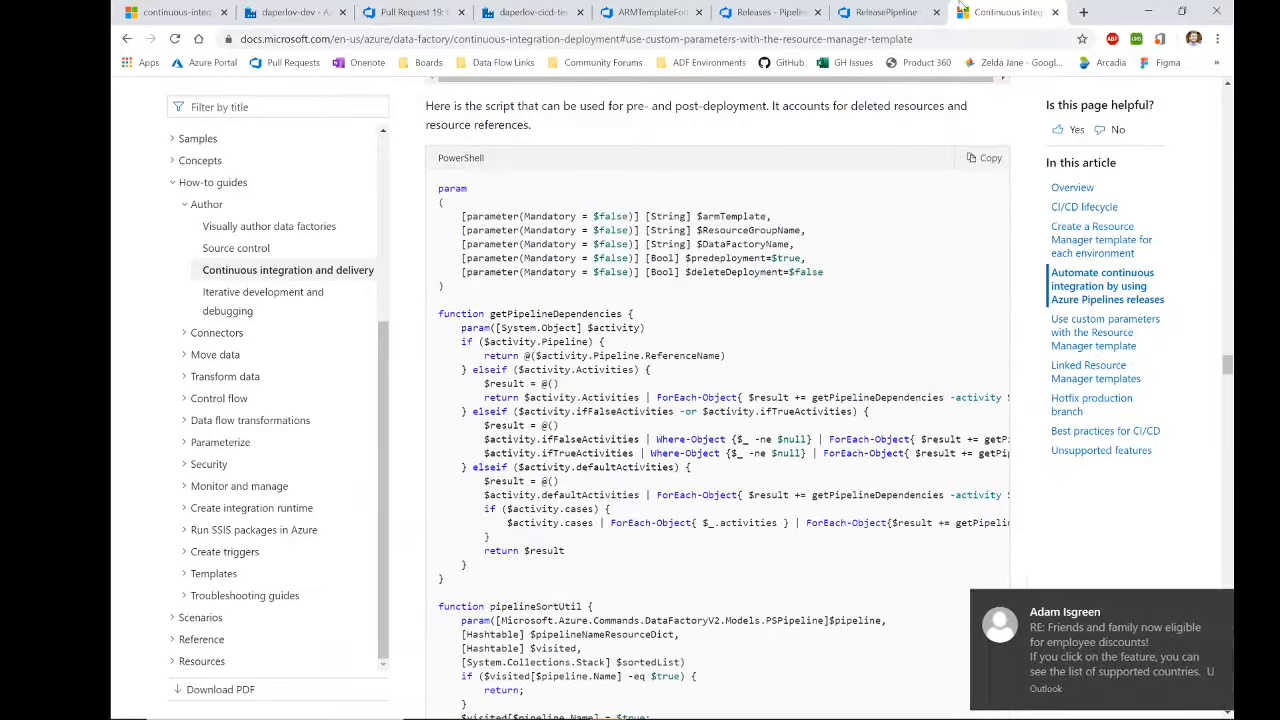
pyautogui.click(886, 13)
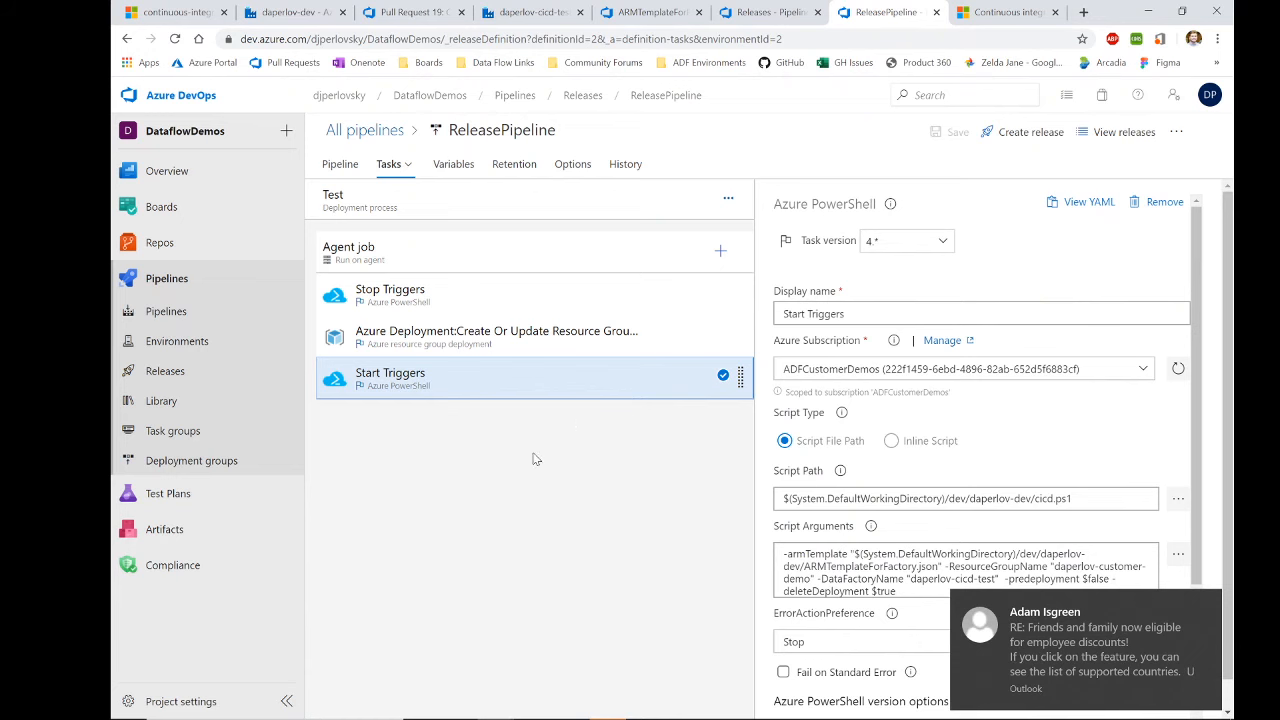
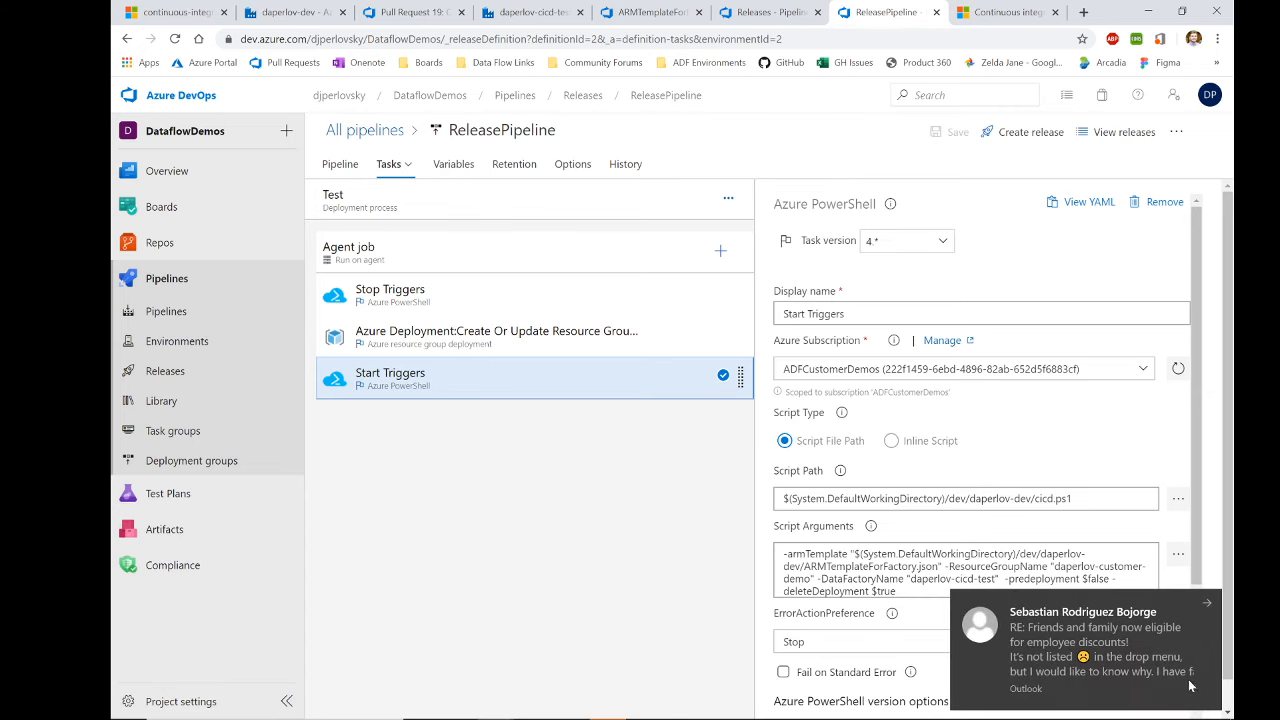
# Step: Glance at the ARM template file and the test factory, then open Release-36 from the releases list
pyautogui.click(636, 9)
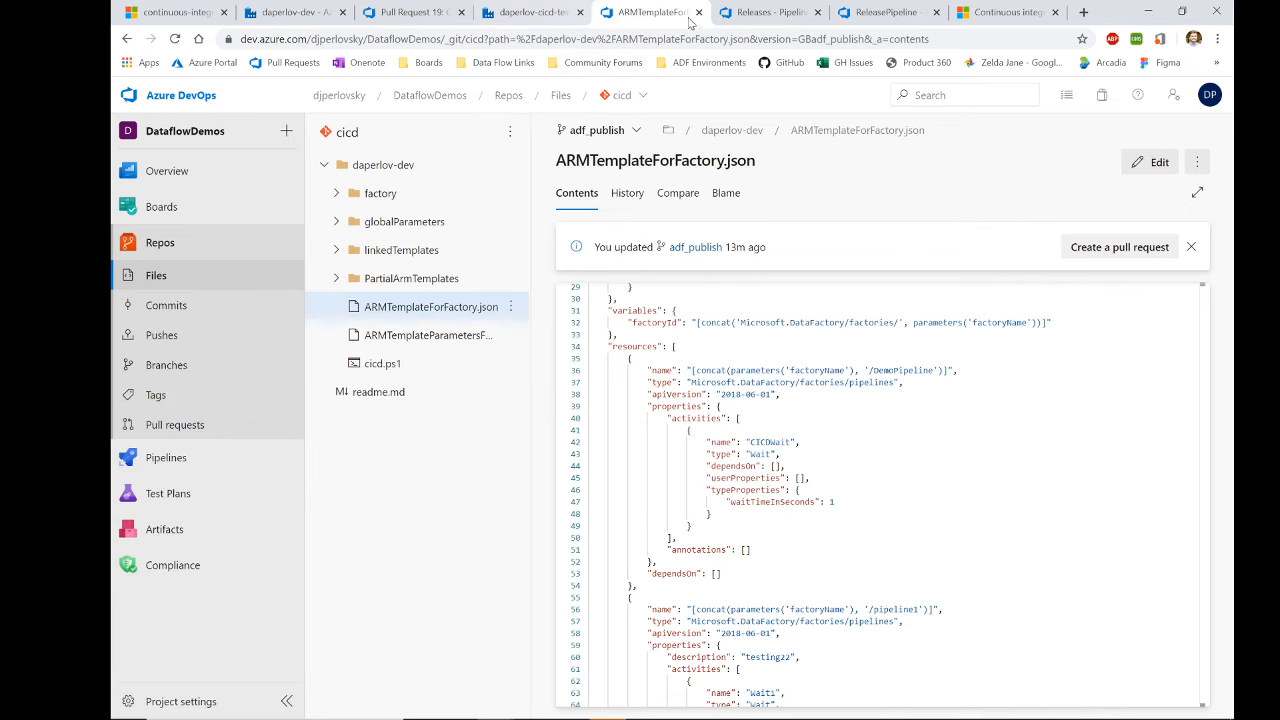
pyautogui.click(536, 12)
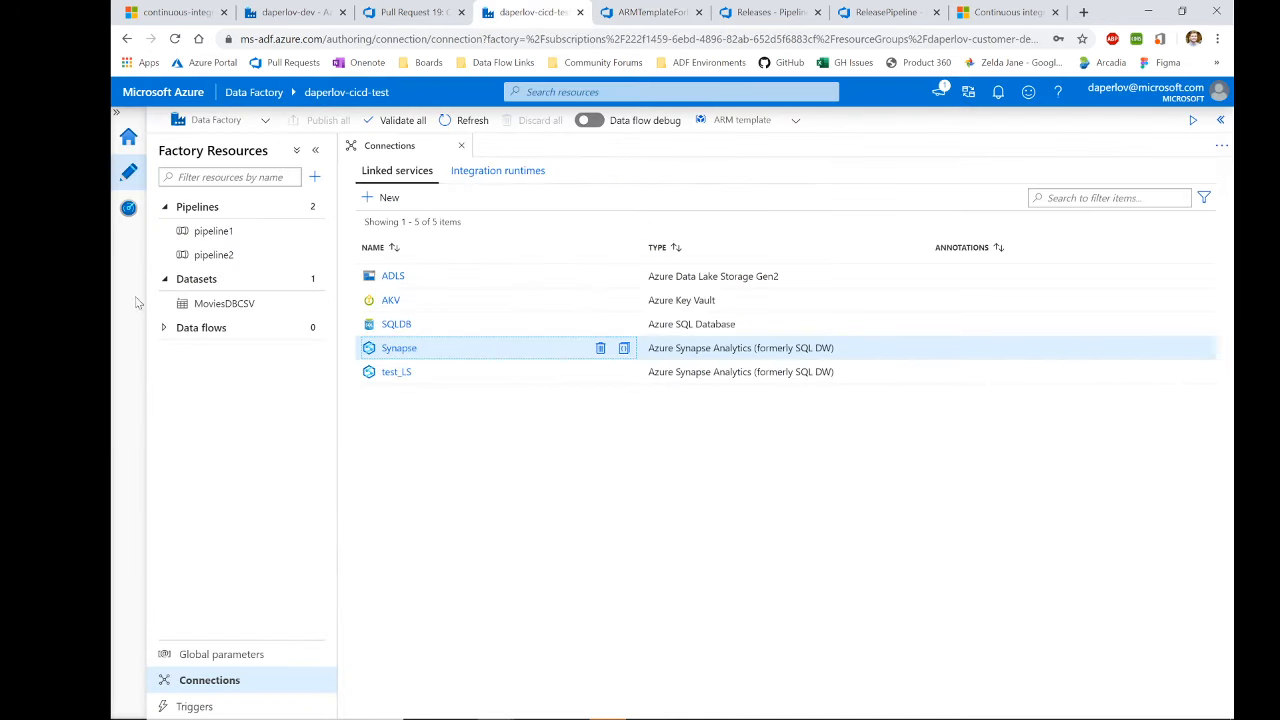
pyautogui.click(742, 12)
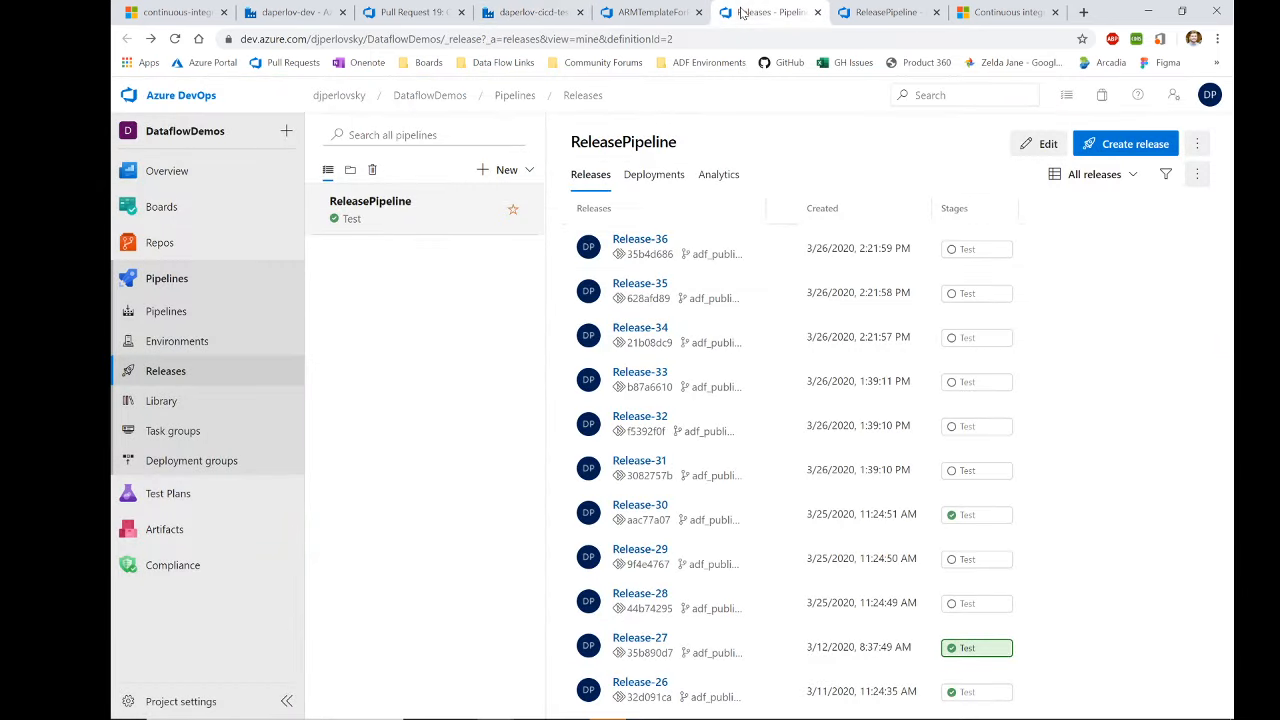
pyautogui.click(641, 242)
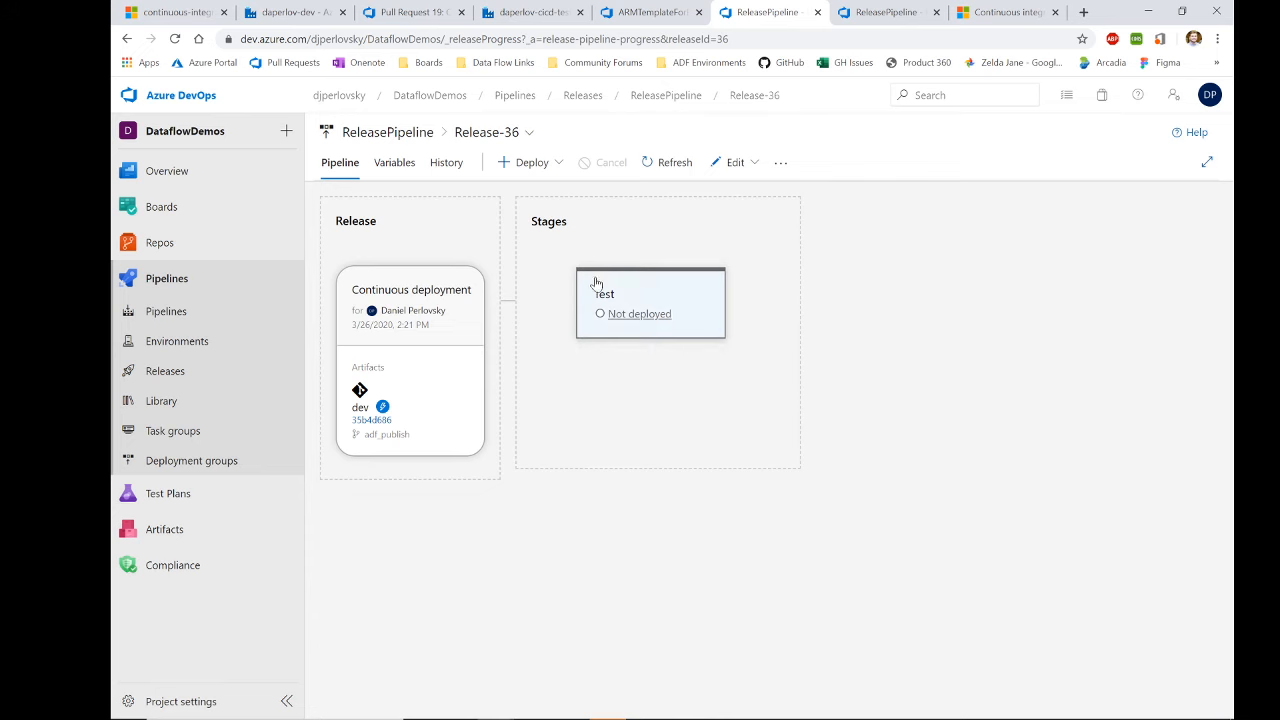
pyautogui.moveTo(634, 289)
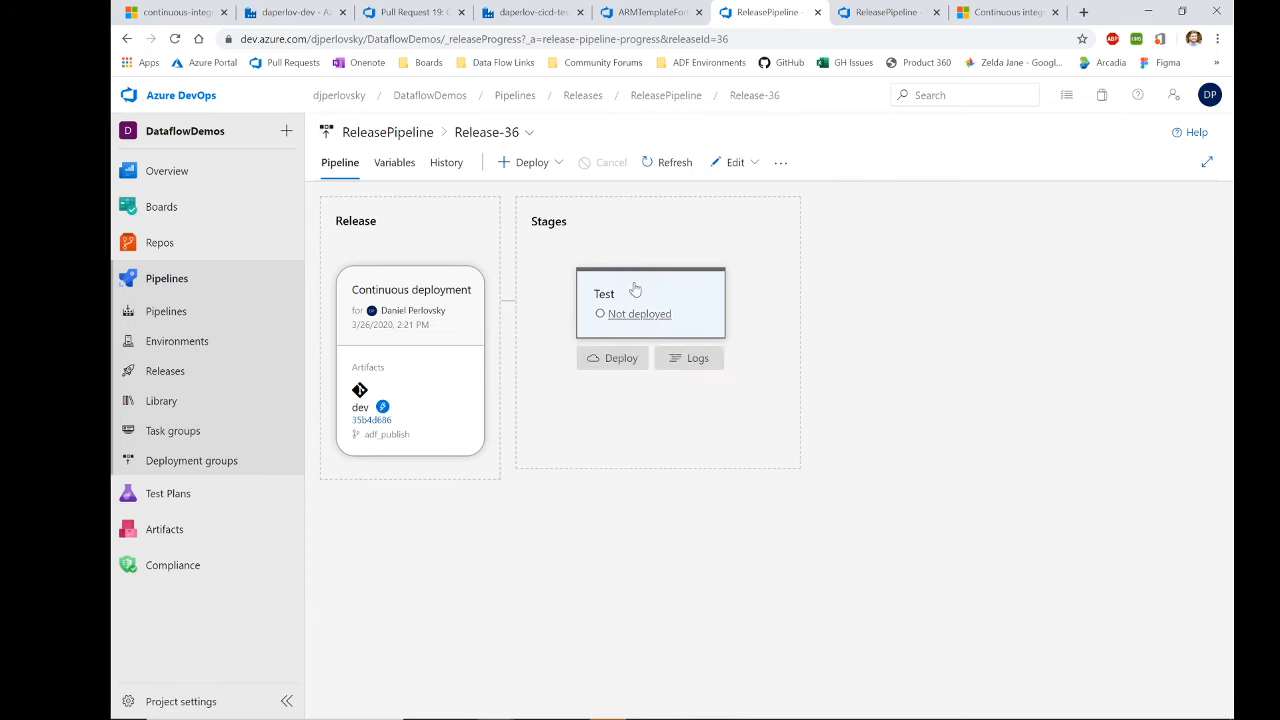
# Step: Compare the test and dev factories' pipelines, then return to Release-36's pipeline view
pyautogui.click(515, 12)
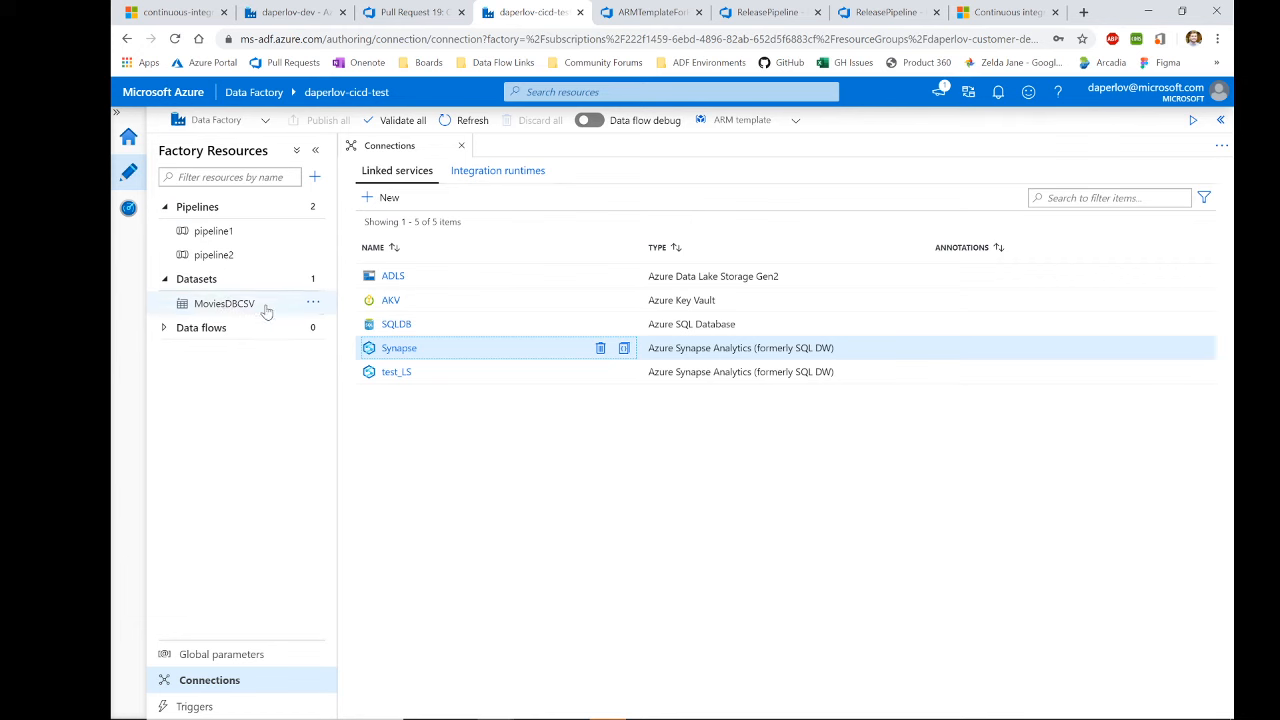
pyautogui.click(295, 12)
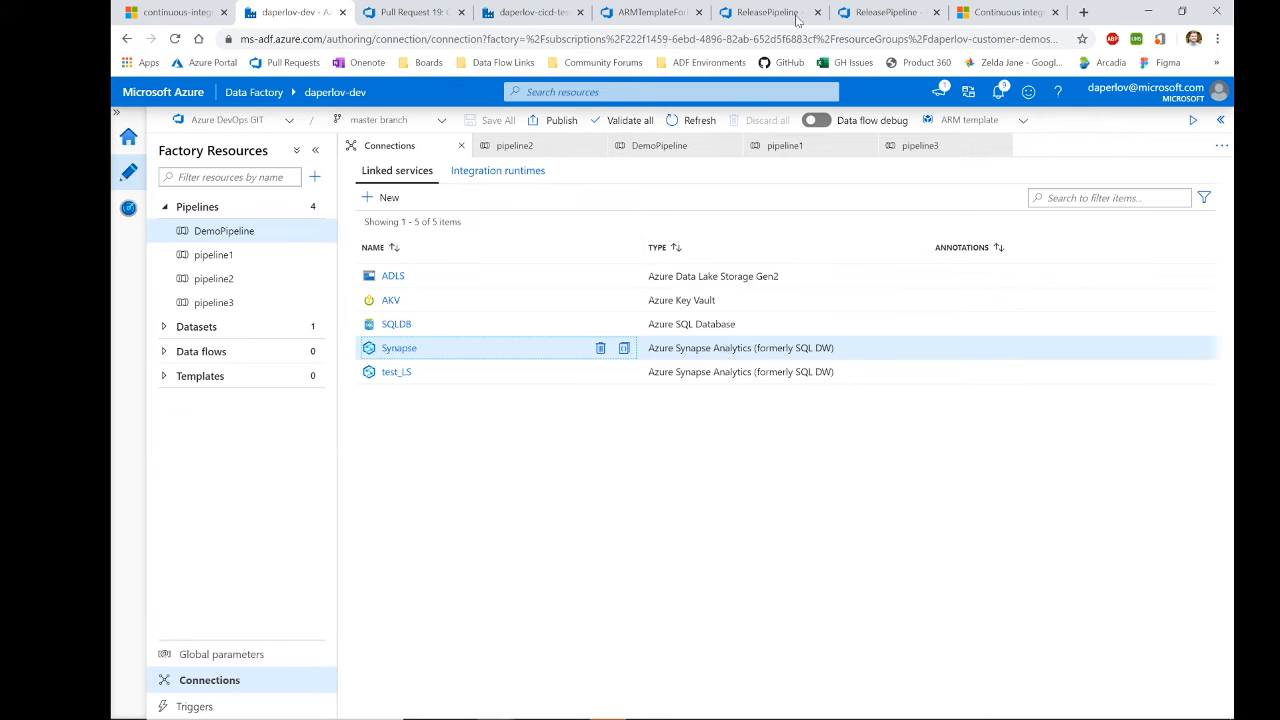
pyautogui.click(762, 12)
# Step: Deploy Release-36 to the Test stage and briefly check the stage's deployment details
pyautogui.moveTo(622, 300)
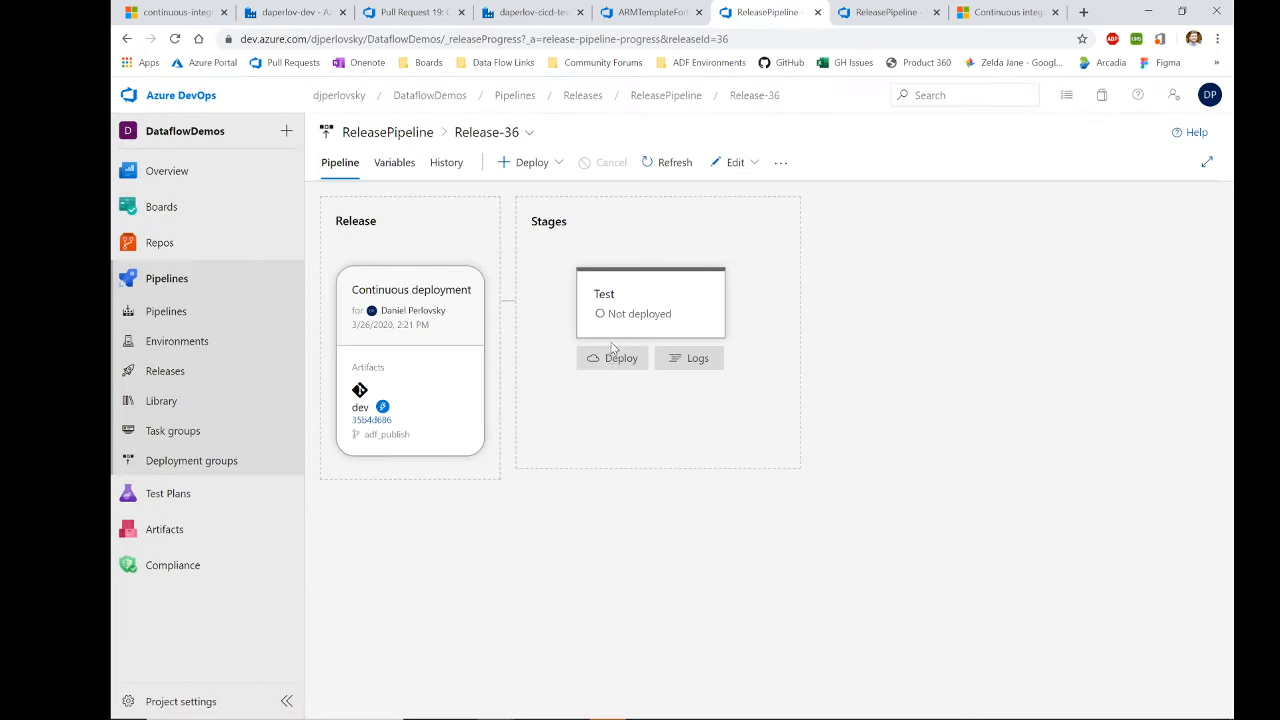
pyautogui.click(606, 360)
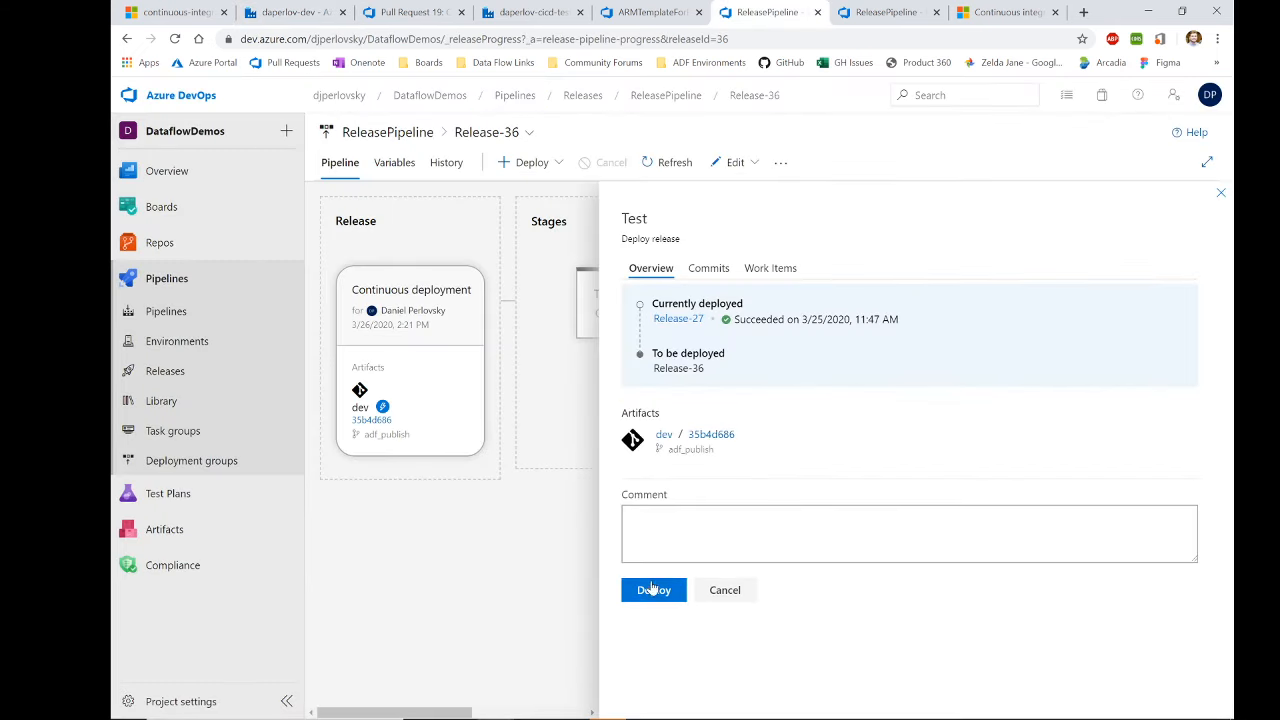
pyautogui.click(652, 590)
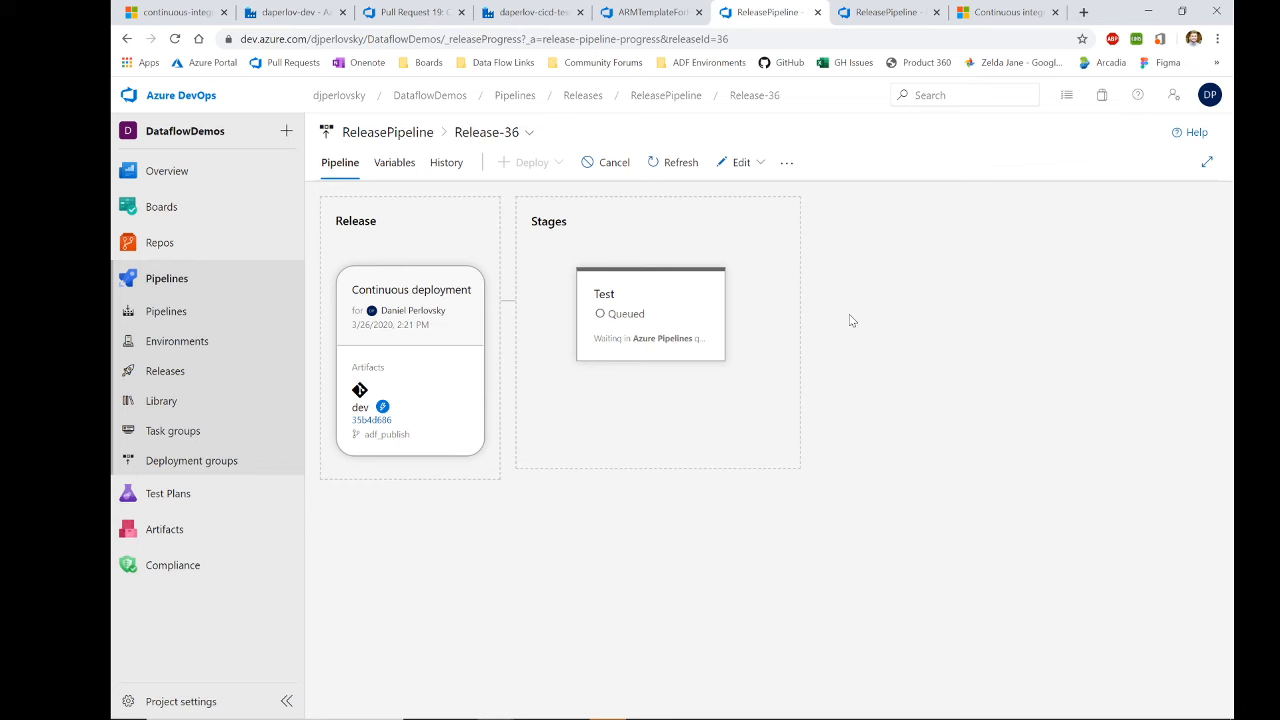
pyautogui.click(685, 306)
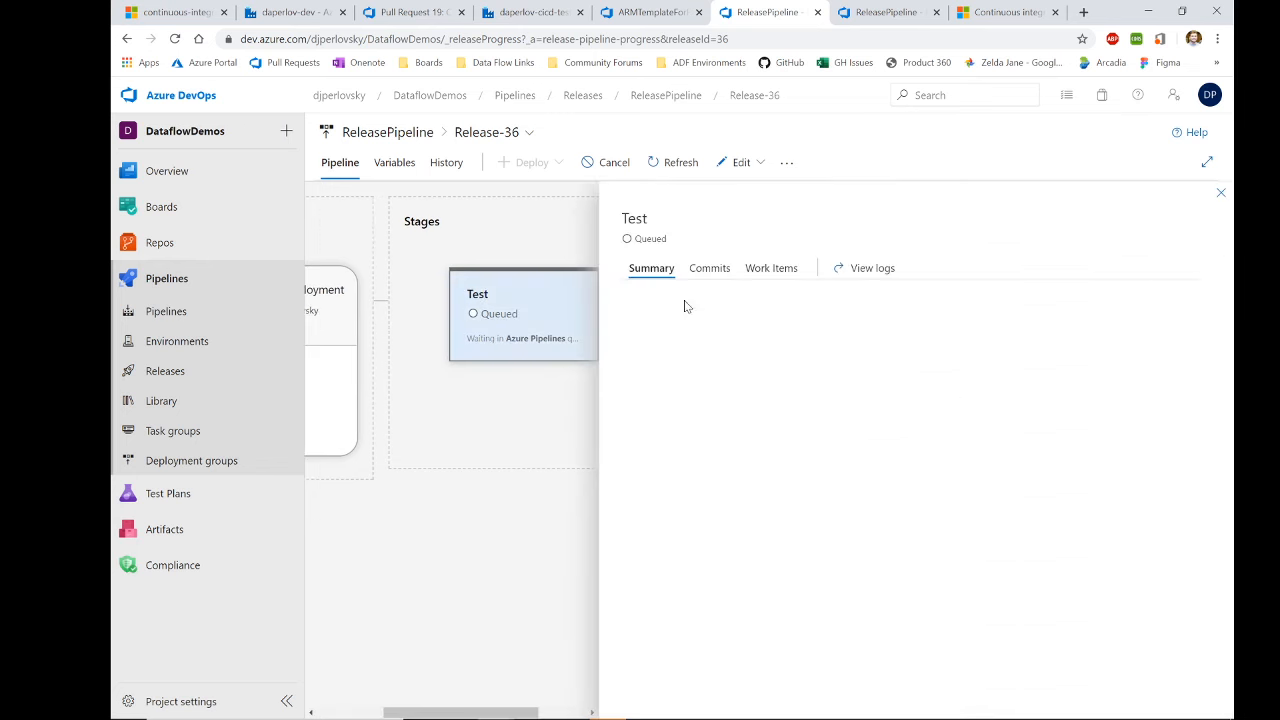
pyautogui.click(1219, 195)
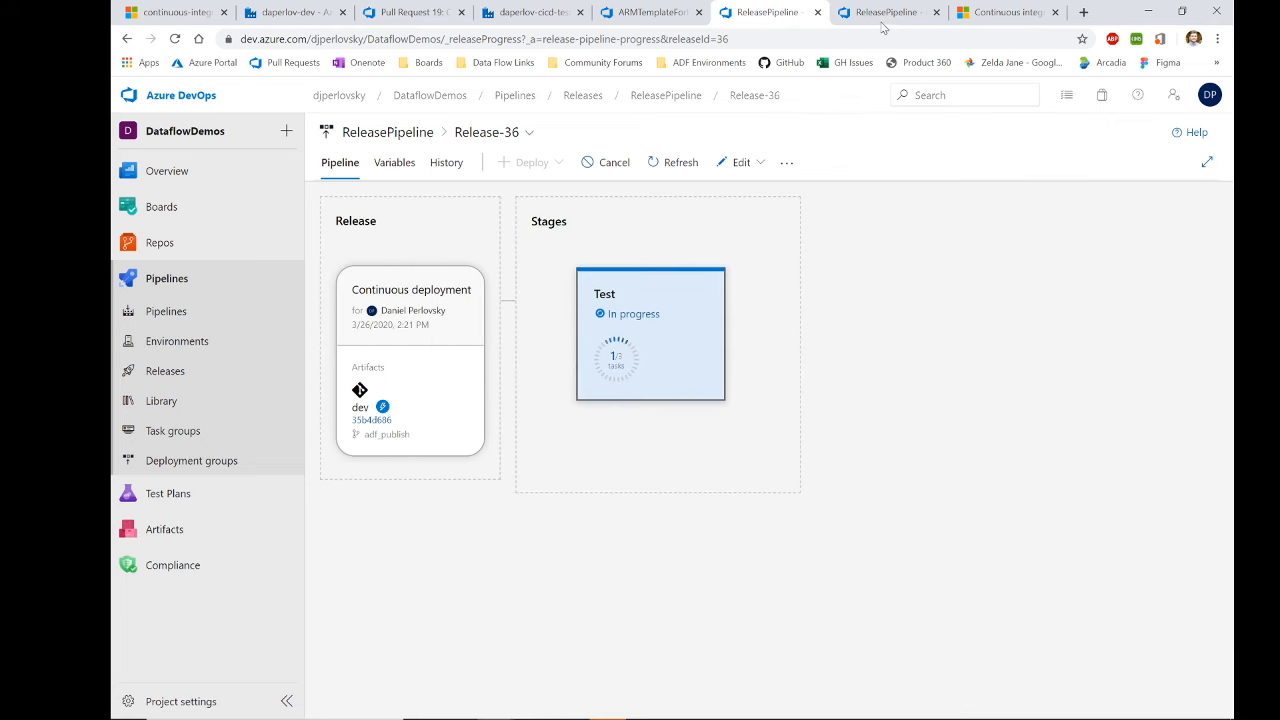
# Step: Keep the Test stage's Azure Deployment task mode as Incremental, then inspect the Stop Triggers task
pyautogui.click(882, 22)
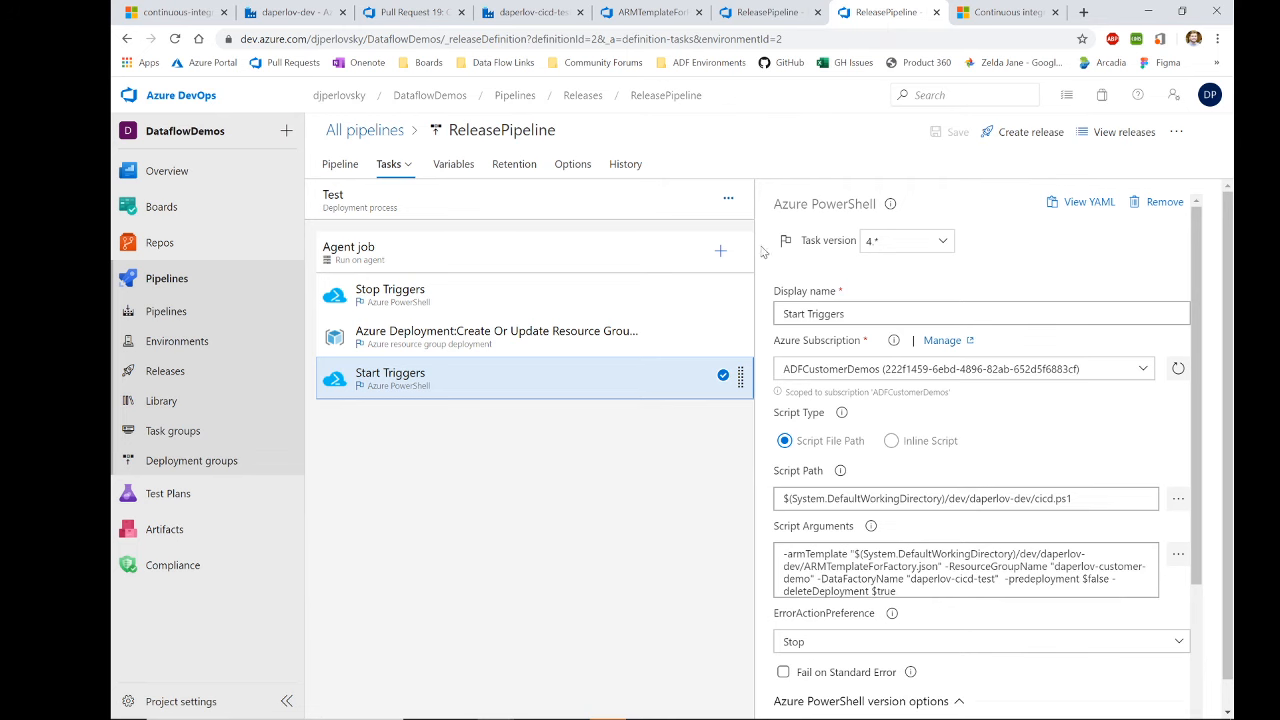
pyautogui.scroll(-2, 783, 387)
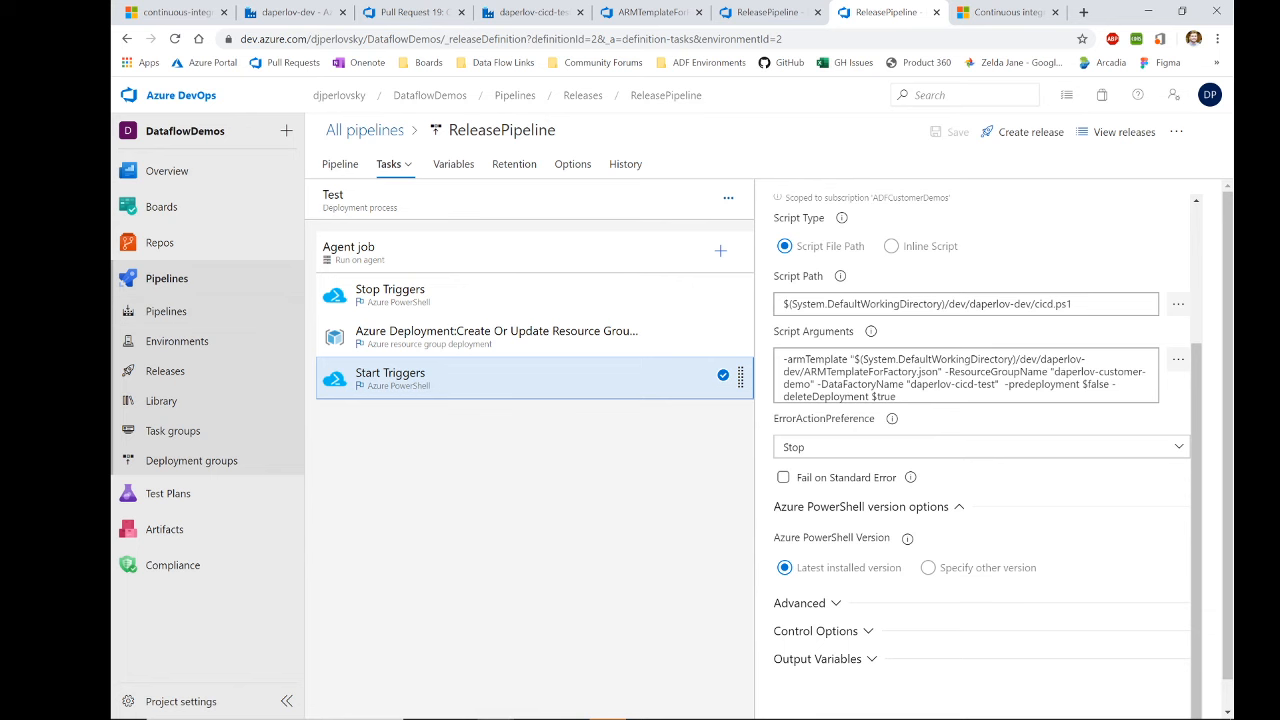
pyautogui.click(443, 340)
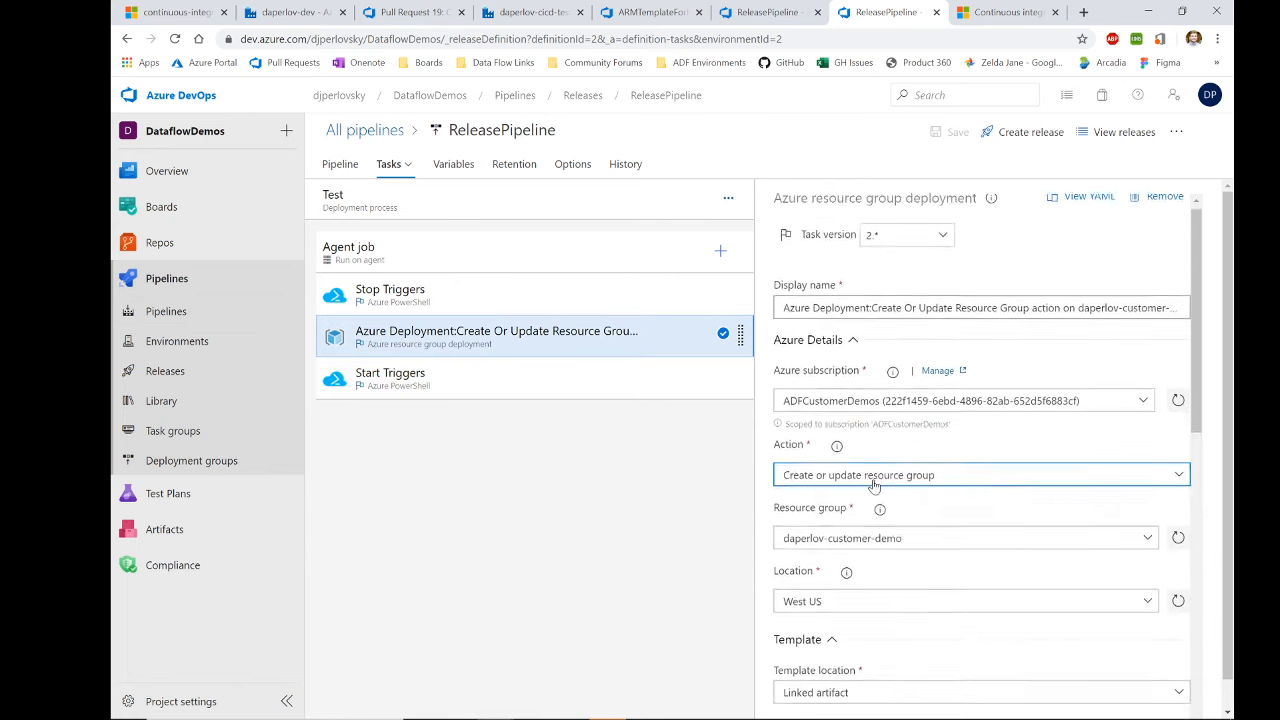
pyautogui.scroll(-4, 865, 480)
pyautogui.scroll(-1, 787, 617)
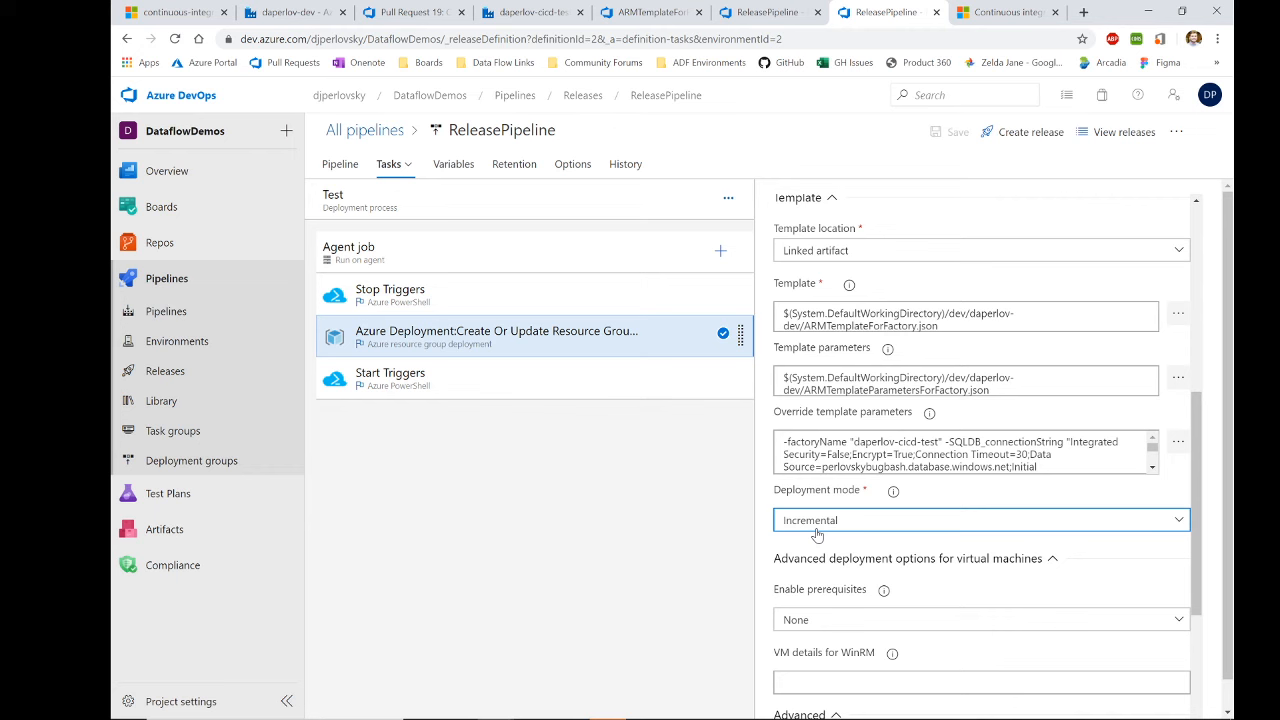
pyautogui.click(817, 534)
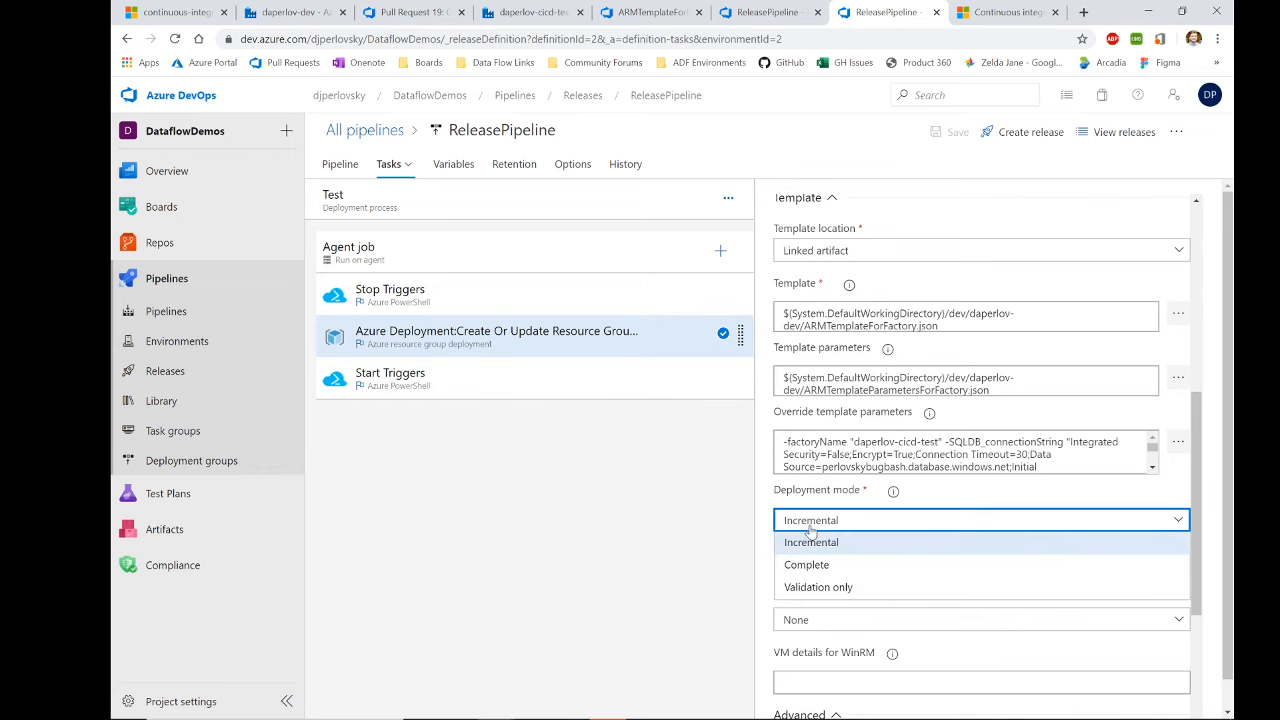
pyautogui.click(809, 537)
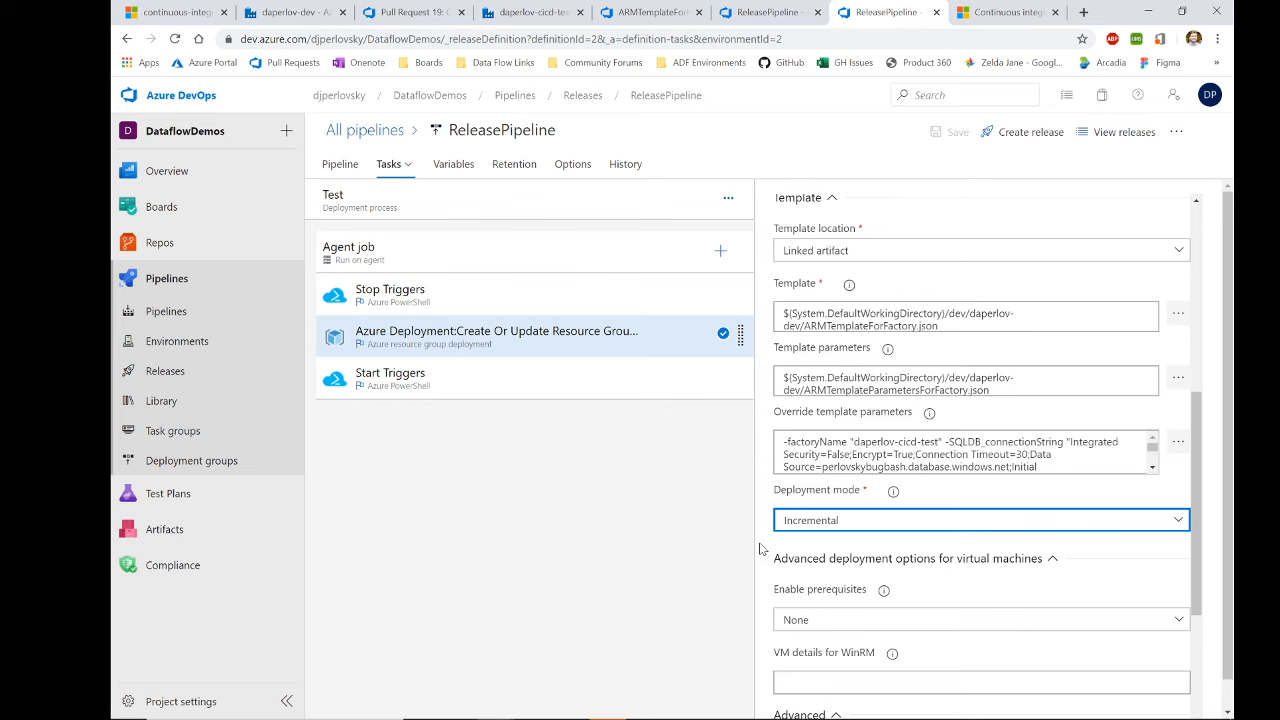
pyautogui.click(472, 310)
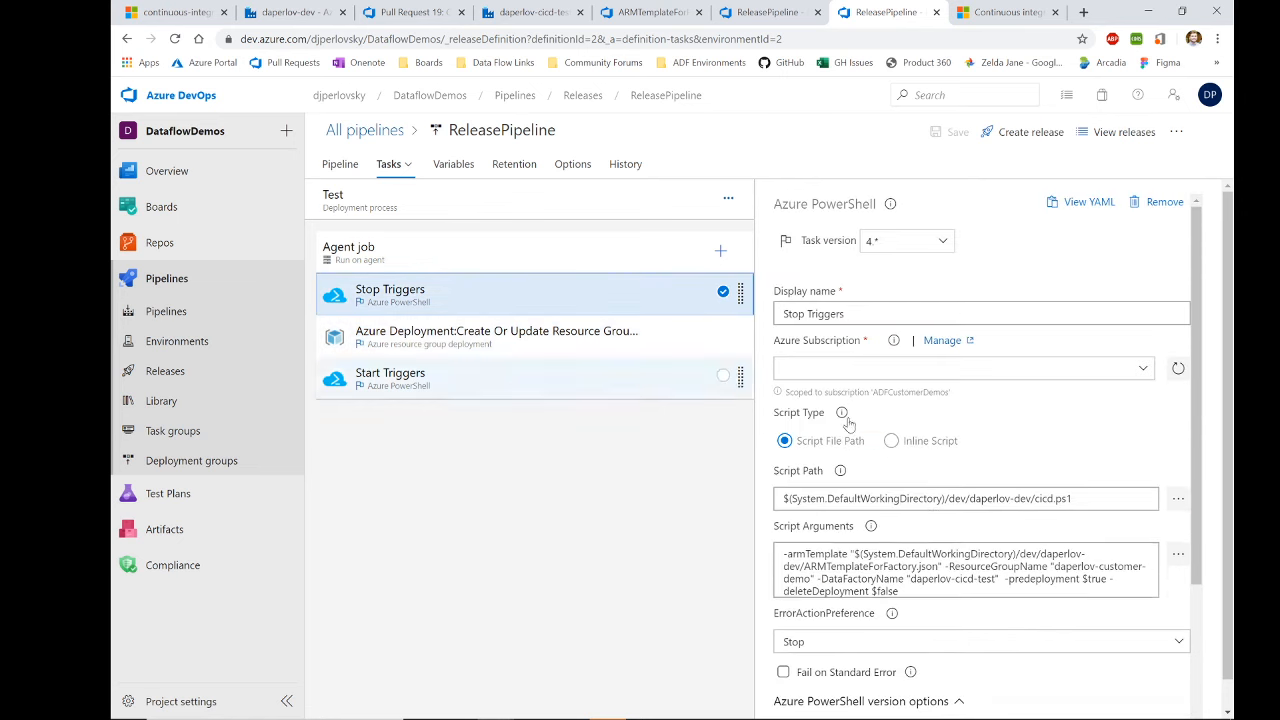
# Step: Compare the docs' pre- and post-deployment script arguments, then confirm Release-36's Test stage Succeeded
pyautogui.click(1003, 12)
pyautogui.scroll(3, 611, 345)
pyautogui.moveTo(473, 288); pyautogui.dragTo(428, 240)
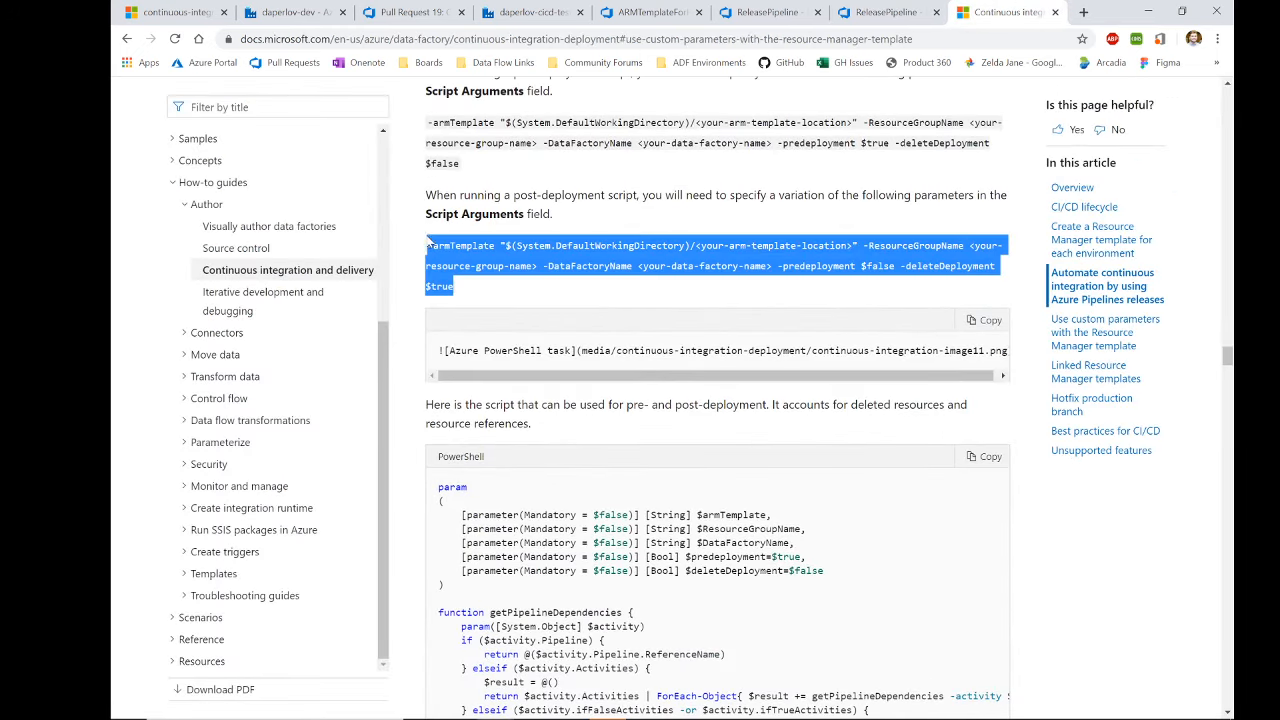
pyautogui.moveTo(481, 161); pyautogui.dragTo(428, 120)
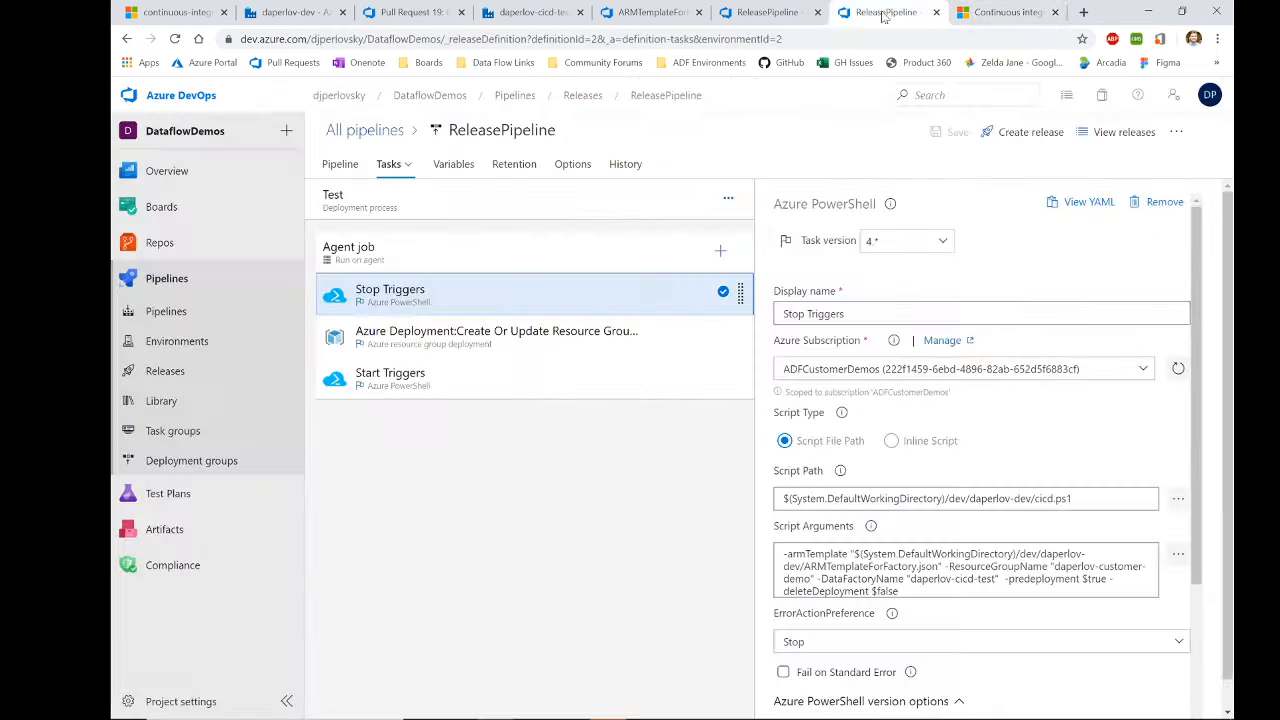
pyautogui.click(882, 12)
pyautogui.click(765, 12)
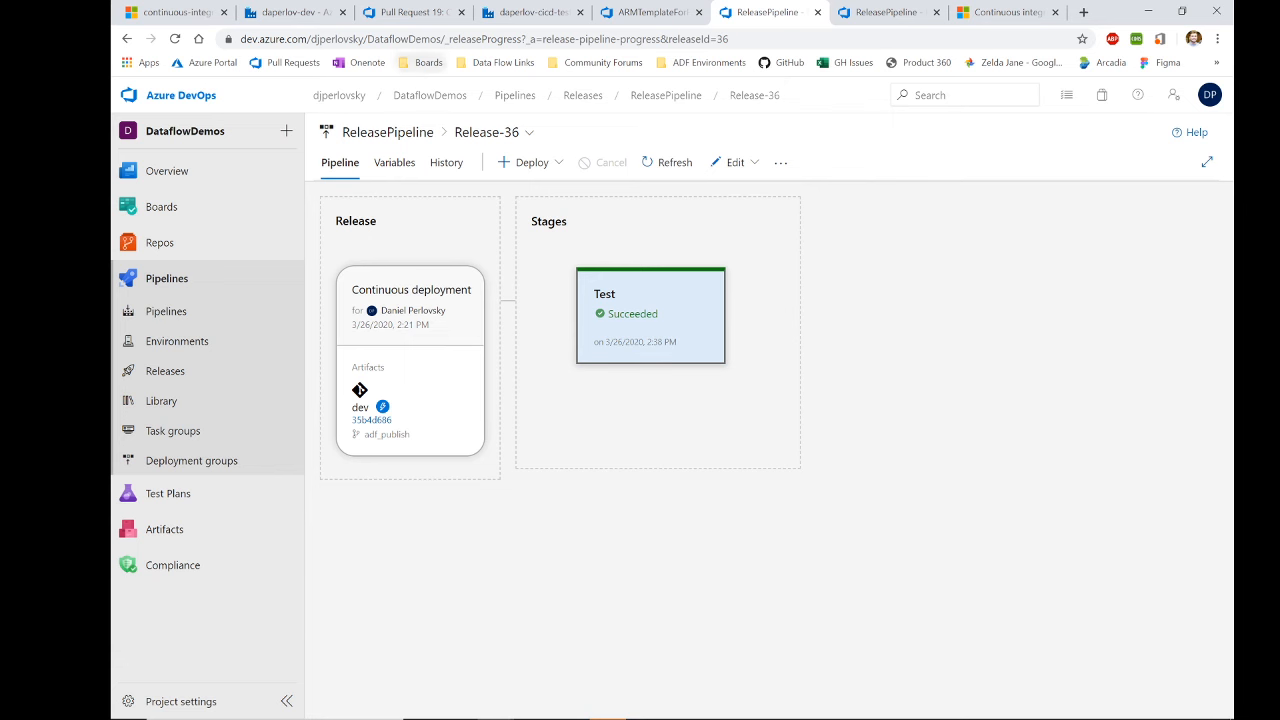
# Step: Glance at the pull request and test factory, then browse the repo on the master branch
pyautogui.click(409, 16)
pyautogui.click(532, 14)
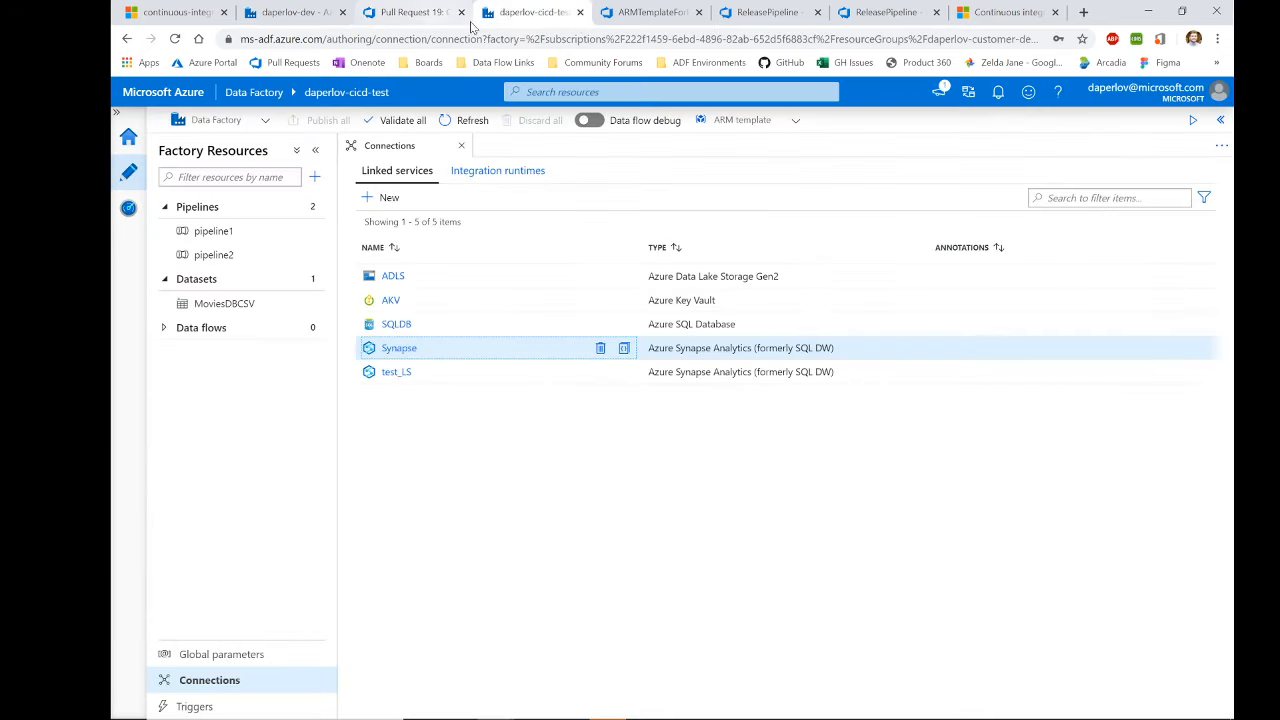
pyautogui.click(646, 14)
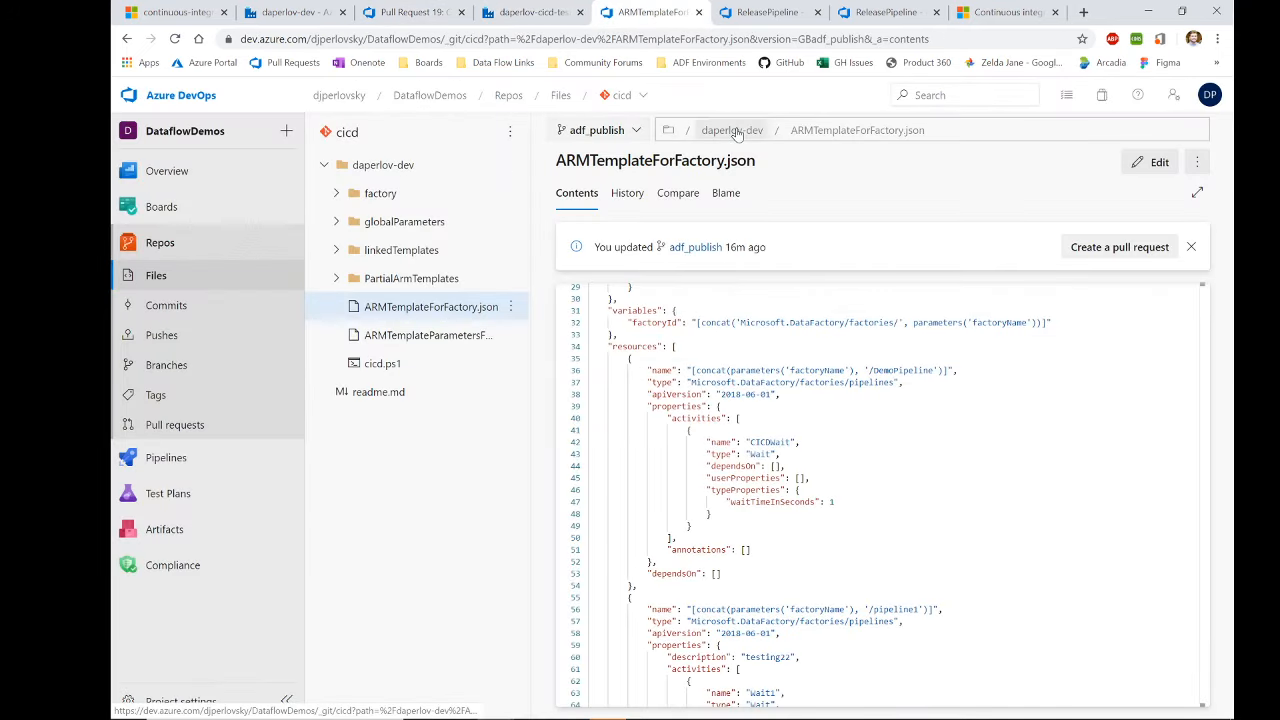
pyautogui.click(609, 133)
pyautogui.click(606, 212)
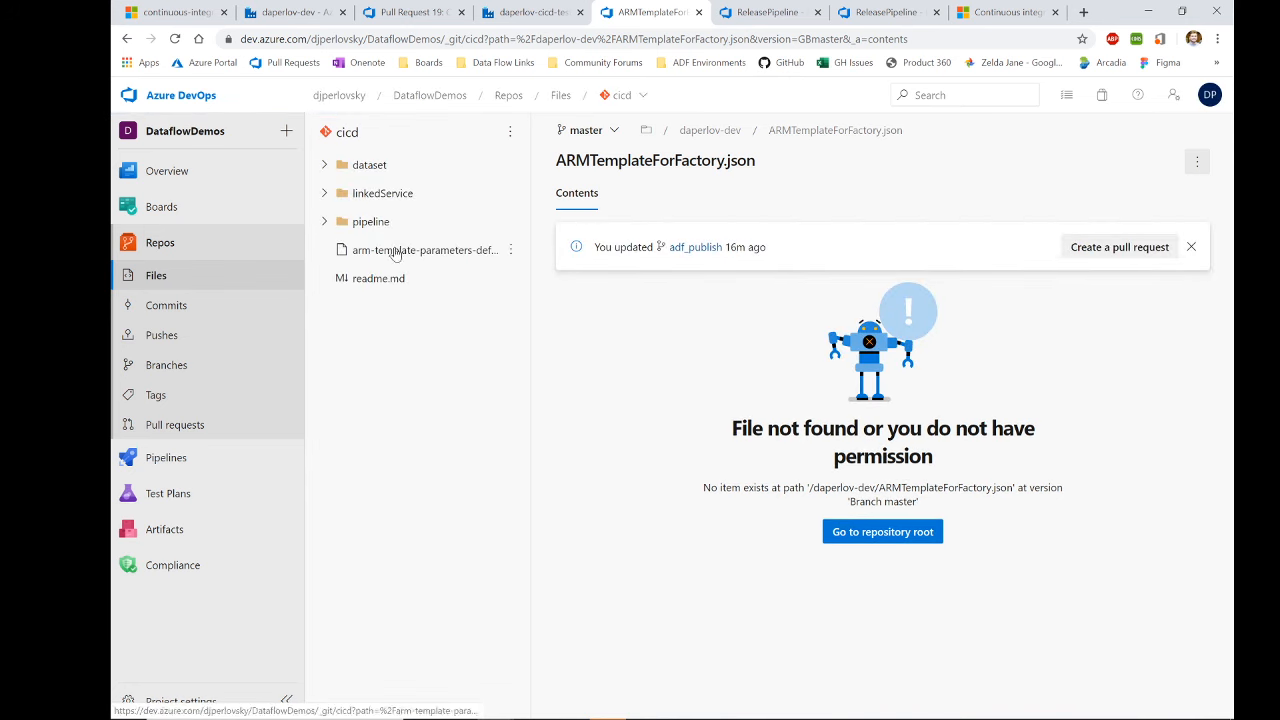
# Step: Inspect the latest 'Updating pipeline: DemoPipeline' commit in the pipeline folder history, then return to Release-36
pyautogui.click(359, 226)
pyautogui.click(627, 193)
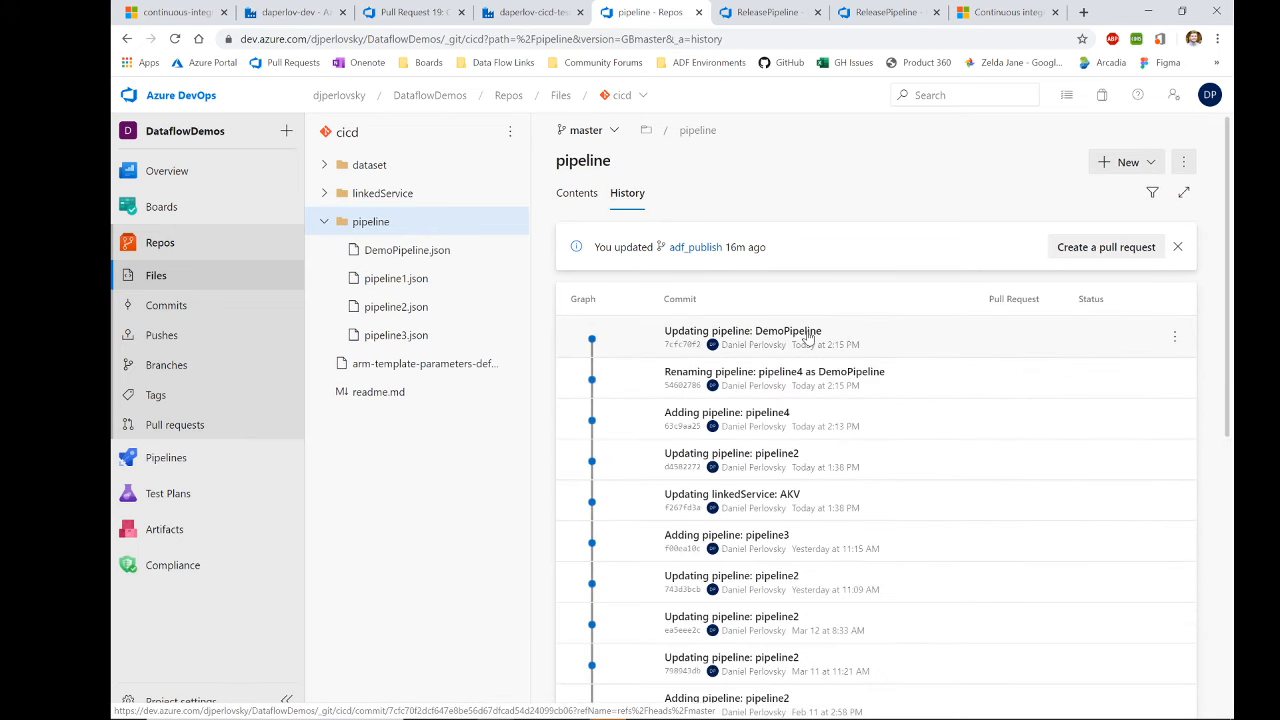
pyautogui.click(800, 336)
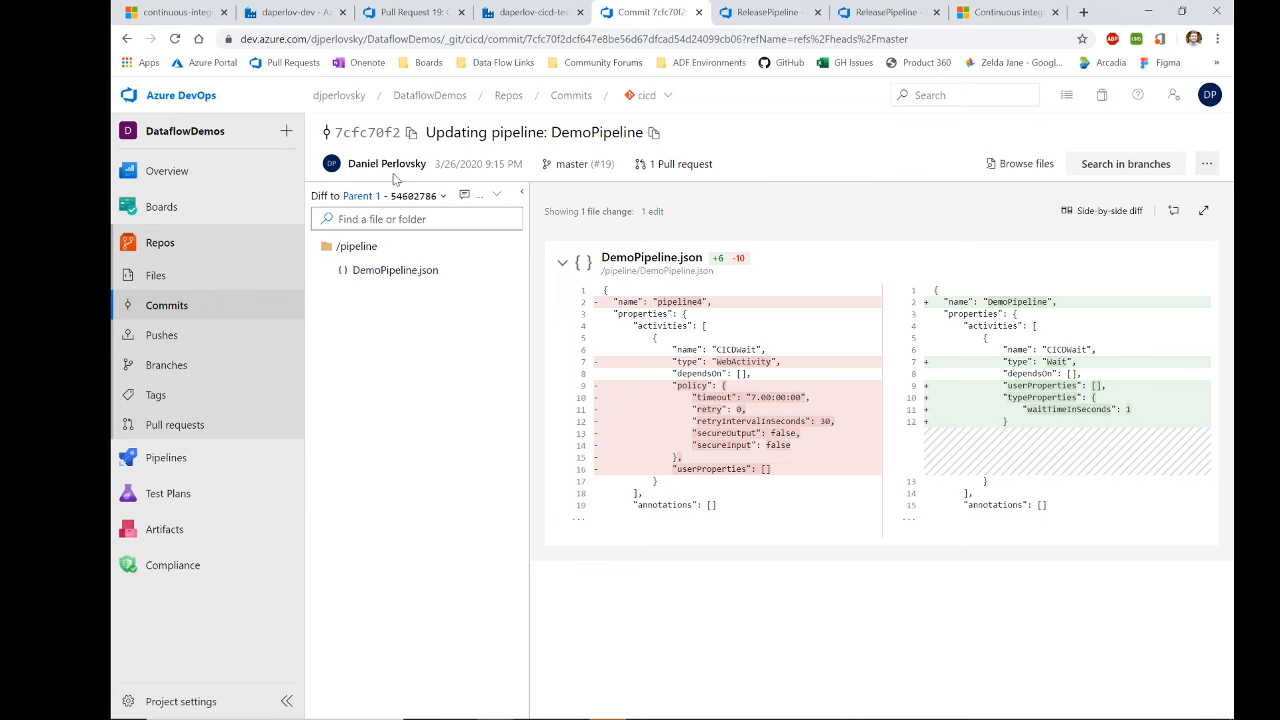
pyautogui.click(129, 40)
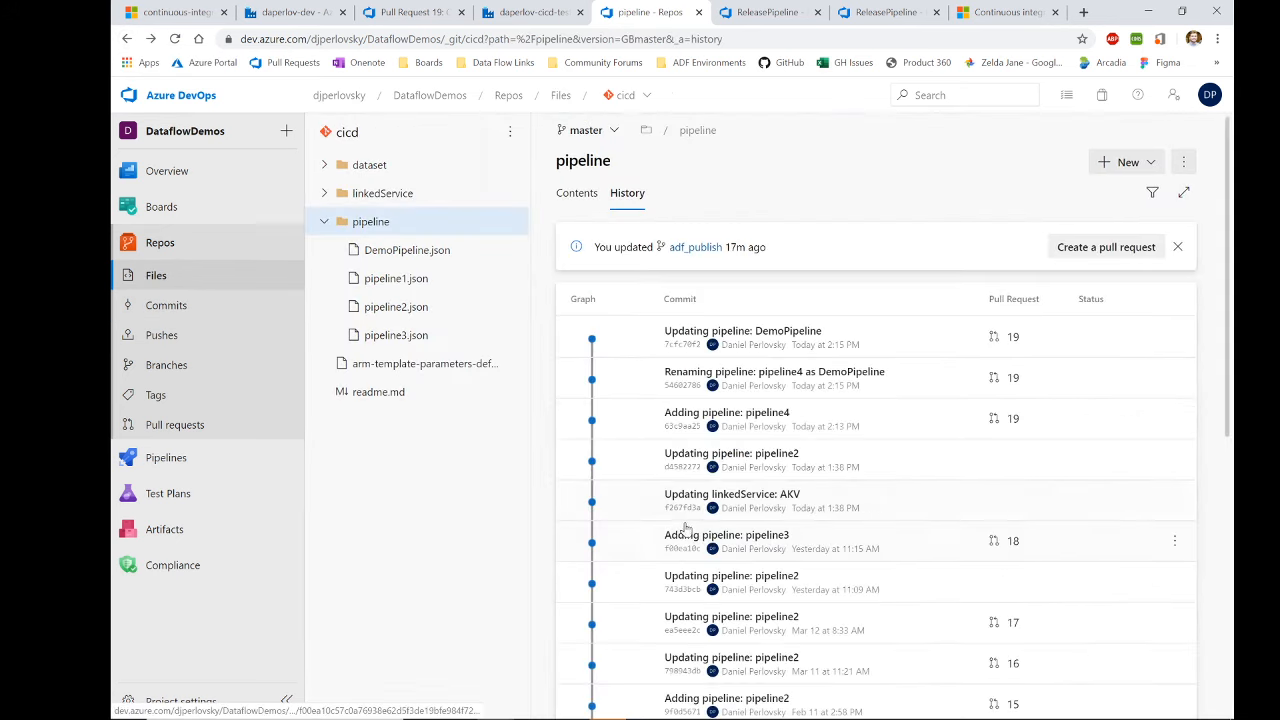
pyautogui.click(765, 12)
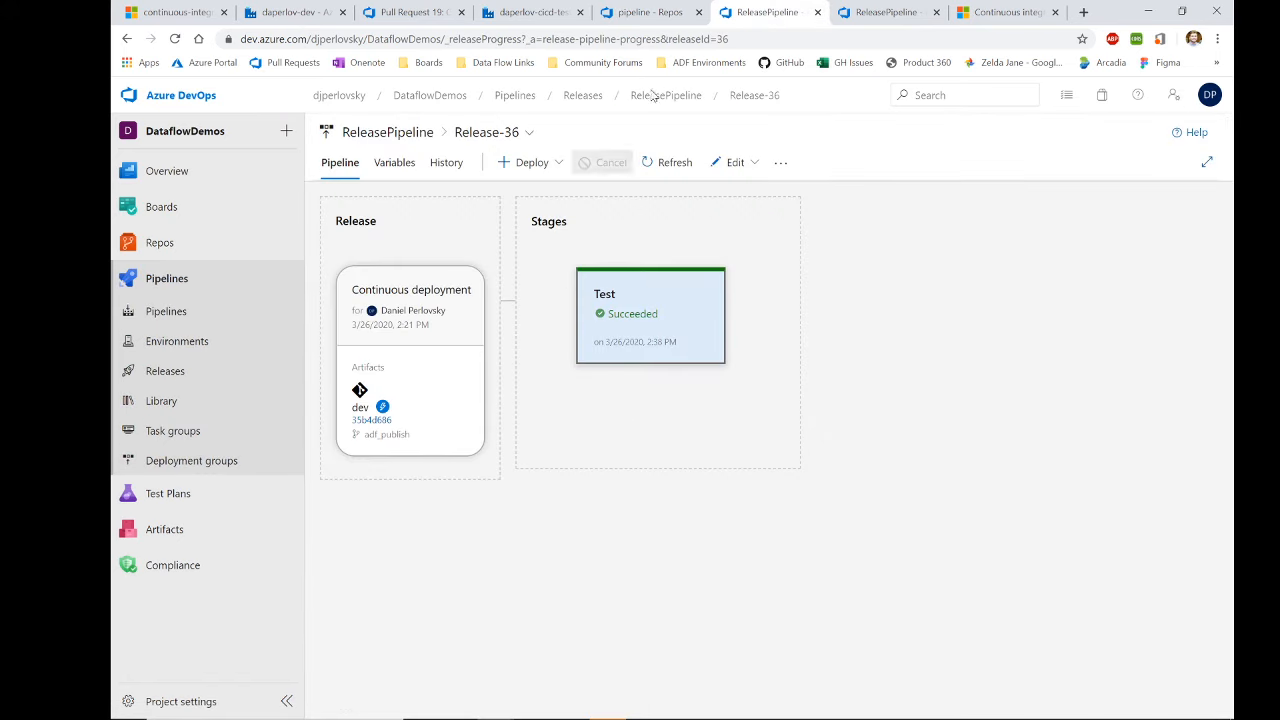
# Step: Refresh daperlov-cicd-test's resources and open pipeline3 and the new DemoPipeline with its CICDWait activity
pyautogui.click(530, 12)
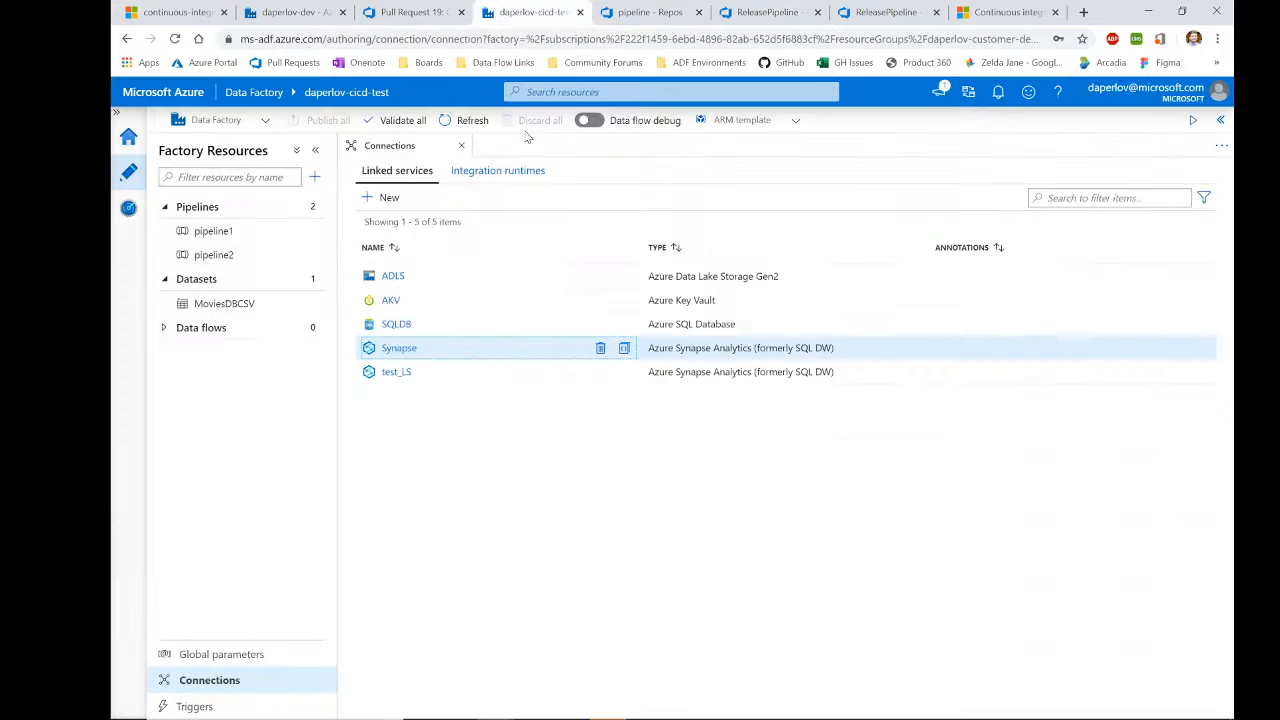
pyautogui.click(466, 122)
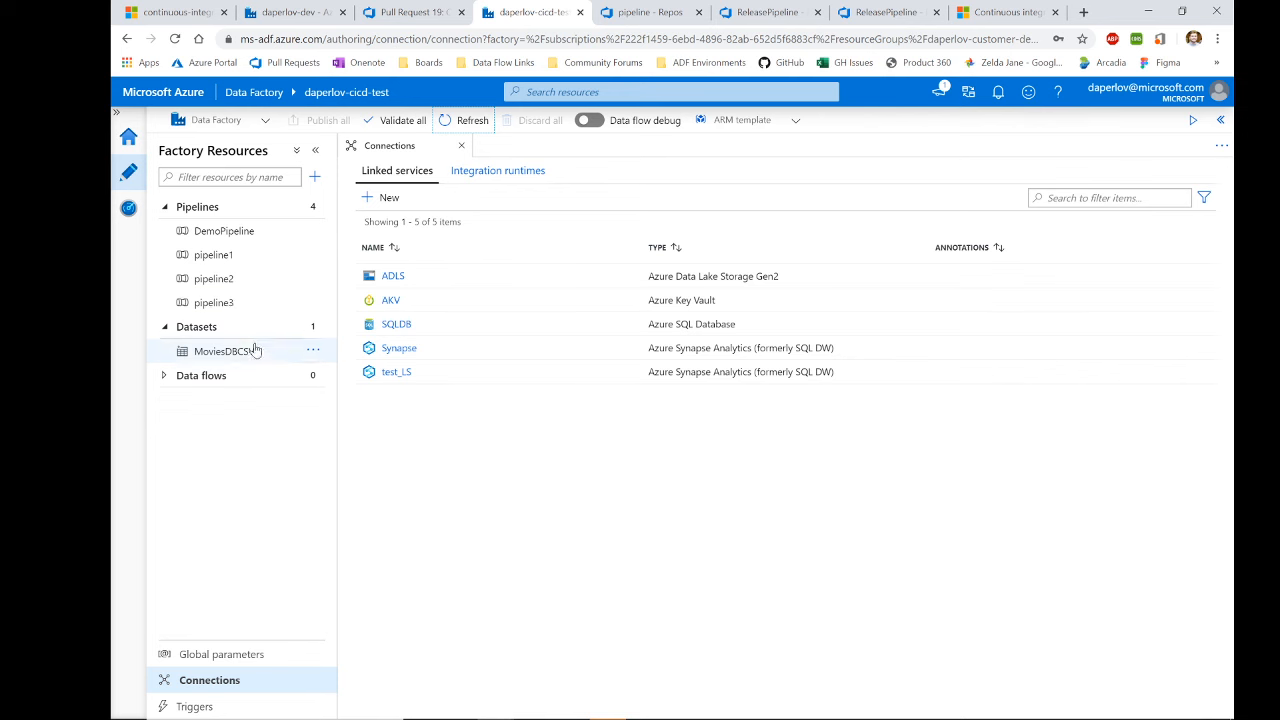
pyautogui.click(250, 304)
pyautogui.click(250, 236)
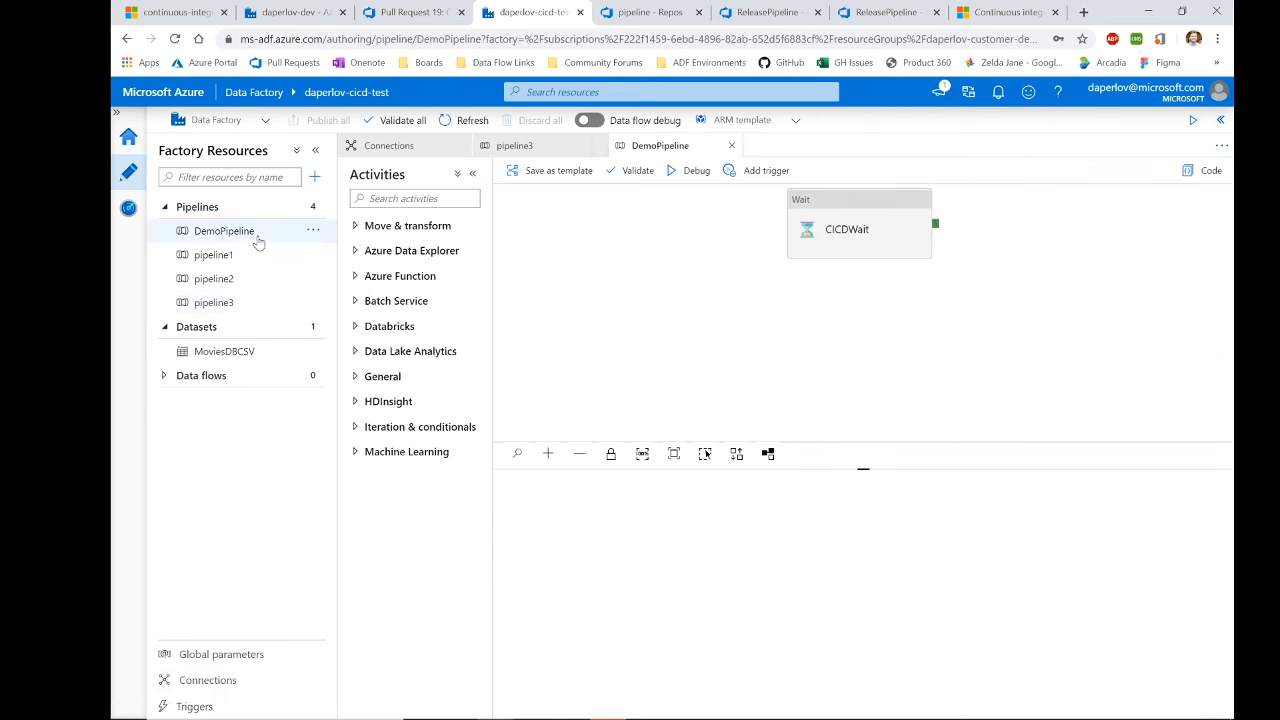
pyautogui.click(288, 16)
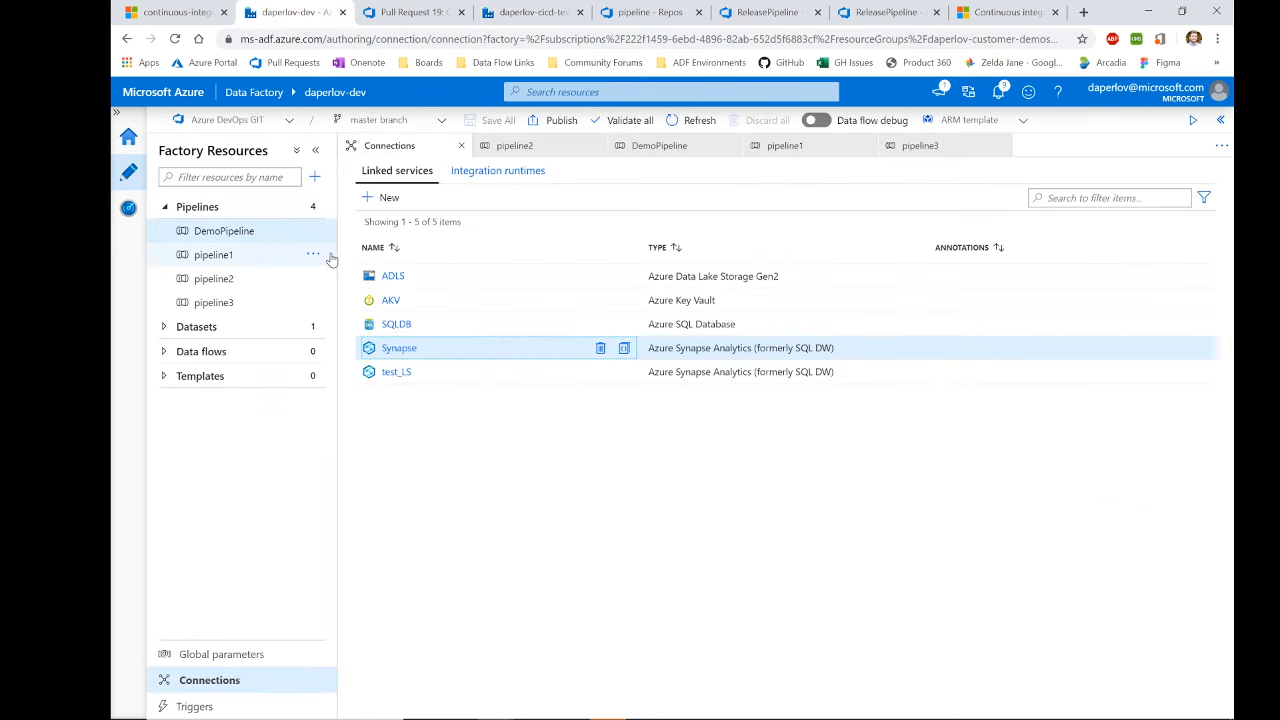
pyautogui.click(540, 12)
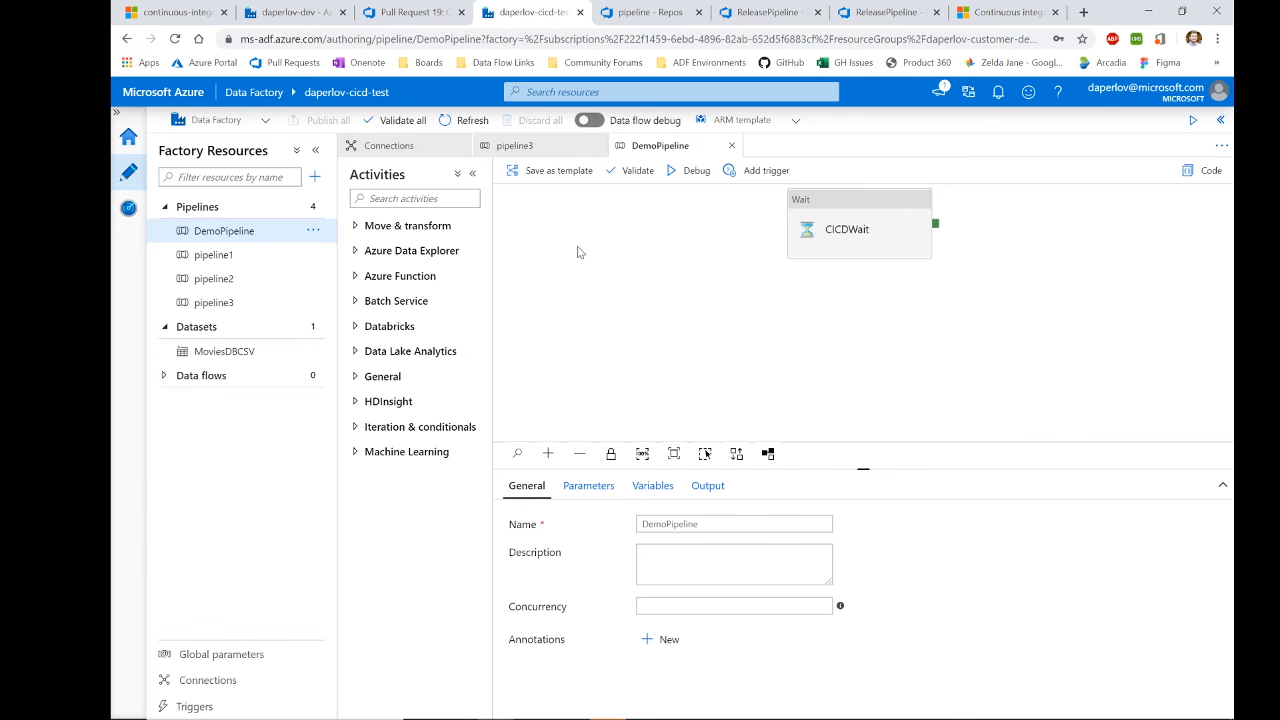
# Step: From ReleasePipeline's releases list, open the older Release-30, deployed to Test on 3/25/2020
pyautogui.click(658, 13)
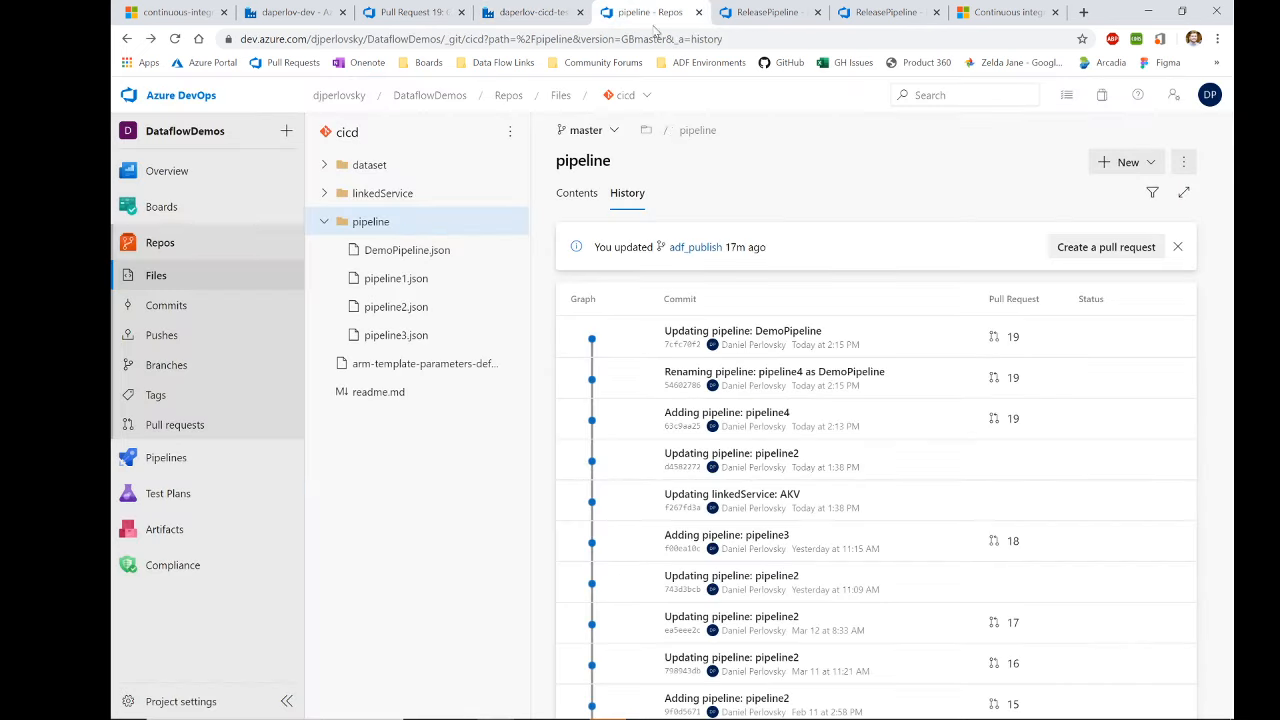
pyautogui.click(765, 13)
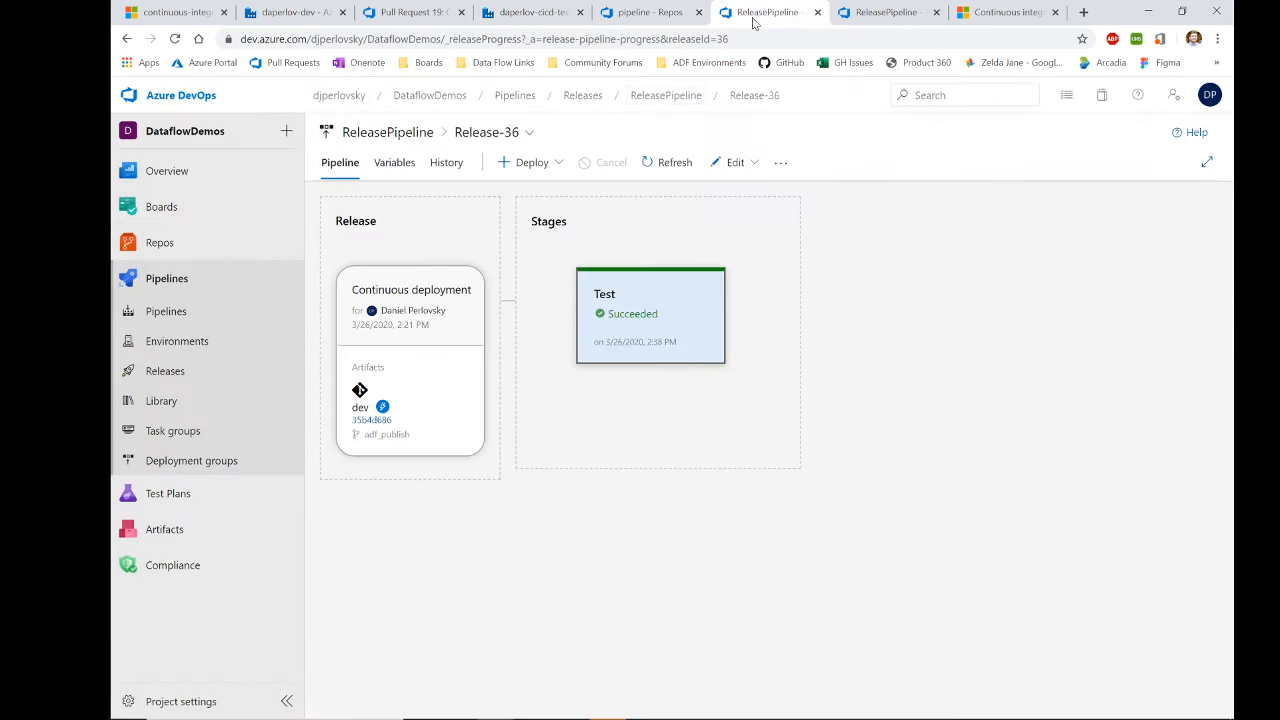
pyautogui.click(187, 378)
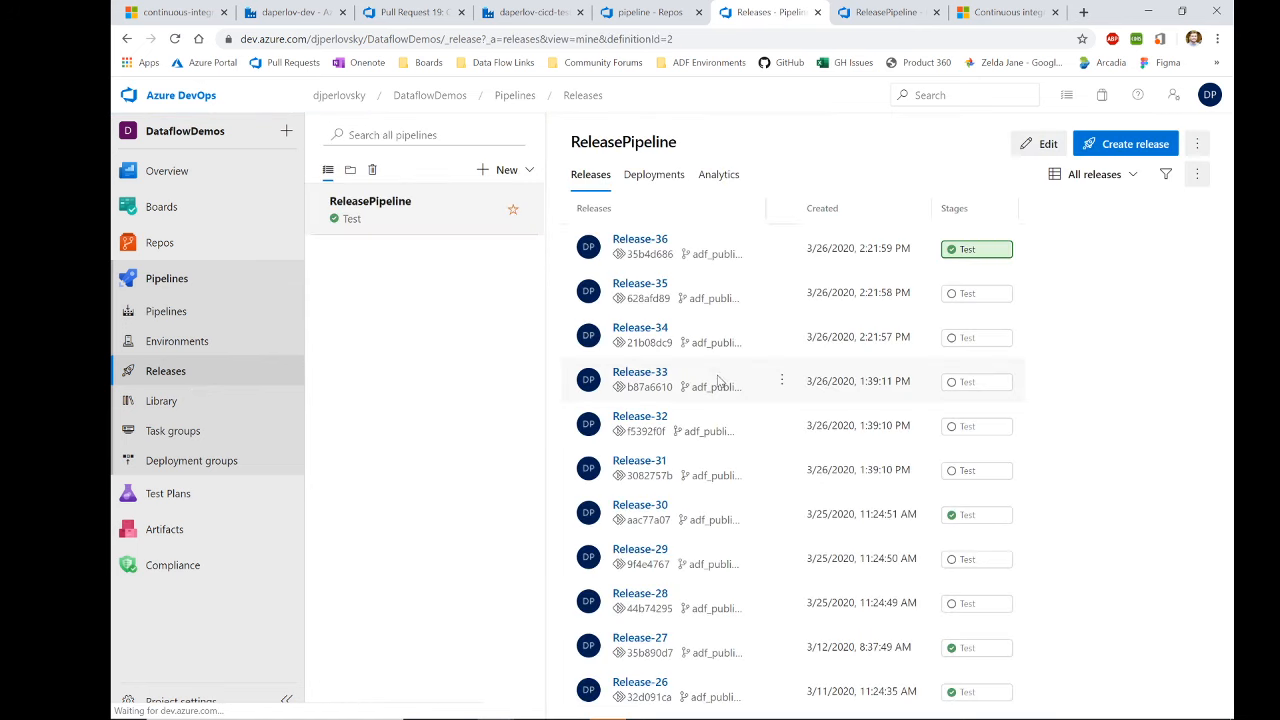
pyautogui.click(640, 506)
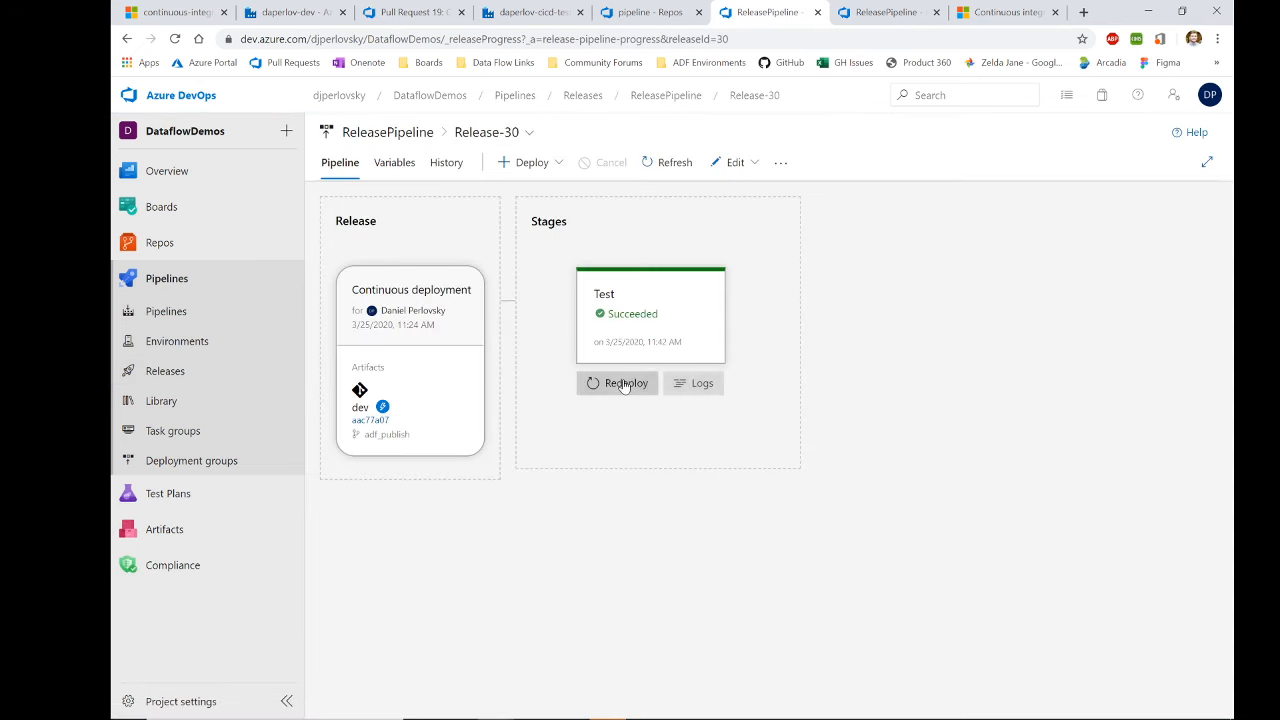
# Step: Redeploy Release-30 to the Test stage
pyautogui.click(620, 381)
pyautogui.click(654, 591)
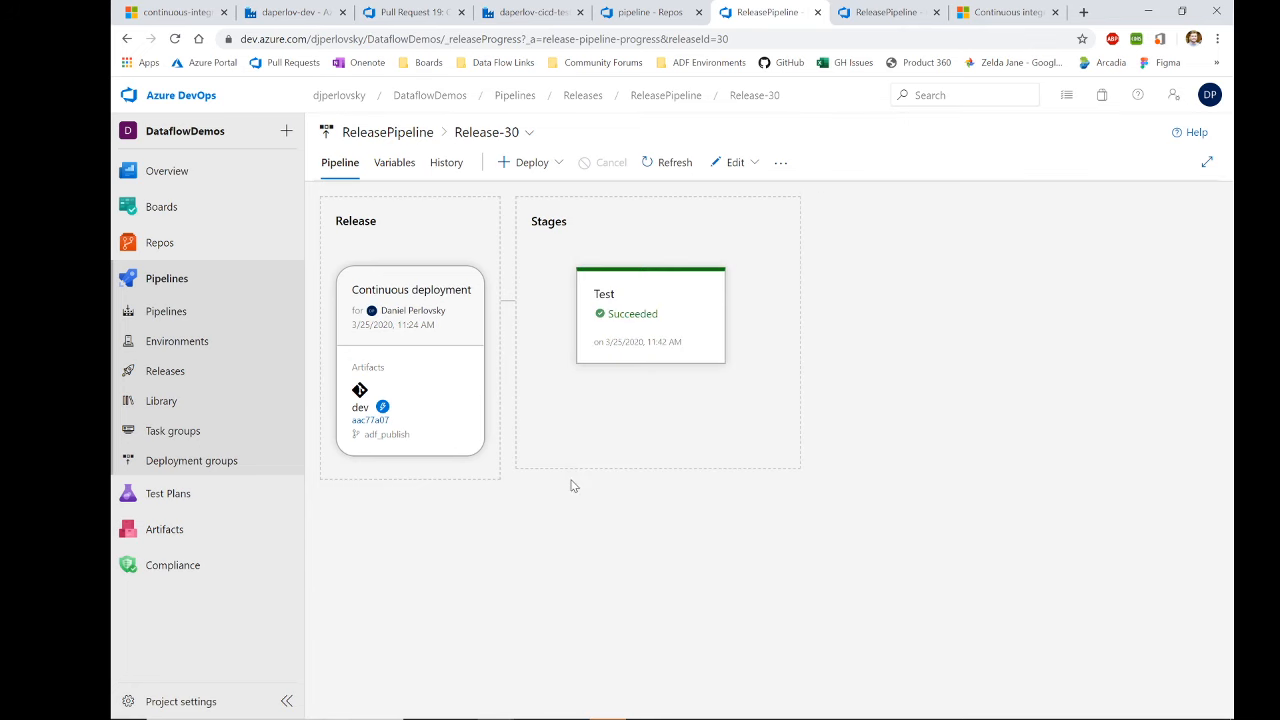
pyautogui.moveTo(680, 380)
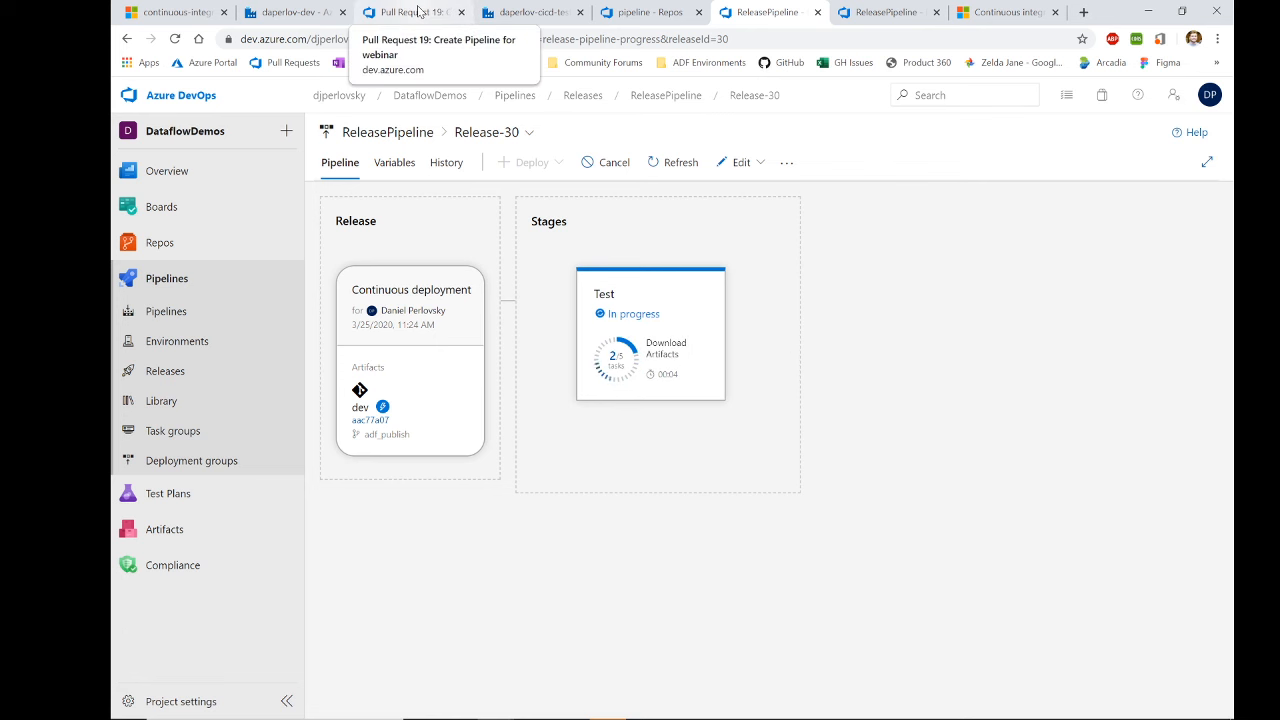
# Step: Monitor Release-30's redeployment while reviewing the CI/CD diagram, dev factory and pull request 19
pyautogui.click(200, 12)
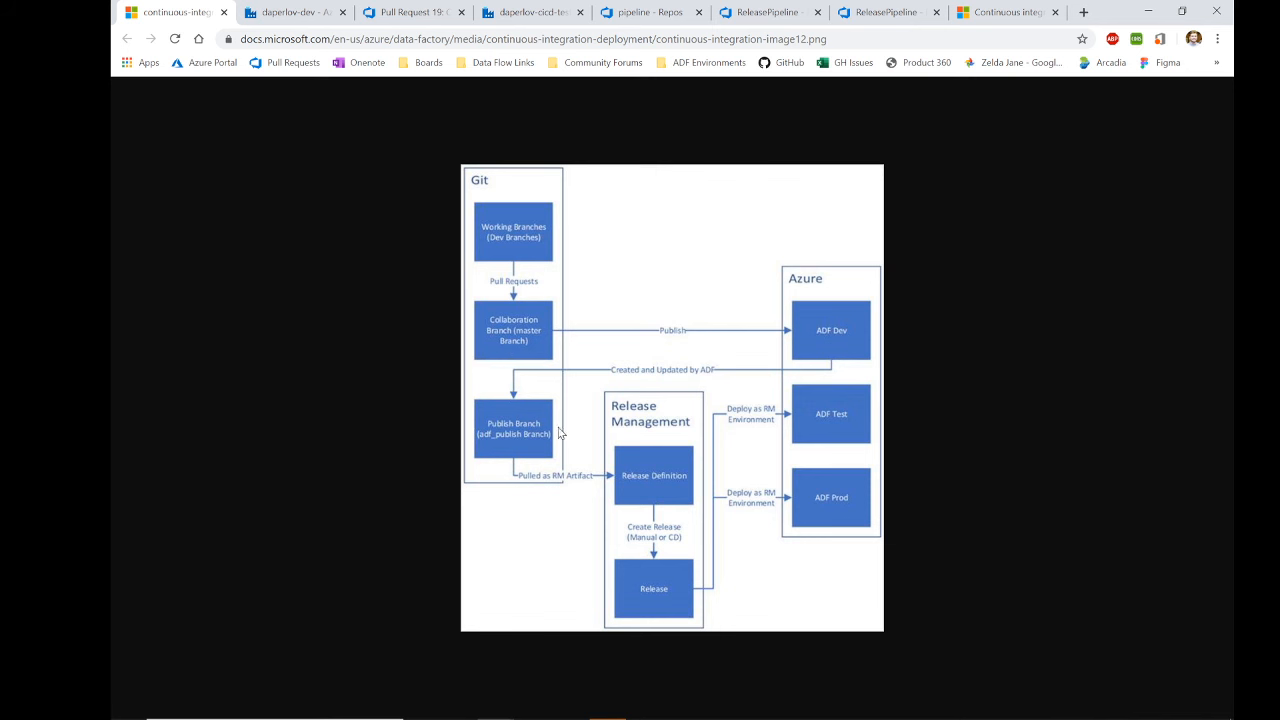
pyautogui.click(259, 11)
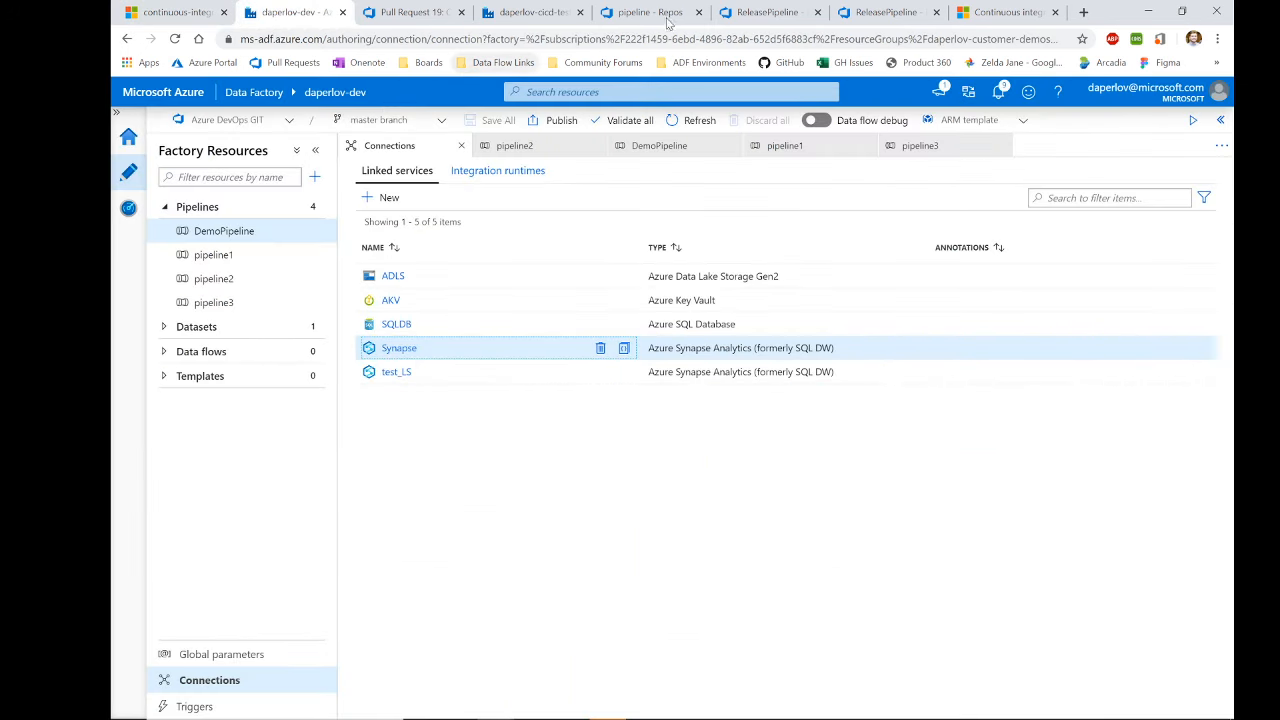
pyautogui.click(765, 12)
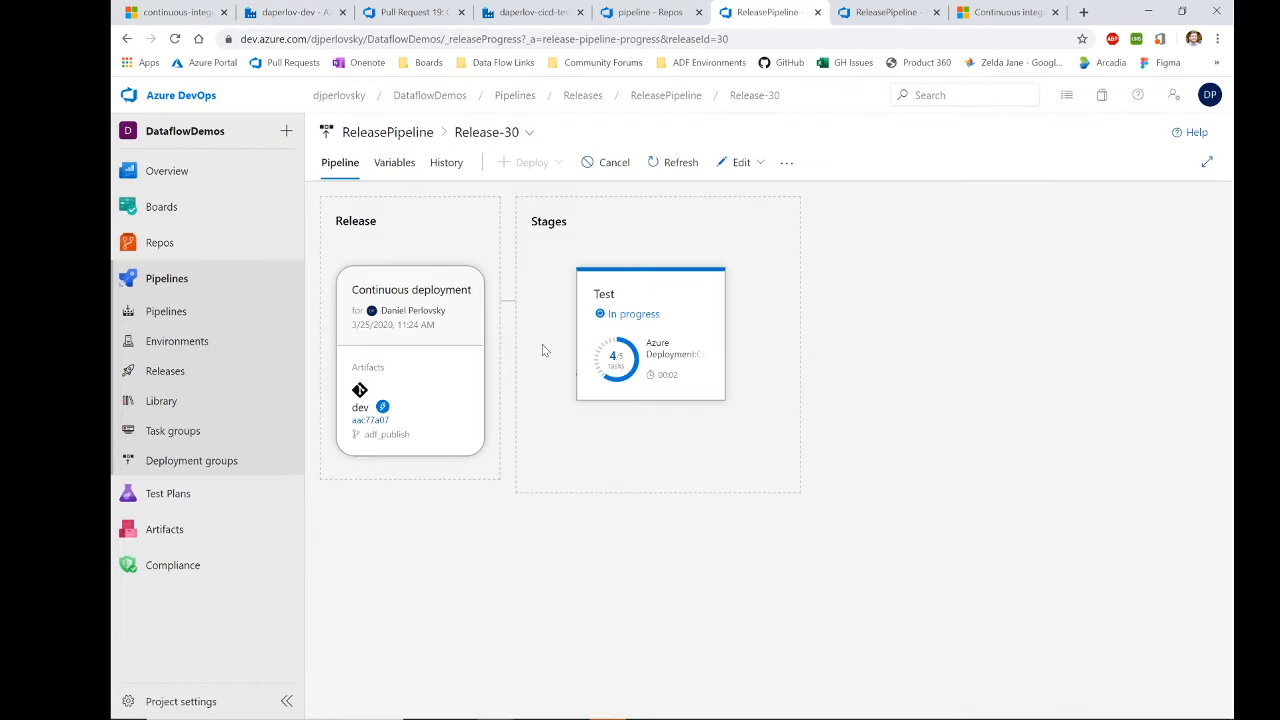
pyautogui.moveTo(615, 358)
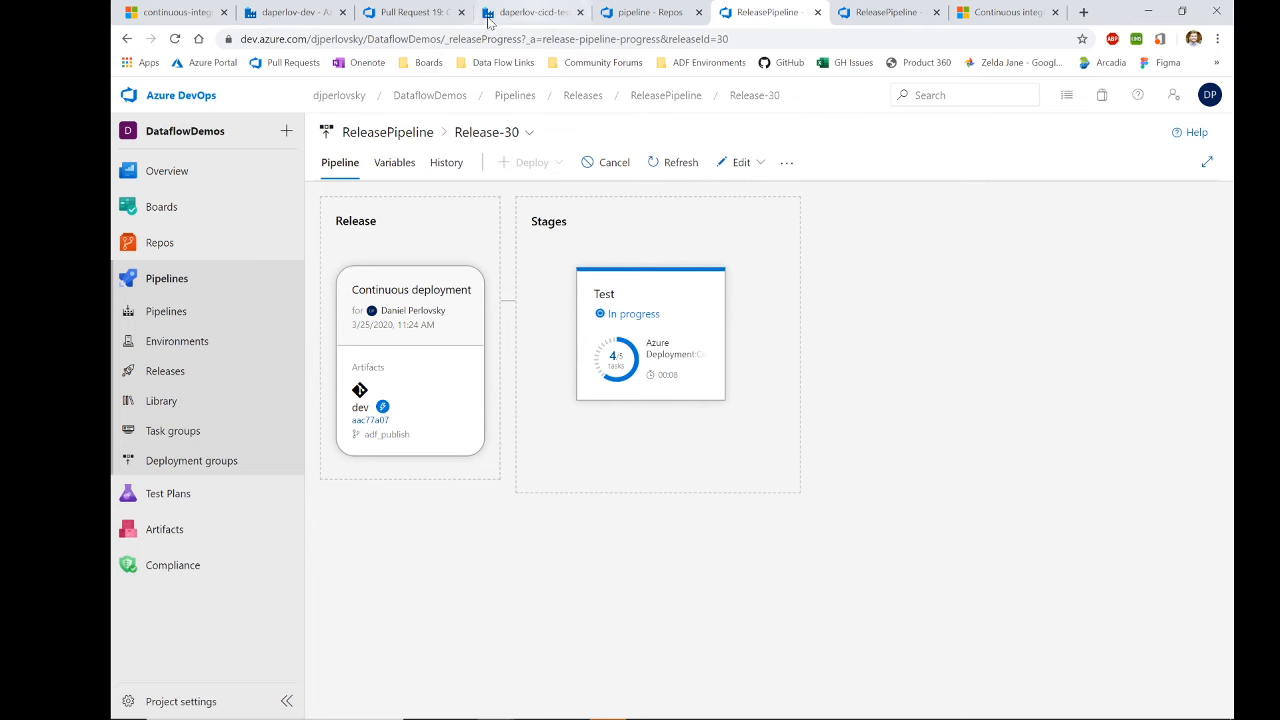
pyautogui.click(415, 12)
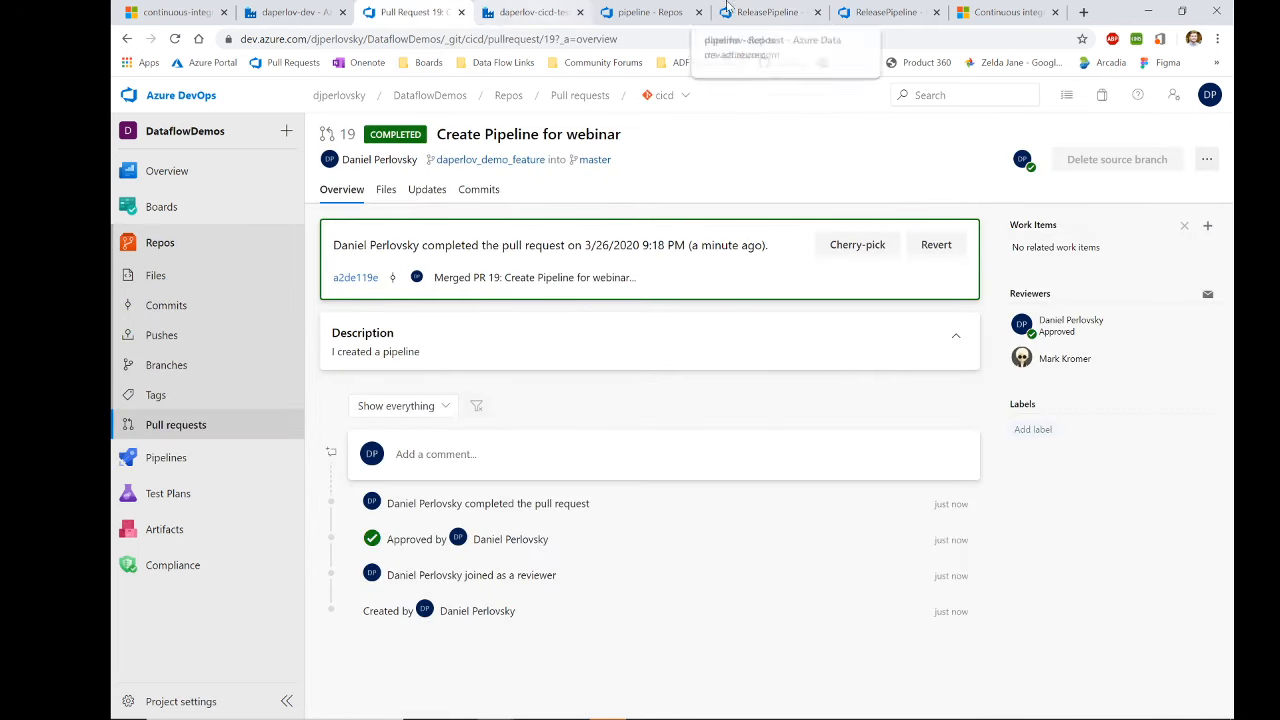
pyautogui.click(530, 12)
pyautogui.click(770, 14)
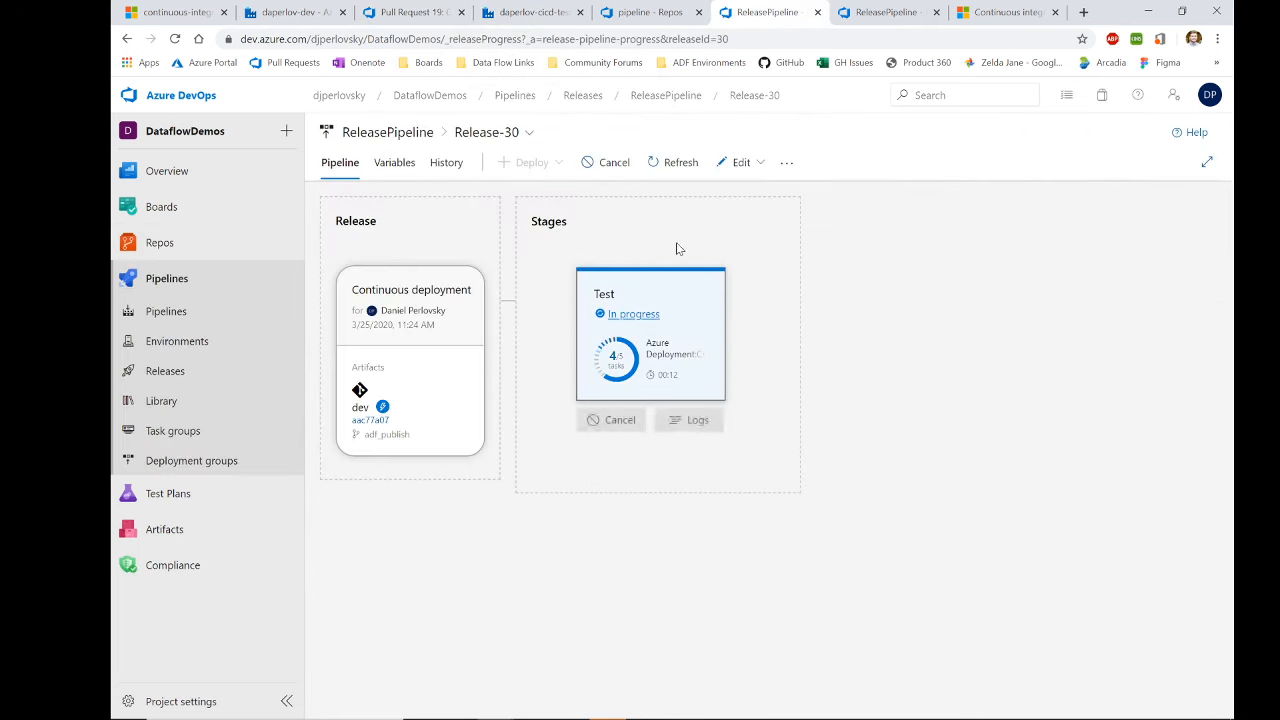
# Step: Check the running Test redeployment's logs, the pipeline folder history and the daperlov-cicd-test factory
pyautogui.click(630, 316)
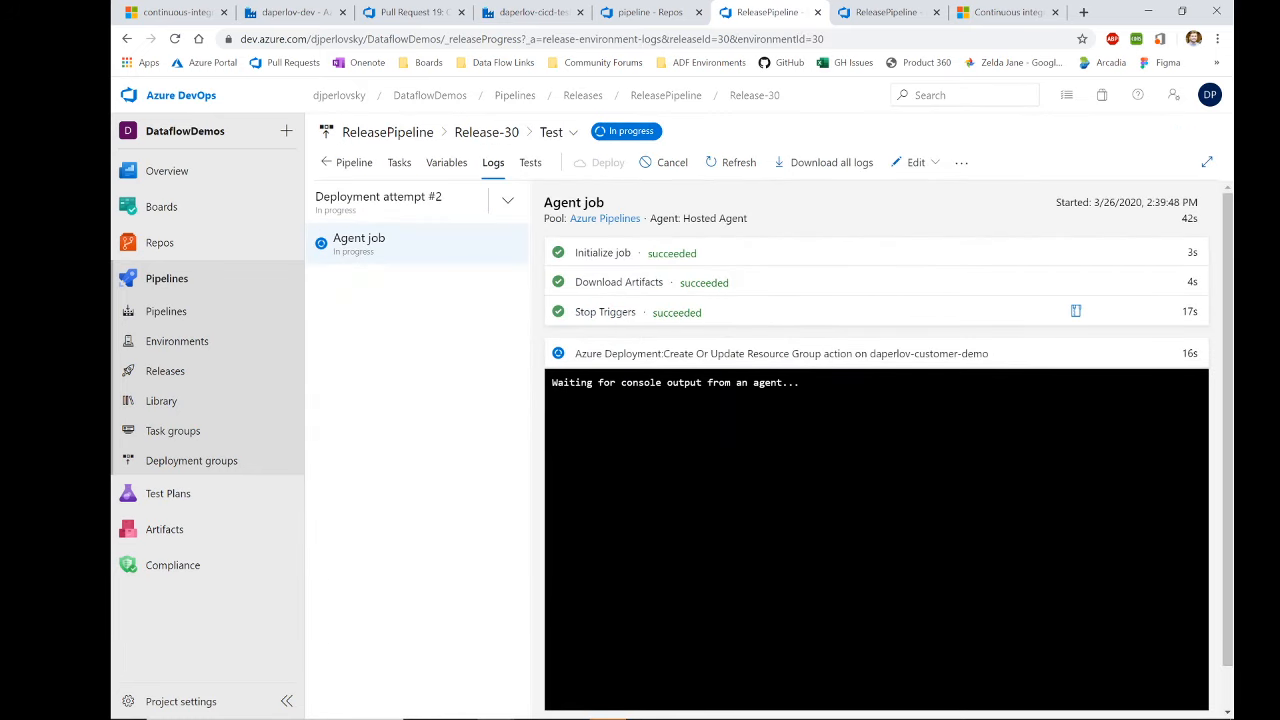
pyautogui.click(352, 161)
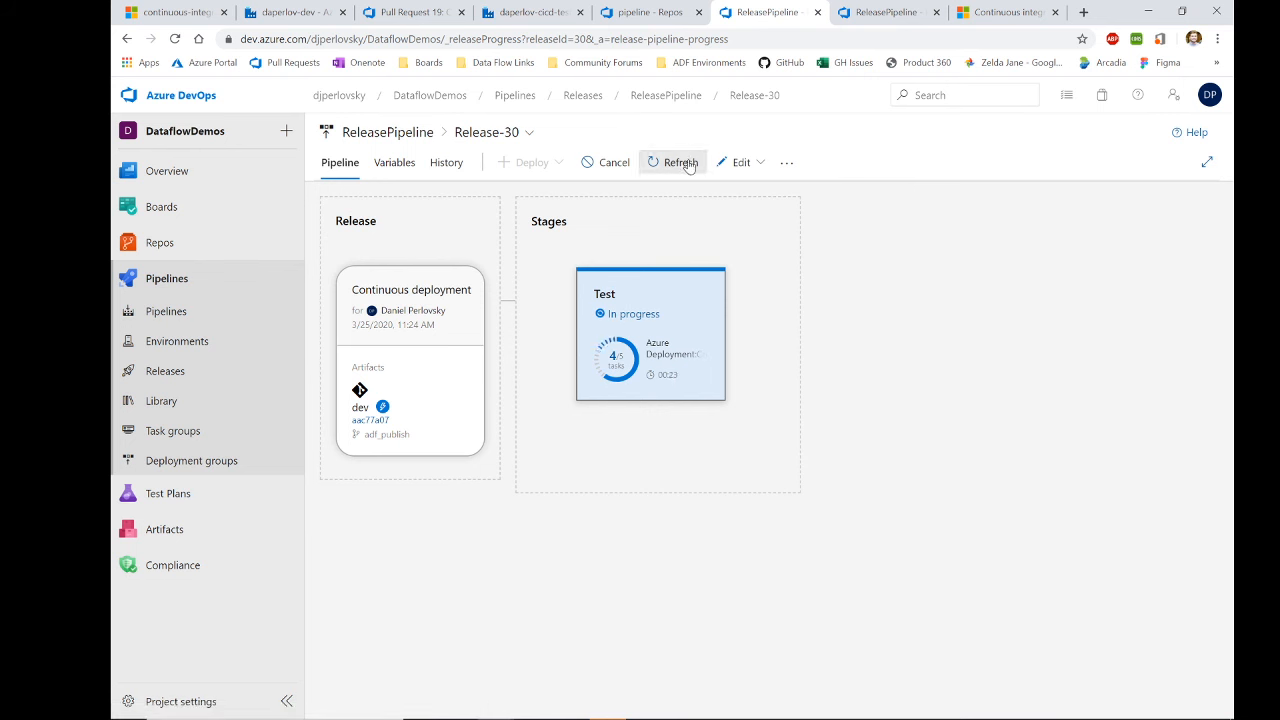
pyautogui.click(633, 18)
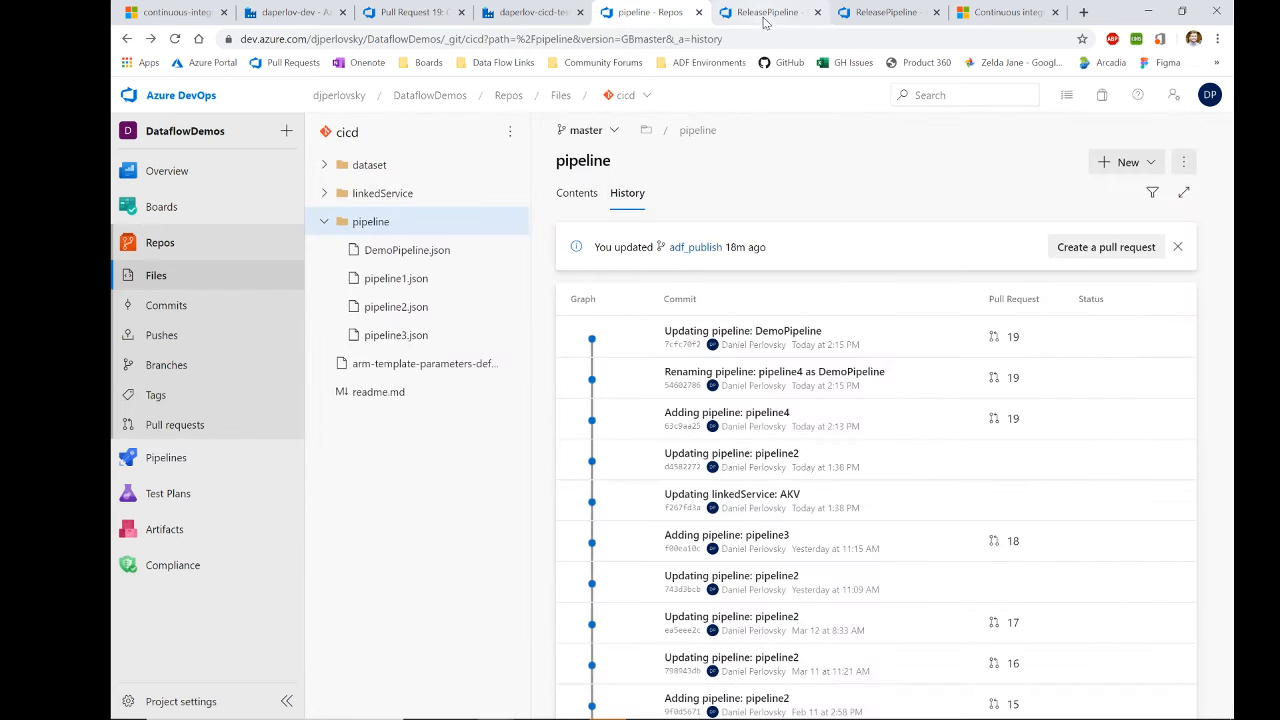
pyautogui.click(760, 18)
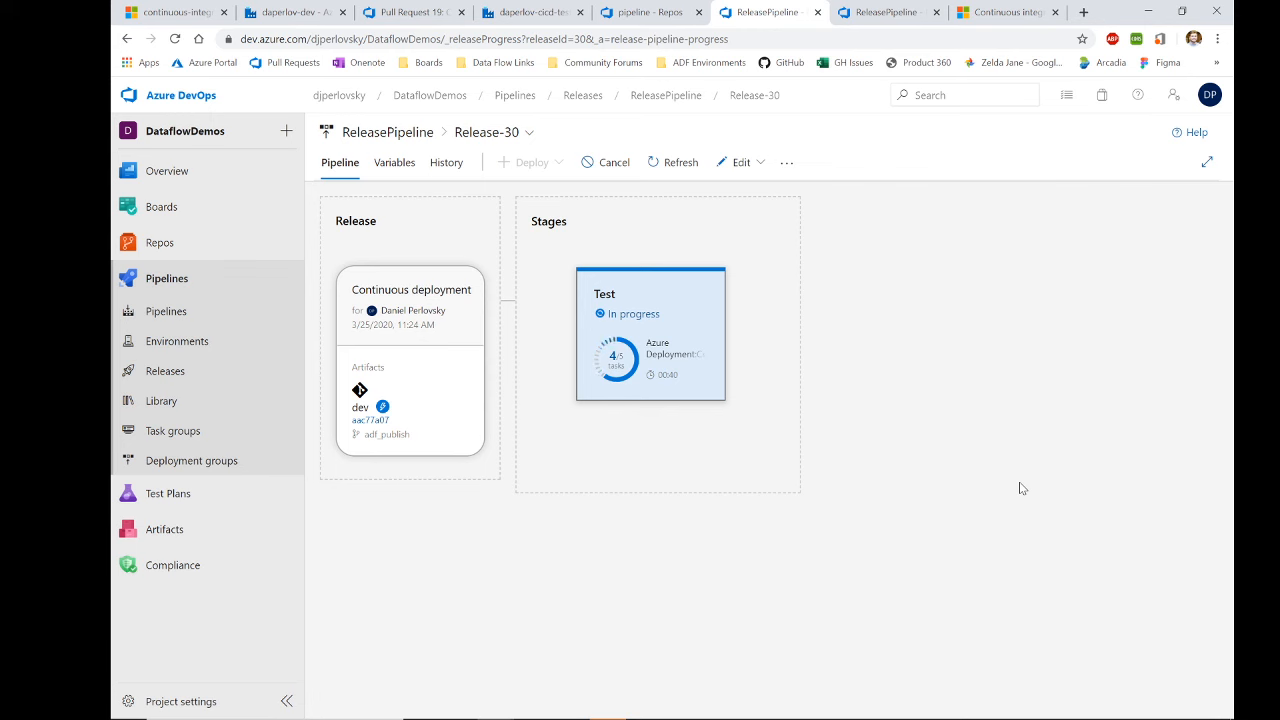
pyautogui.click(622, 12)
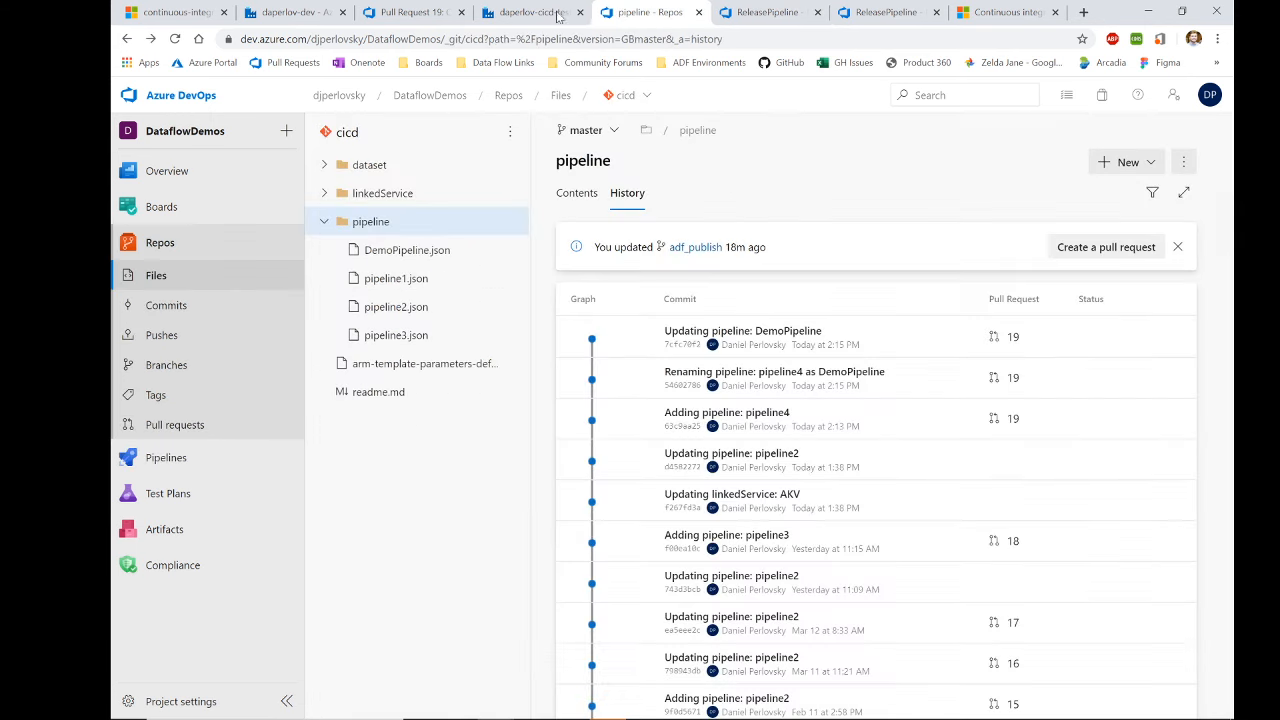
pyautogui.click(540, 12)
pyautogui.click(737, 12)
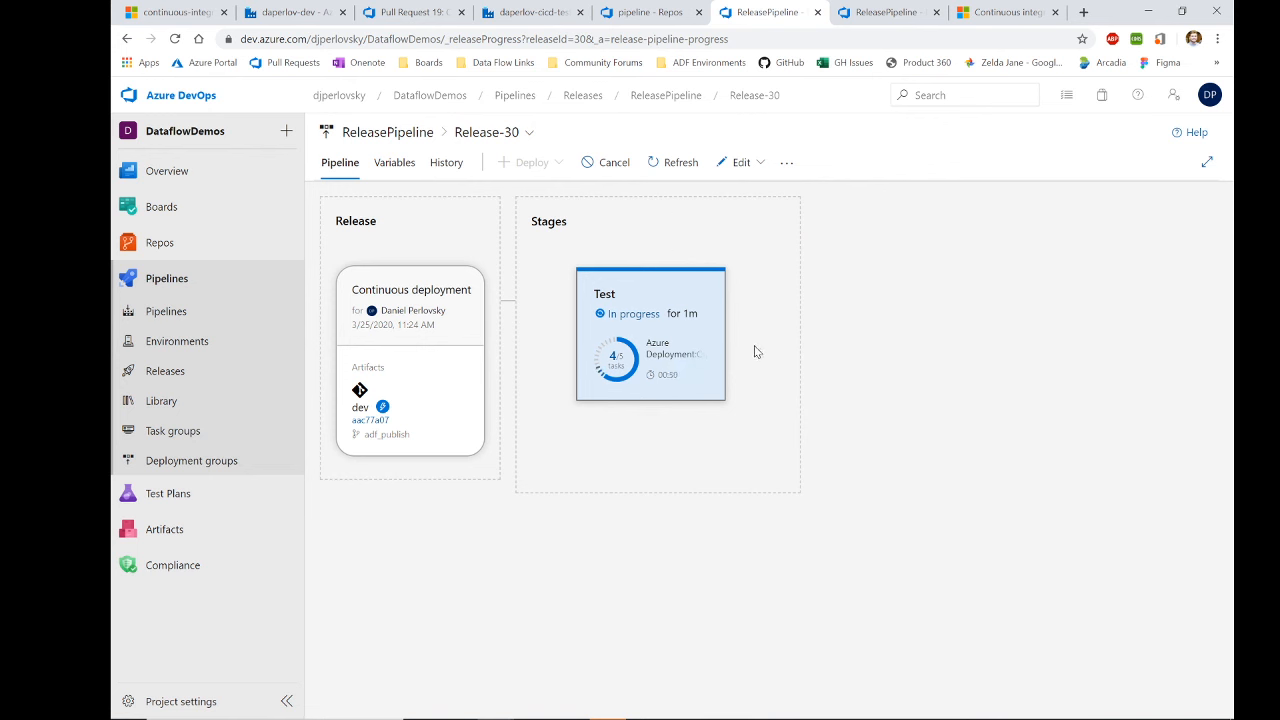
# Step: Refresh Release-30's status and logs, then view the Stop Triggers task running cicd.ps1 -predeployment $true
pyautogui.click(677, 164)
pyautogui.click(633, 313)
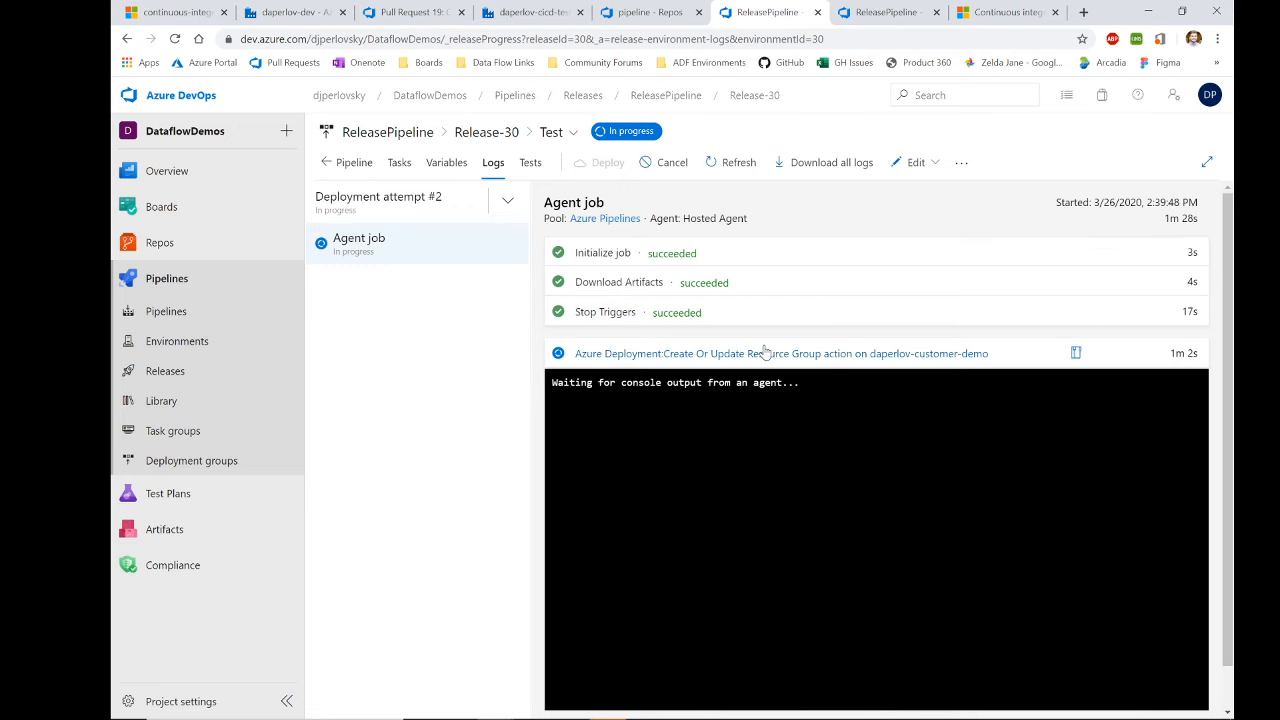
pyautogui.click(348, 163)
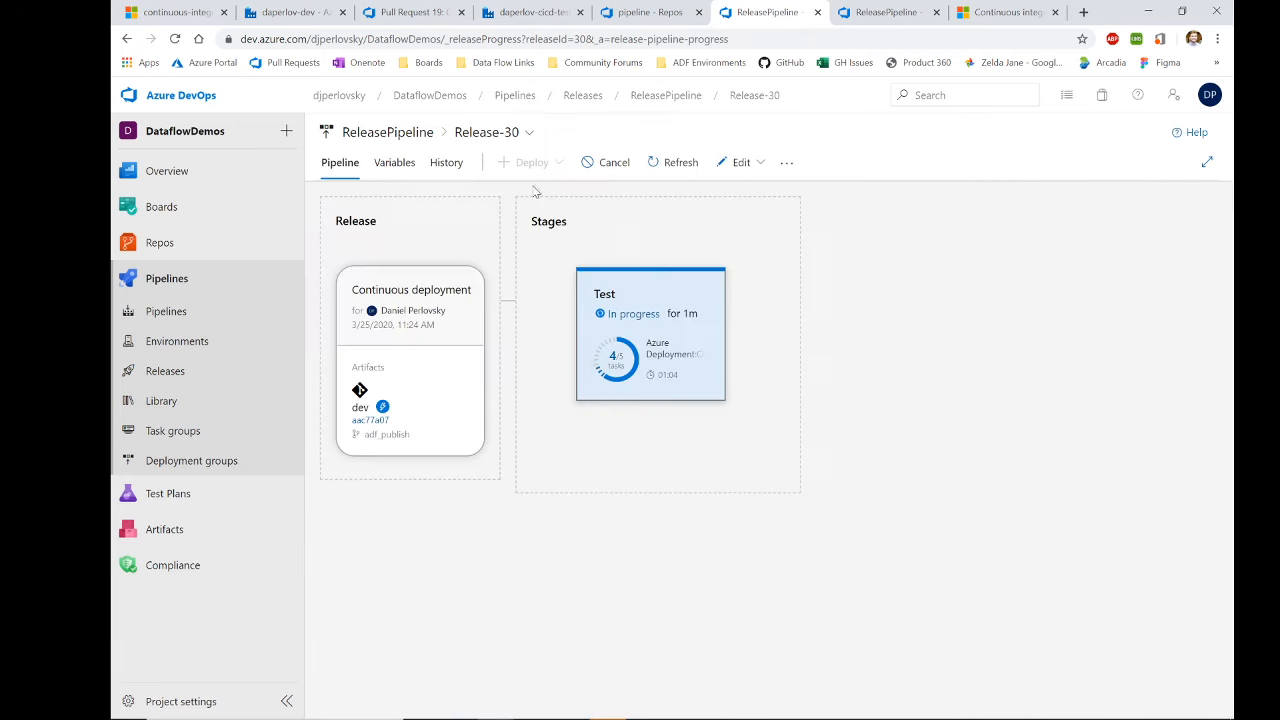
pyautogui.click(528, 13)
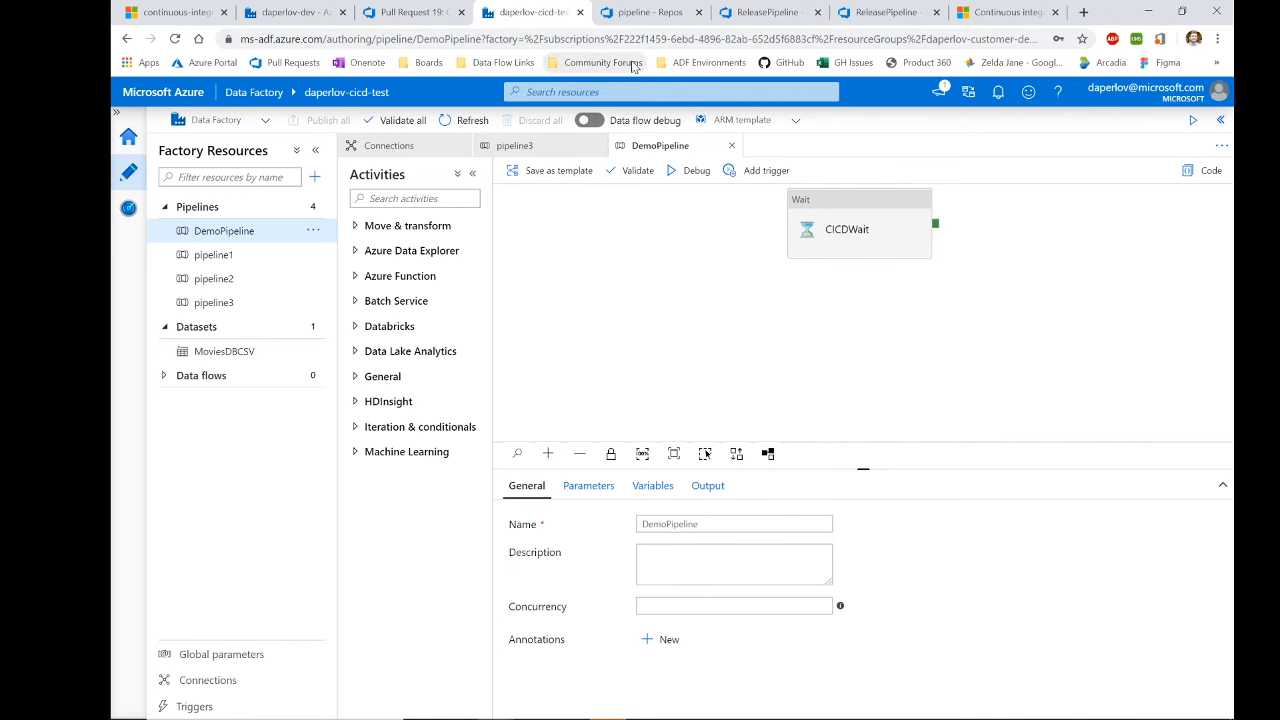
pyautogui.click(765, 13)
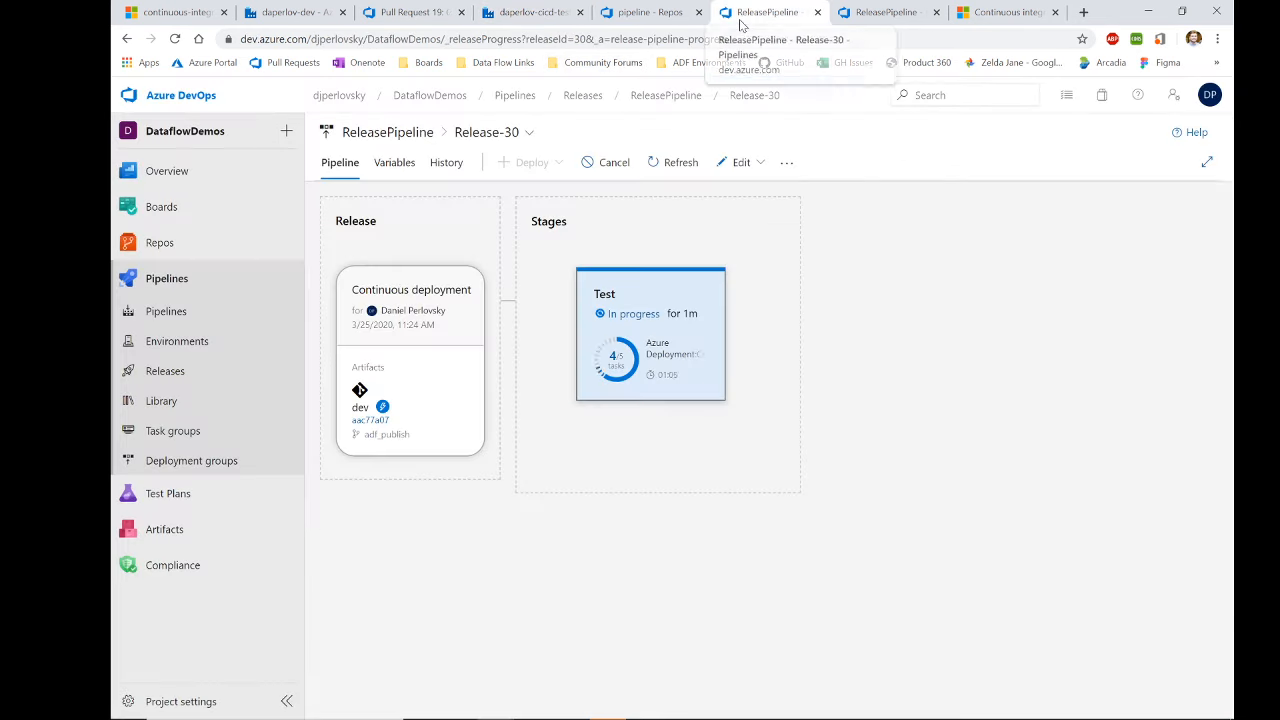
pyautogui.moveTo(640, 333)
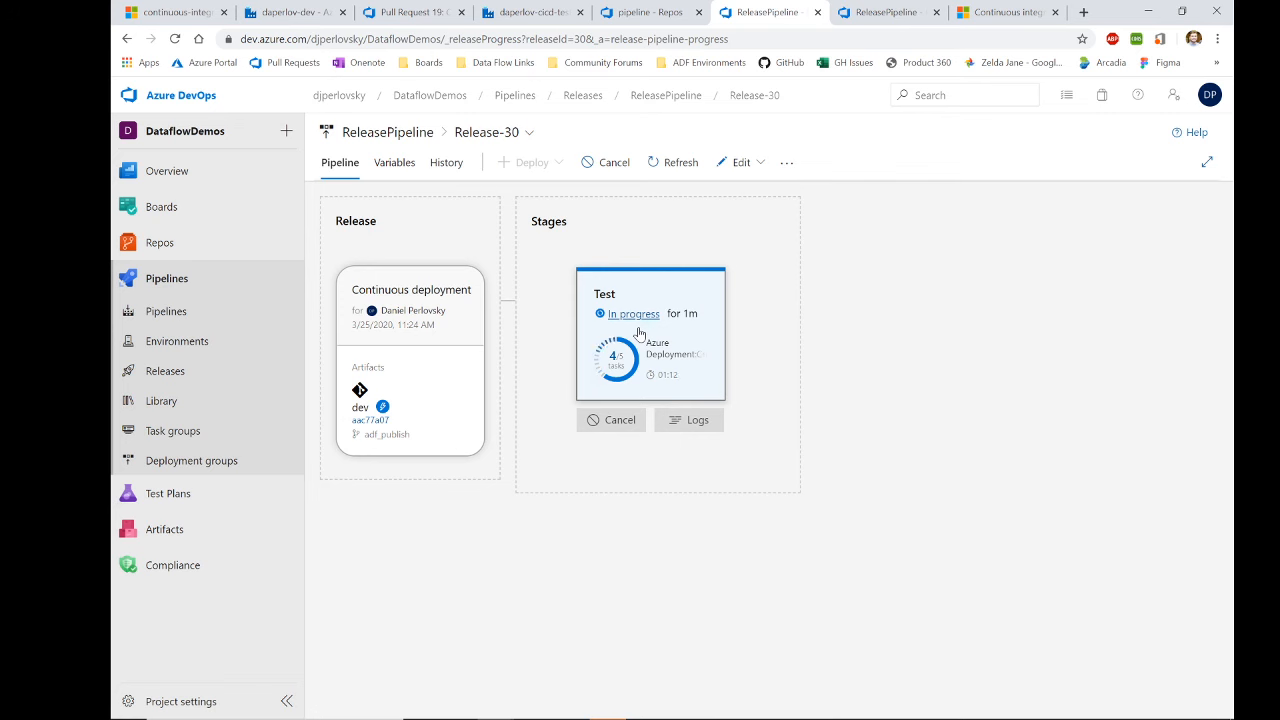
pyautogui.click(885, 12)
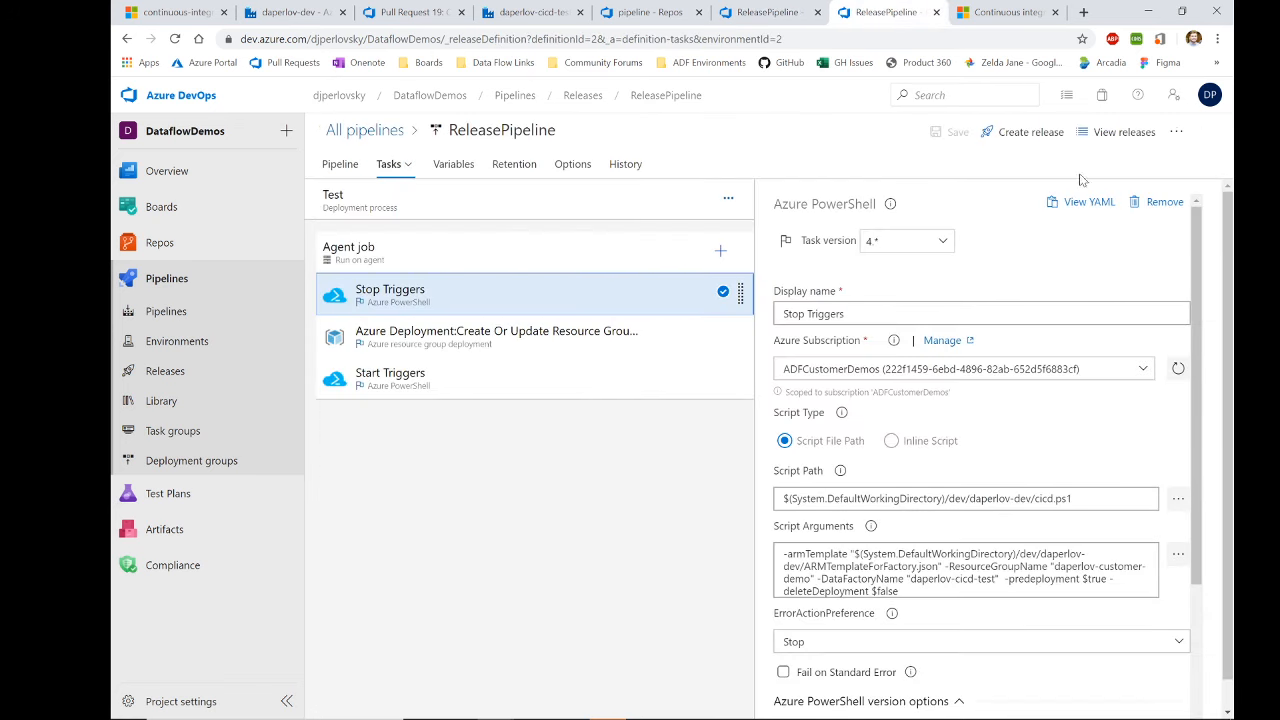
# Step: Edit ReleasePipeline and clone its Test stage as Copy of Test
pyautogui.click(364, 130)
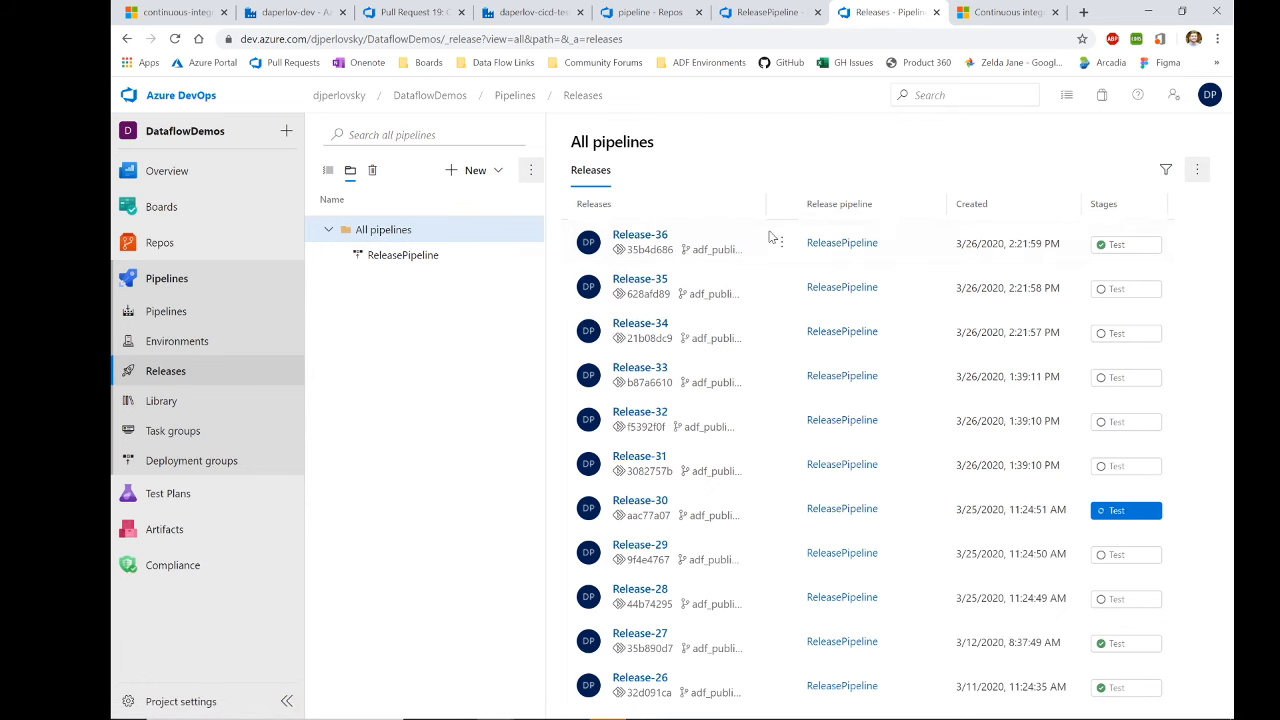
pyautogui.click(193, 378)
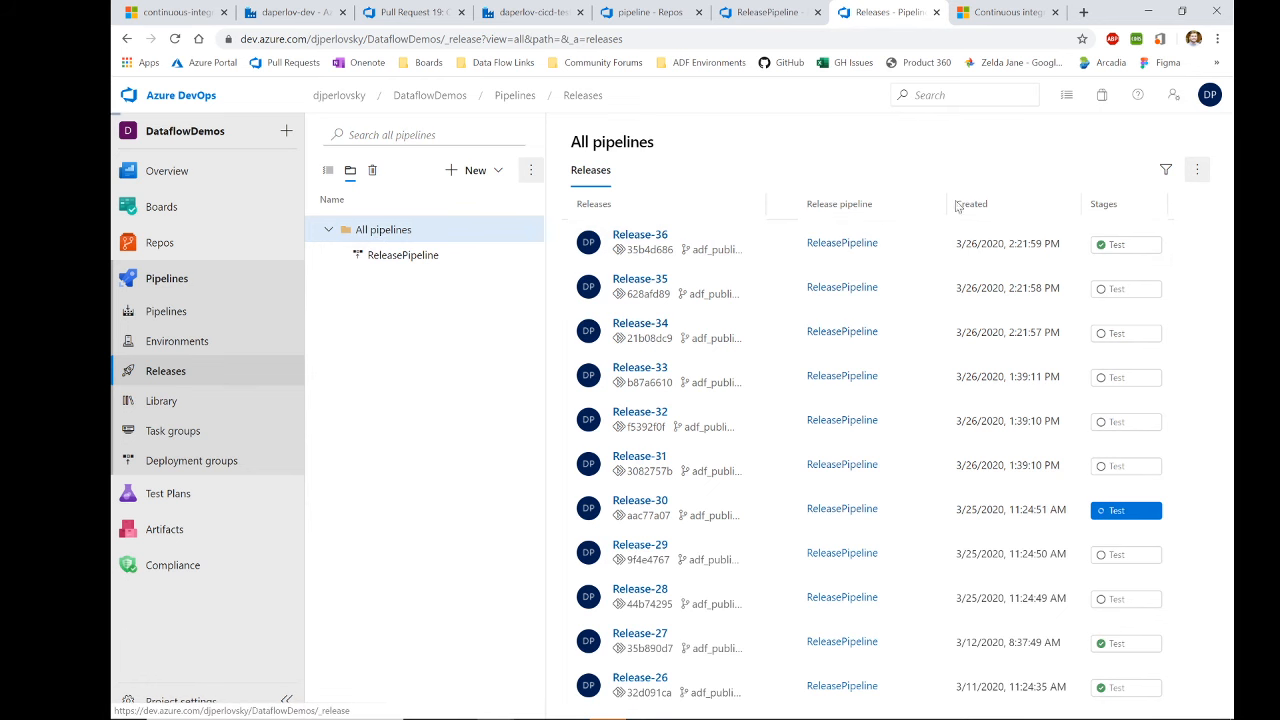
pyautogui.click(1032, 149)
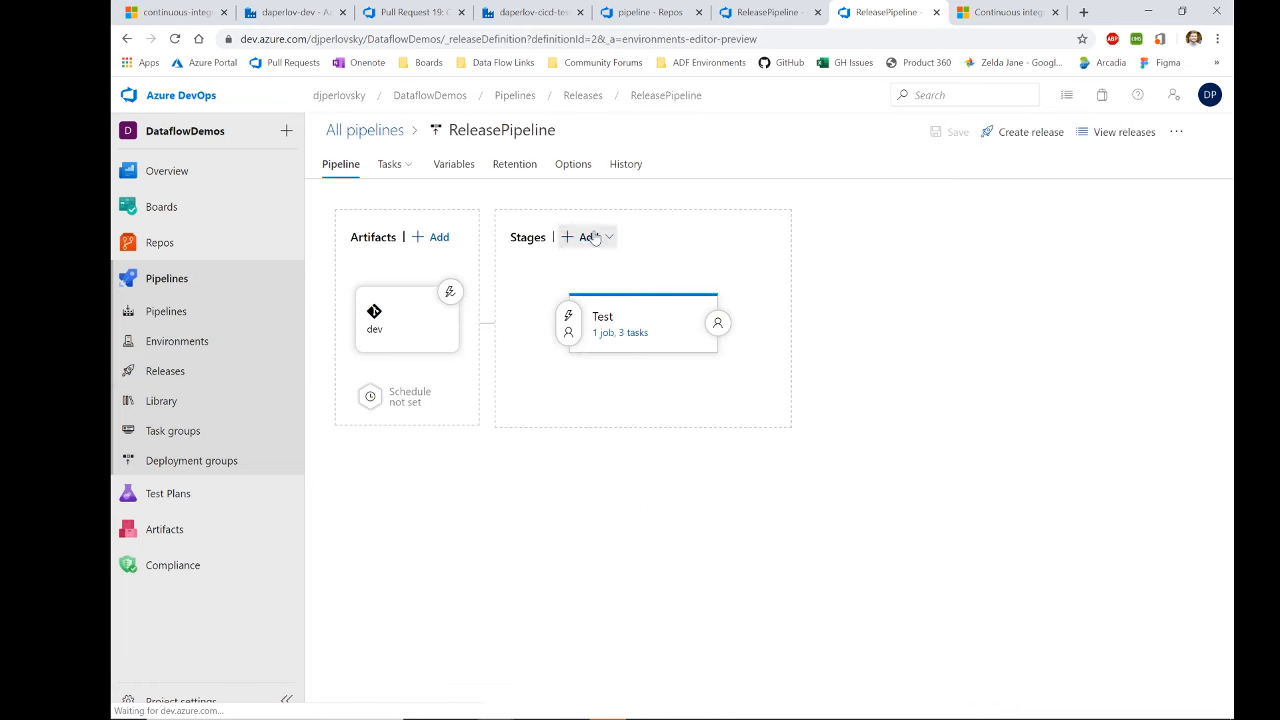
pyautogui.click(670, 373)
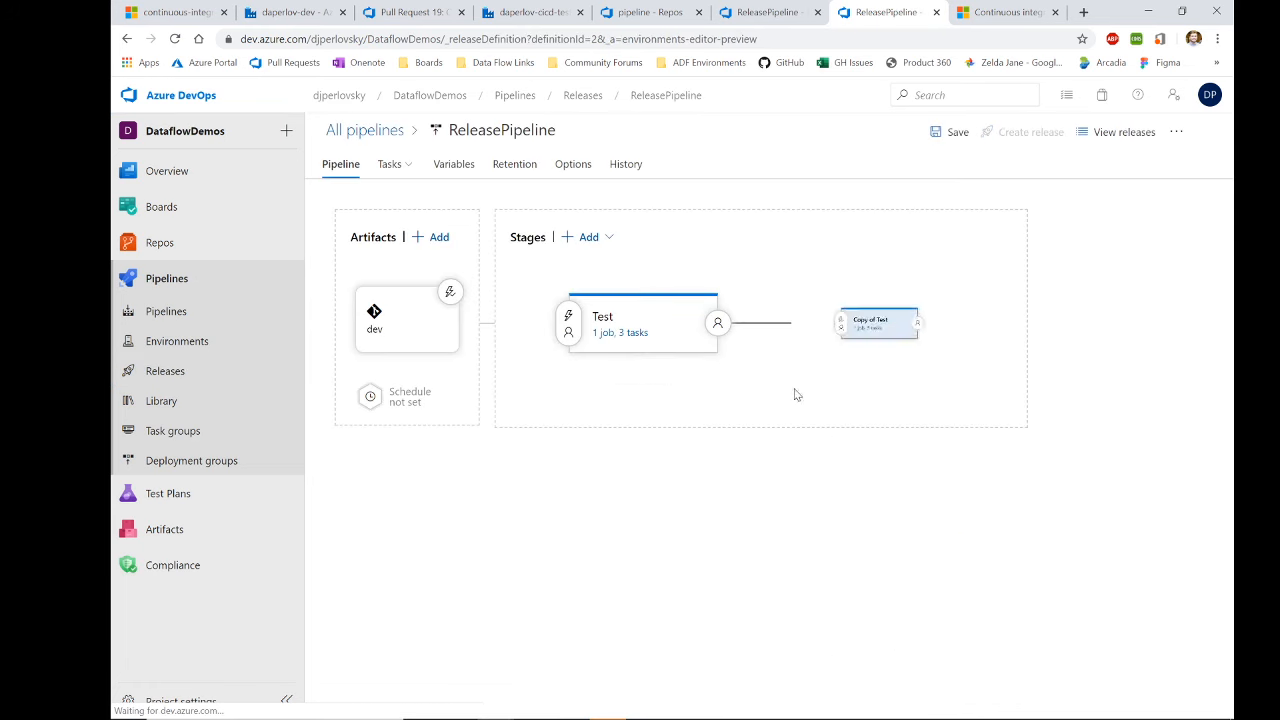
# Step: Review Copy of Test's override template parameters, then head back to All pipelines unsaved
pyautogui.click(864, 313)
pyautogui.click(590, 333)
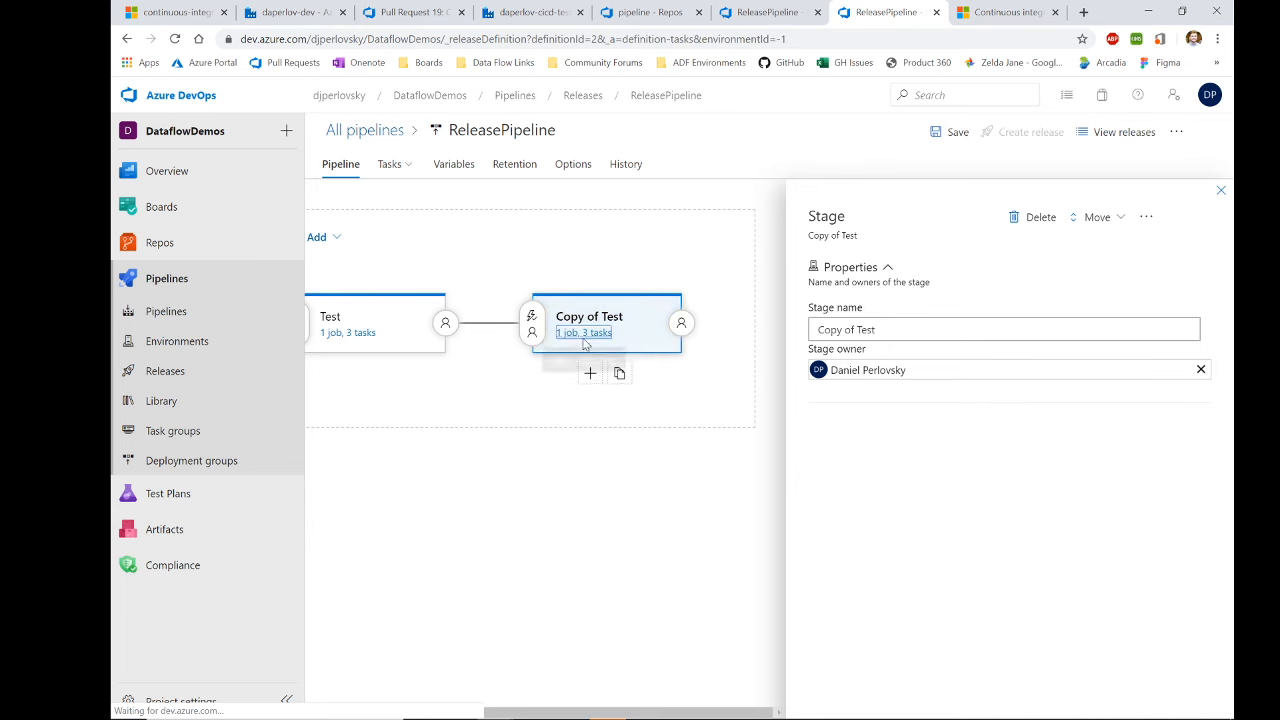
pyautogui.click(486, 340)
pyautogui.scroll(-3, 843, 455)
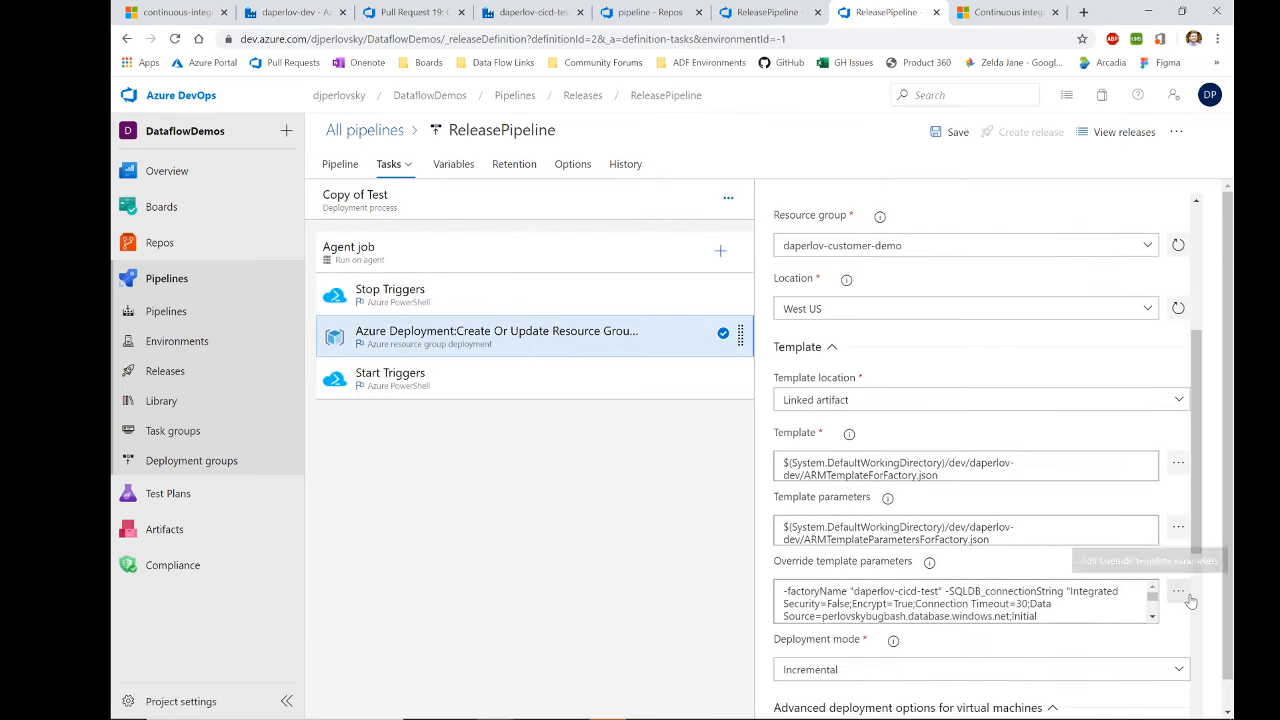
pyautogui.click(1178, 591)
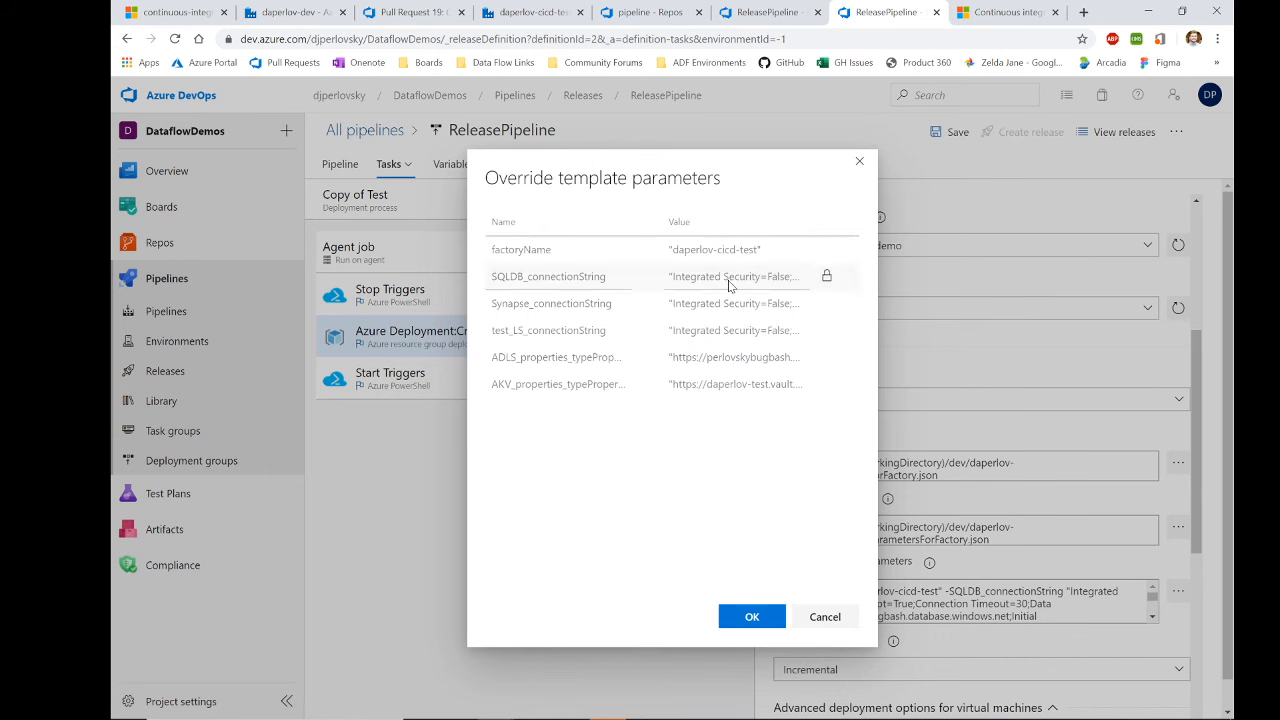
pyautogui.click(858, 163)
pyautogui.click(390, 134)
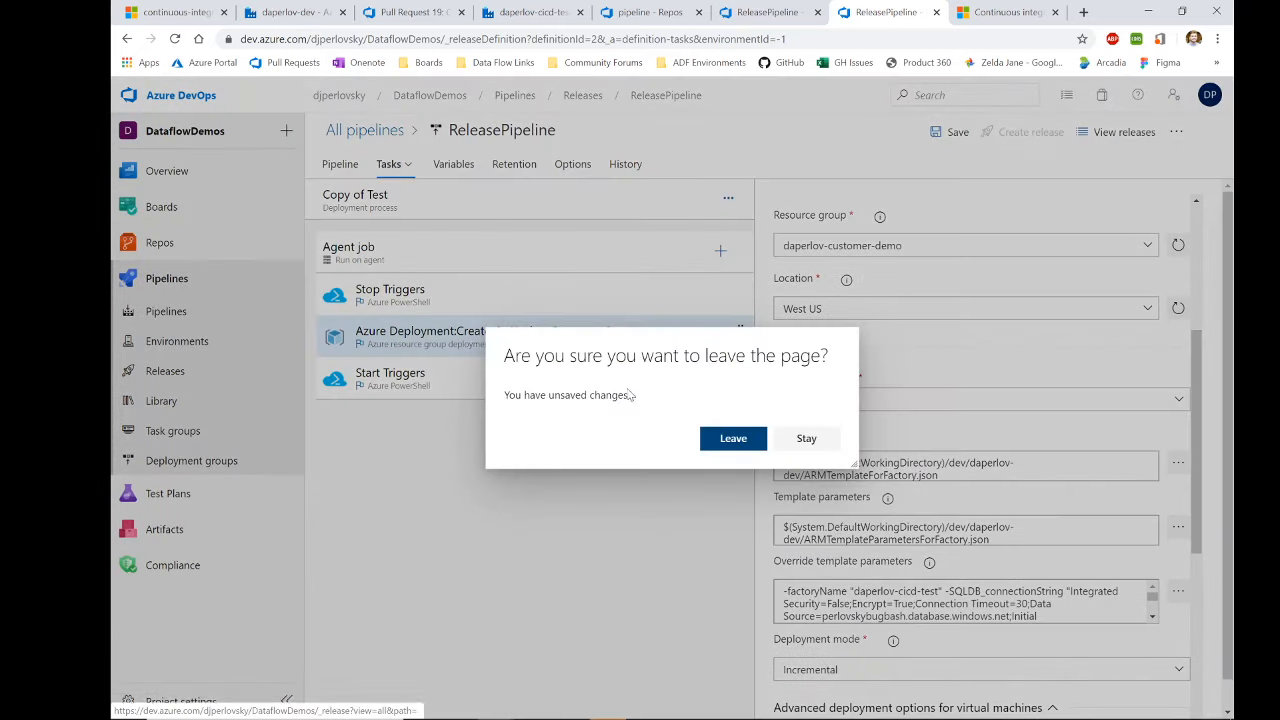
# Step: Discard unsaved edits, open Release-30, then refresh daperlov-cicd-test to confirm only pipeline1–3 remain
pyautogui.click(732, 440)
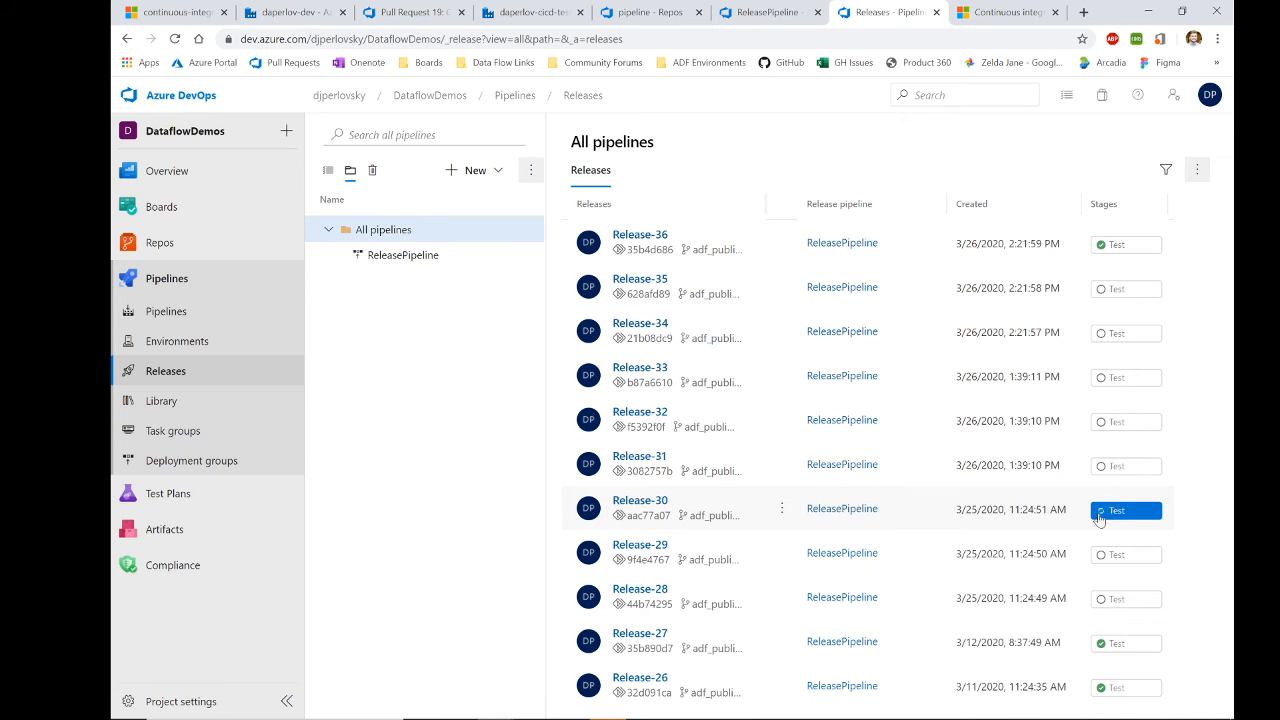
pyautogui.click(738, 508)
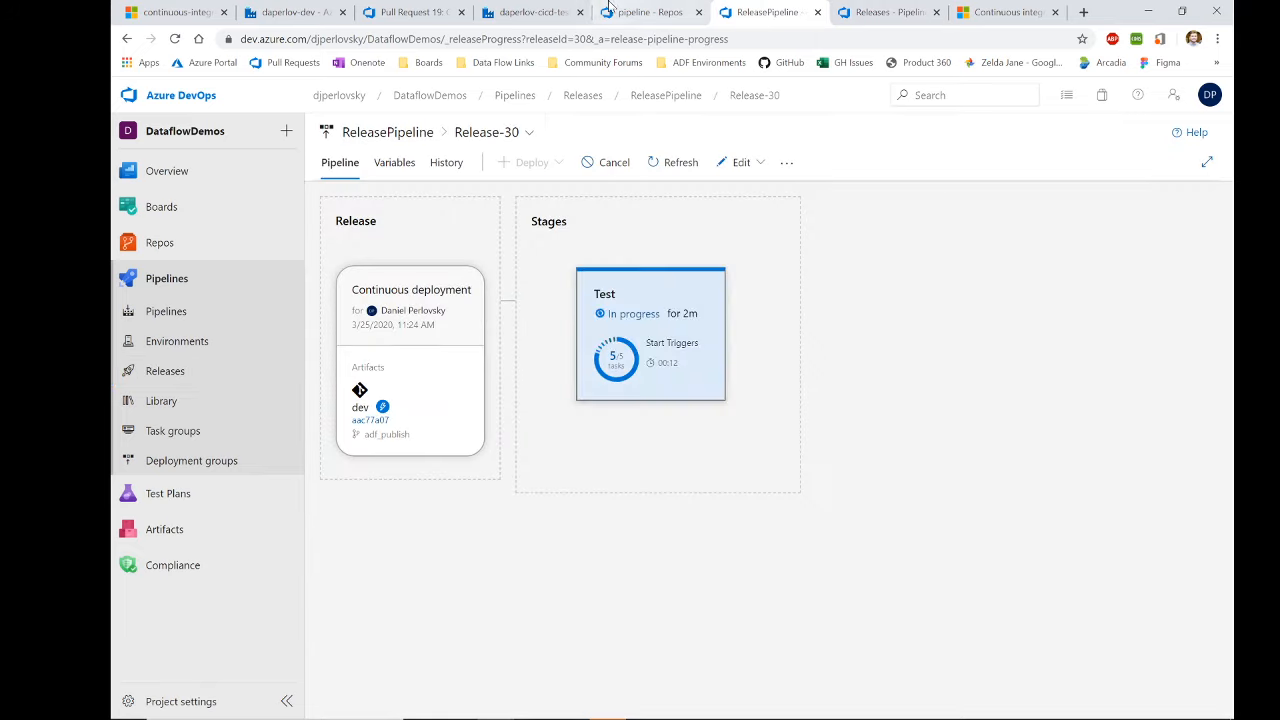
pyautogui.click(510, 12)
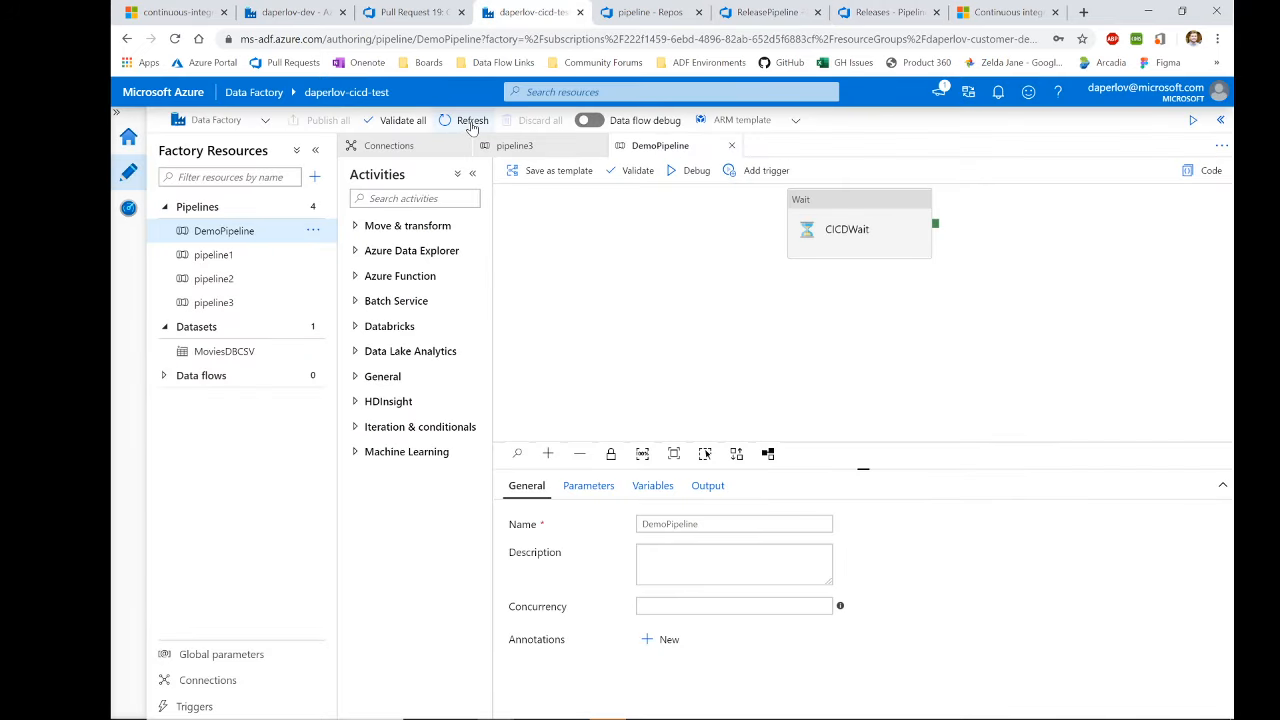
pyautogui.click(472, 122)
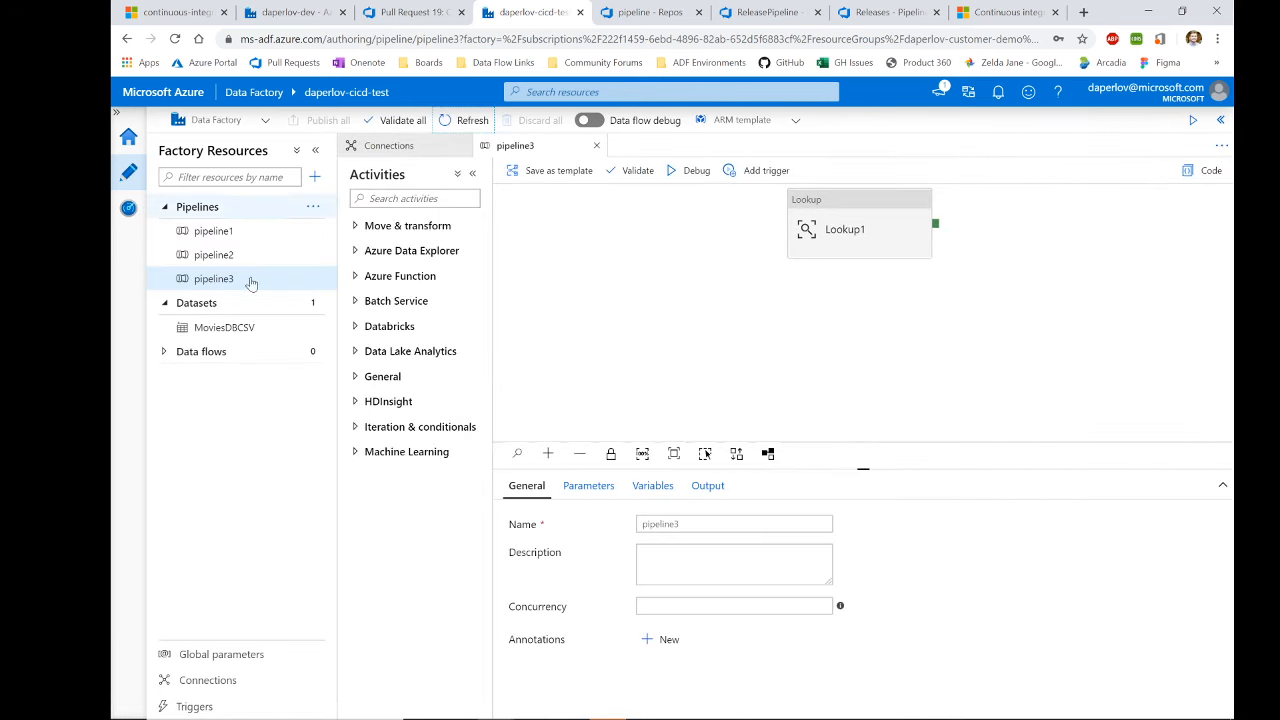